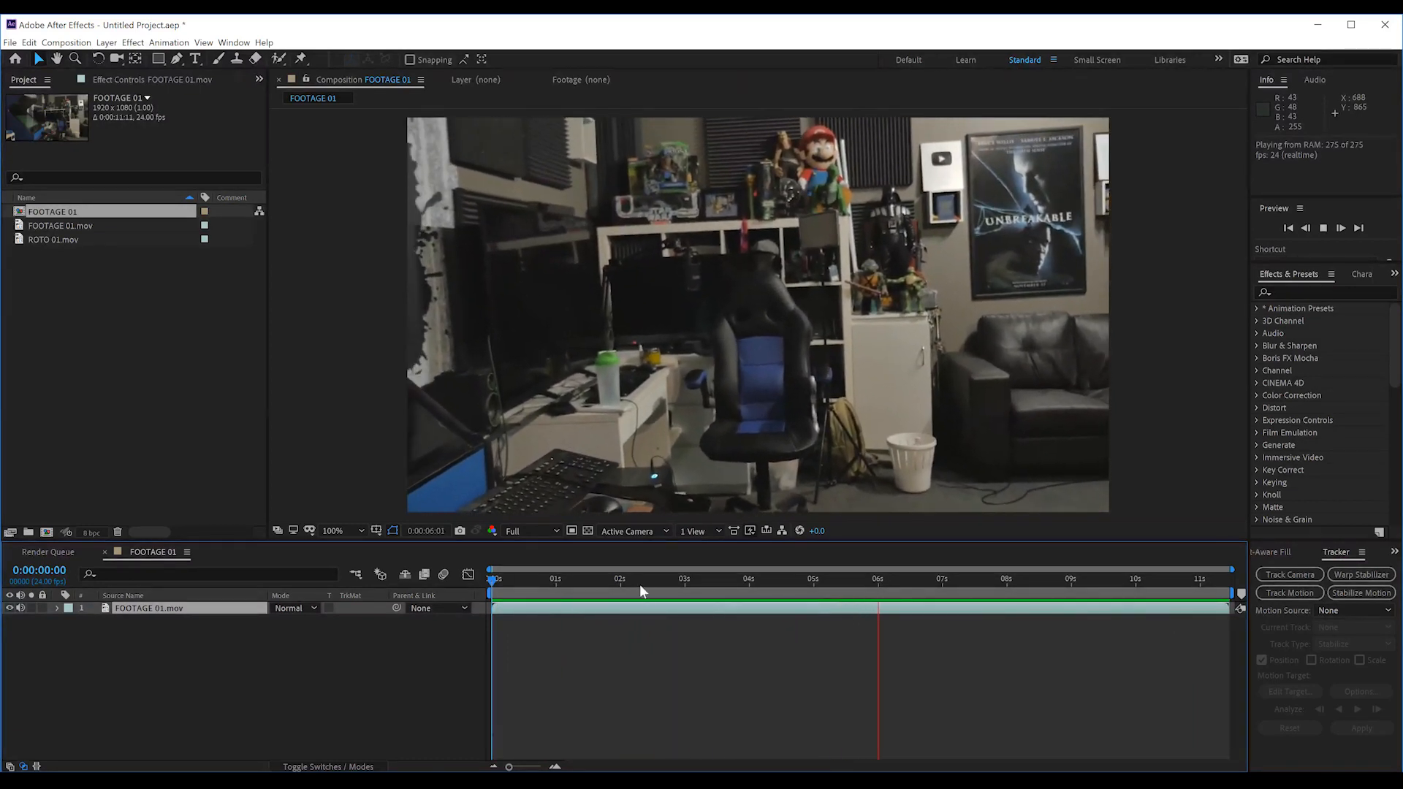
Step: Return to the first frame and run the 3D Camera Tracker on the FOOTAGE 01.mov layer
{"action": "key", "text": "space"}
{"action": "left_click_drag", "start_coordinate": [628, 582], "coordinate": [474, 583]}
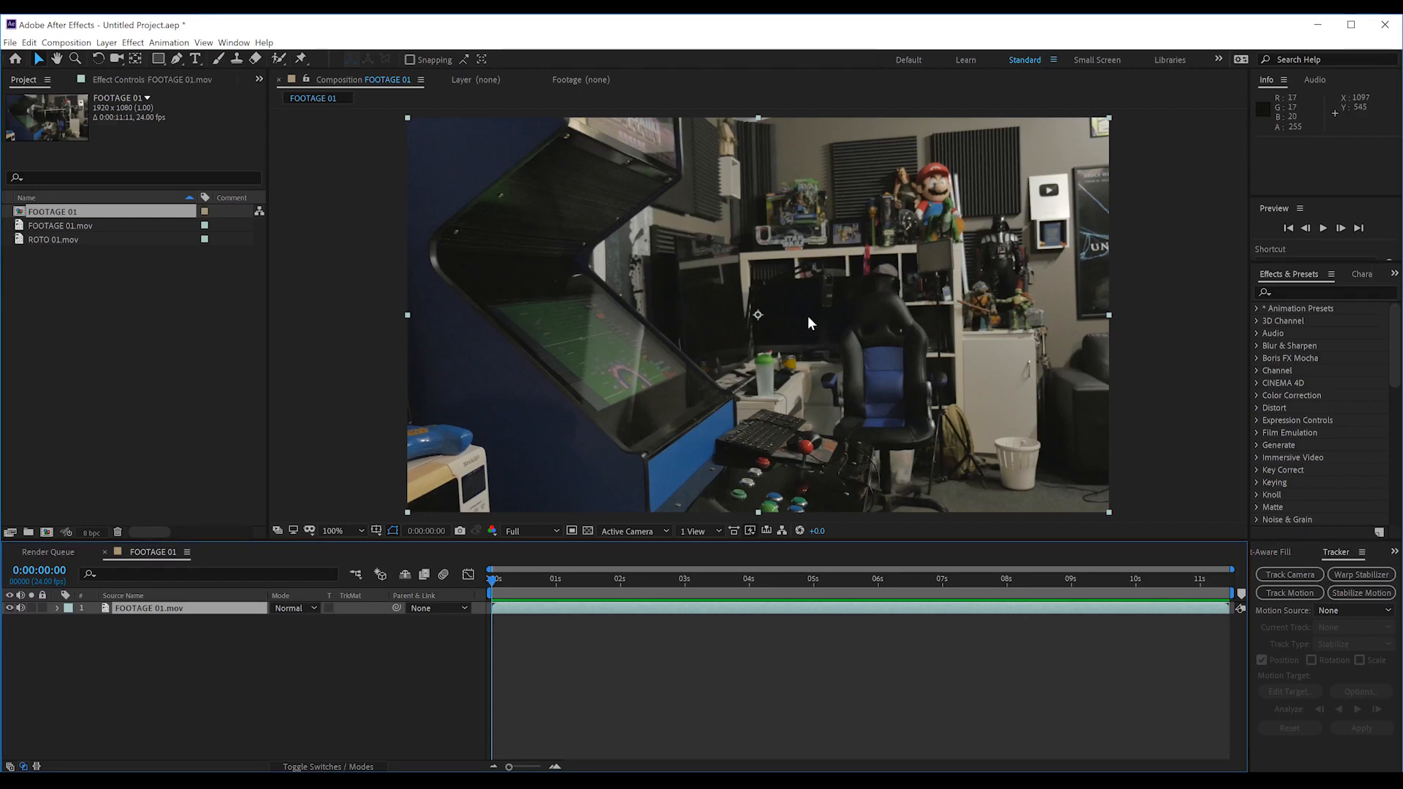
{"action": "left_click", "coordinate": [1291, 574]}
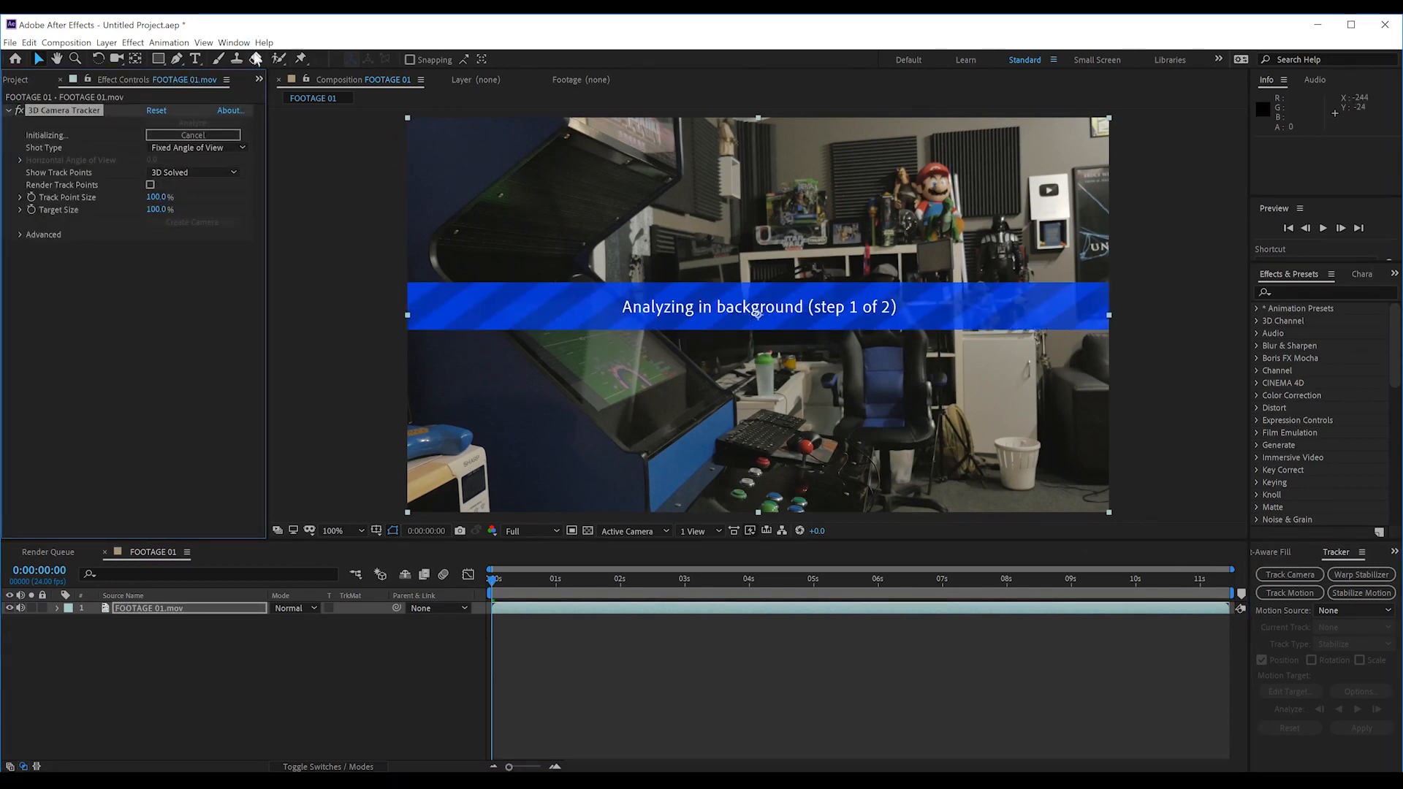
{"action": "left_click", "coordinate": [244, 43]}
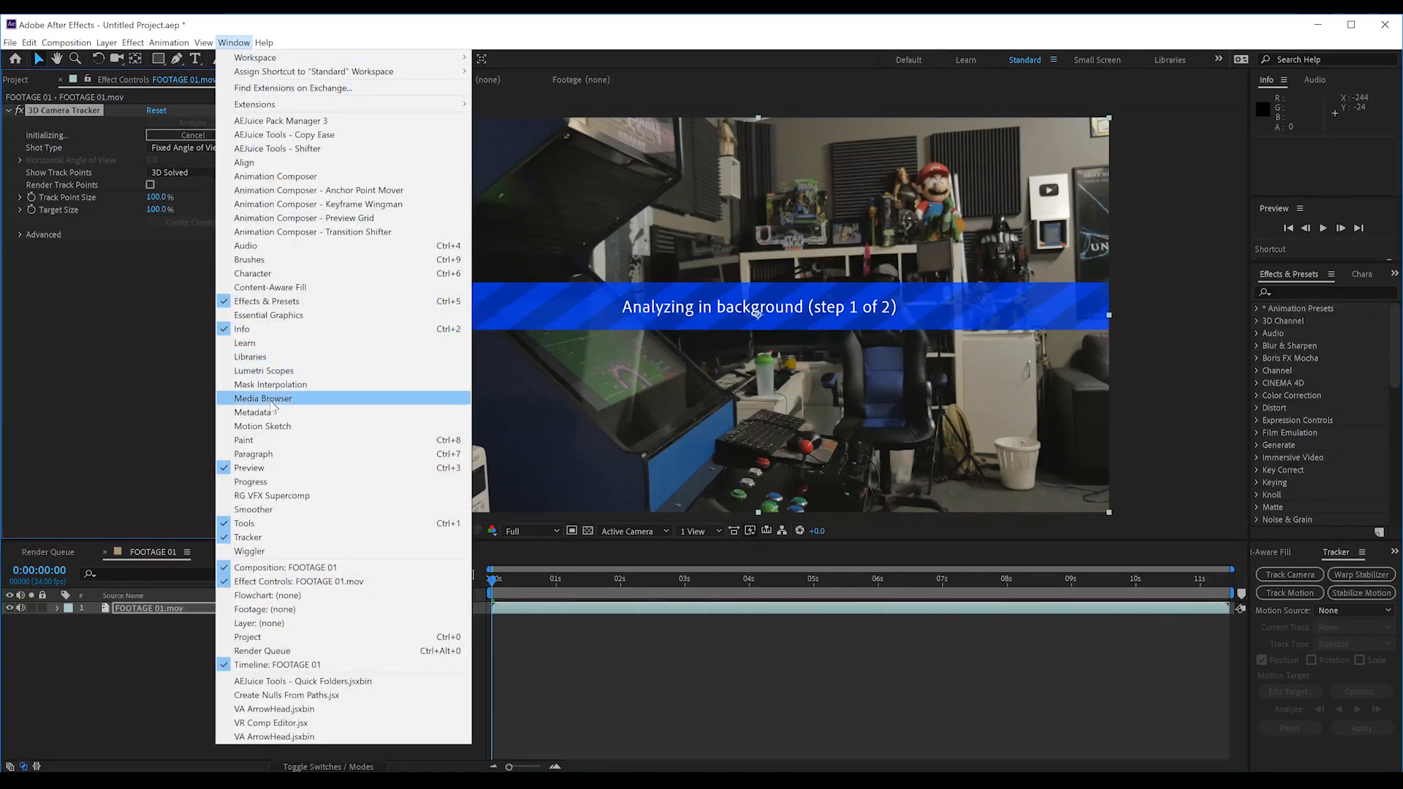
{"action": "left_click", "coordinate": [249, 537]}
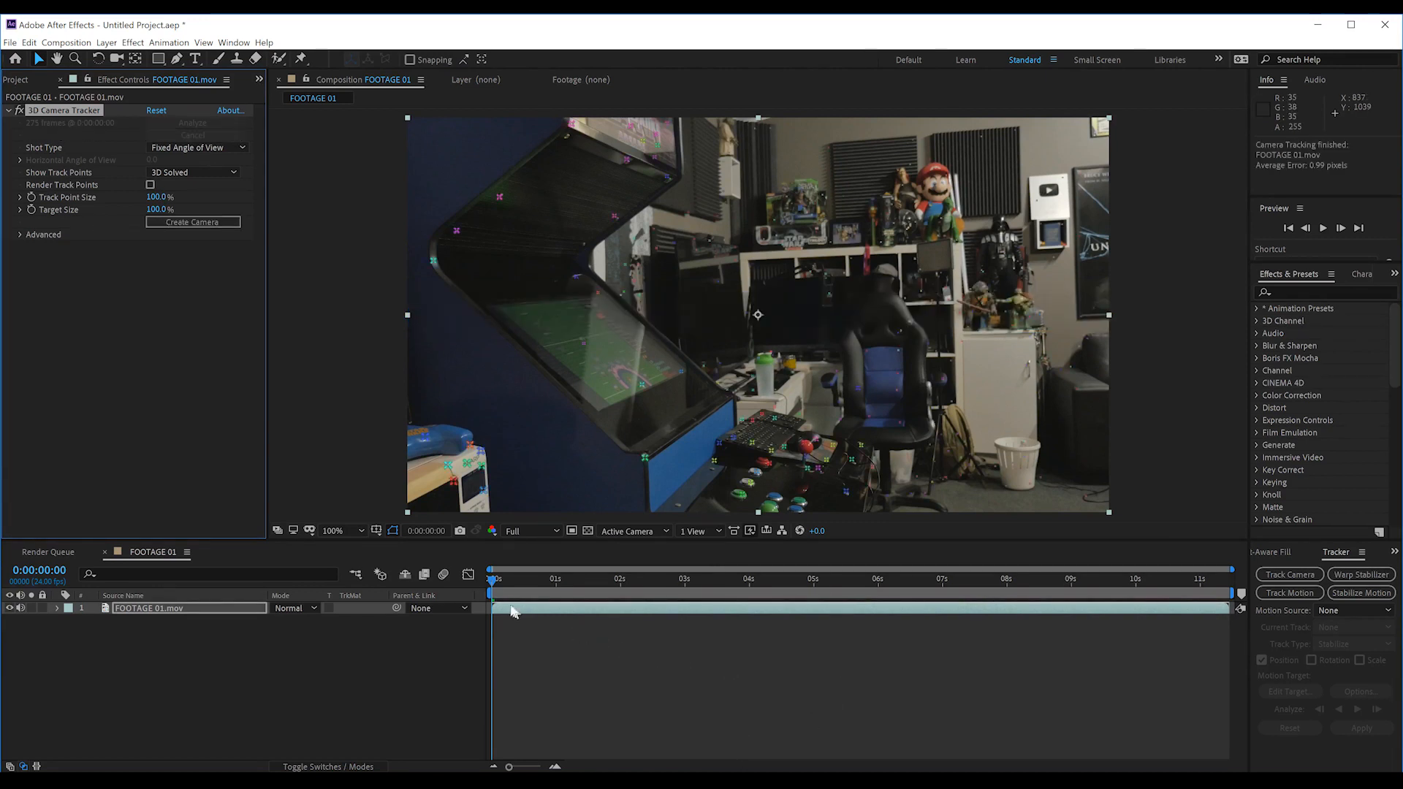
Step: Check the camera track's average error and inspect the track points at several times across the footage
{"action": "left_click_drag", "start_coordinate": [492, 581], "coordinate": [528, 583]}
{"action": "left_click", "coordinate": [494, 582]}
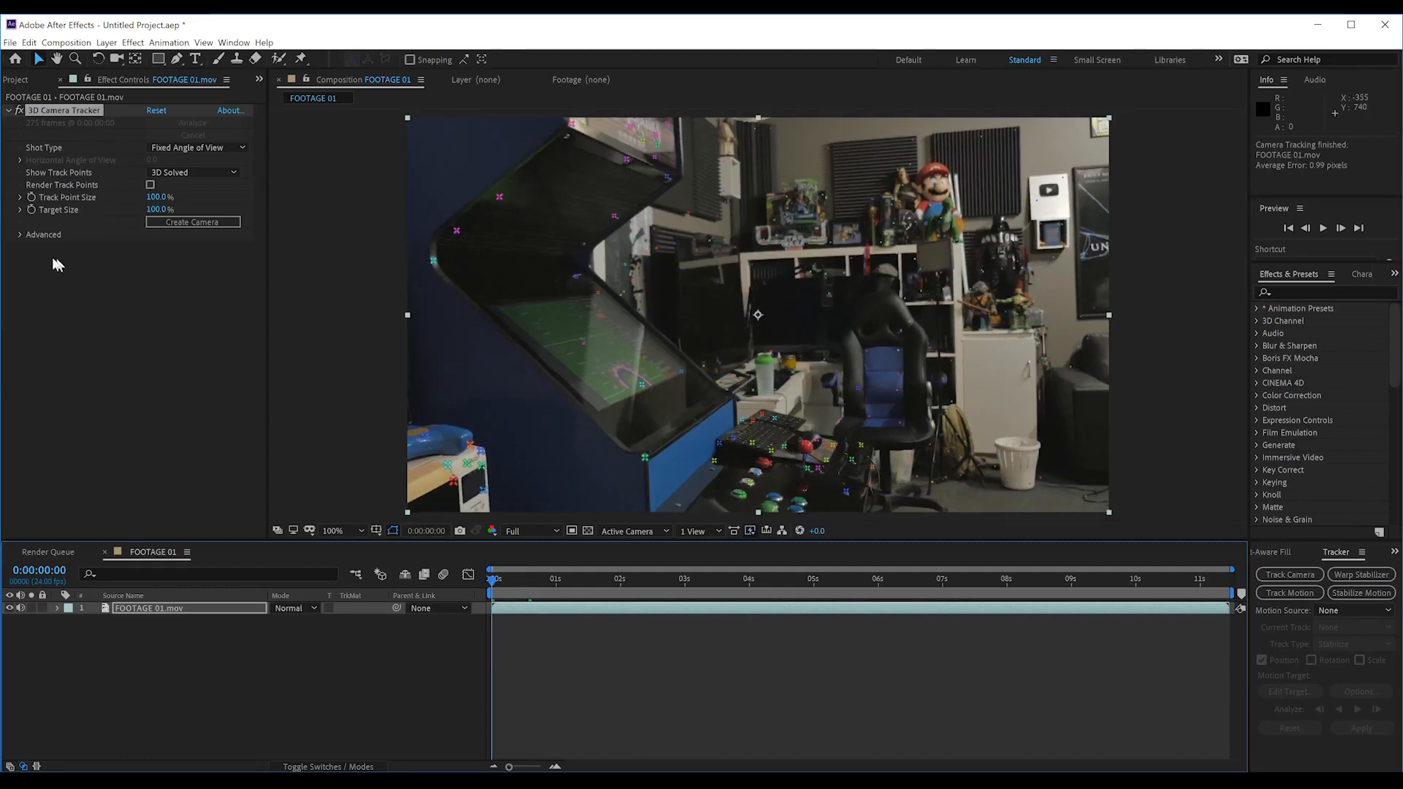
{"action": "left_click", "coordinate": [22, 234]}
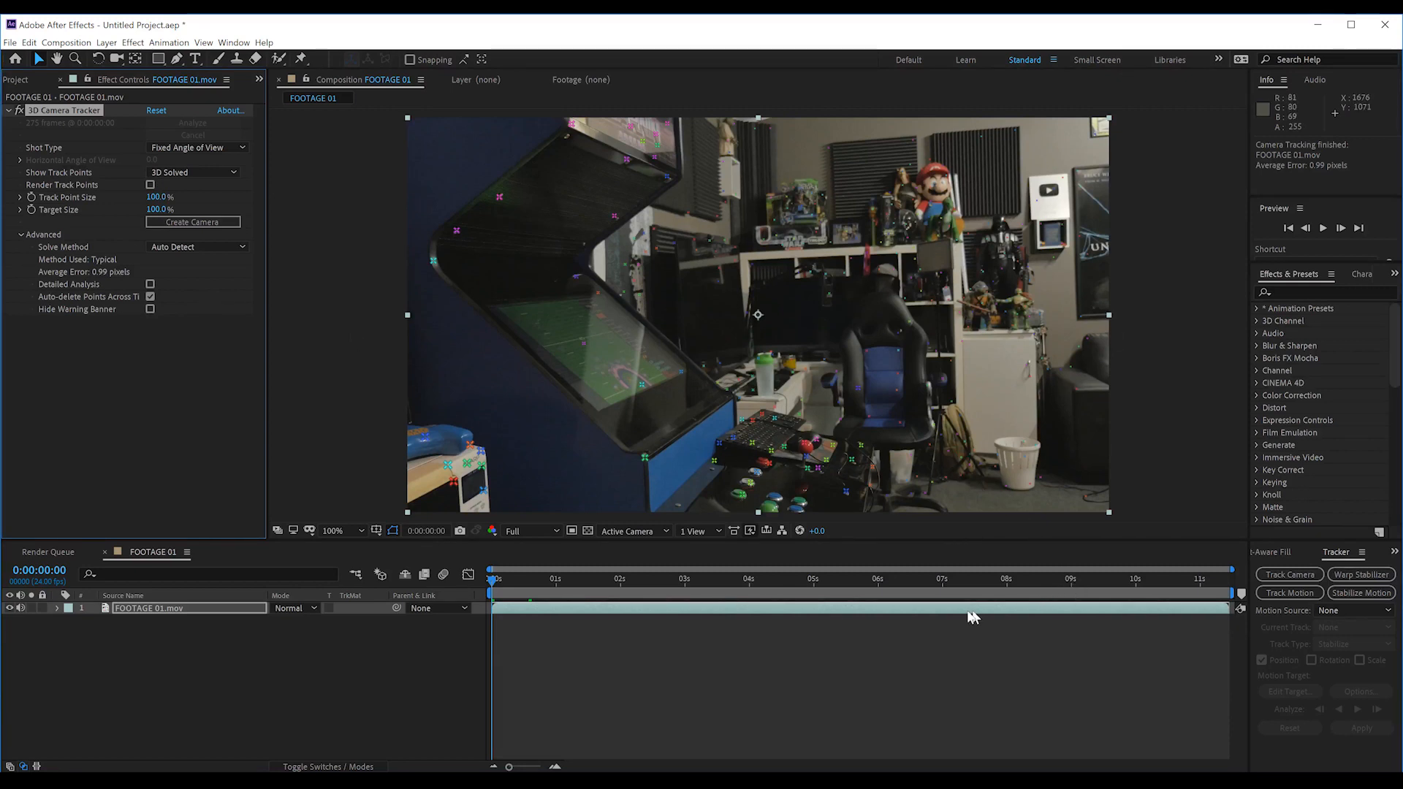
{"action": "left_click", "coordinate": [756, 581]}
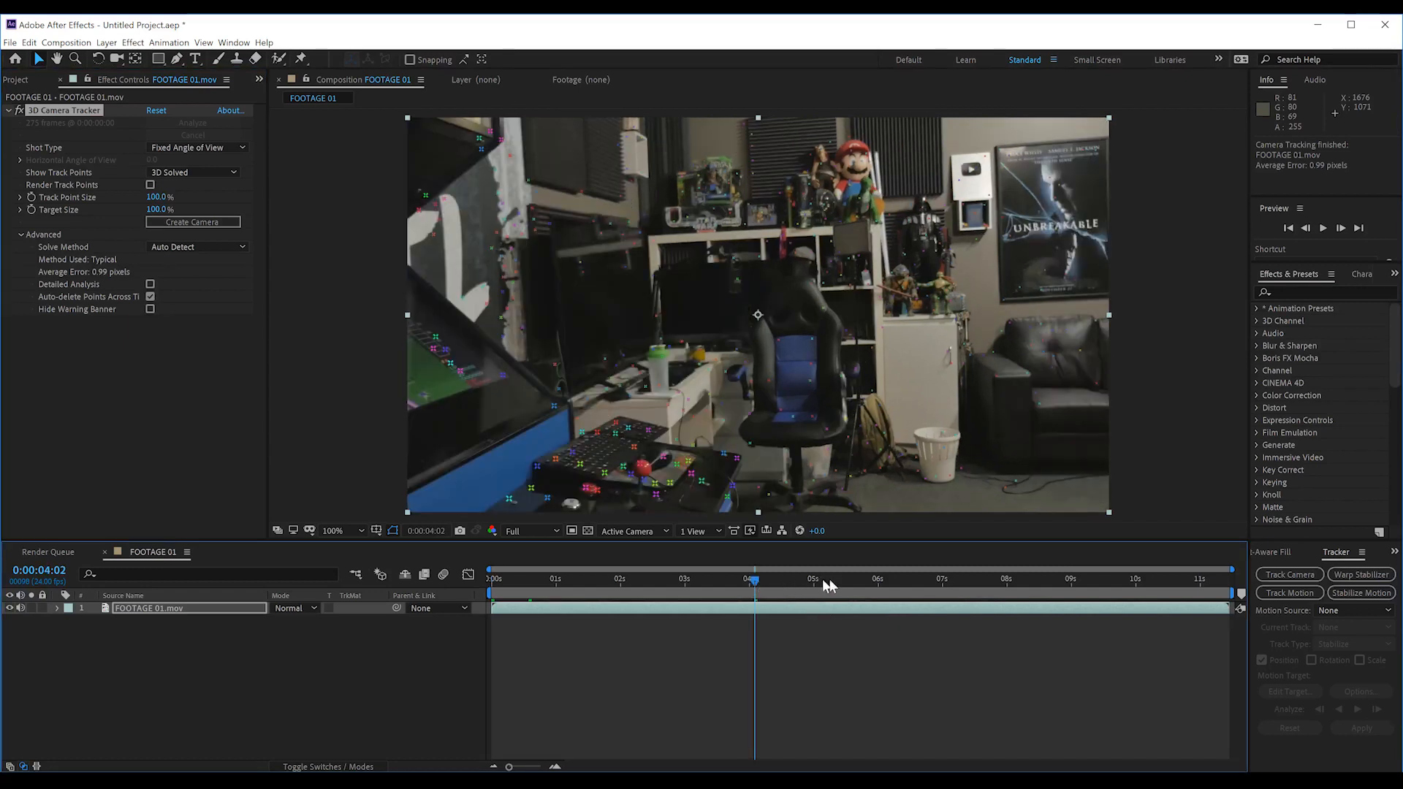
{"action": "left_click", "coordinate": [930, 579]}
{"action": "left_click", "coordinate": [1092, 582]}
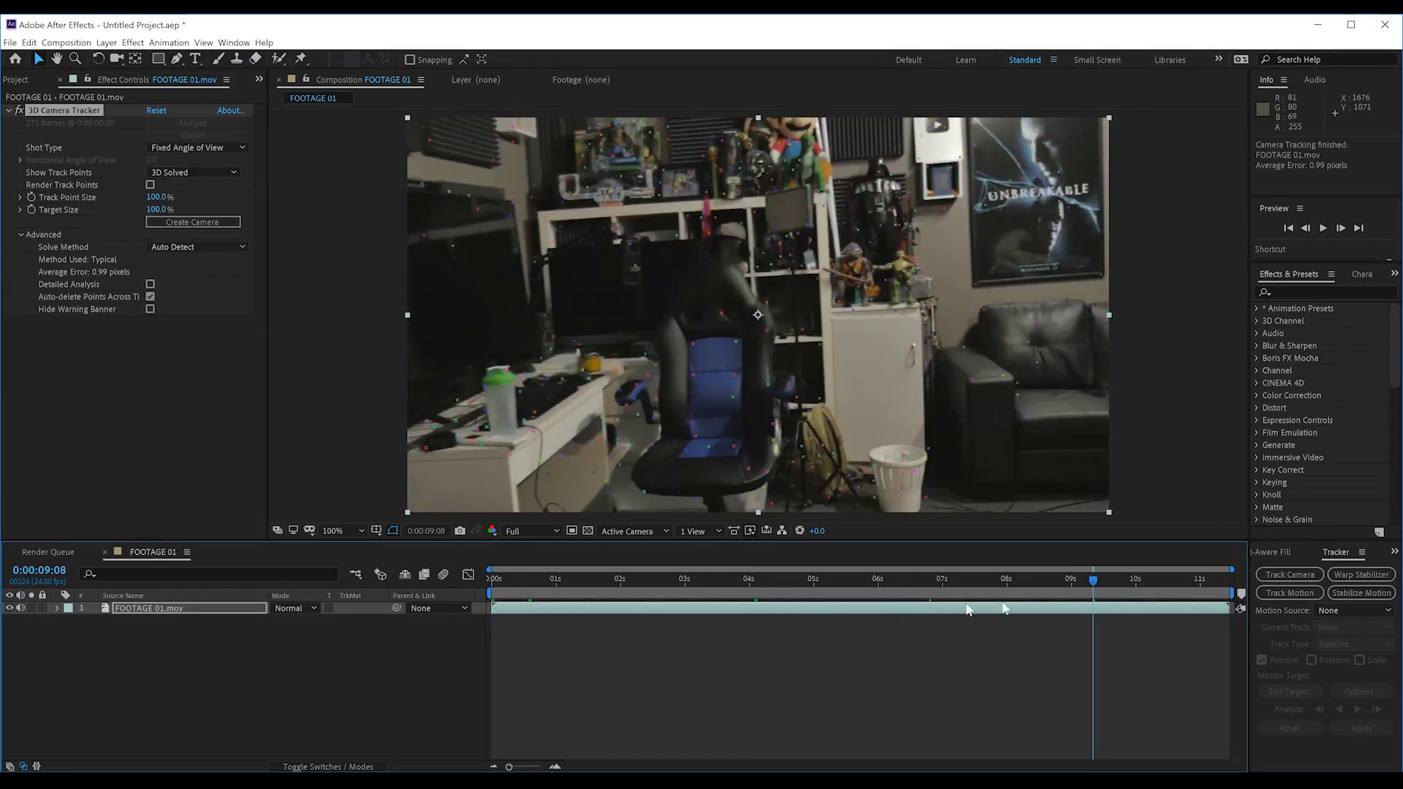
{"action": "left_click_drag", "start_coordinate": [503, 582], "coordinate": [471, 578]}
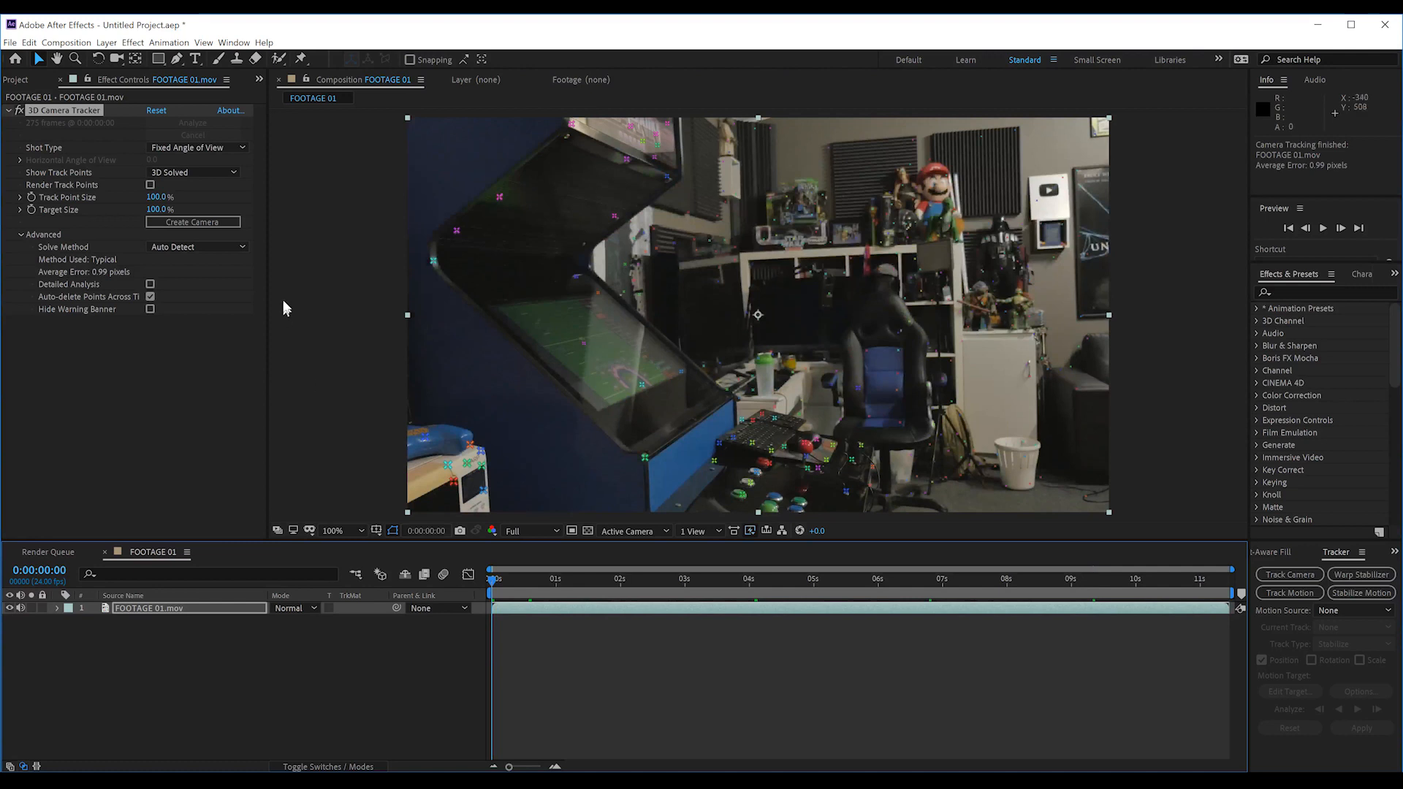
Step: Create the 3D tracker camera and a track solid from the tracking points on the white desk
{"action": "left_click", "coordinate": [215, 223]}
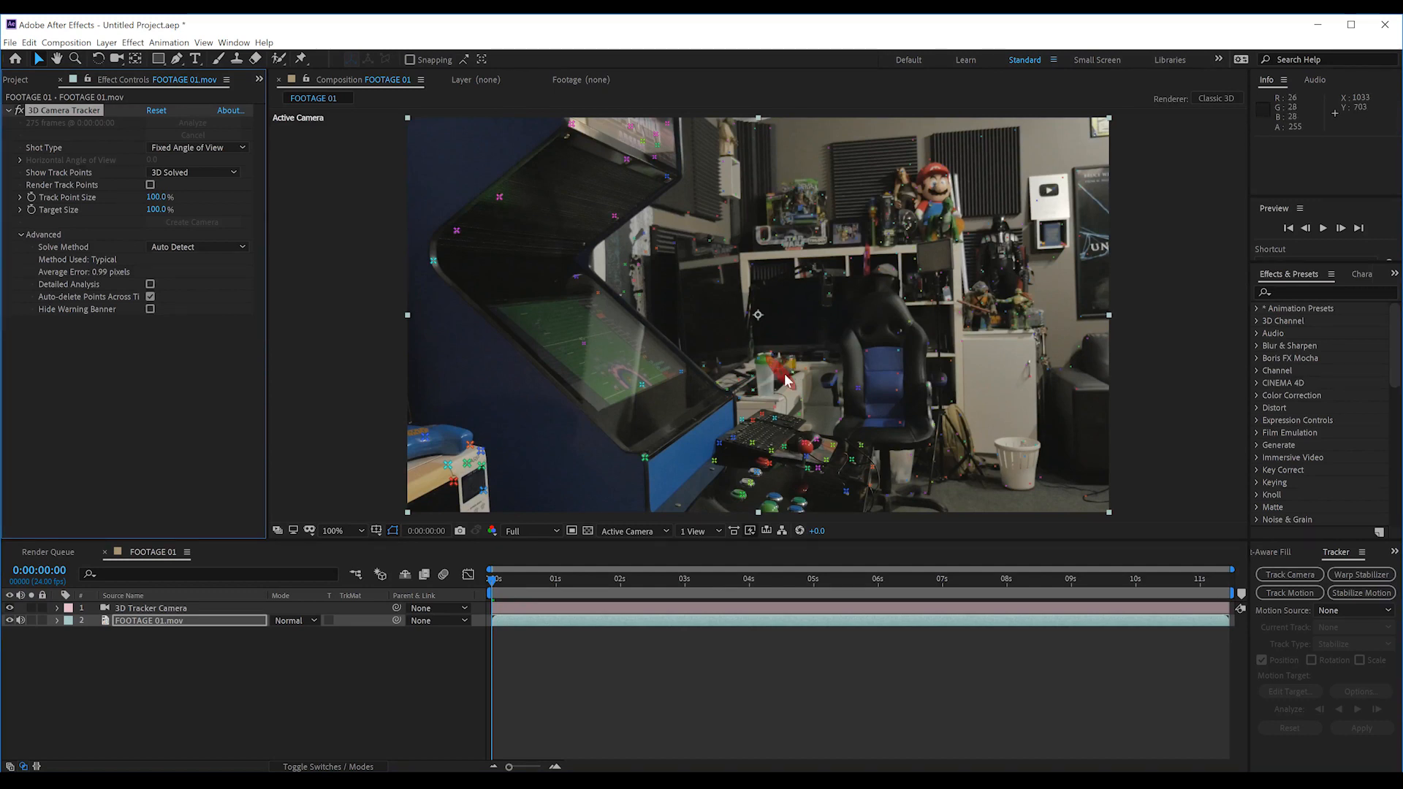
{"action": "right_click", "coordinate": [786, 378]}
{"action": "left_click", "coordinate": [813, 399]}
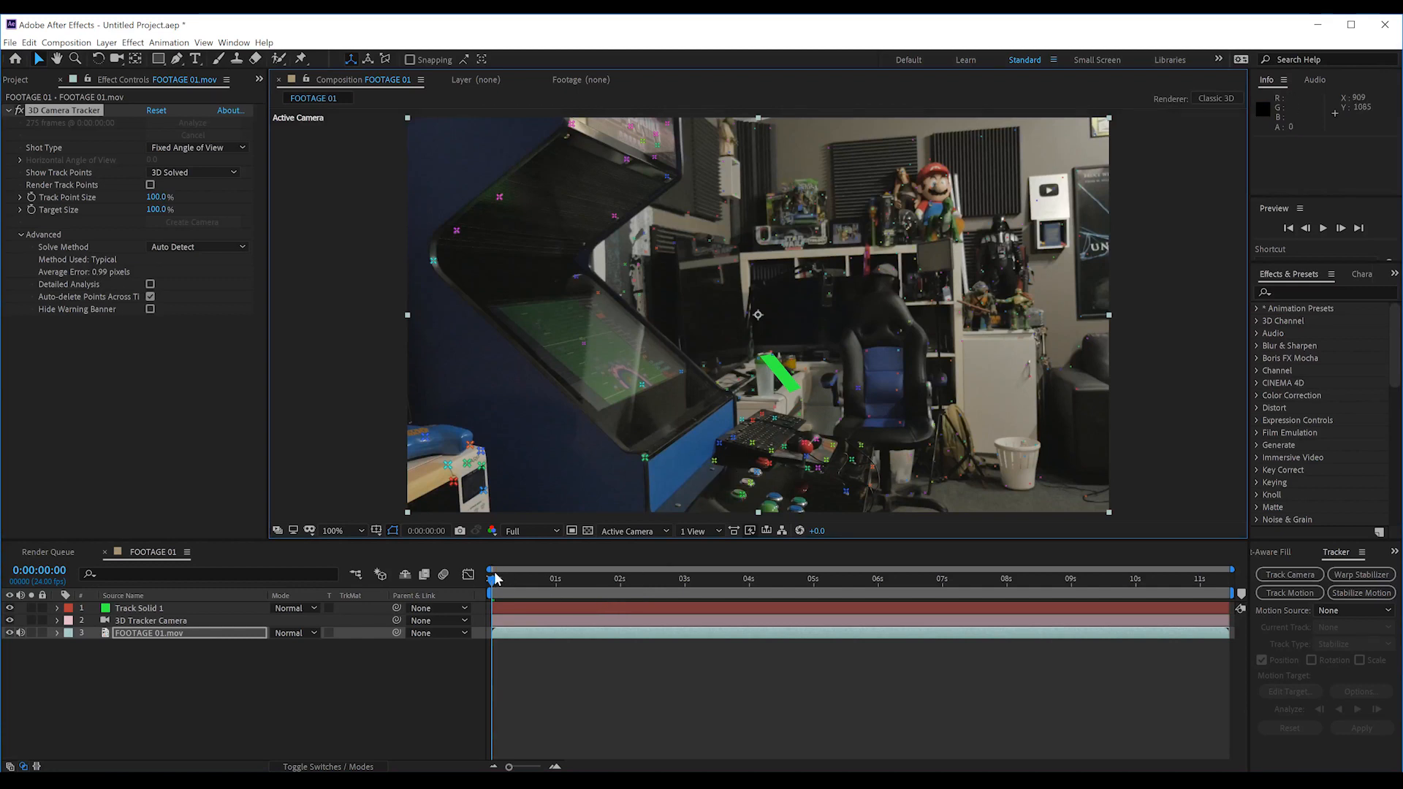
{"action": "mouse_move", "coordinate": [494, 582]}
{"action": "left_mouse_down"}
{"action": "mouse_move", "coordinate": [652, 592]}
{"action": "mouse_move", "coordinate": [491, 588]}
{"action": "left_mouse_up"}
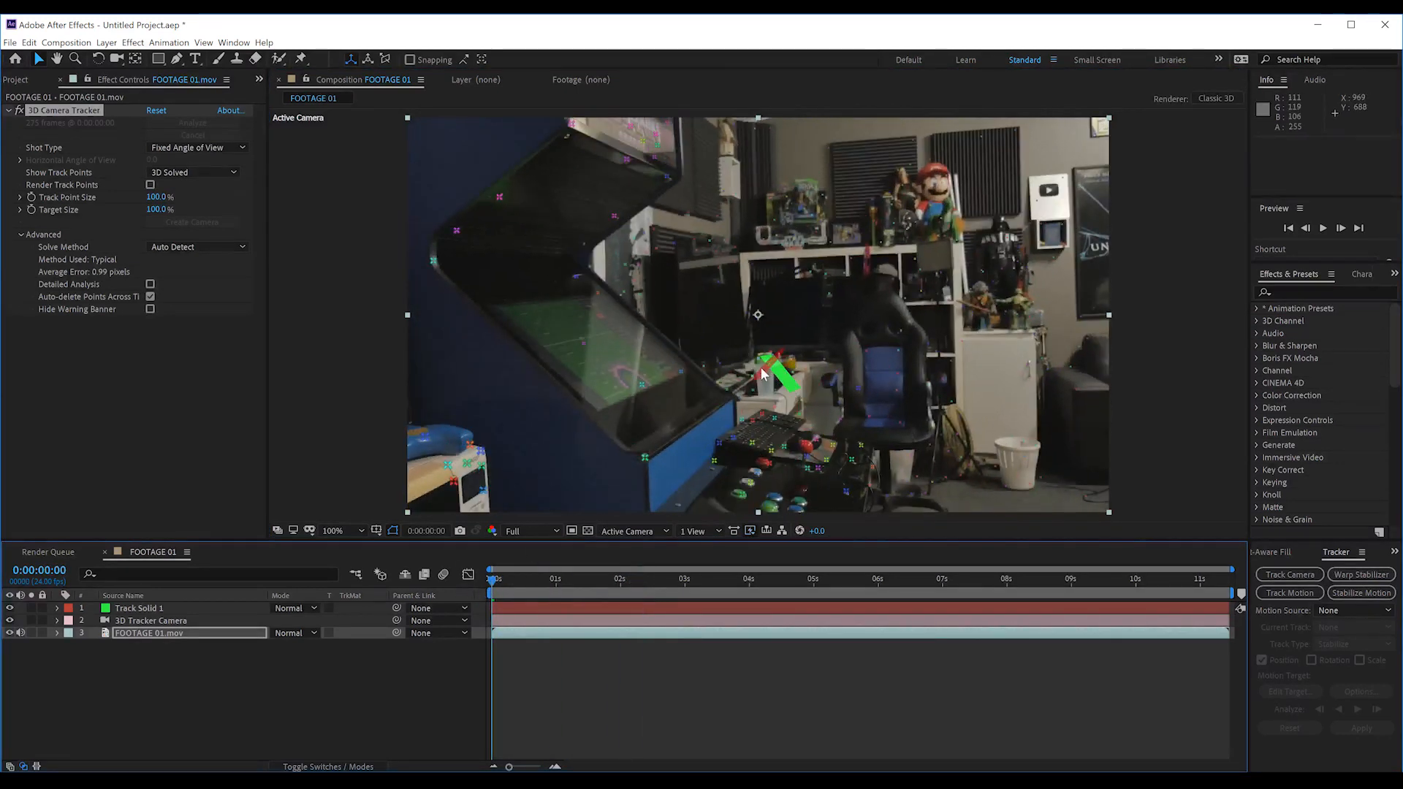
Step: Lay the desk track solid flat by setting its Y orientation to 7.3° and its Y rotation to -4°
{"action": "left_click", "coordinate": [133, 609]}
{"action": "key", "text": "r"}
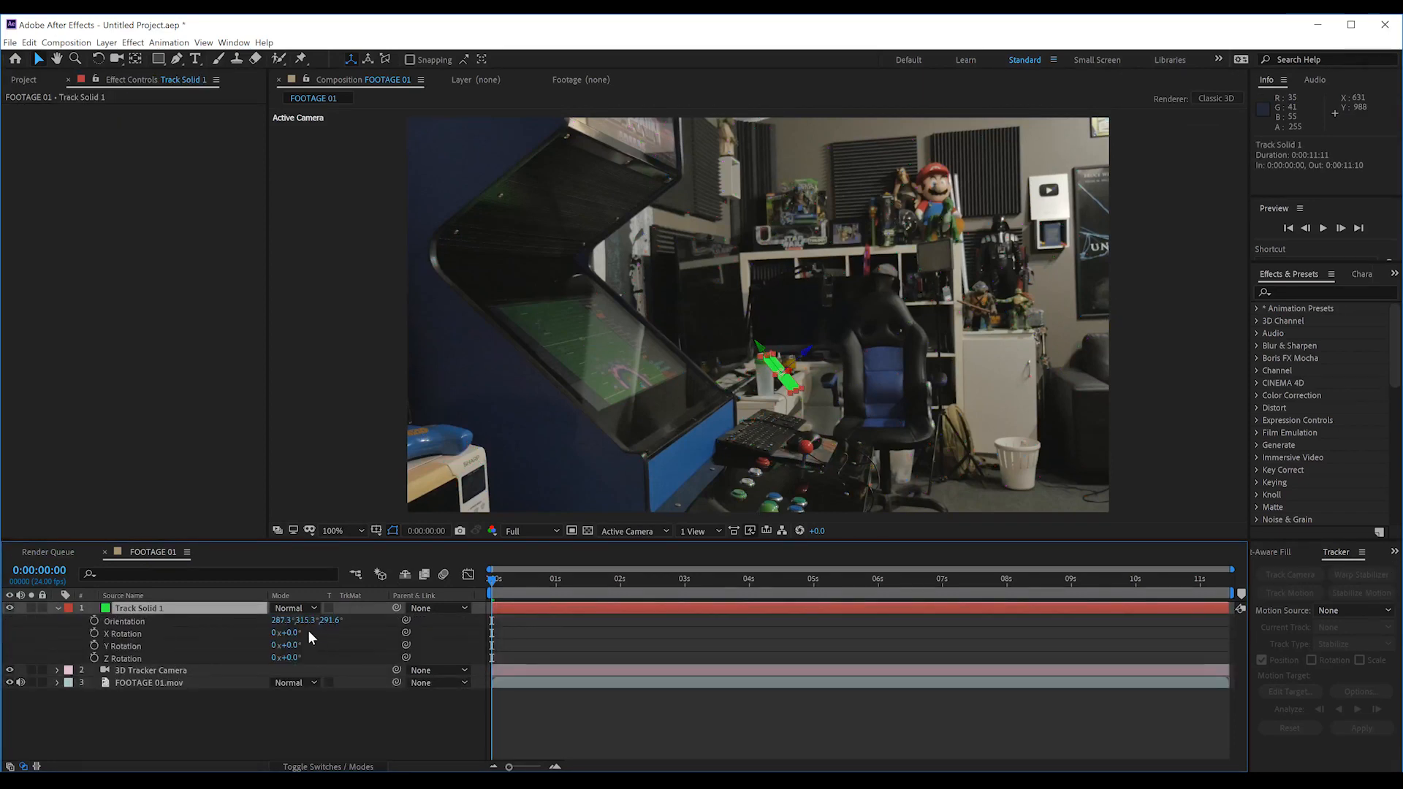
{"action": "left_click_drag", "start_coordinate": [307, 620], "coordinate": [348, 622]}
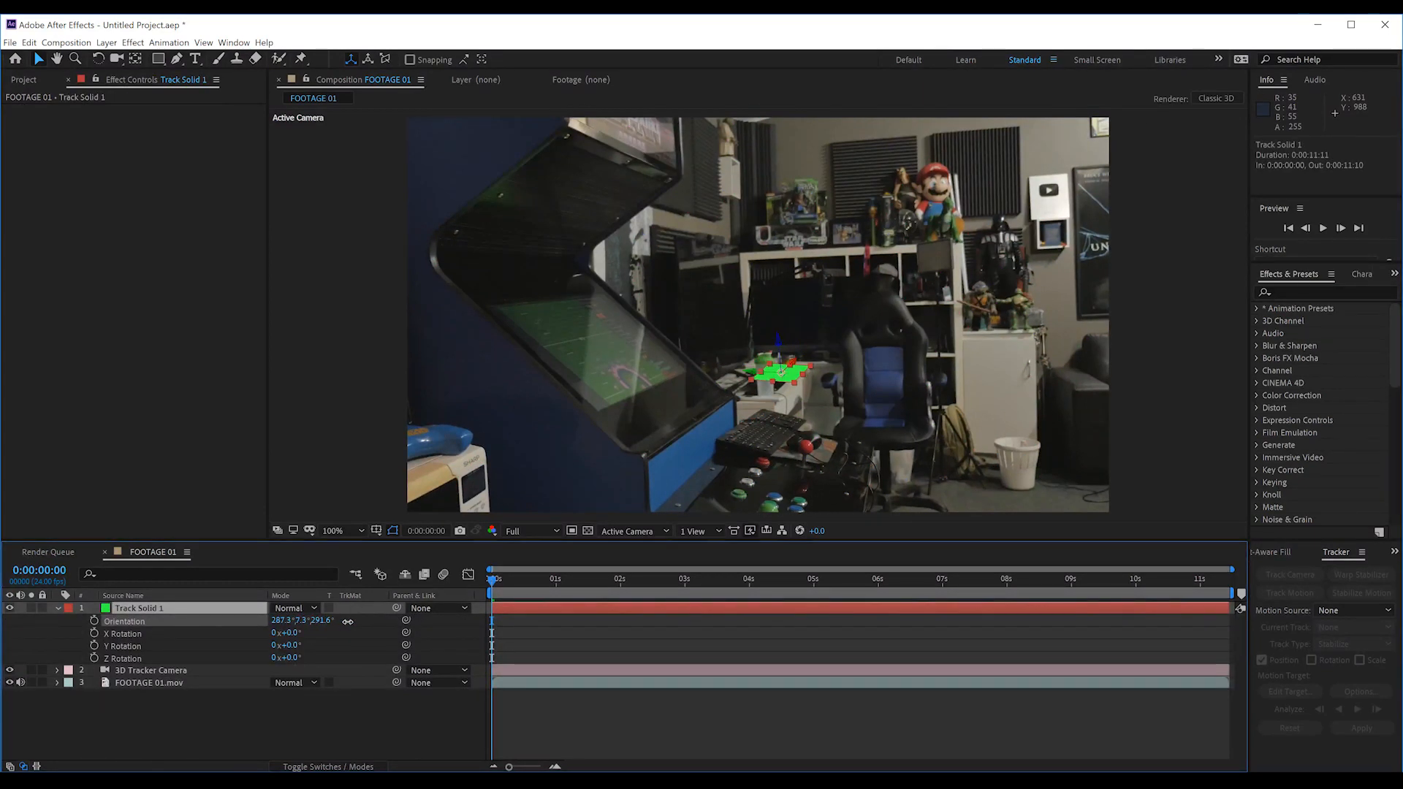
{"action": "left_click", "coordinate": [158, 612]}
{"action": "left_click", "coordinate": [297, 650]}
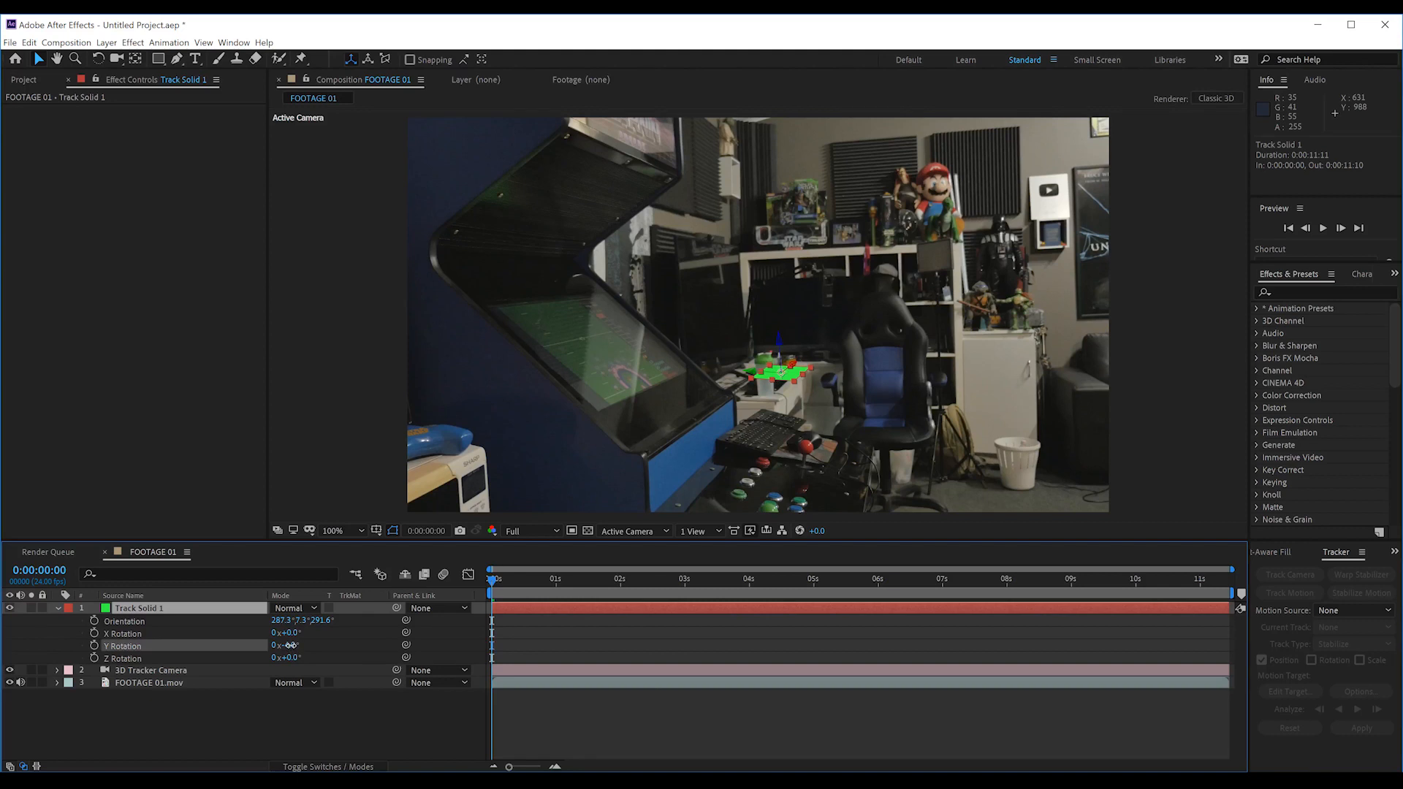
Step: Scale the desk track solid to 249, 105, 100% and fine-tune its placement with a Z orientation of 287.6°
{"action": "key", "text": "s"}
{"action": "left_click_drag", "start_coordinate": [323, 623], "coordinate": [321, 616]}
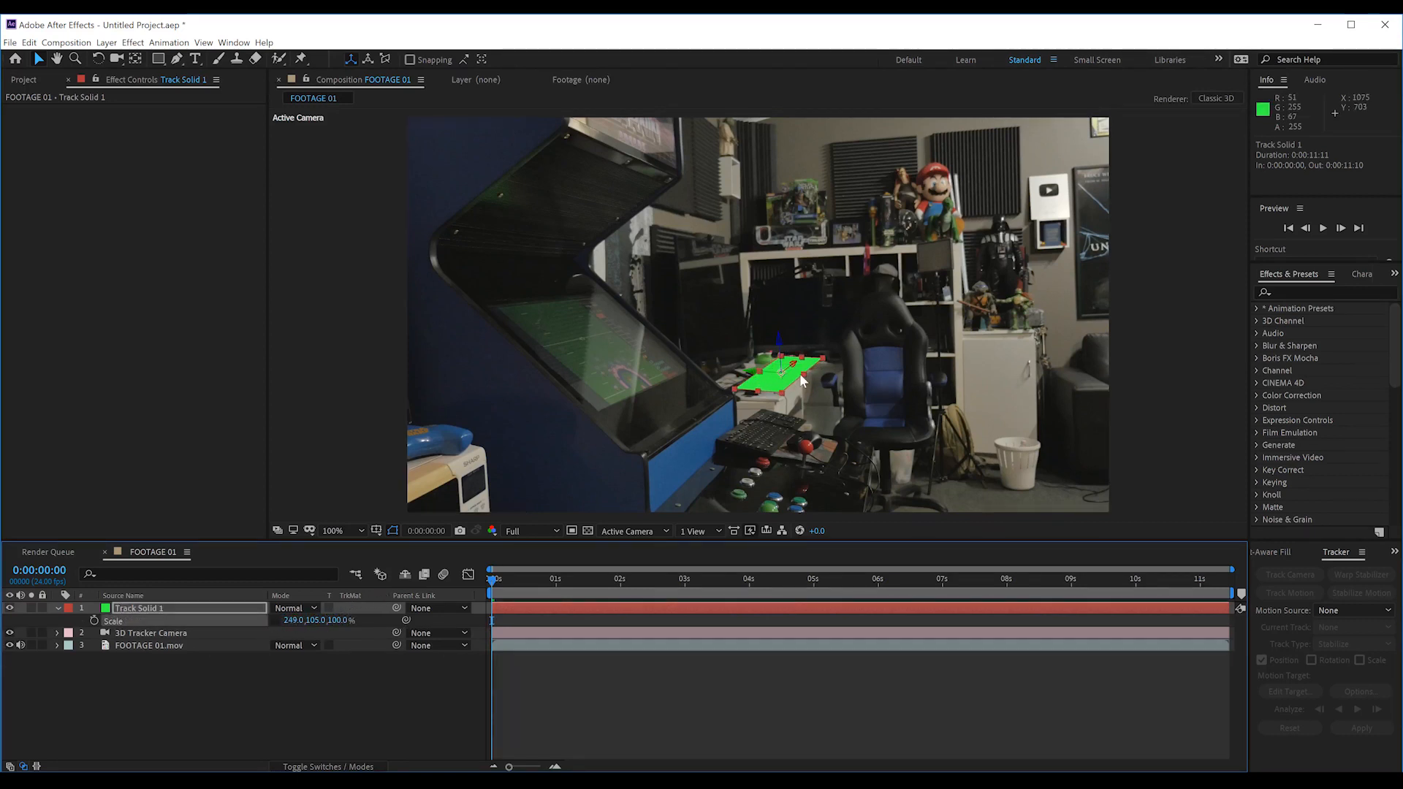
{"action": "left_click_drag", "start_coordinate": [796, 367], "coordinate": [795, 368]}
{"action": "key", "text": "r"}
{"action": "left_click_drag", "start_coordinate": [328, 627], "coordinate": [326, 627]}
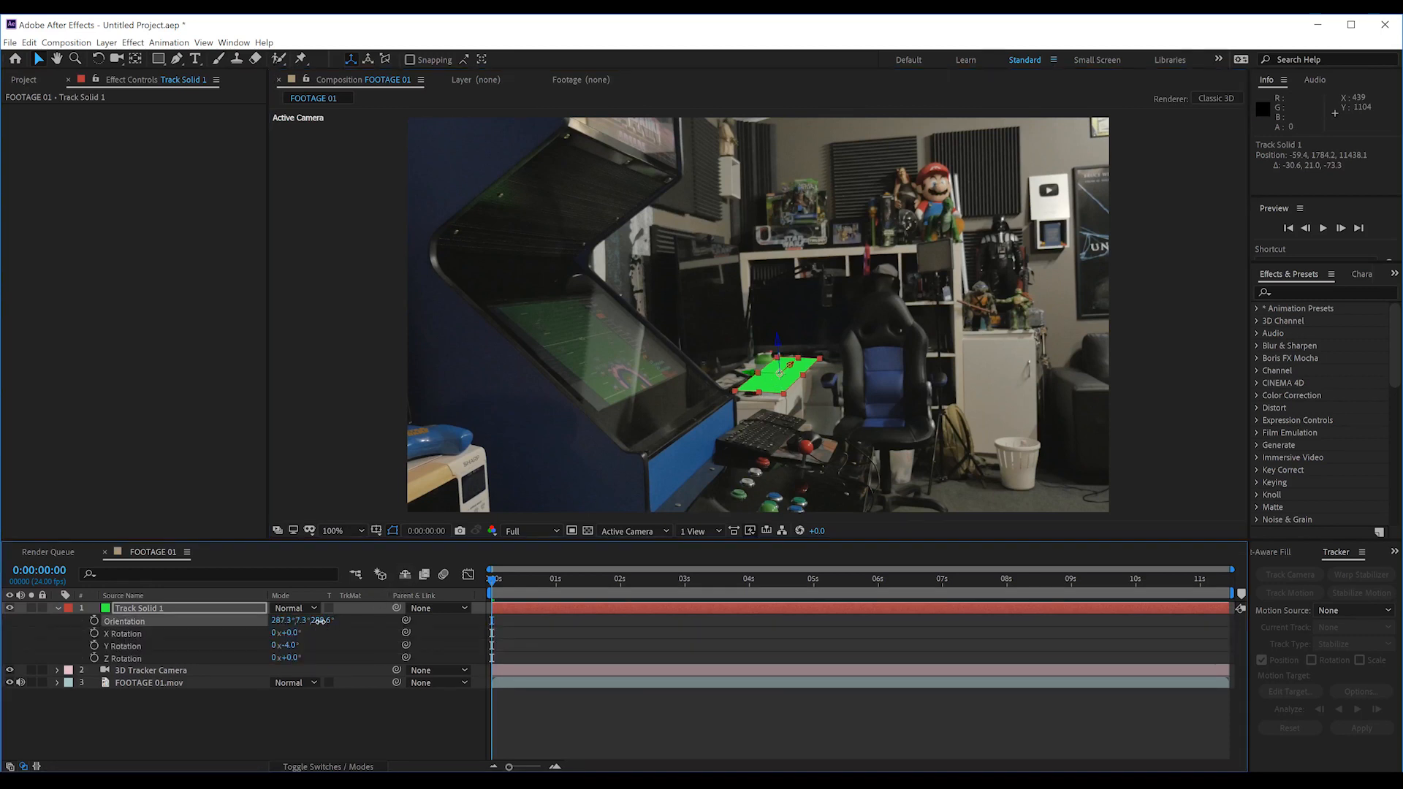
Step: Preview the composition to check how the green solid sticks to the desk
{"action": "left_click", "coordinate": [611, 717]}
{"action": "key", "text": "space"}
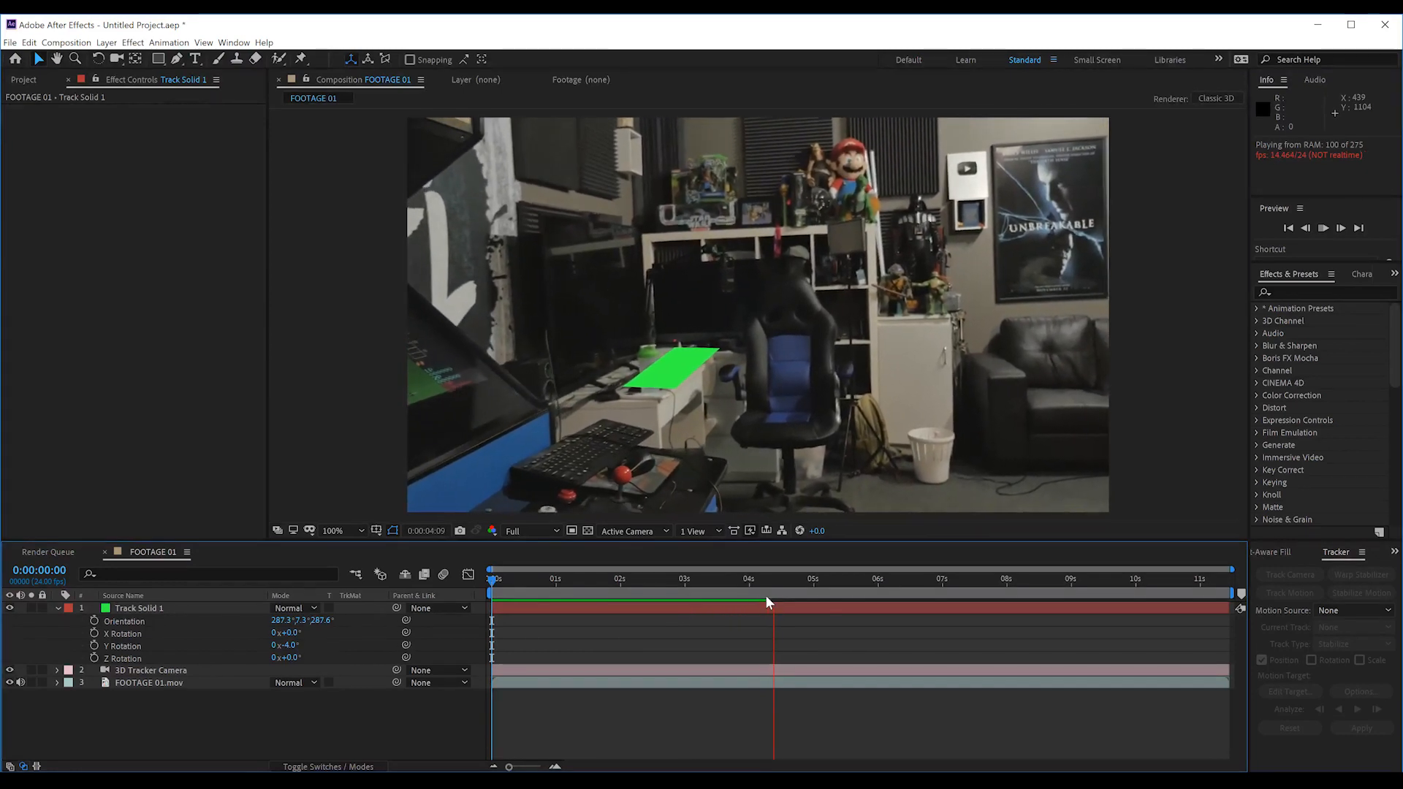
{"action": "left_click_drag", "start_coordinate": [739, 581], "coordinate": [510, 583]}
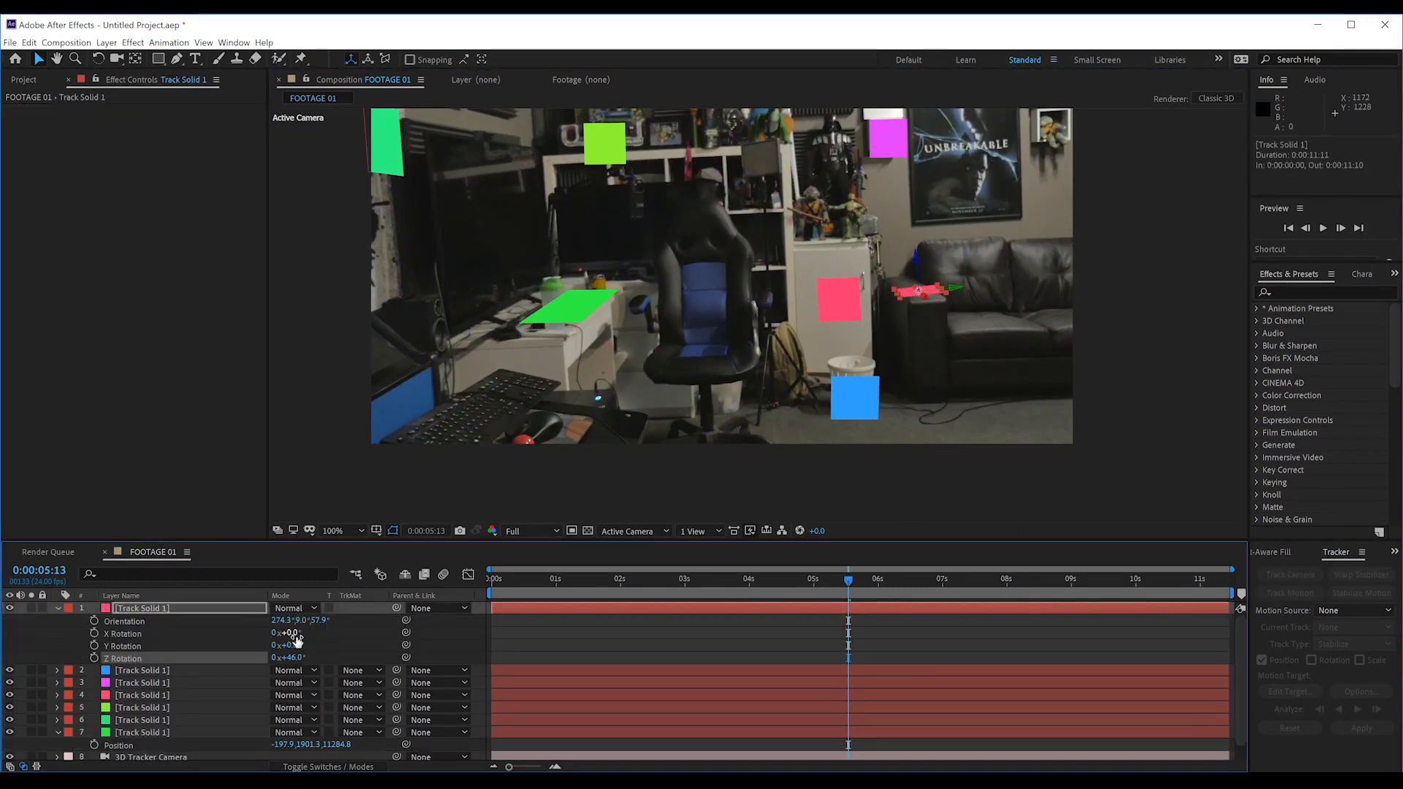
Step: Adjust the rotation of the track solid on the couch armrest and preview the composition with all solids
{"action": "mouse_move", "coordinate": [291, 633]}
{"action": "left_mouse_down"}
{"action": "mouse_move", "coordinate": [271, 633]}
{"action": "mouse_move", "coordinate": [287, 645]}
{"action": "left_mouse_up"}
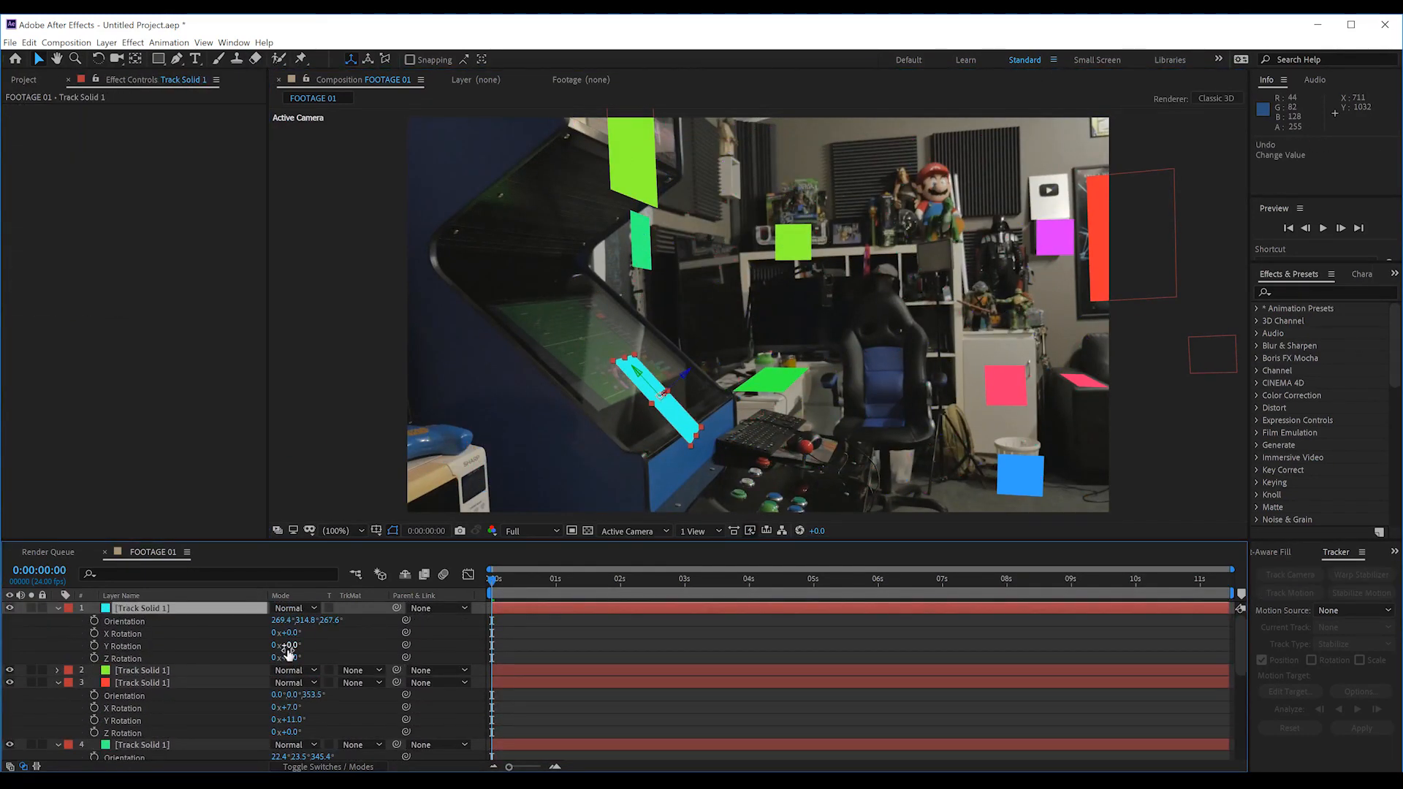
{"action": "left_click", "coordinate": [595, 715]}
{"action": "key", "text": "space"}
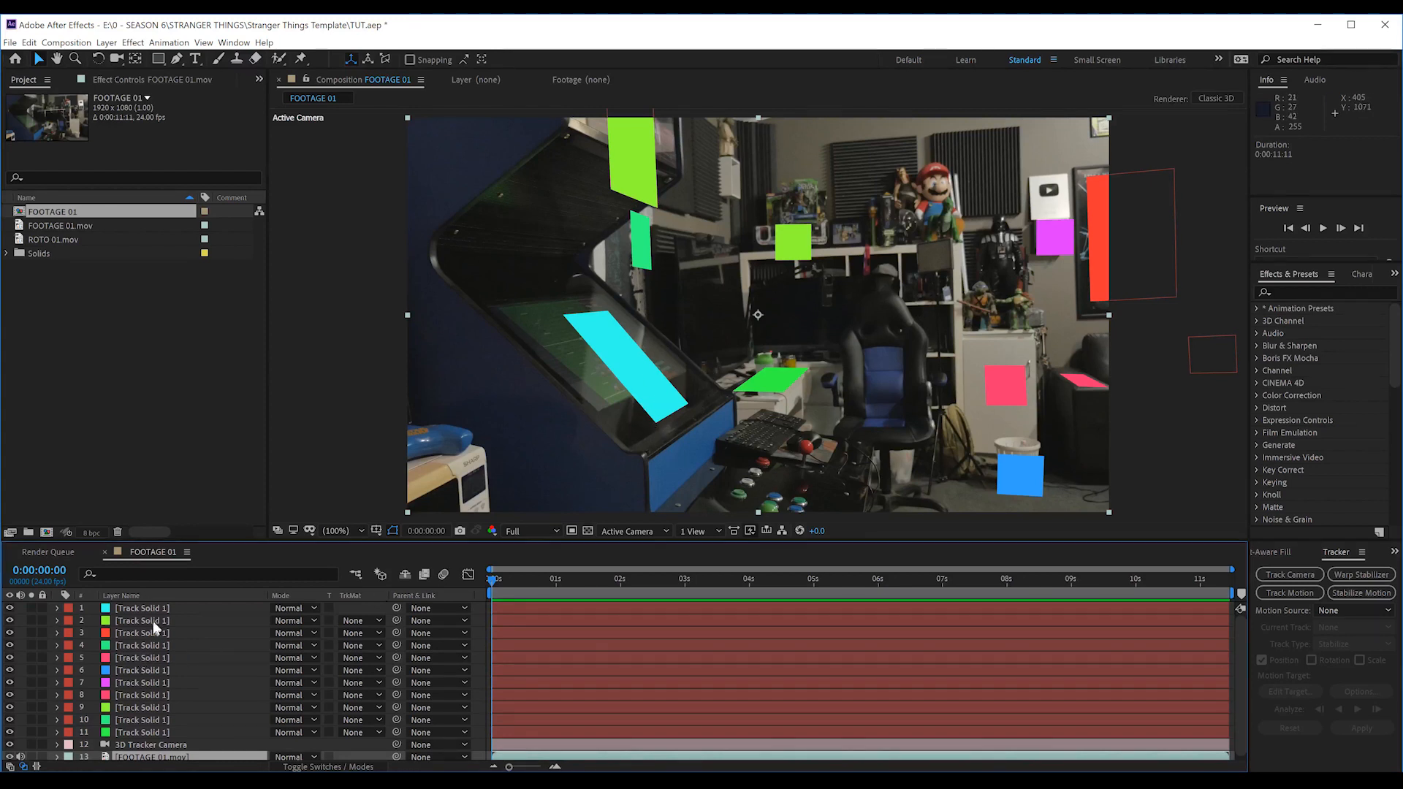
Step: Solo the FOOTAGE 01.mov layer and add the composition to the render queue
{"action": "scroll", "coordinate": [147, 611], "scroll_direction": "down", "scroll_amount": 1}
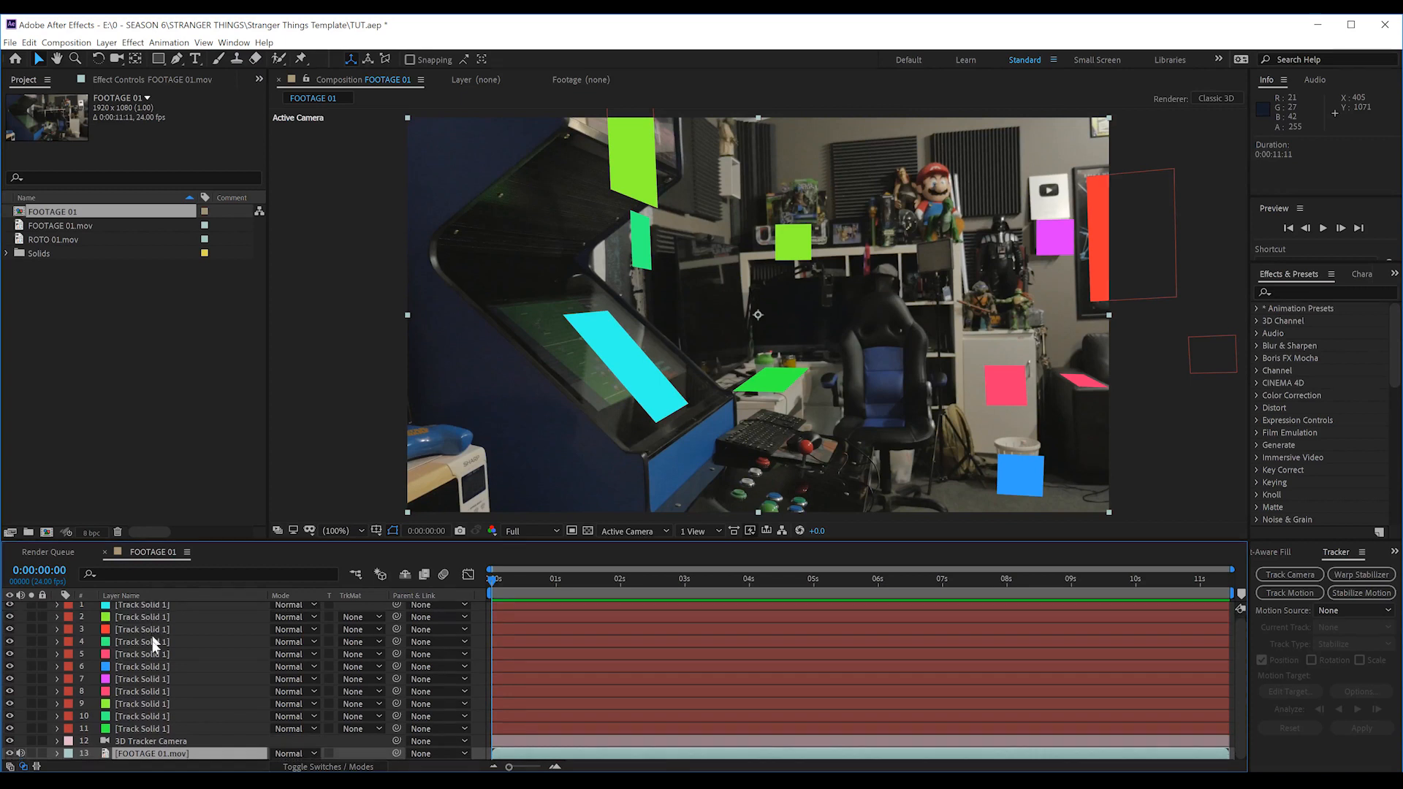
{"action": "left_click", "coordinate": [31, 753]}
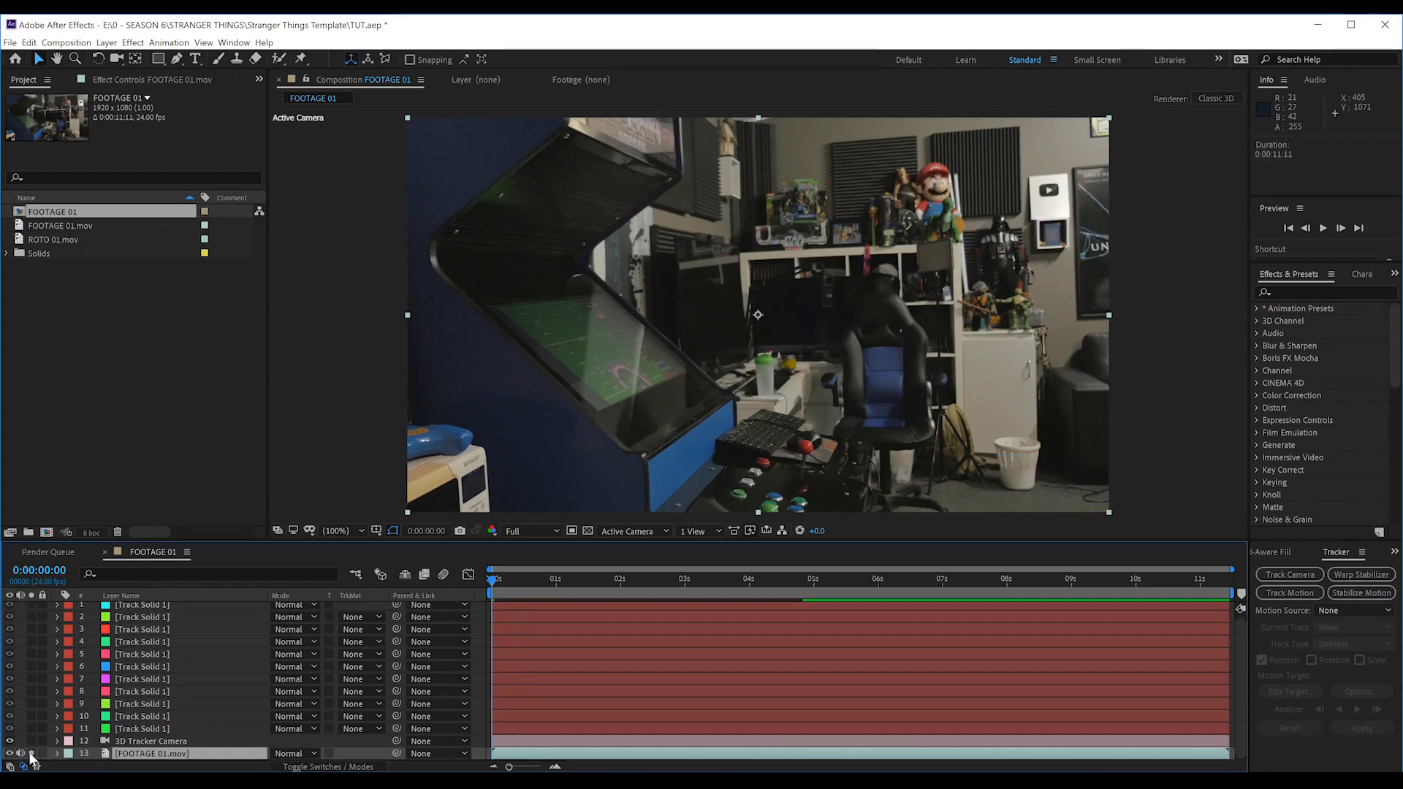
{"action": "key", "text": "ctrl+m"}
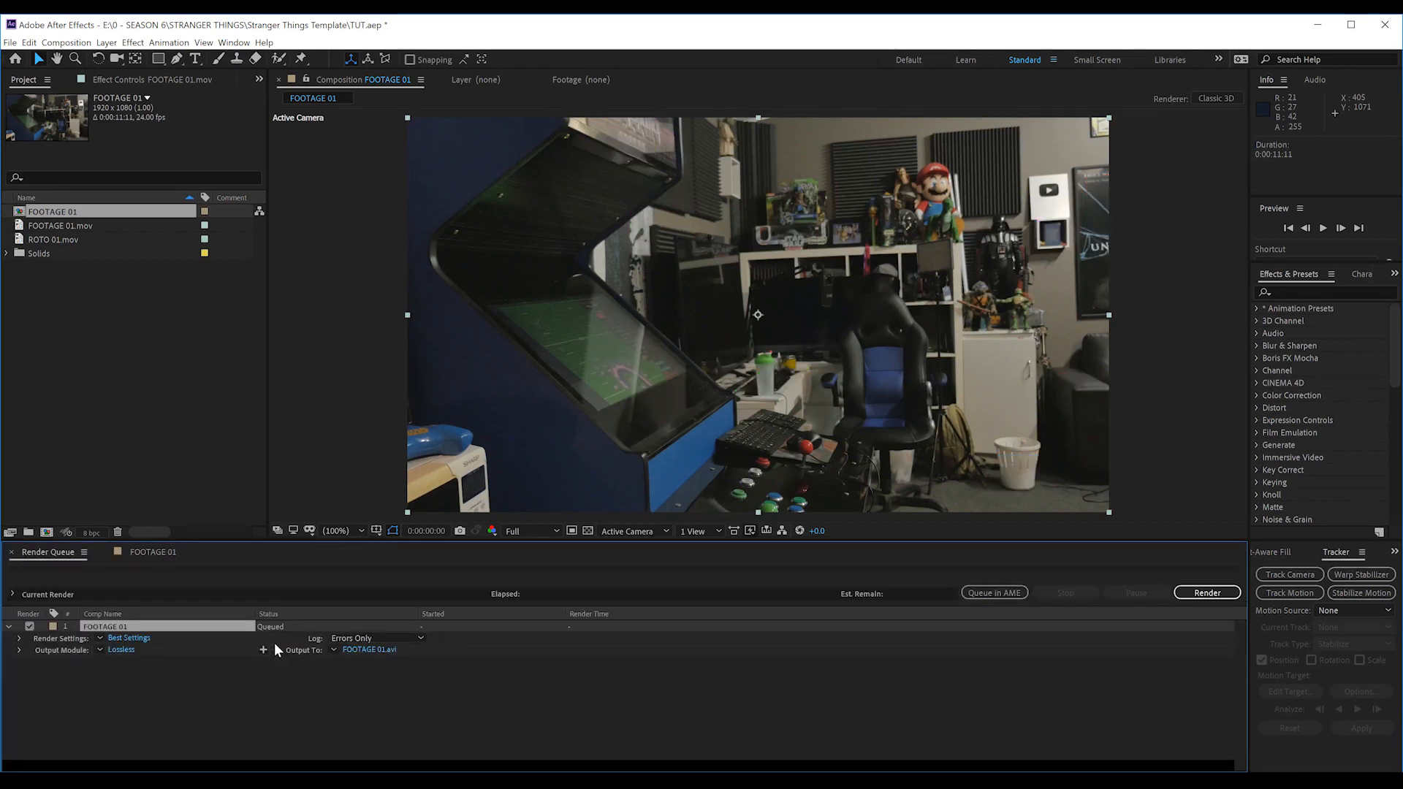
Step: Set the render output to PNG Sequence, saved as FOOTAGE 01_[#####].png in the STRANGER THINGS folder
{"action": "left_click", "coordinate": [125, 651]}
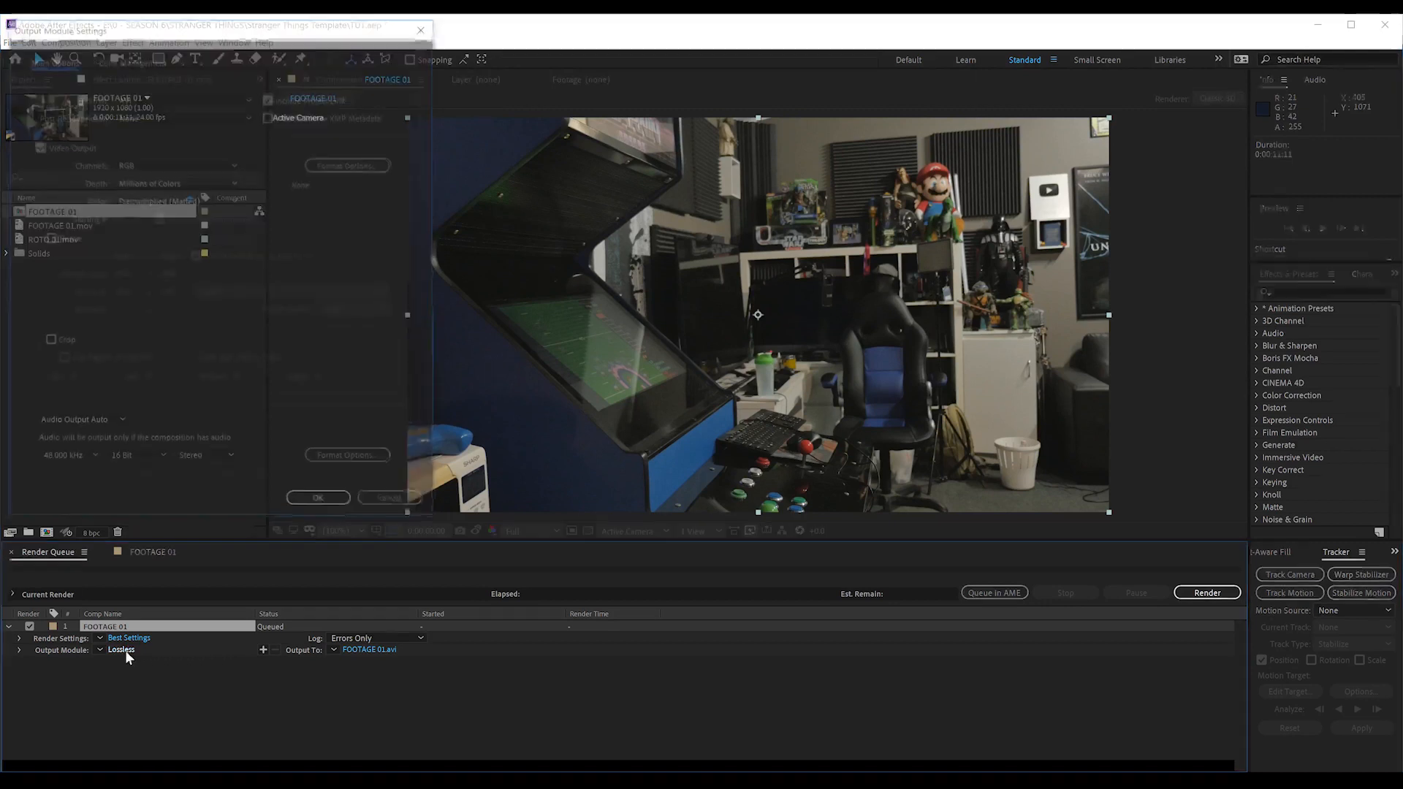
{"action": "left_click", "coordinate": [235, 96]}
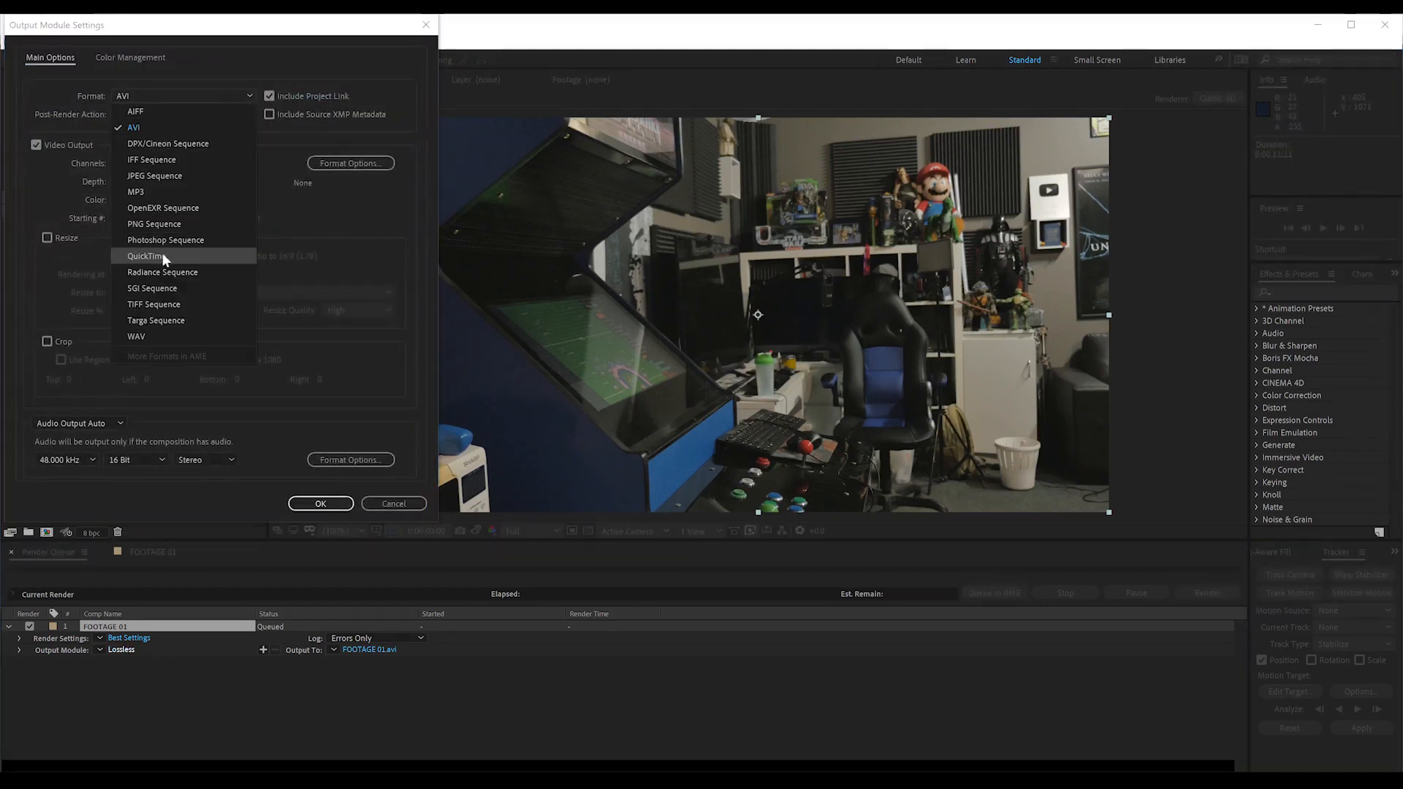
{"action": "left_click", "coordinate": [146, 224]}
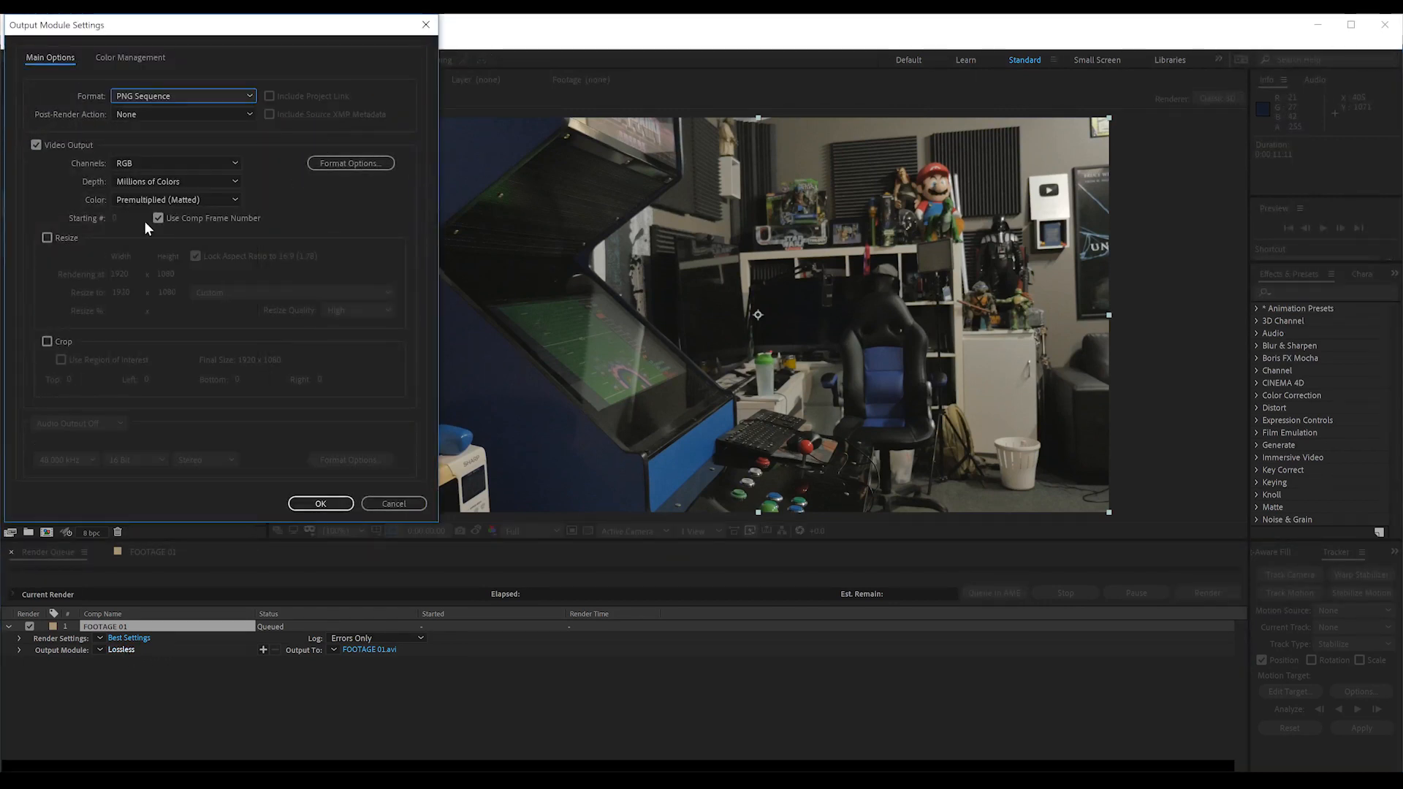
{"action": "left_click", "coordinate": [322, 504]}
{"action": "left_click", "coordinate": [384, 650]}
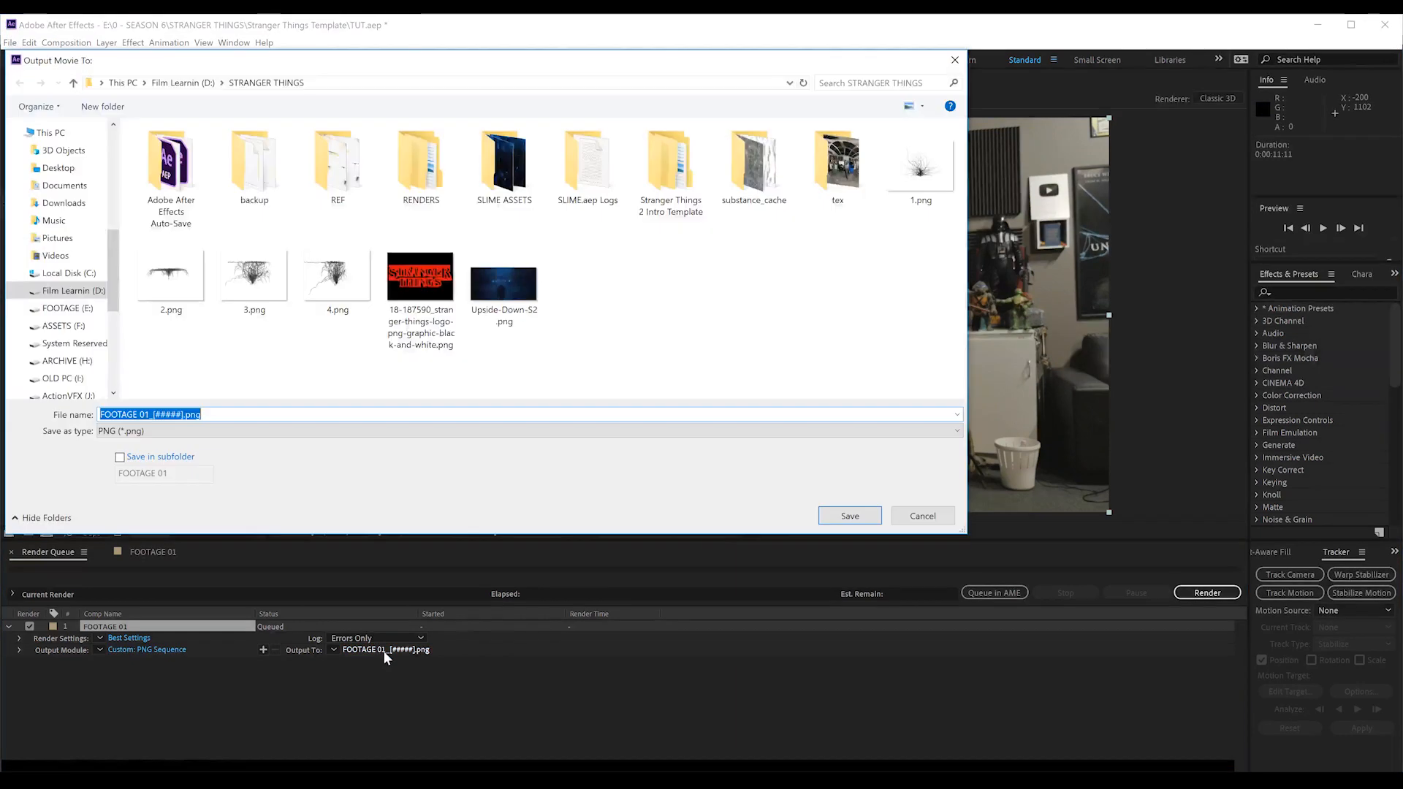
{"action": "left_click", "coordinate": [851, 517]}
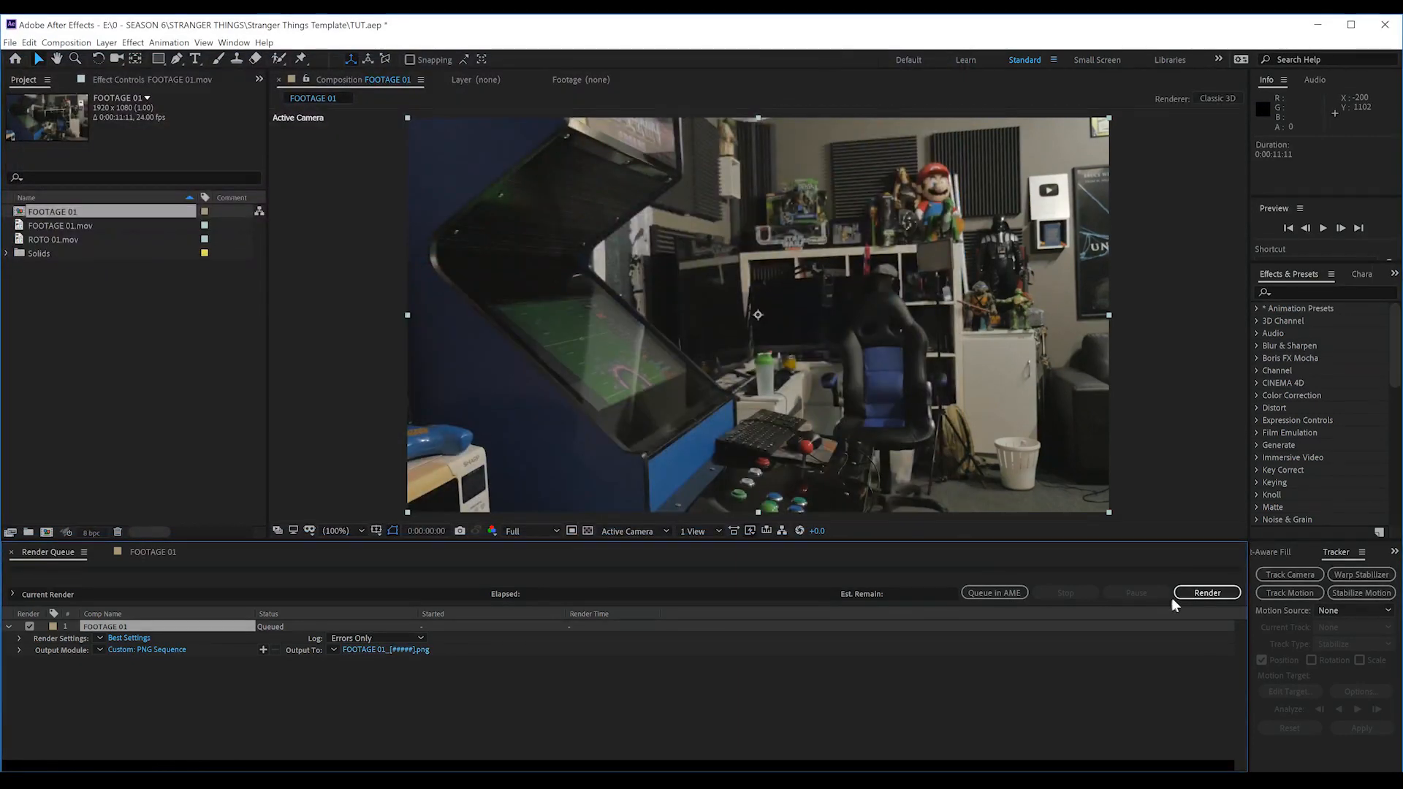
Step: Unsolo the FOOTAGE 01.mov layer and export the composition with the MAXON Cinema 4D Exporter, replacing the existing FOOTAGE 01.c4d
{"action": "left_click", "coordinate": [141, 552]}
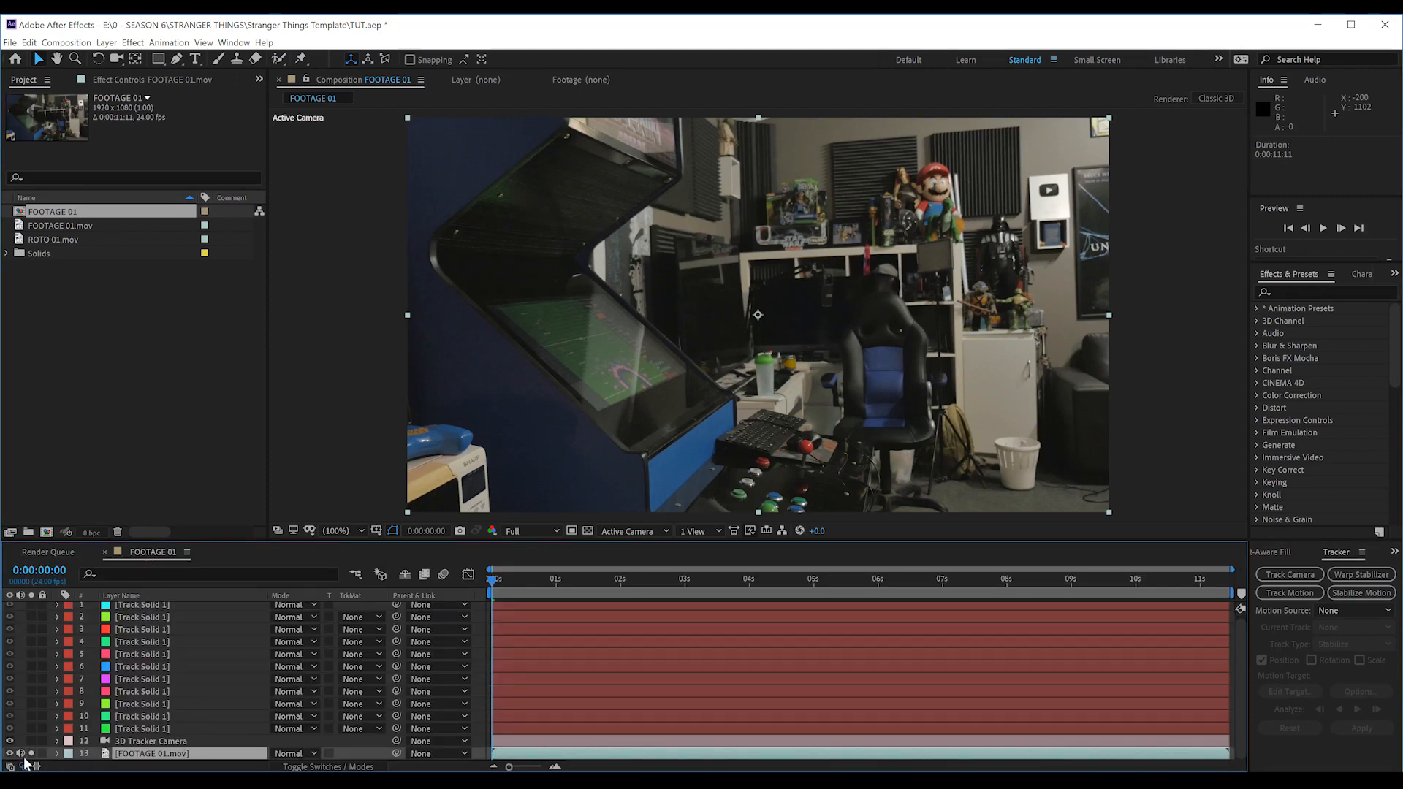
{"action": "left_click", "coordinate": [10, 42]}
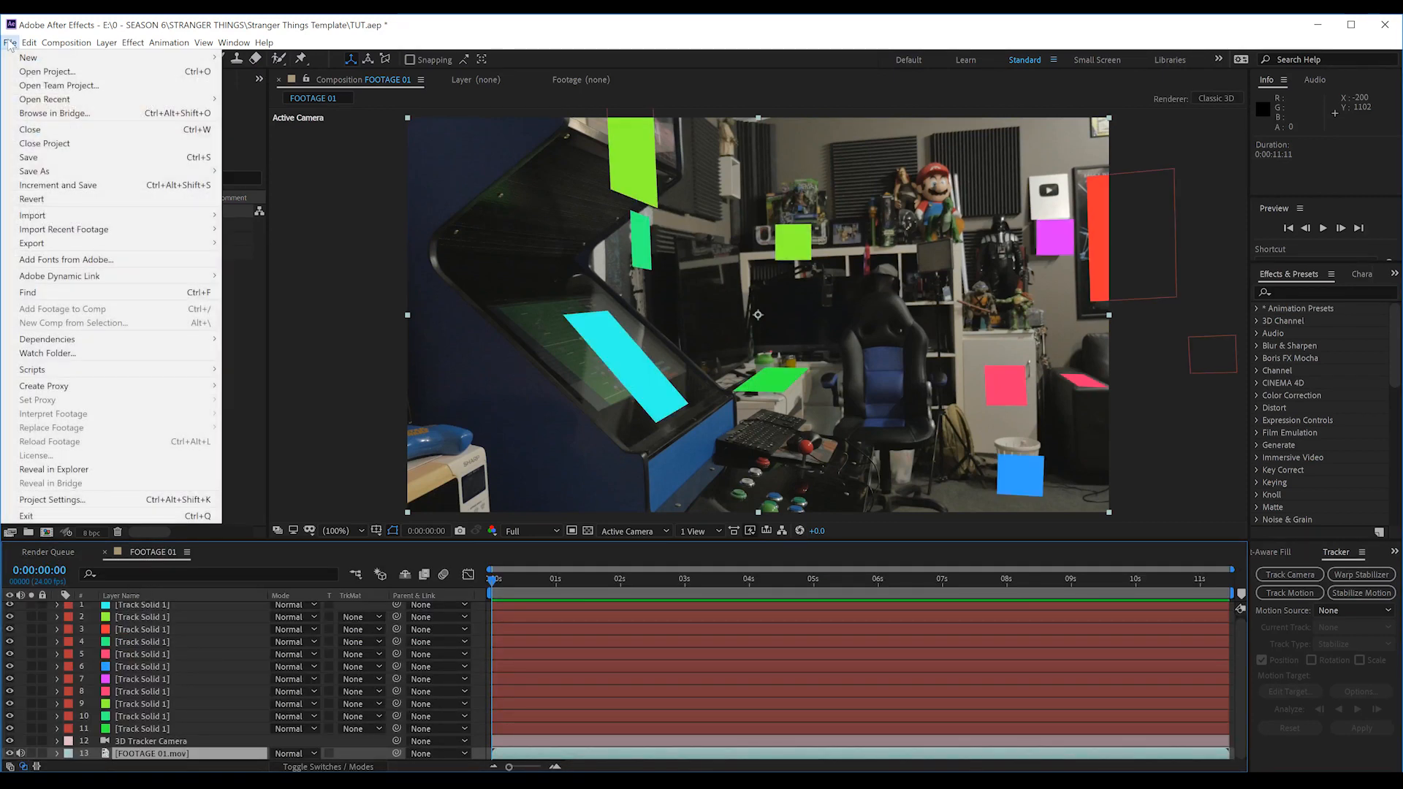
{"action": "mouse_move", "coordinate": [48, 245]}
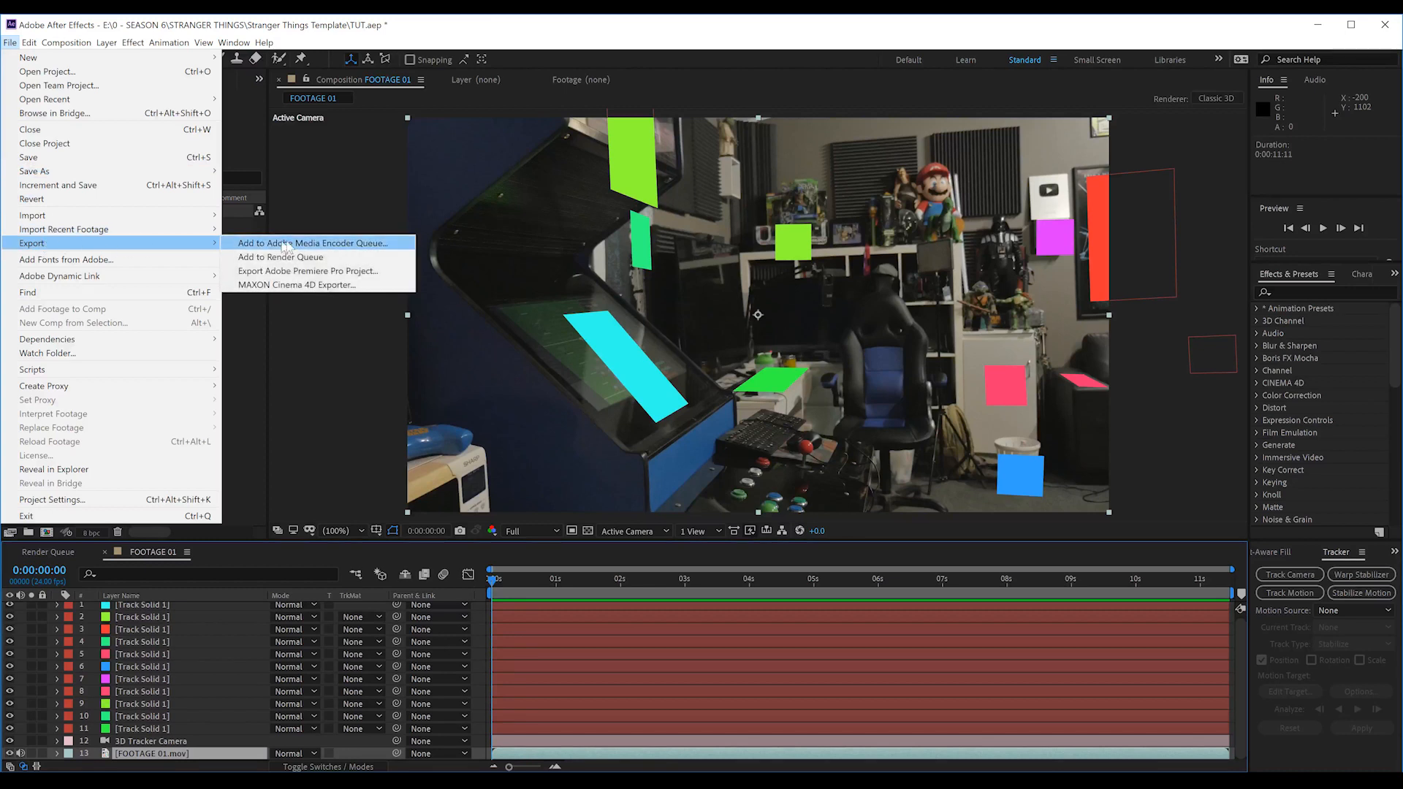
{"action": "left_click", "coordinate": [313, 285]}
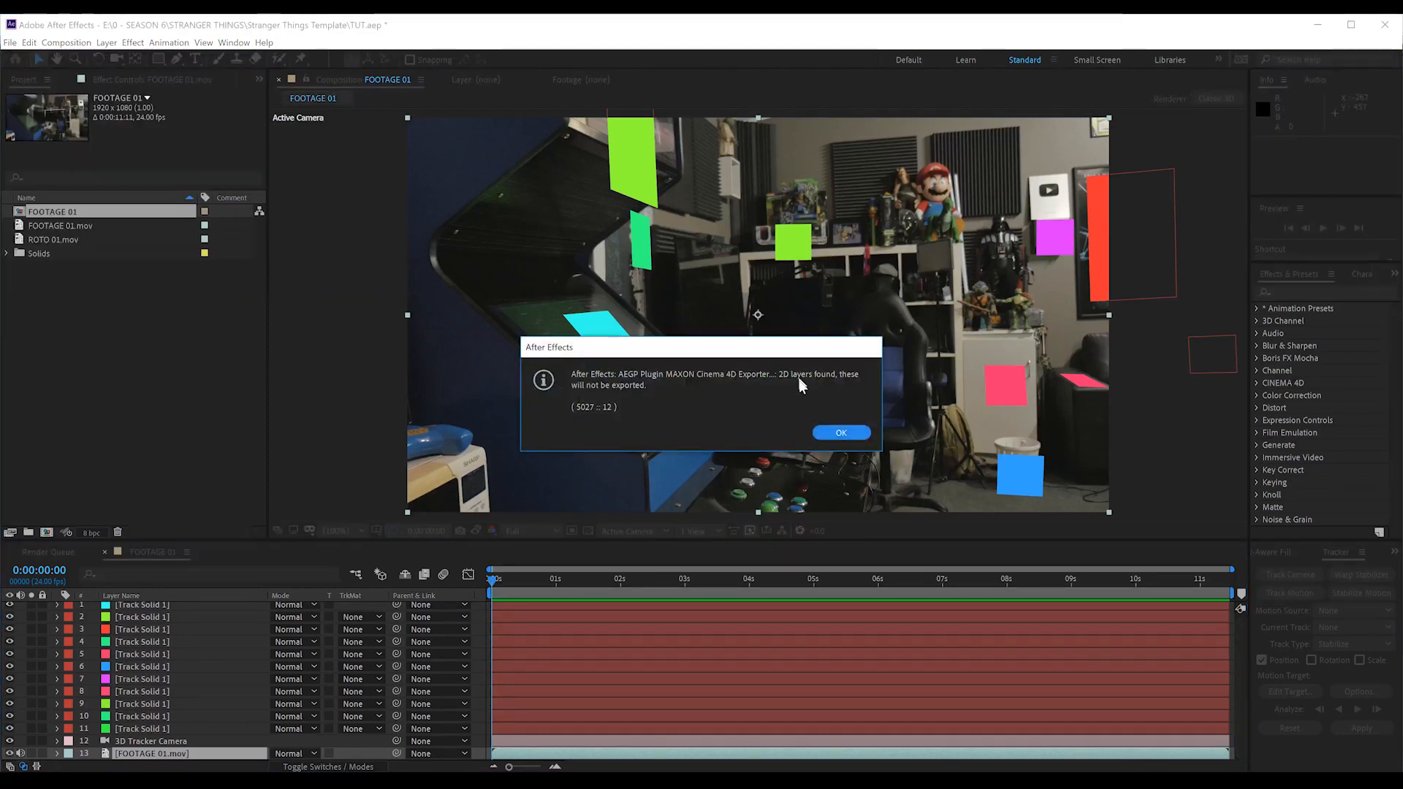
{"action": "left_click", "coordinate": [841, 432]}
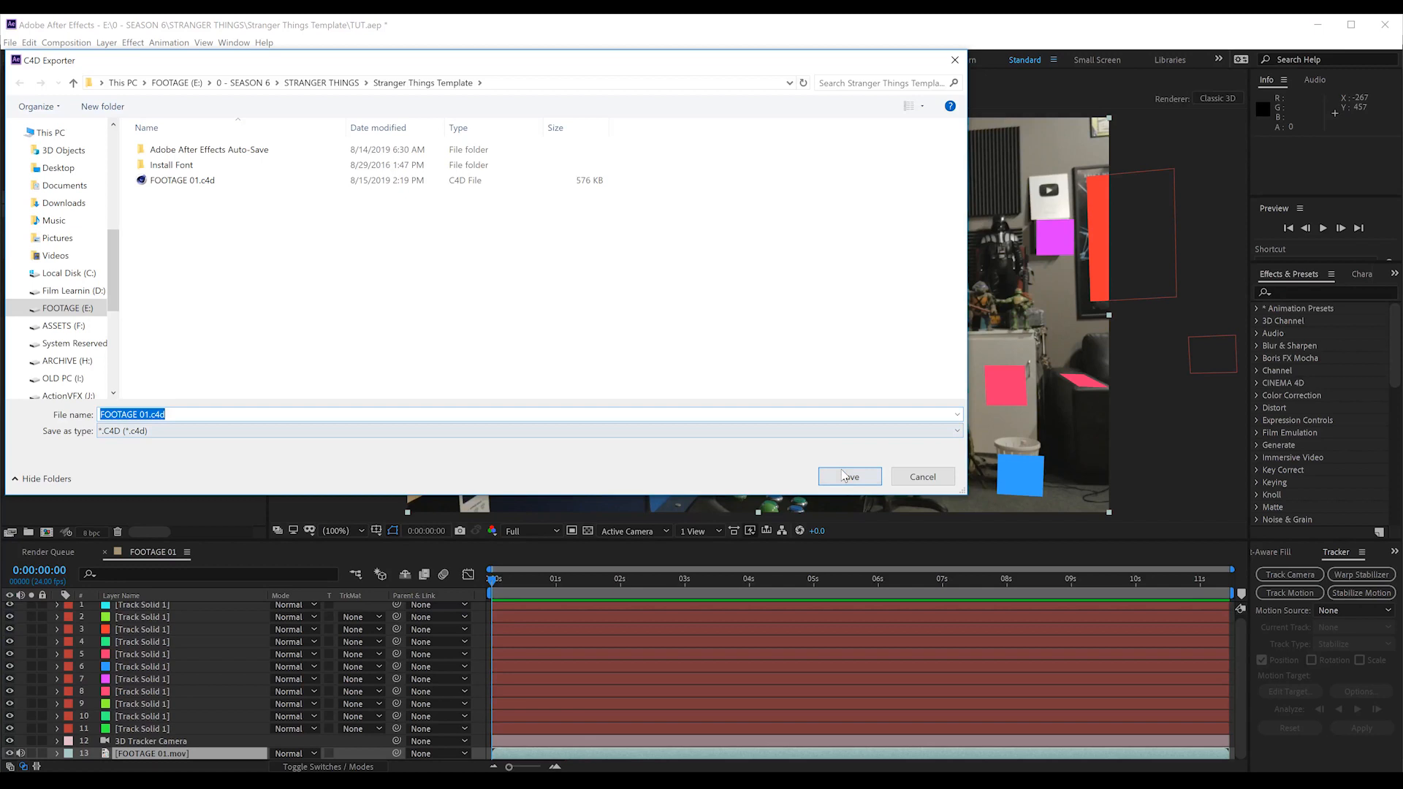
{"action": "left_click", "coordinate": [845, 476]}
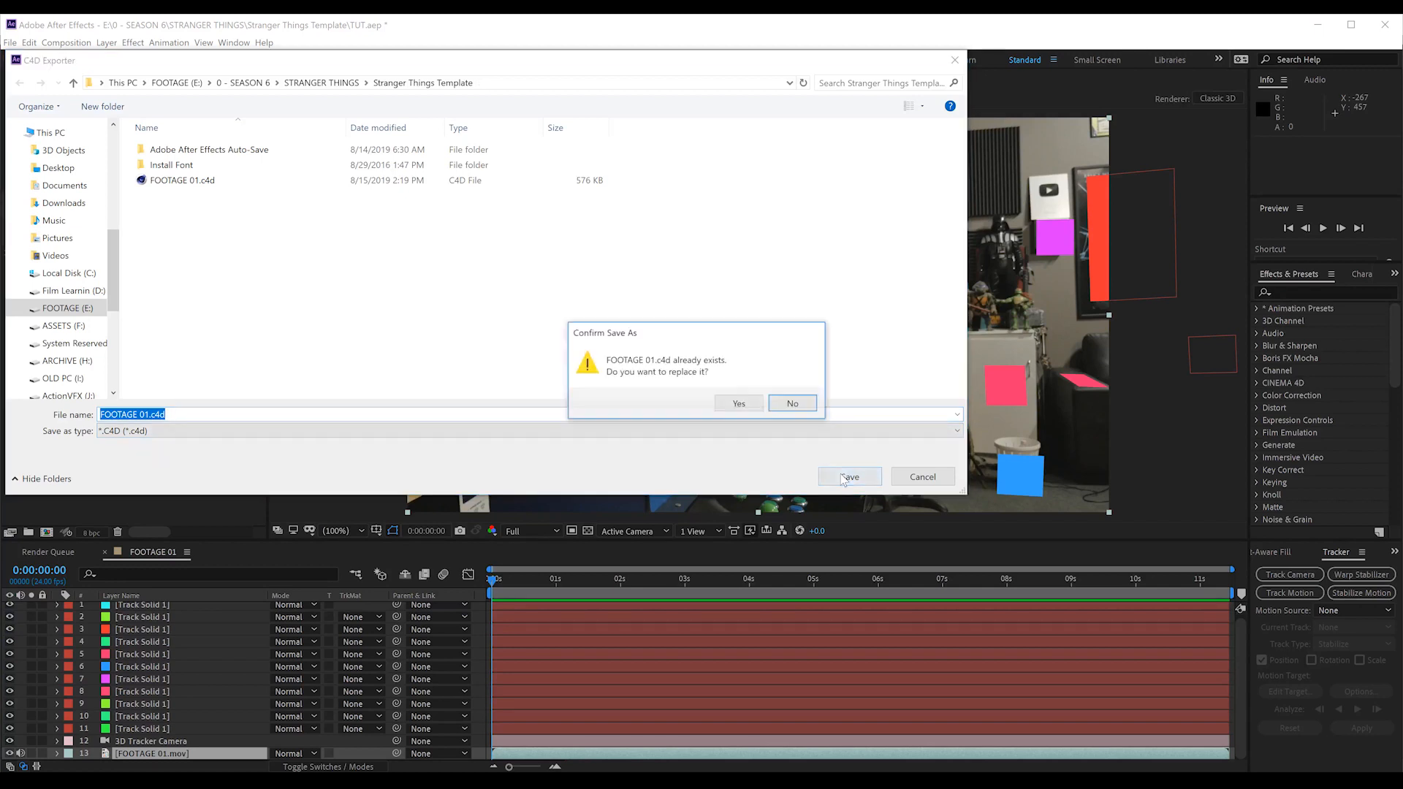
{"action": "left_click", "coordinate": [738, 404]}
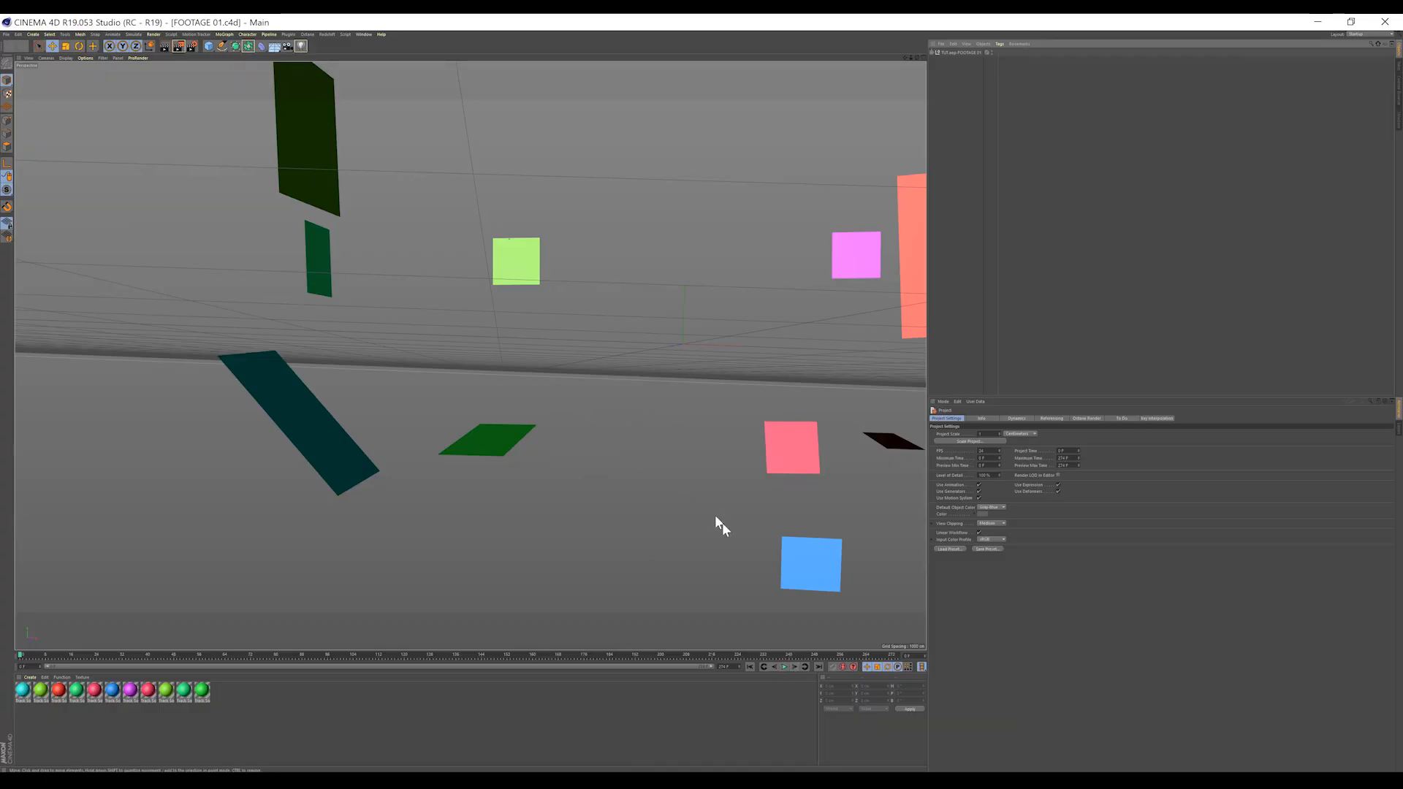
Step: In Cinema 4D, play the exported FOOTAGE 01.c4d scene to check the camera move and return to the first frame
{"action": "left_click", "coordinate": [784, 667]}
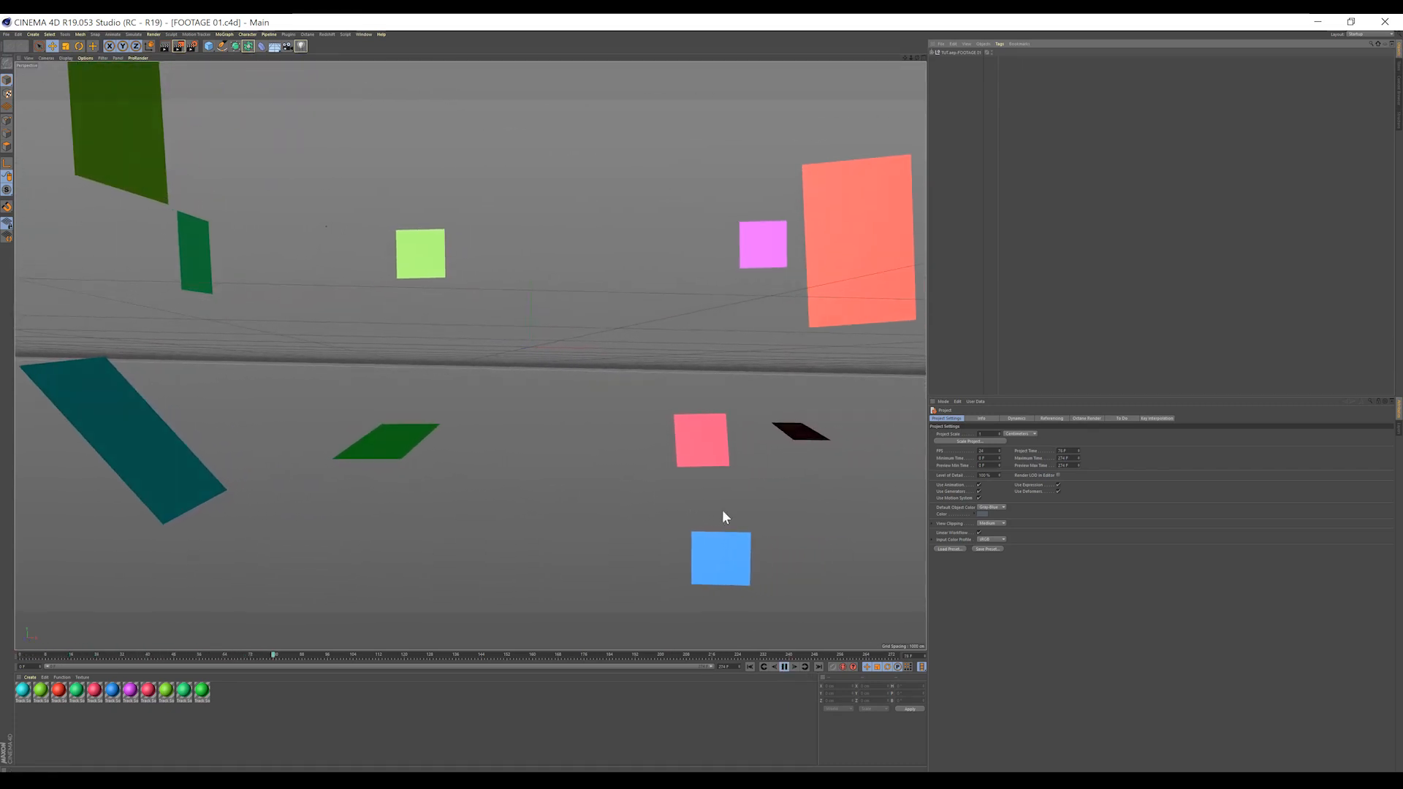
{"action": "left_click", "coordinate": [785, 667]}
{"action": "left_click", "coordinate": [750, 668]}
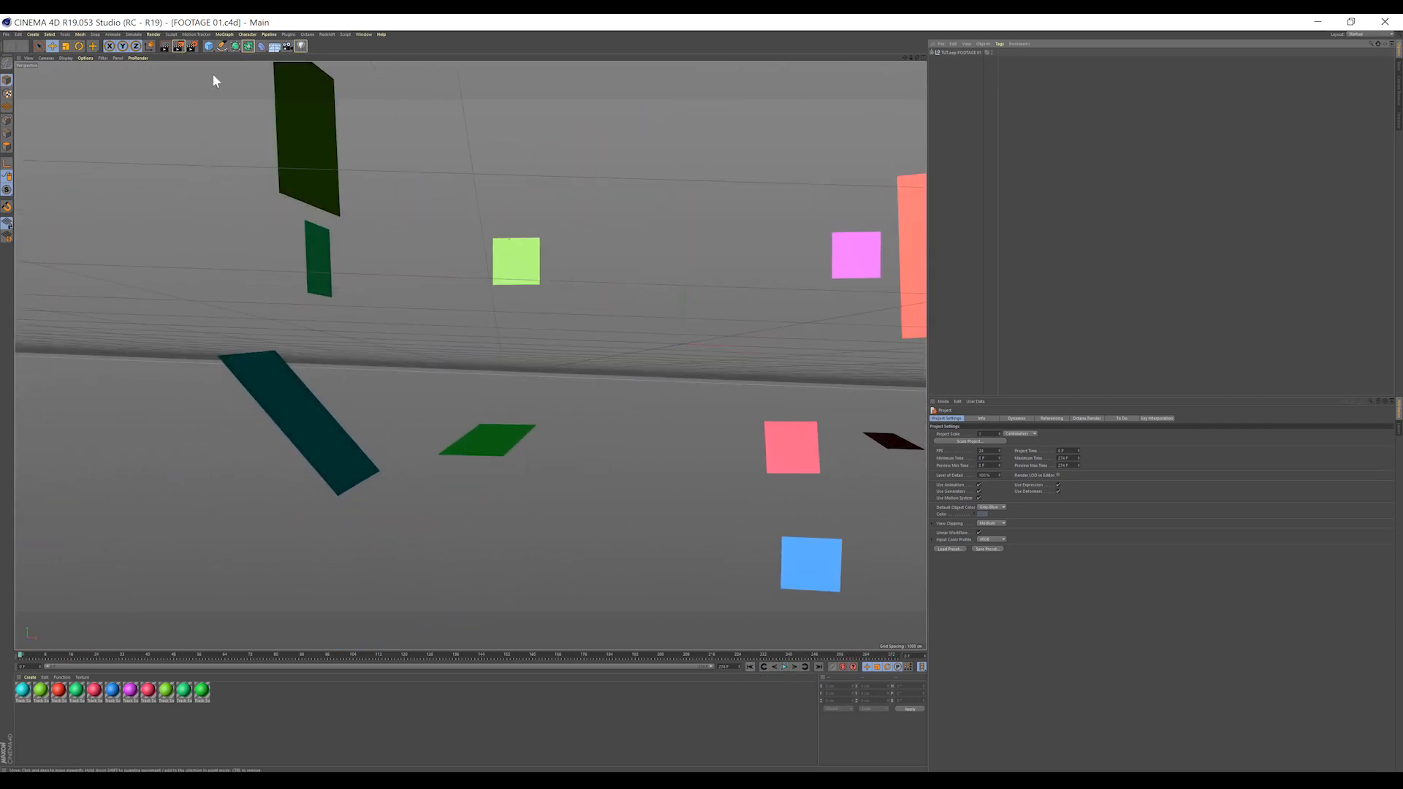
Step: Add a Background object to the scene and create a new material
{"action": "left_click", "coordinate": [275, 46]}
{"action": "left_click", "coordinate": [304, 110]}
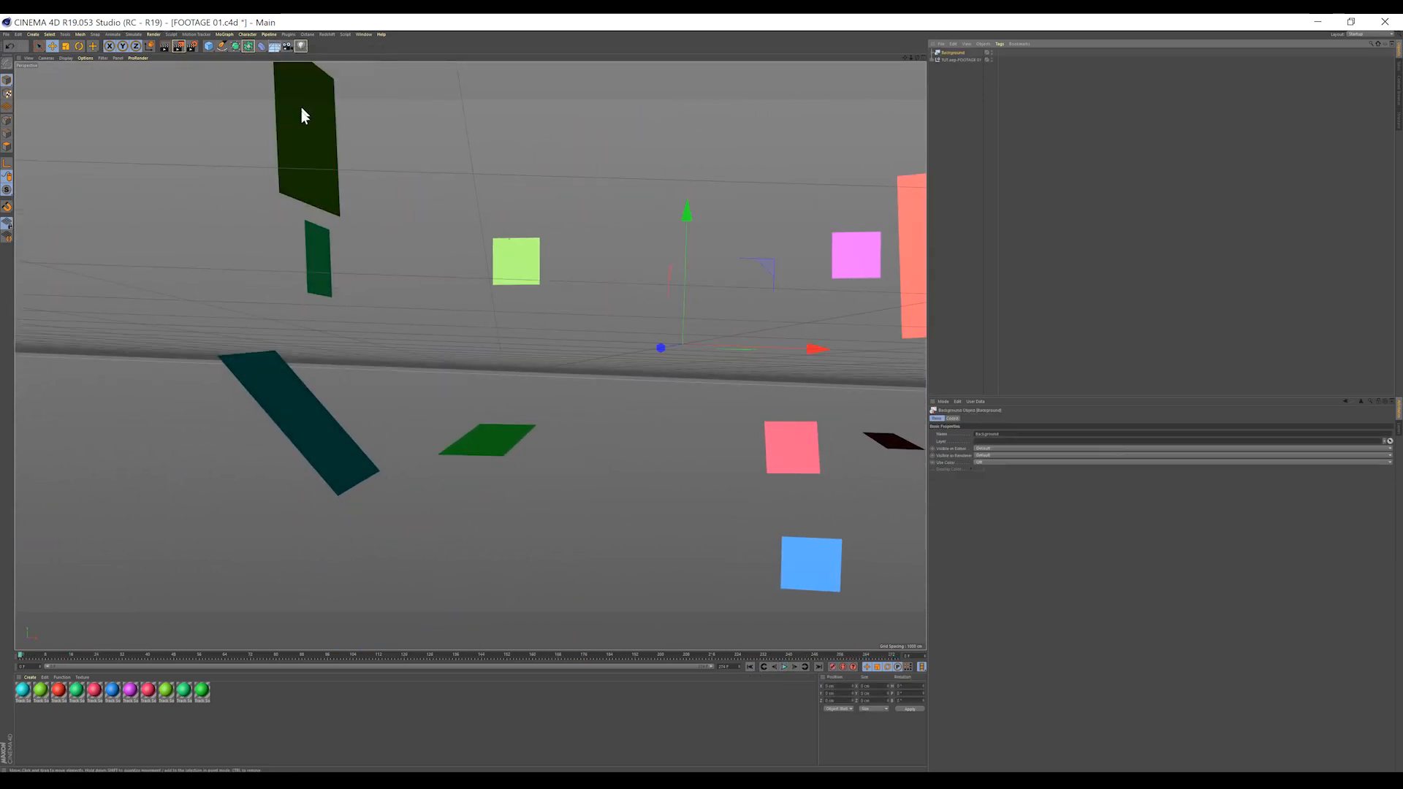
{"action": "double_click", "coordinate": [266, 721]}
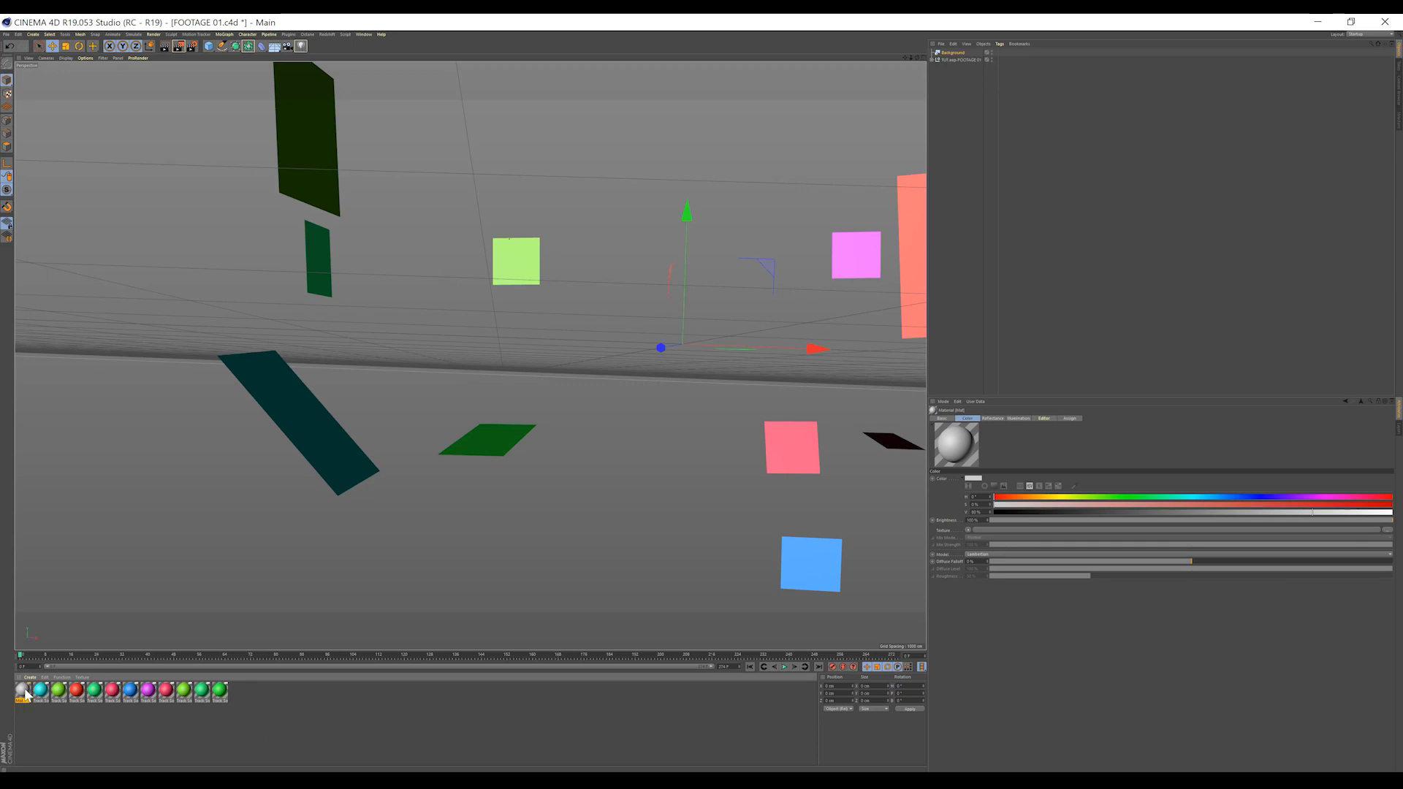
Step: Load FOOTAGE 01_00000.png from the RENDER folder as the color texture of the new material
{"action": "double_click", "coordinate": [24, 691]}
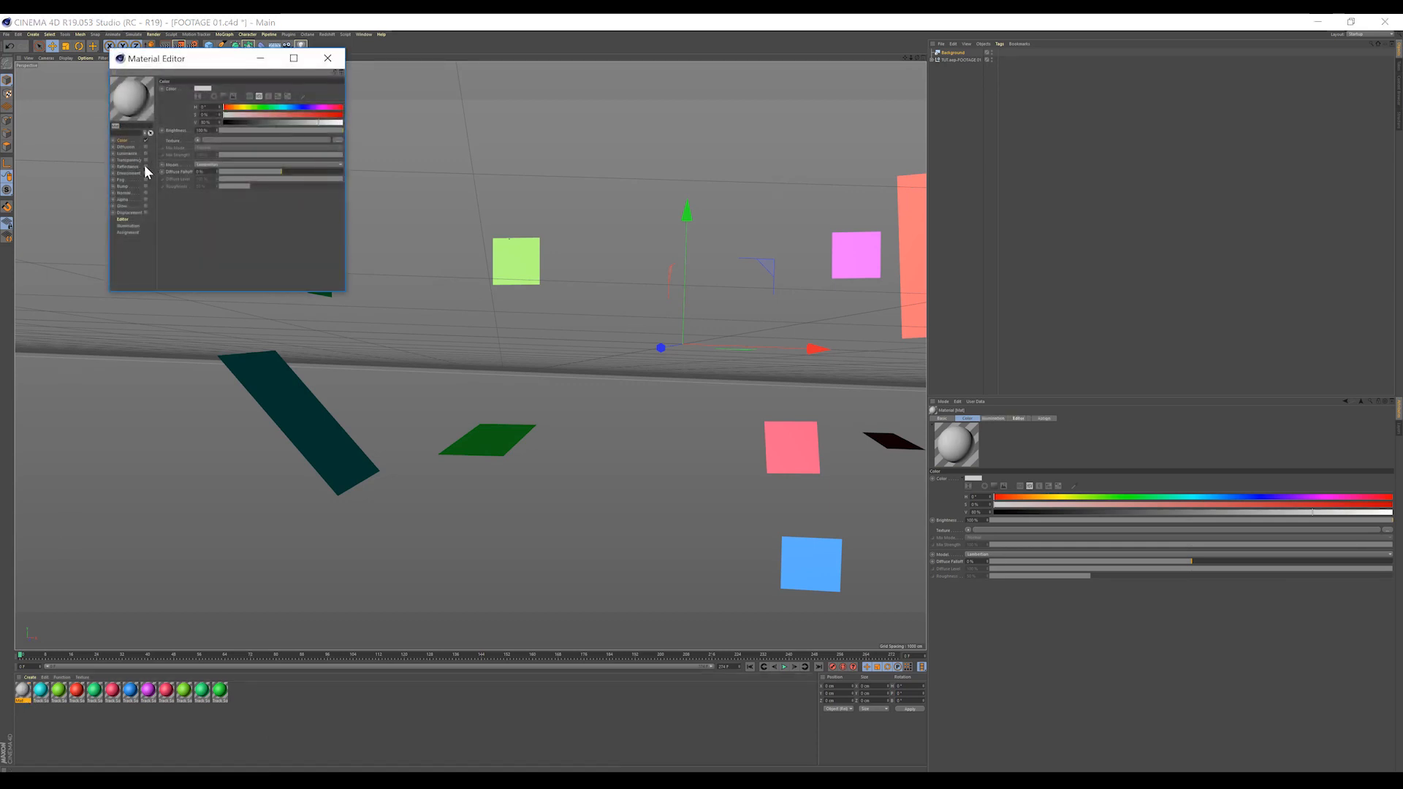
{"action": "left_click", "coordinate": [143, 164]}
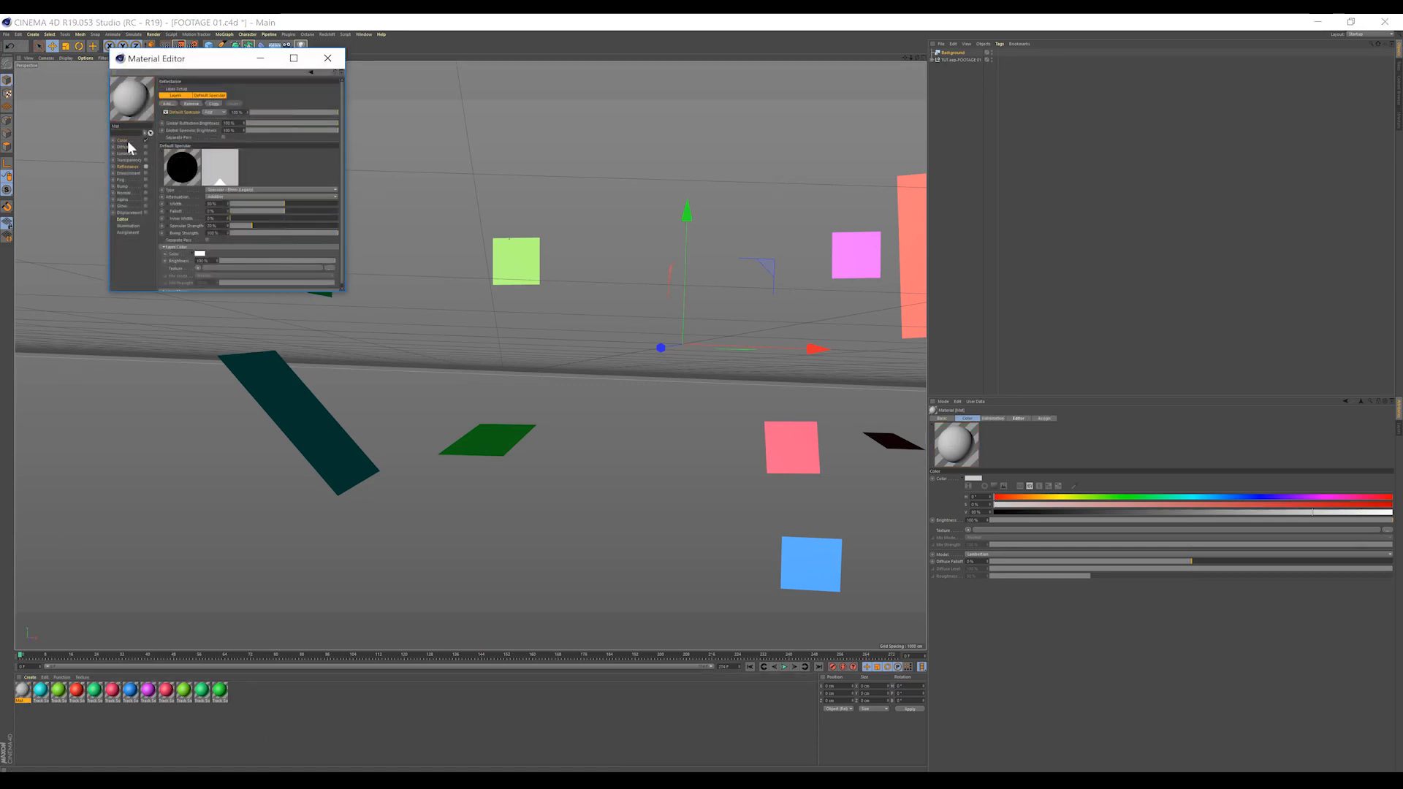
{"action": "left_click", "coordinate": [124, 140]}
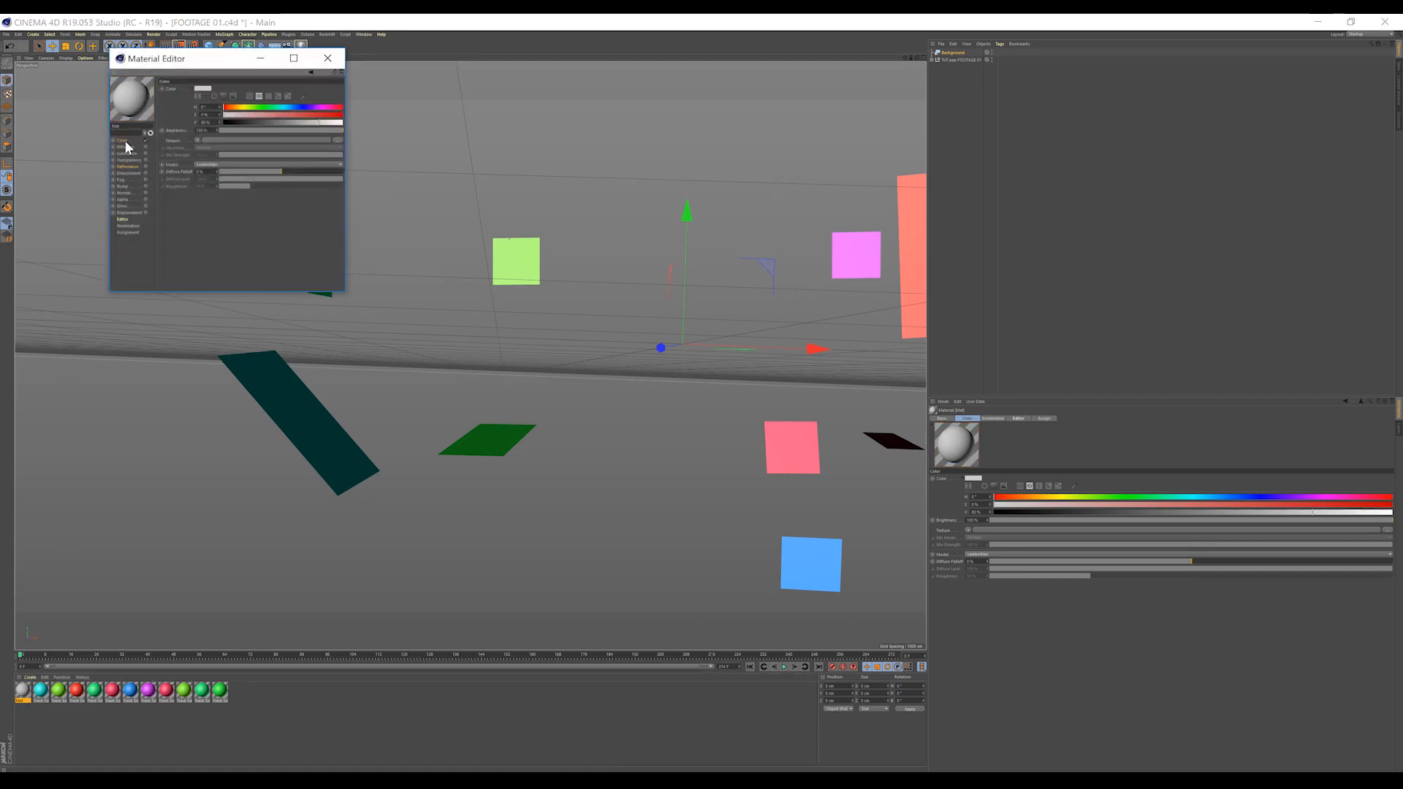
{"action": "left_click", "coordinate": [195, 139]}
{"action": "left_click", "coordinate": [203, 152]}
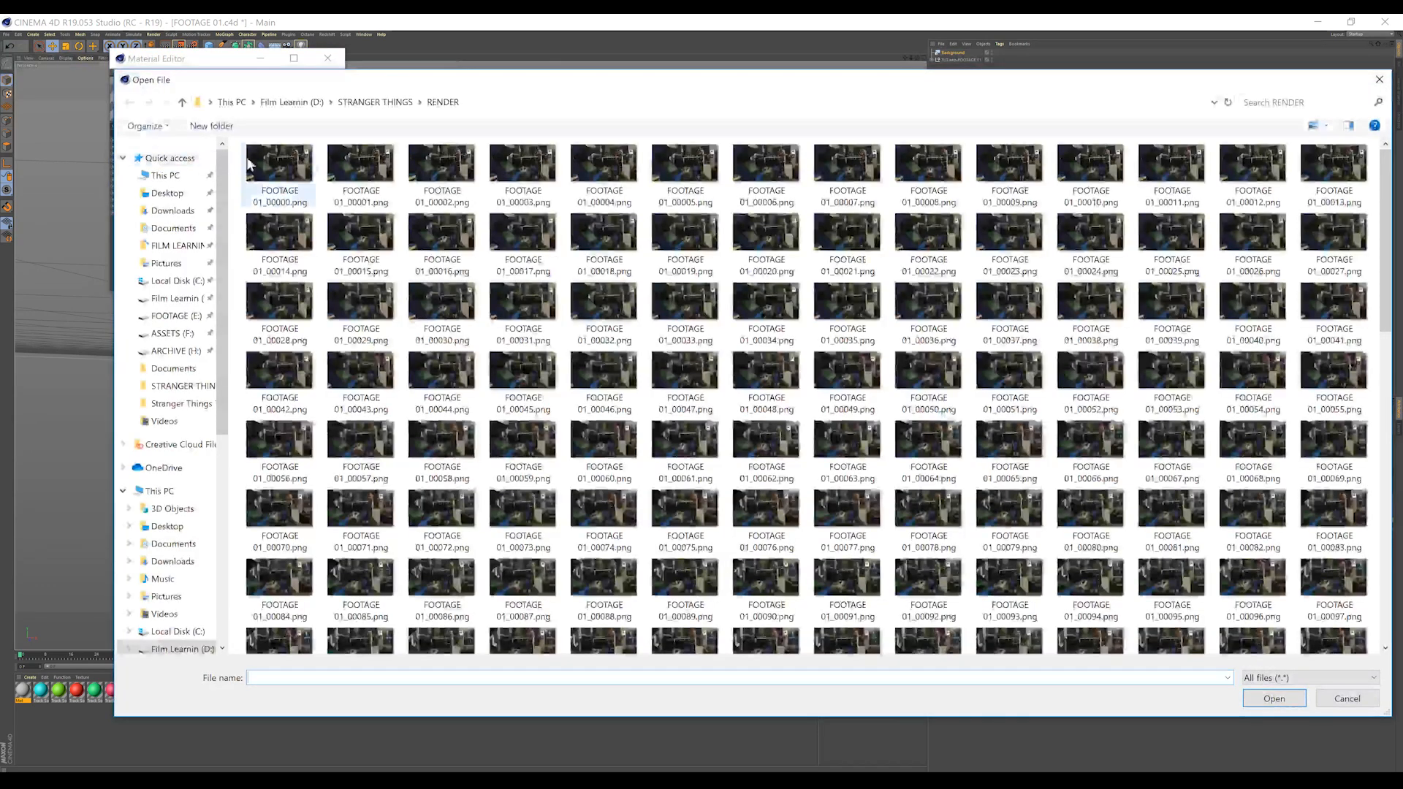
{"action": "left_click", "coordinate": [261, 157]}
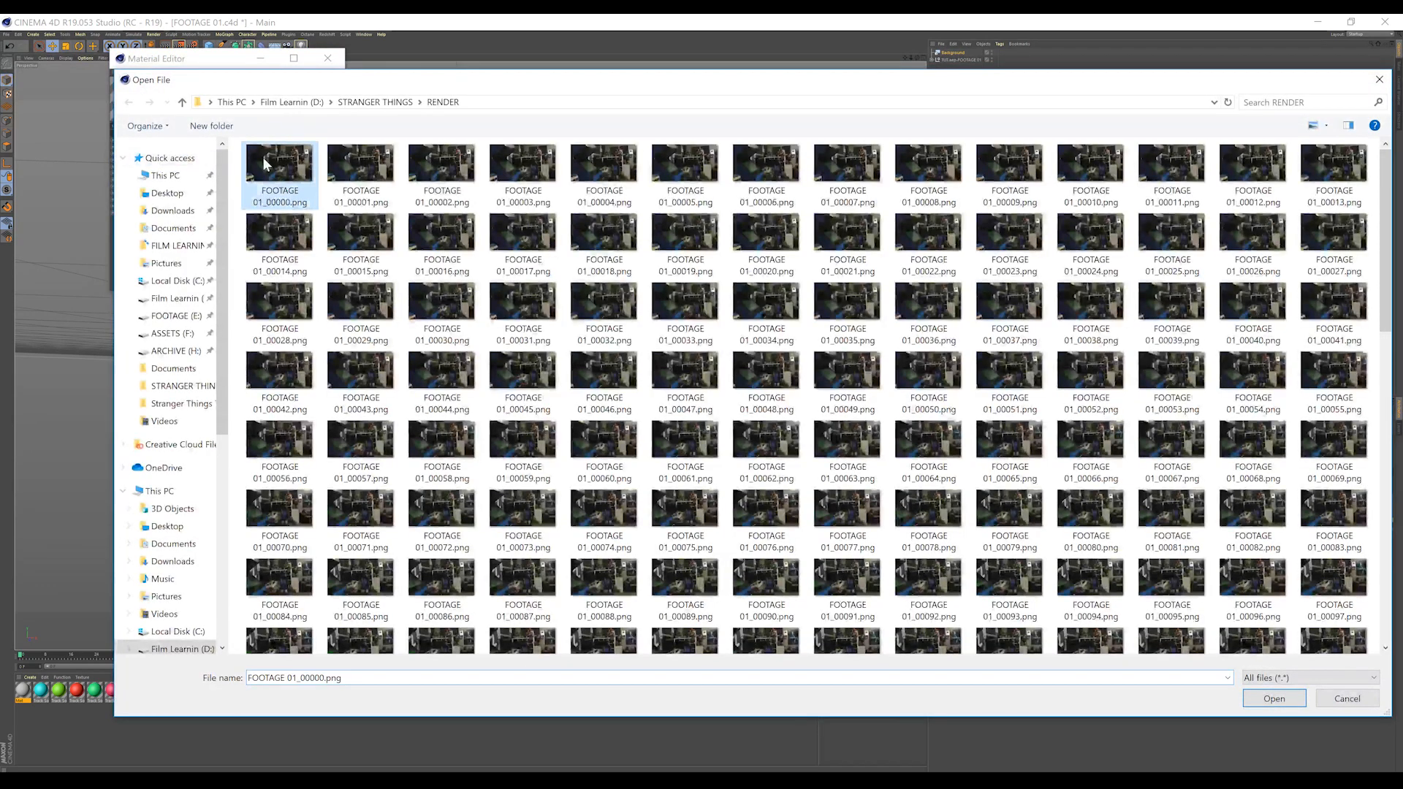
{"action": "left_click", "coordinate": [1275, 700]}
{"action": "left_click", "coordinate": [761, 454]}
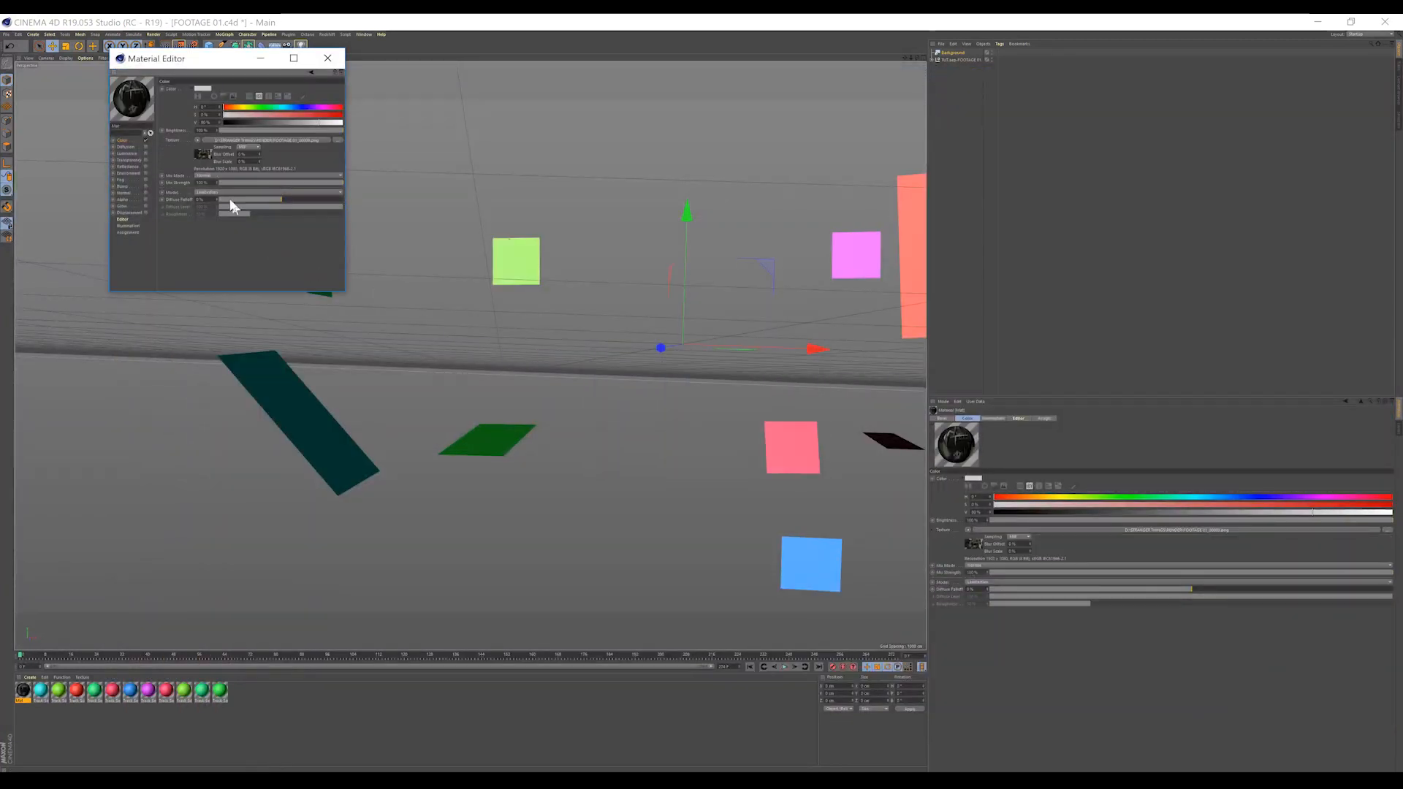
Step: Calculate the animation range of the material's image-sequence texture and enable Animate Preview for the material
{"action": "left_click", "coordinate": [203, 156]}
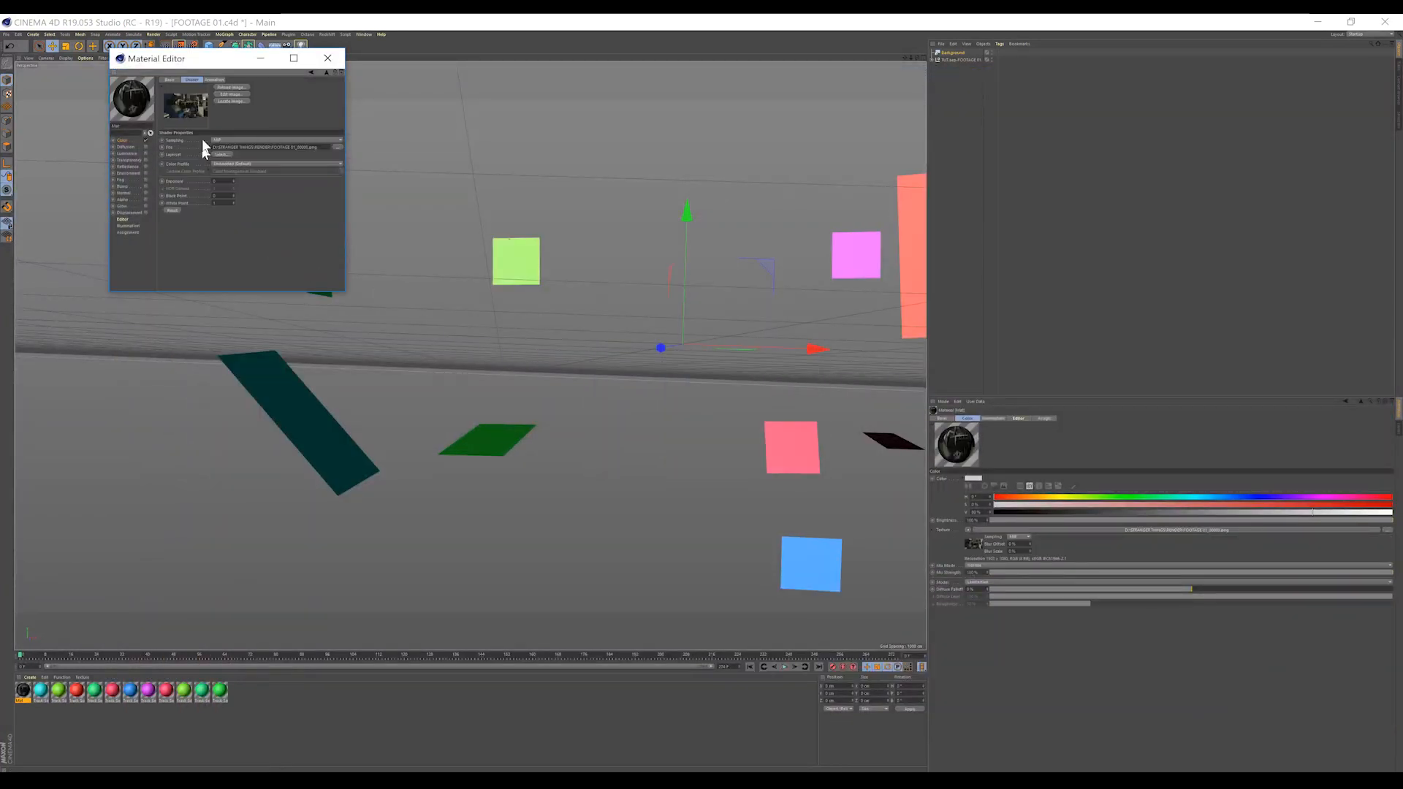
{"action": "left_click", "coordinate": [213, 79]}
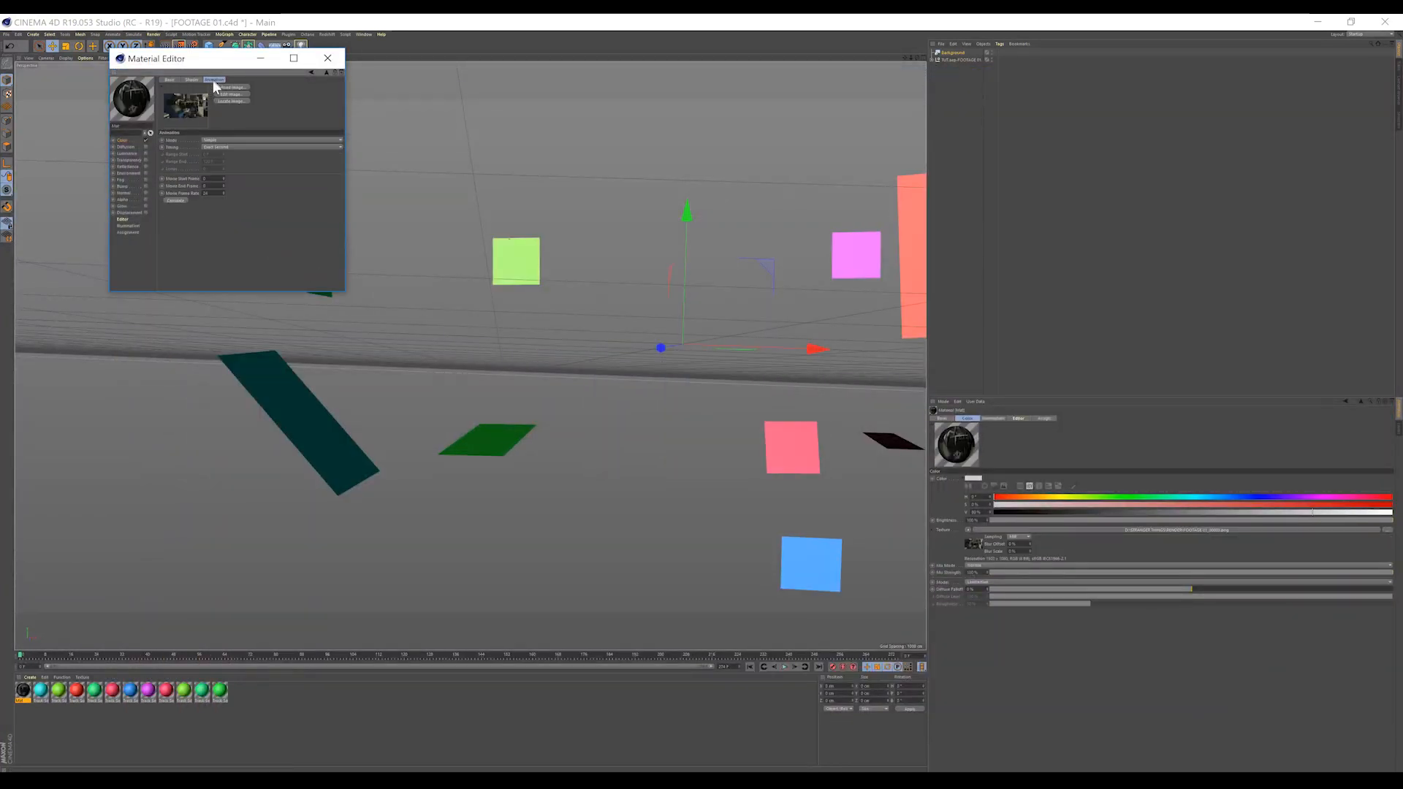
{"action": "left_click", "coordinate": [175, 200]}
{"action": "left_click", "coordinate": [120, 219]}
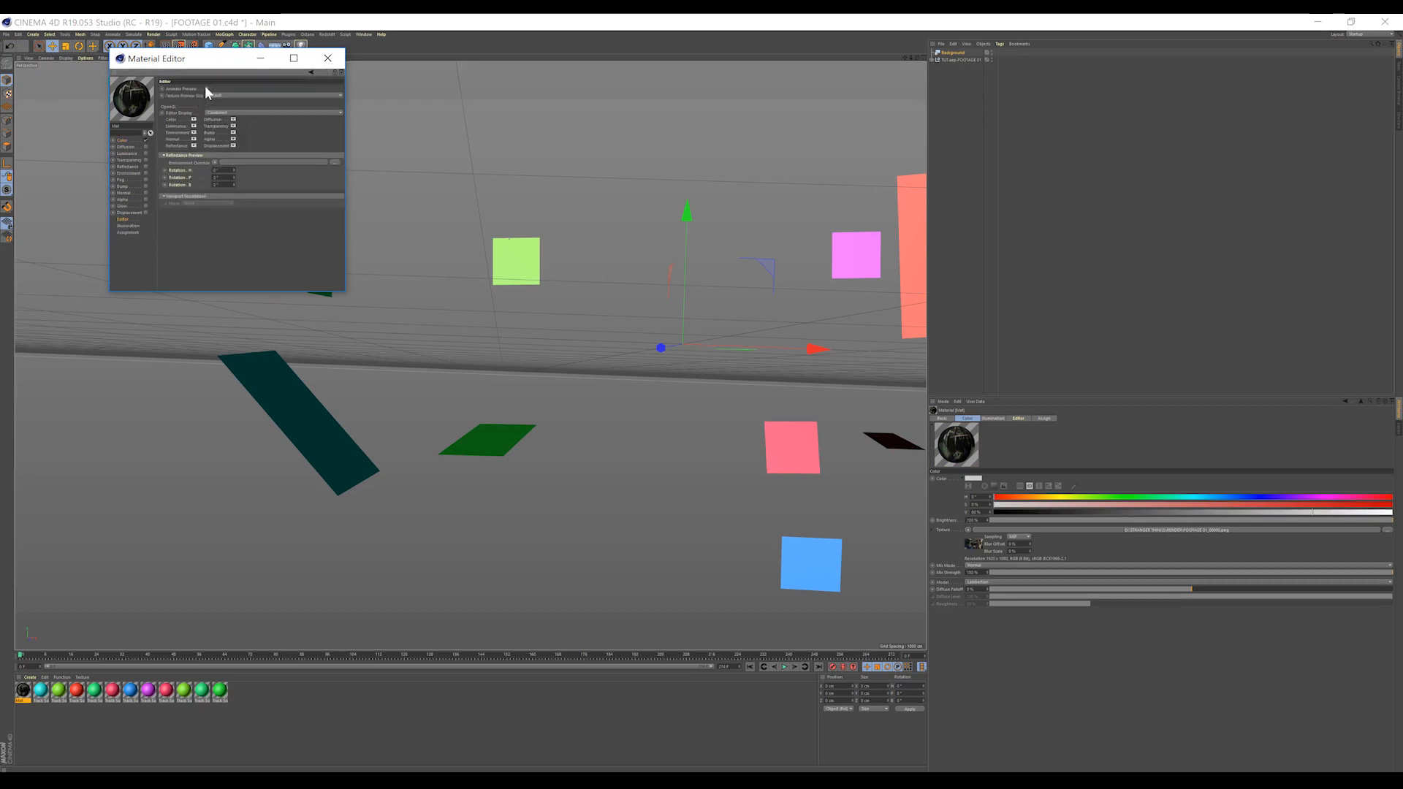
{"action": "left_click", "coordinate": [327, 58]}
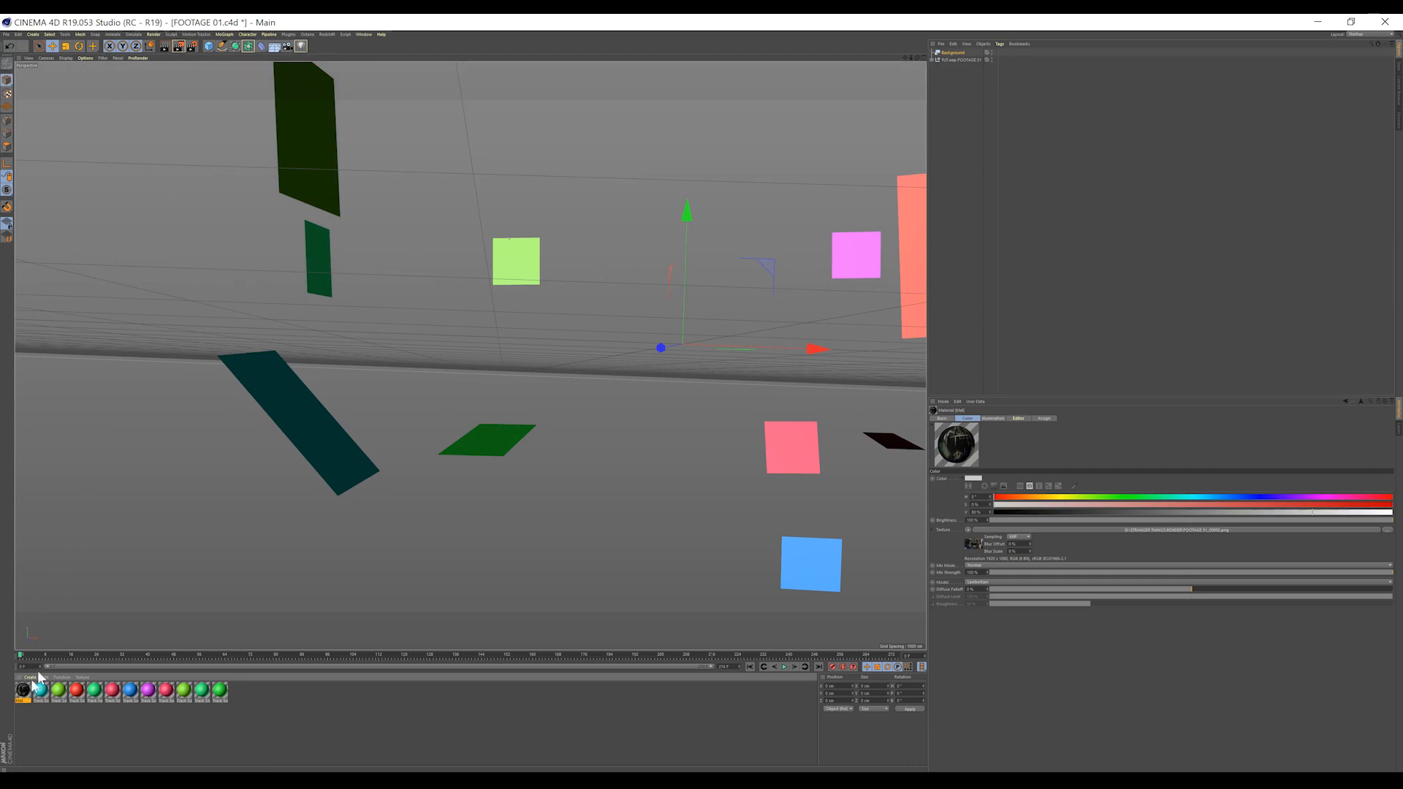
Step: Apply the footage material to the Background object and play the scene to check the solids against the footage
{"action": "left_click_drag", "start_coordinate": [30, 690], "coordinate": [959, 50]}
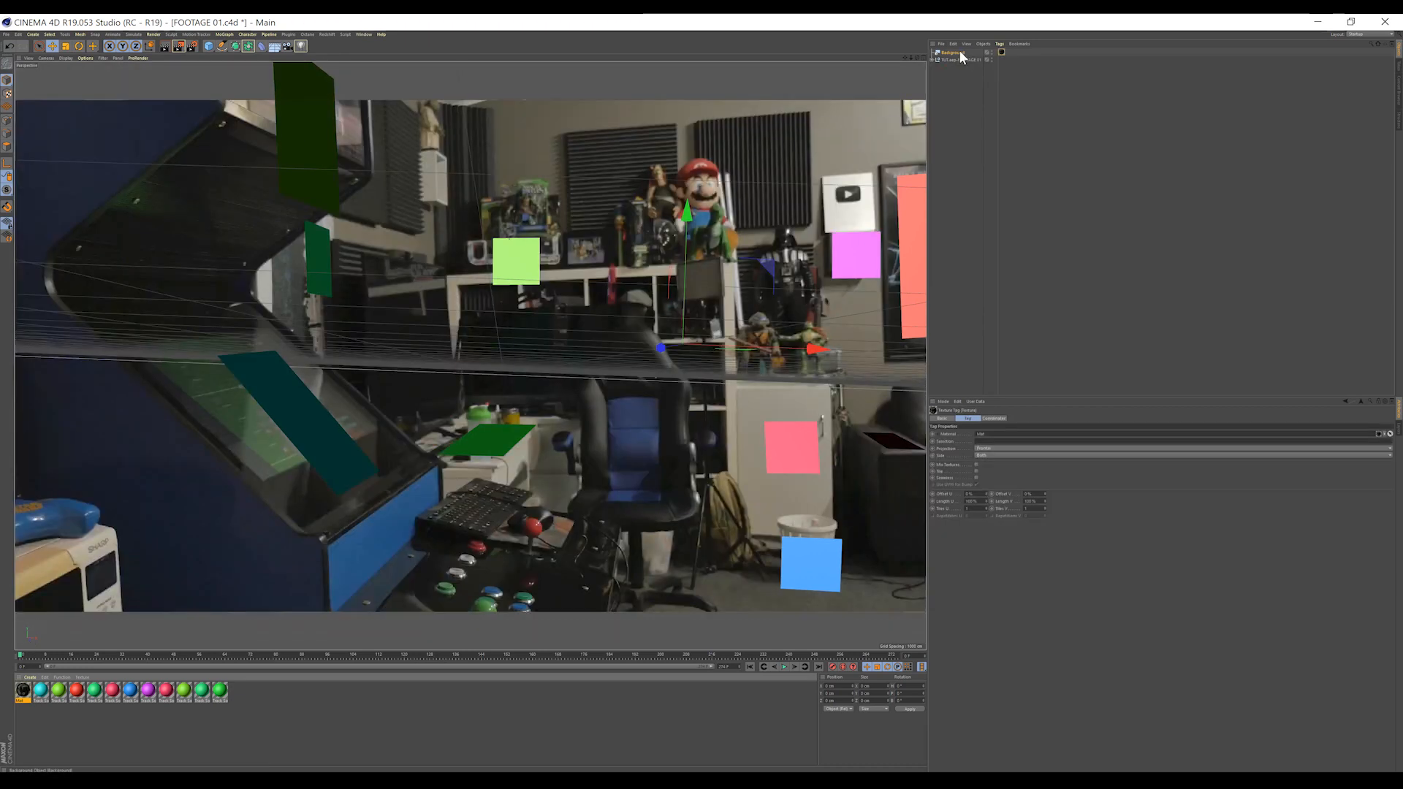
{"action": "left_click", "coordinate": [784, 666]}
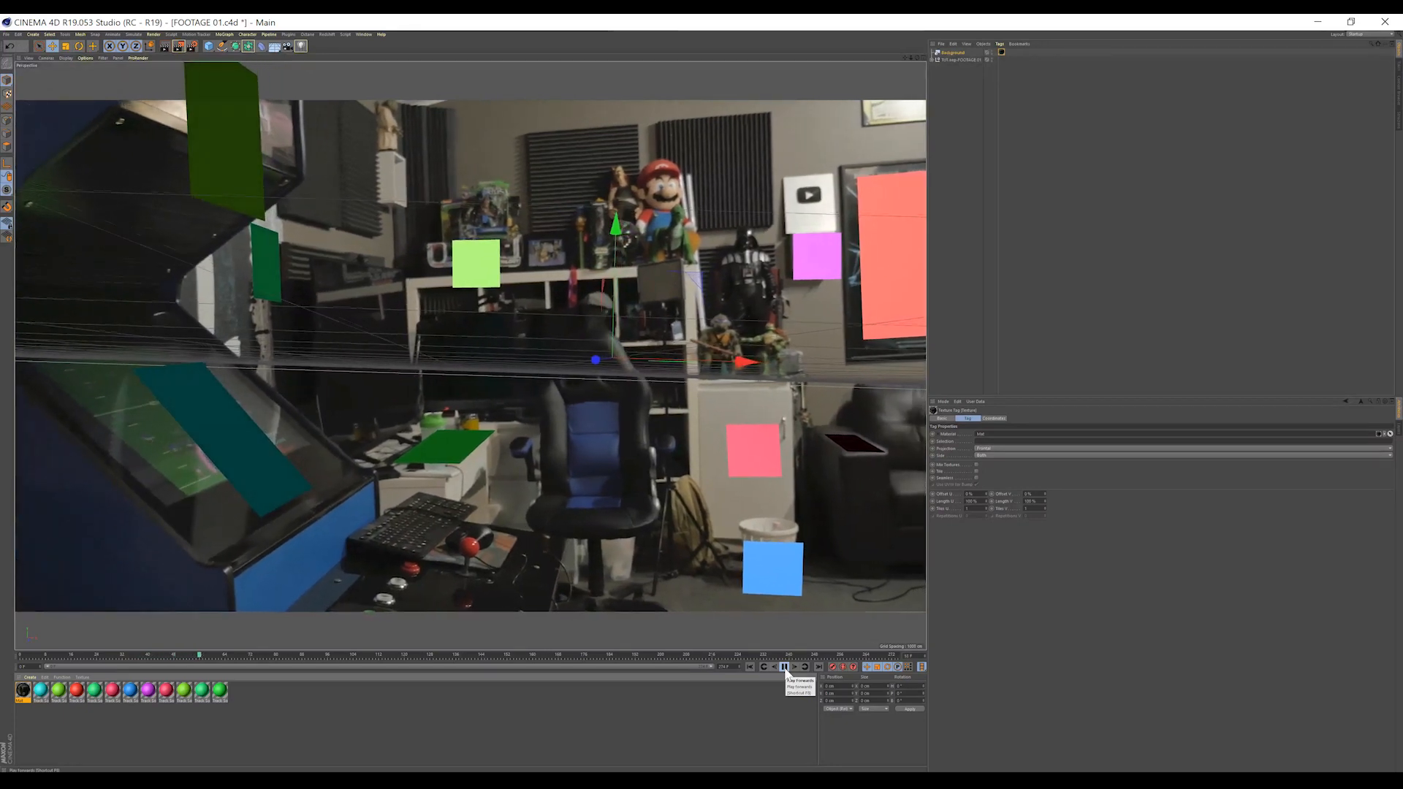
{"action": "left_click", "coordinate": [784, 667]}
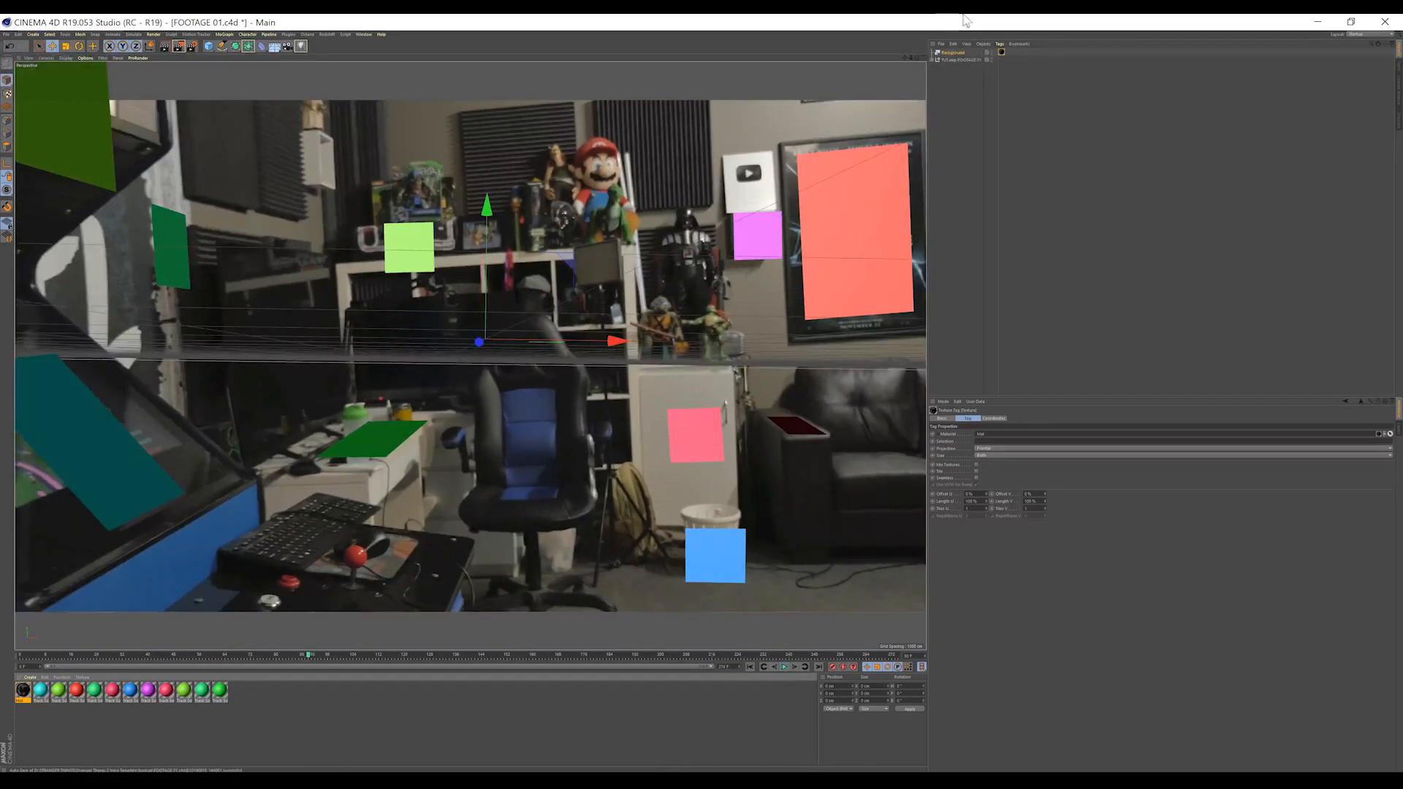
Step: Add a Compositing tag to the Background object with shadows and camera, ray and GI visibility off, and test-render the view
{"action": "left_click", "coordinate": [951, 52]}
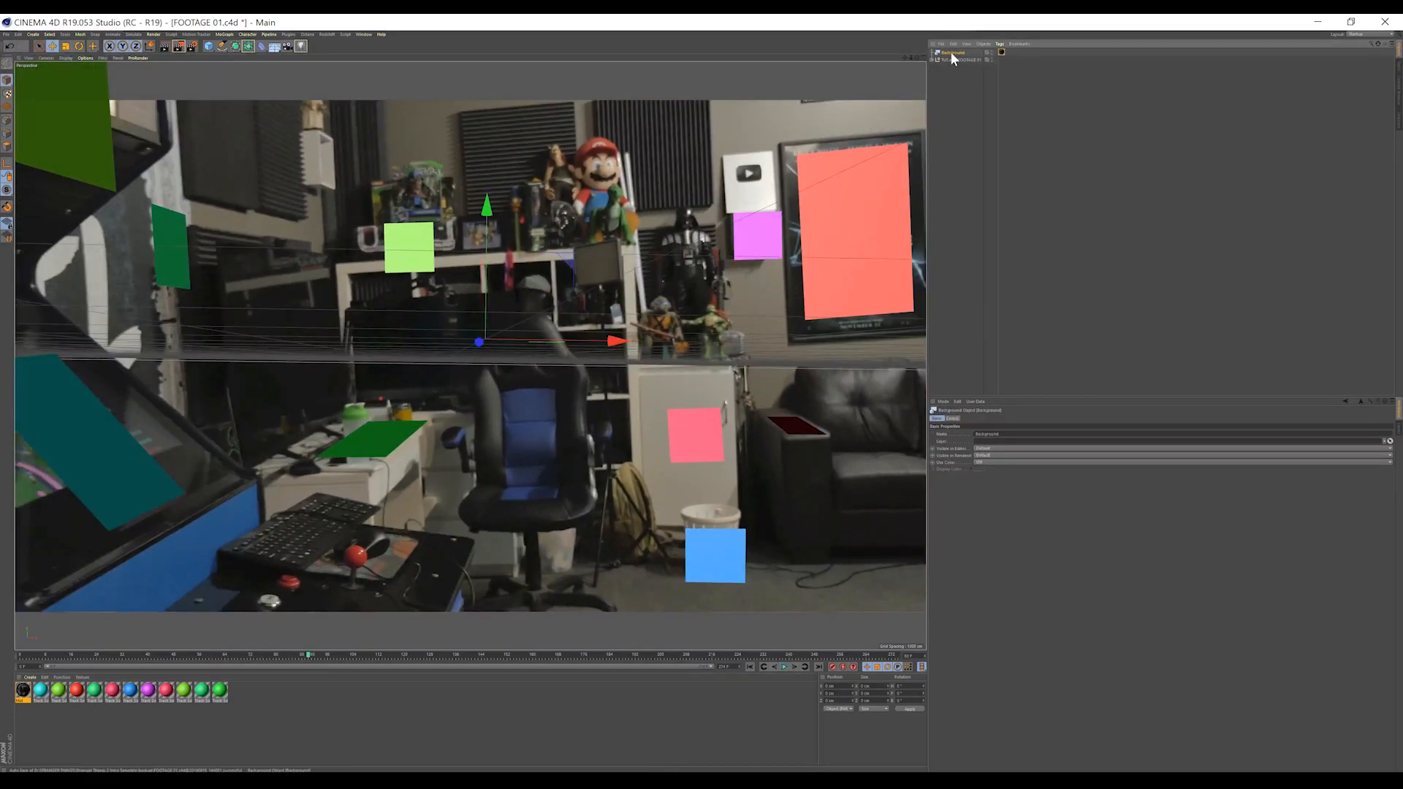
{"action": "left_click", "coordinate": [999, 44]}
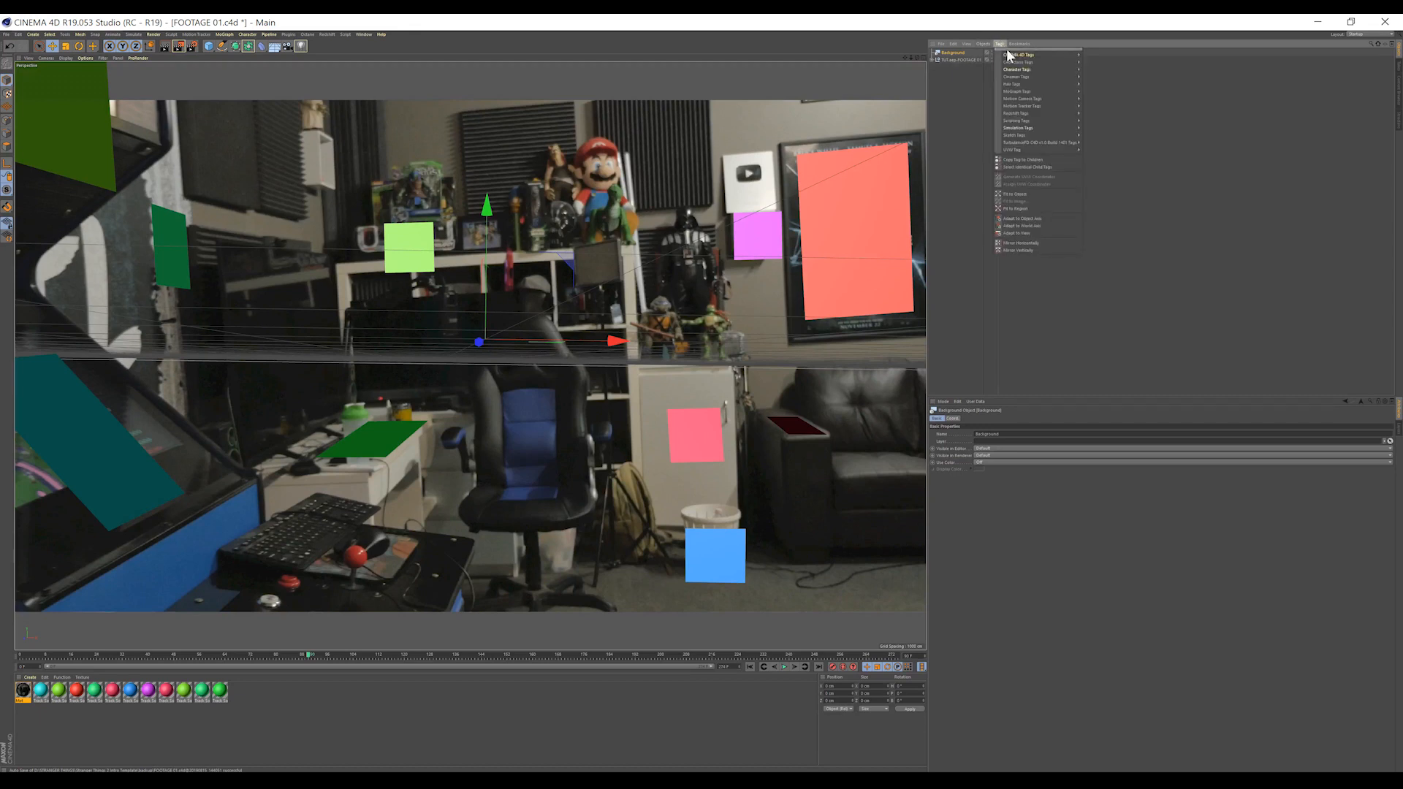
{"action": "mouse_move", "coordinate": [1013, 56]}
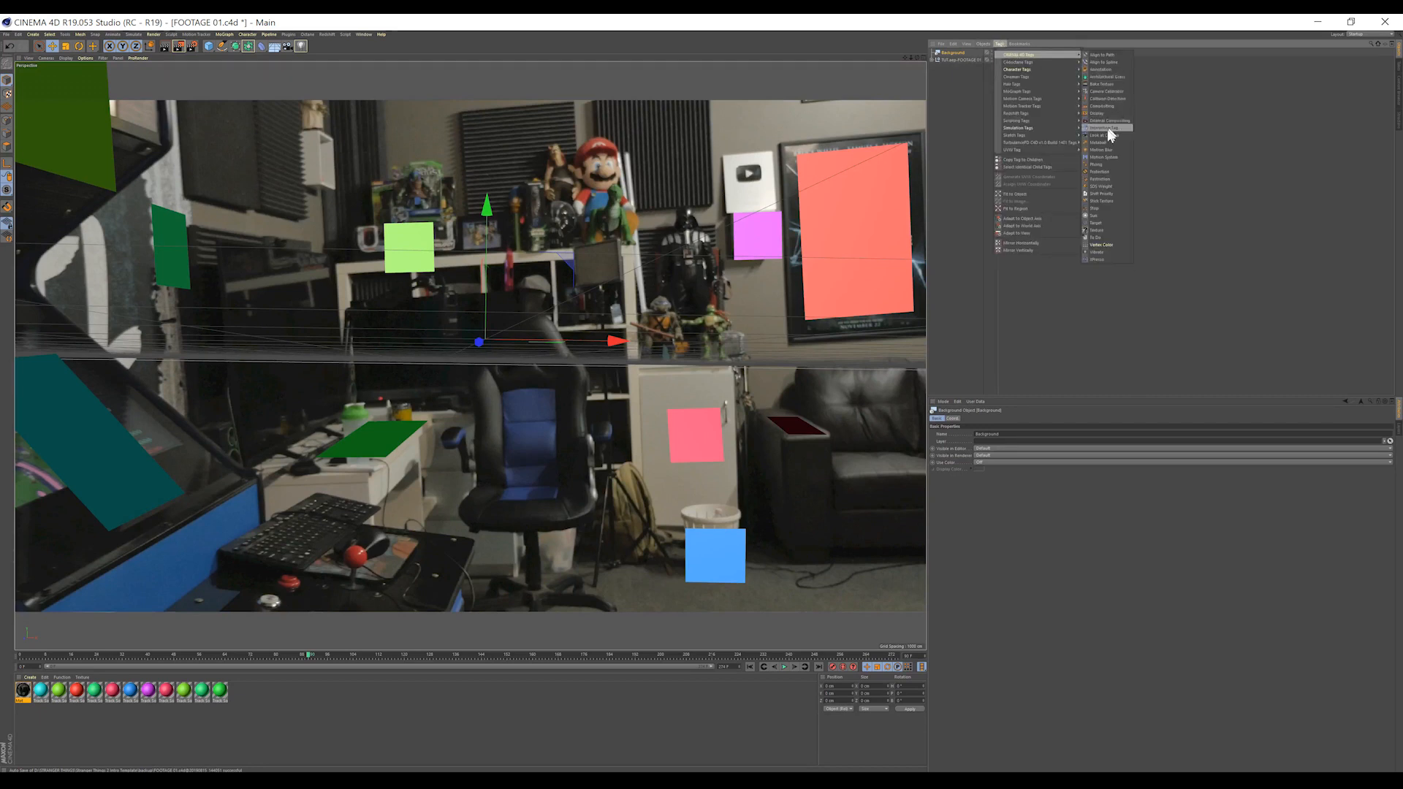
{"action": "left_click", "coordinate": [1106, 105]}
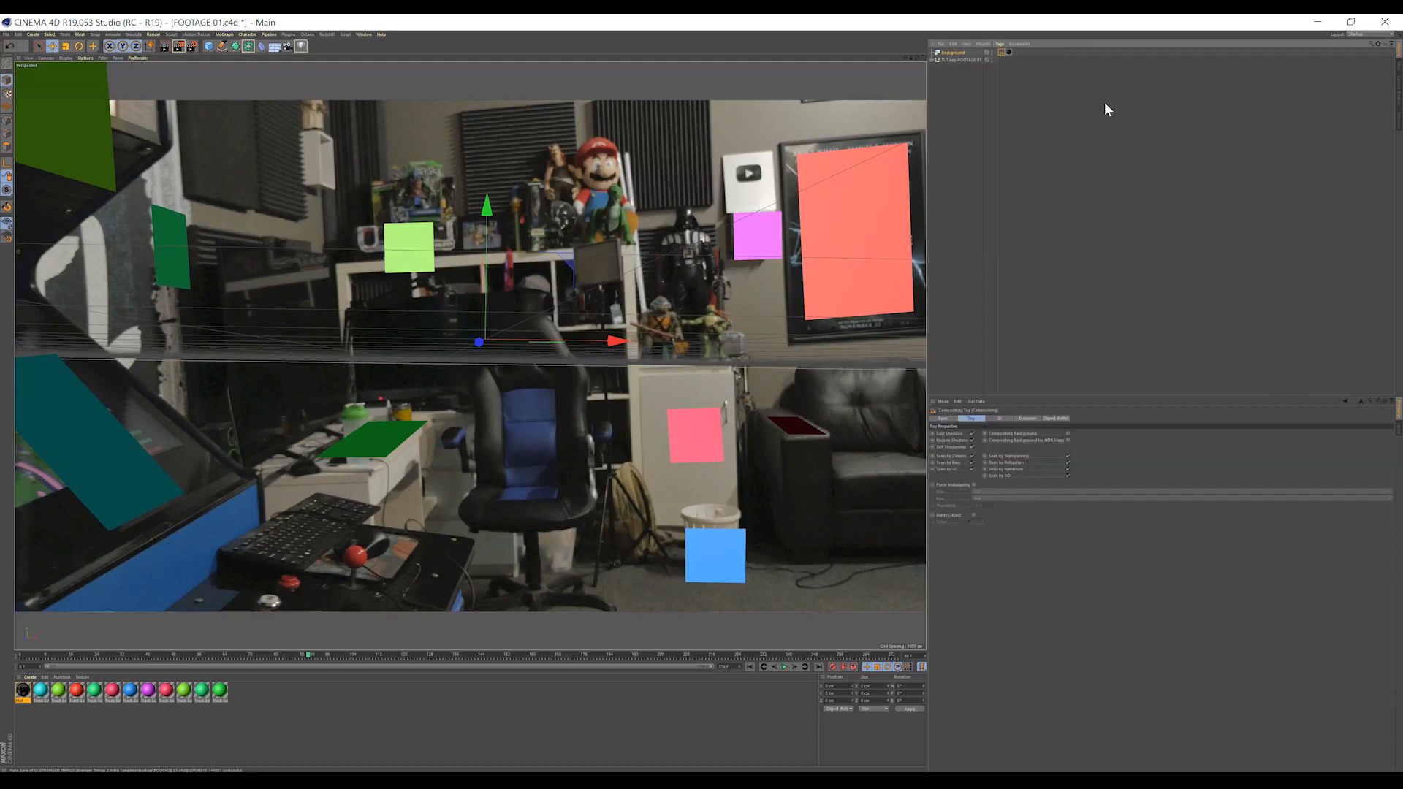
{"action": "left_click", "coordinate": [972, 463]}
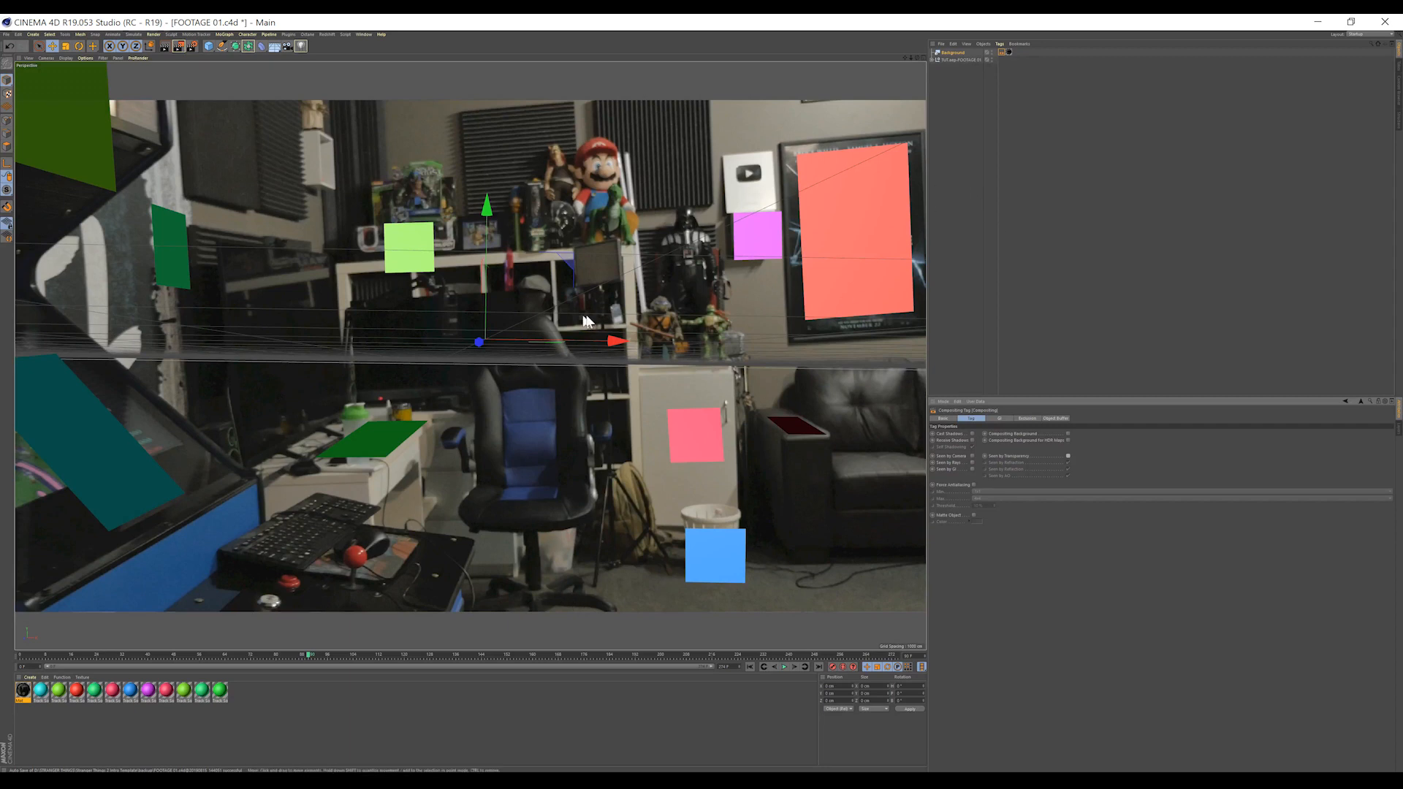
{"action": "left_click", "coordinate": [164, 45]}
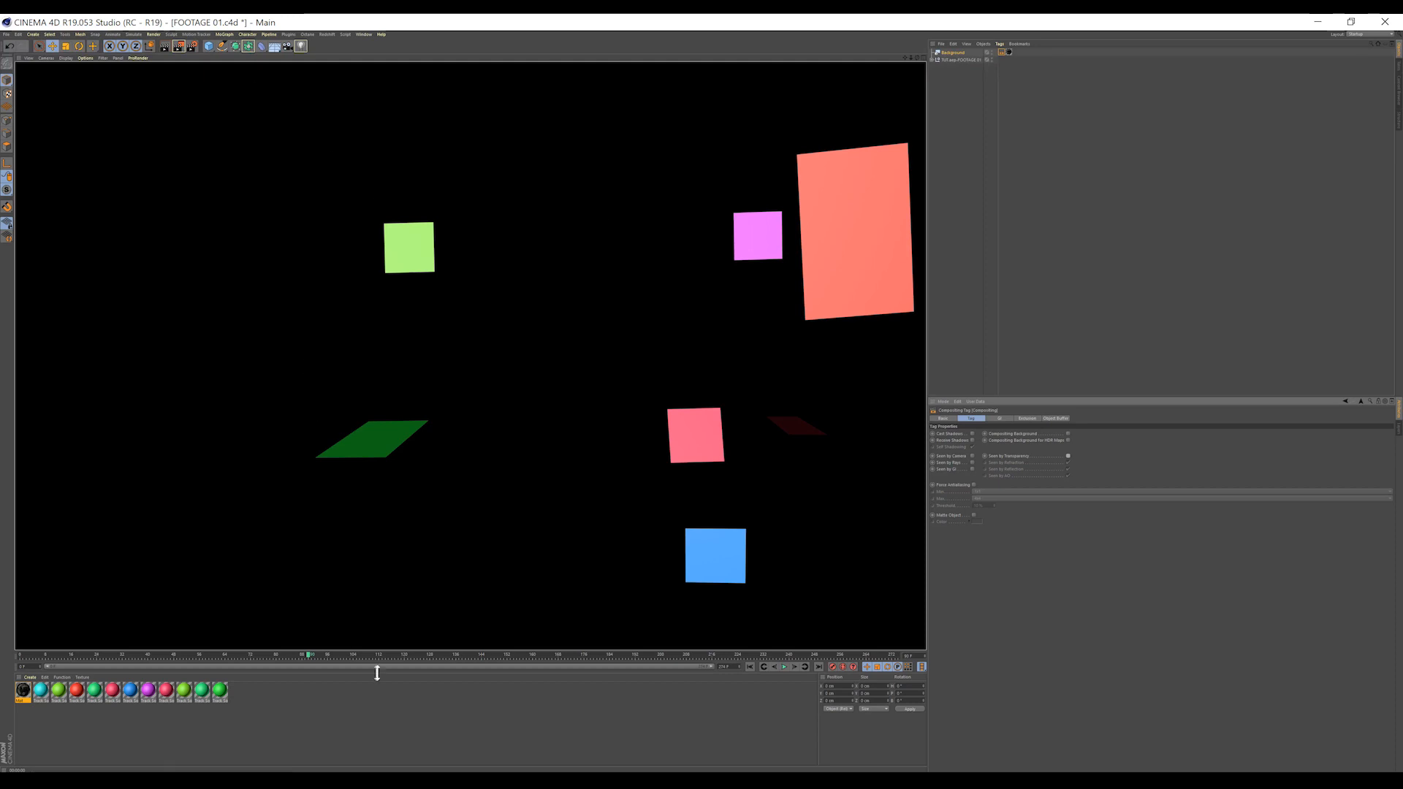
{"action": "left_click", "coordinate": [393, 703]}
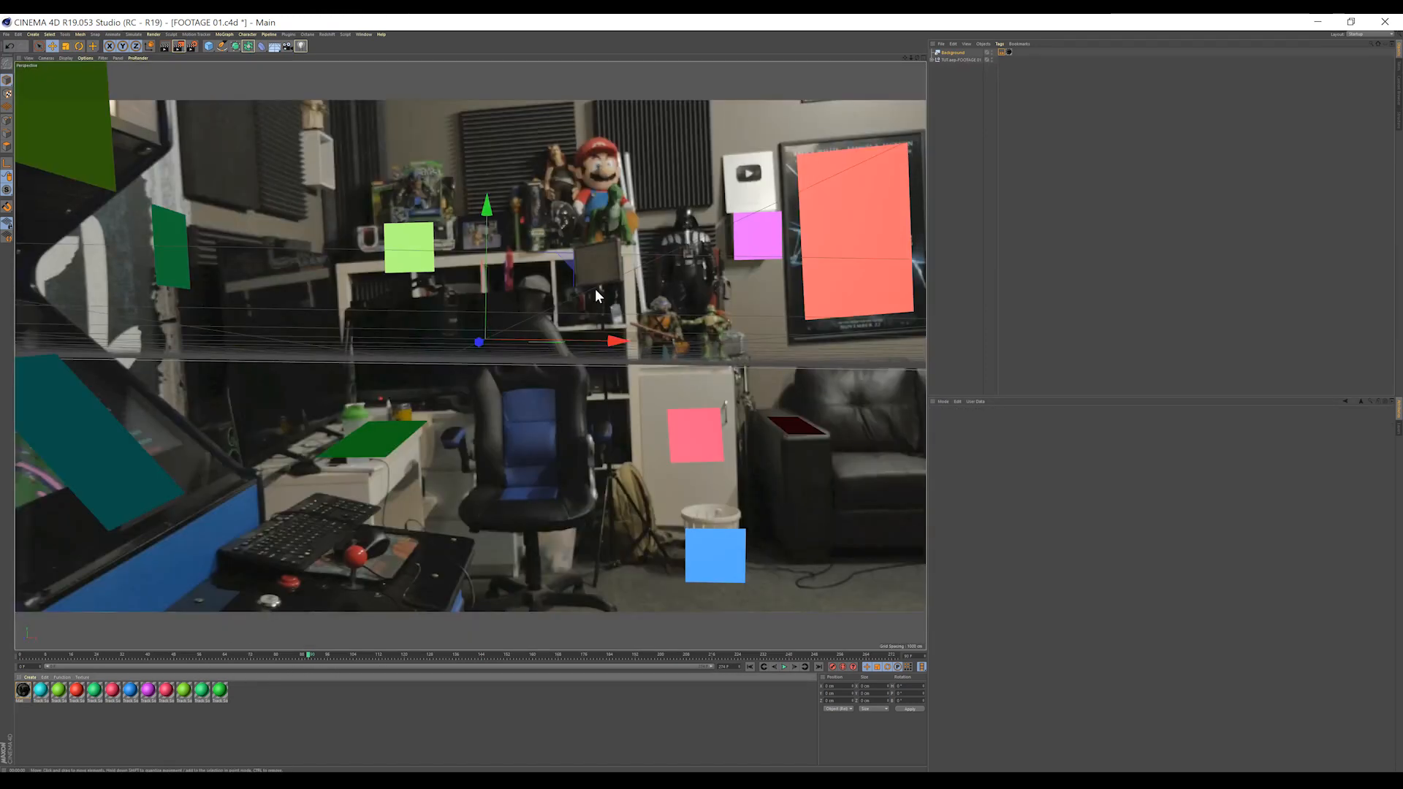
{"action": "left_click", "coordinate": [289, 34]}
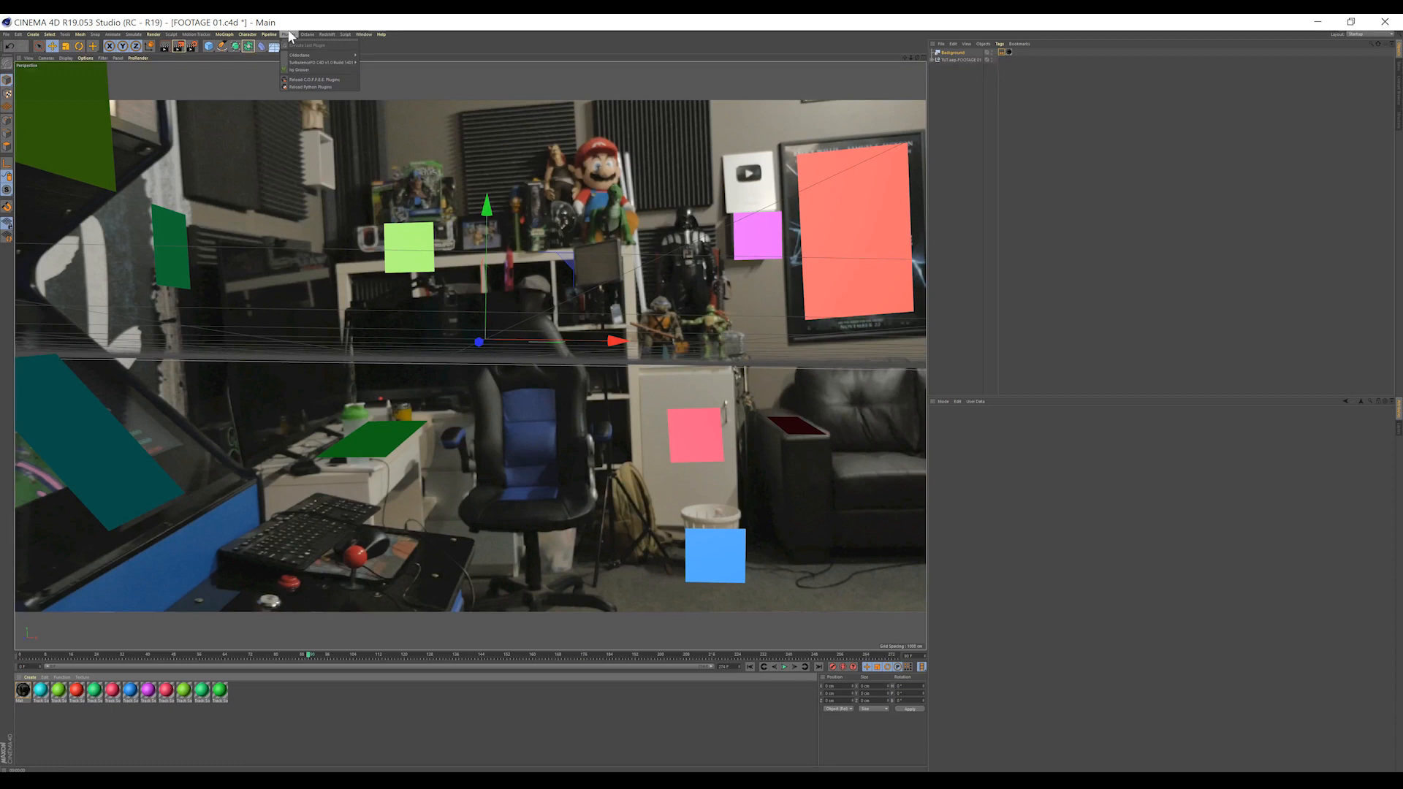
{"action": "left_click", "coordinate": [288, 35]}
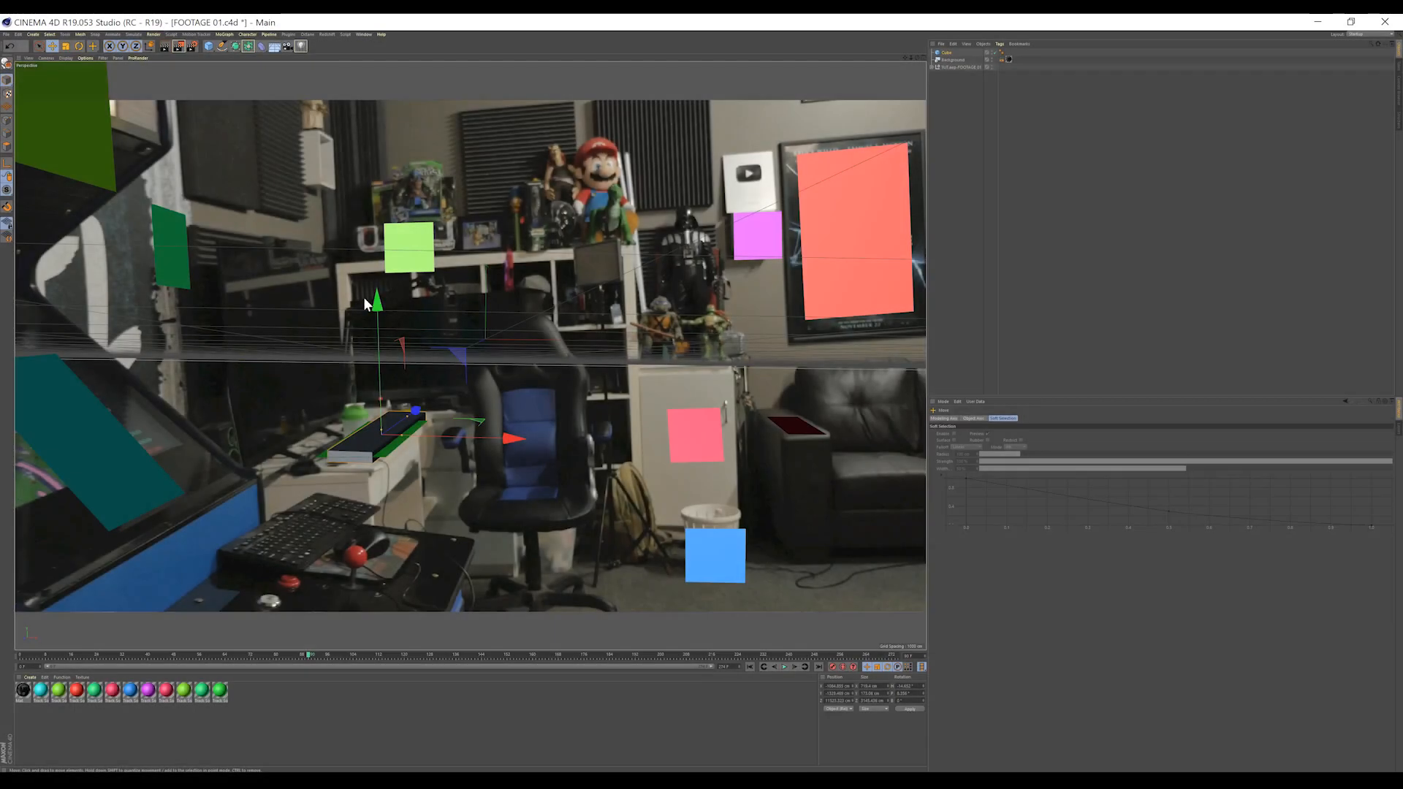
Step: Lower the cube onto the green track solid on the desk and rotate it slightly to match the desk surface
{"action": "left_click_drag", "start_coordinate": [365, 302], "coordinate": [377, 347]}
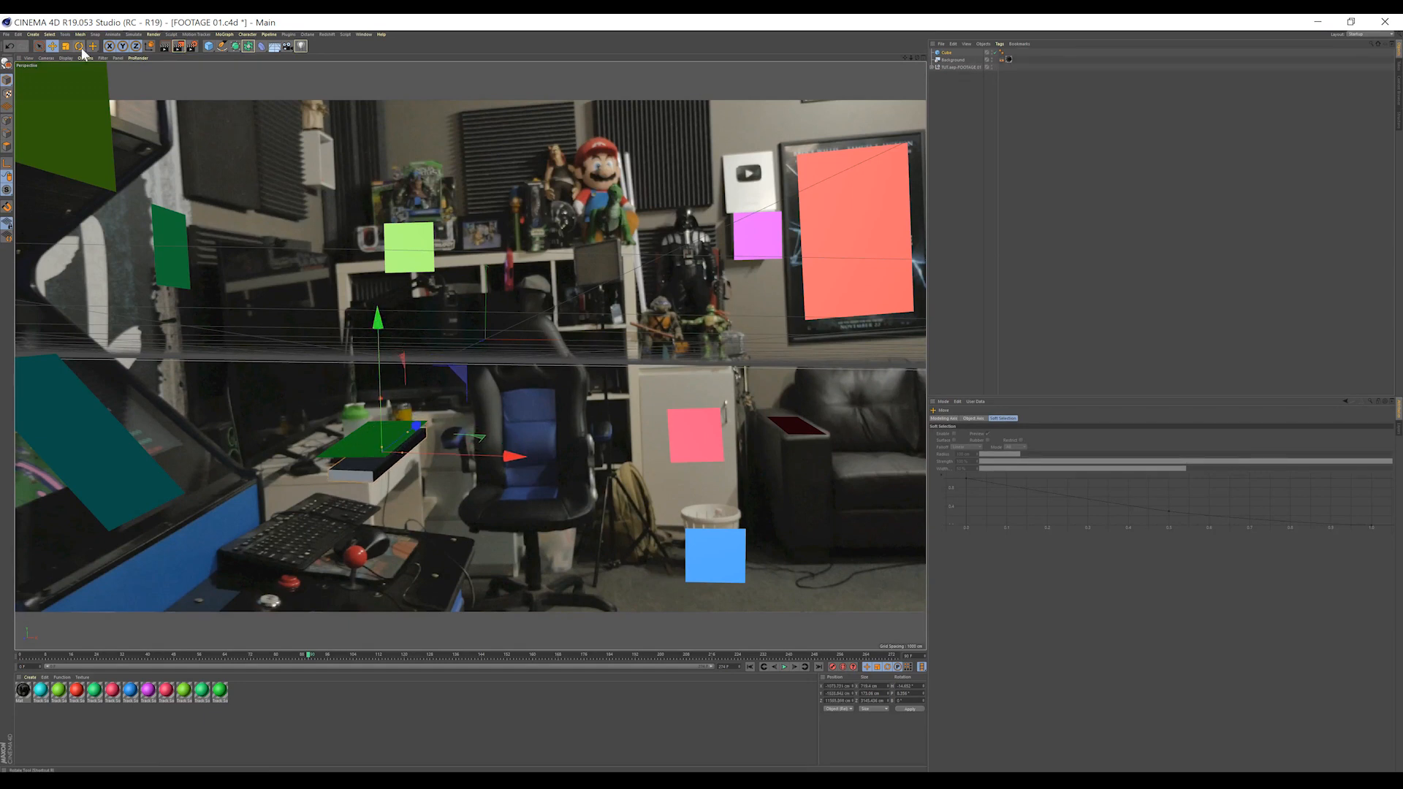
{"action": "key", "text": "r"}
{"action": "left_click_drag", "start_coordinate": [454, 431], "coordinate": [457, 432]}
{"action": "left_click", "coordinate": [436, 703]}
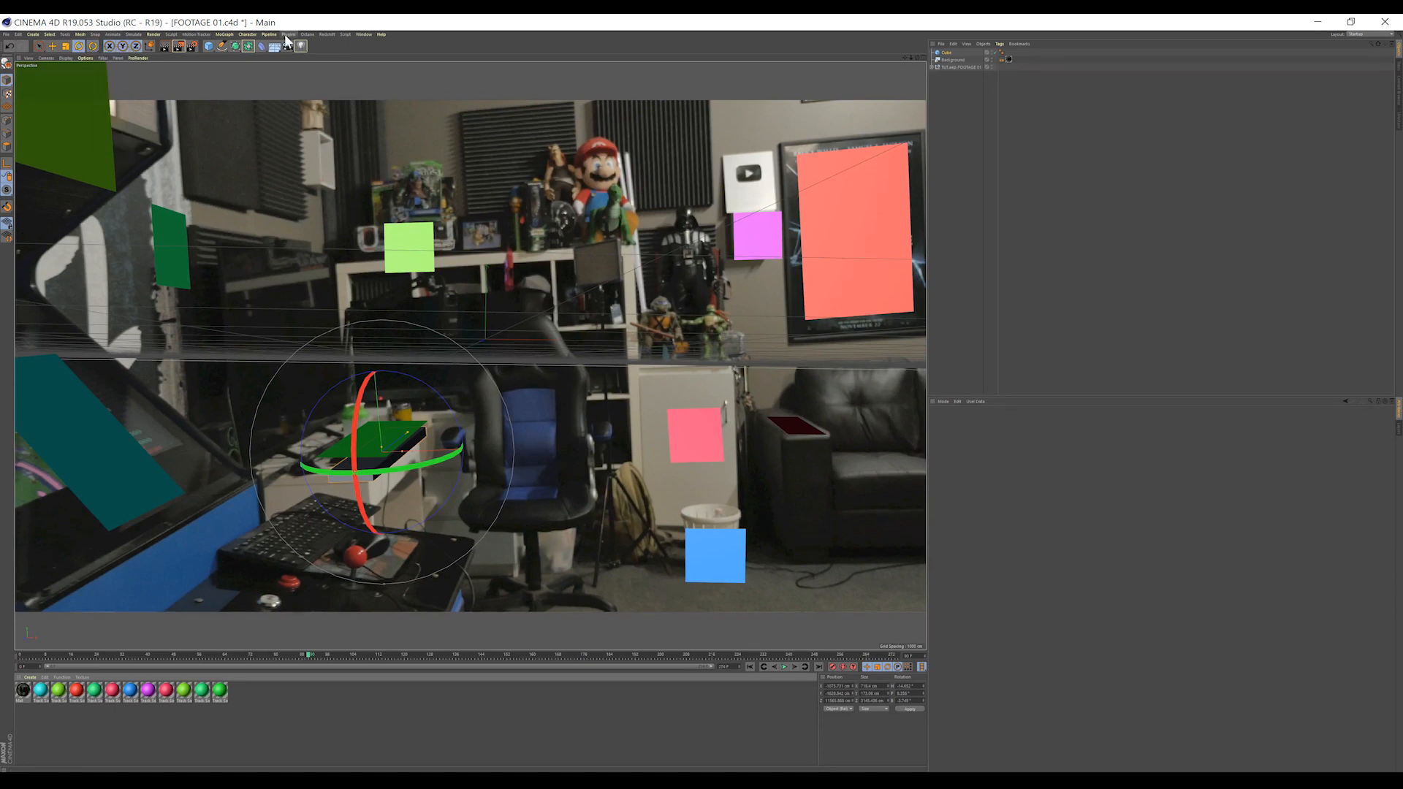
Step: Hide the green track solid on the desk and select the cube as the ivy's base
{"action": "left_click", "coordinate": [289, 35]}
{"action": "left_click", "coordinate": [296, 71]}
{"action": "left_click", "coordinate": [964, 589]}
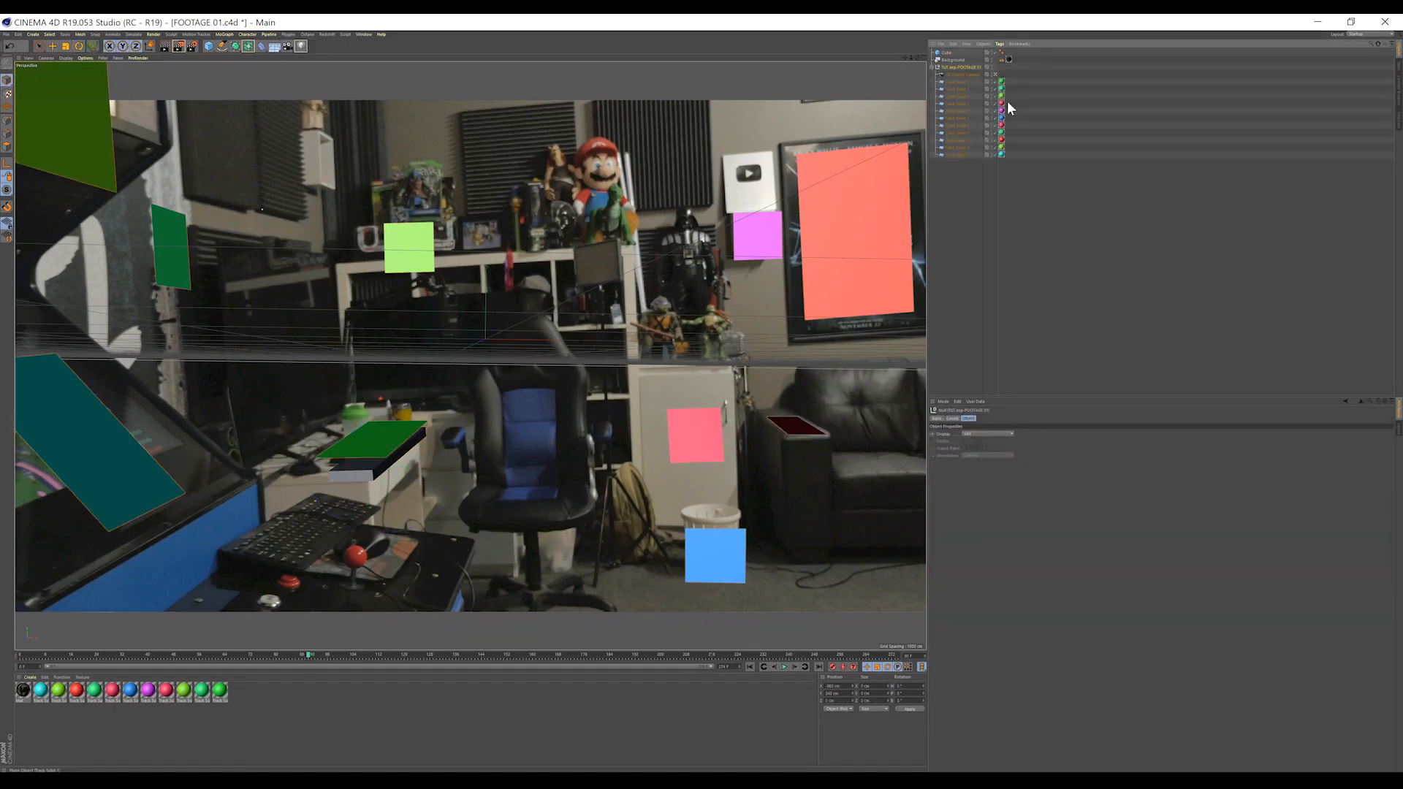
{"action": "left_click", "coordinate": [962, 82]}
{"action": "left_click", "coordinate": [995, 81]}
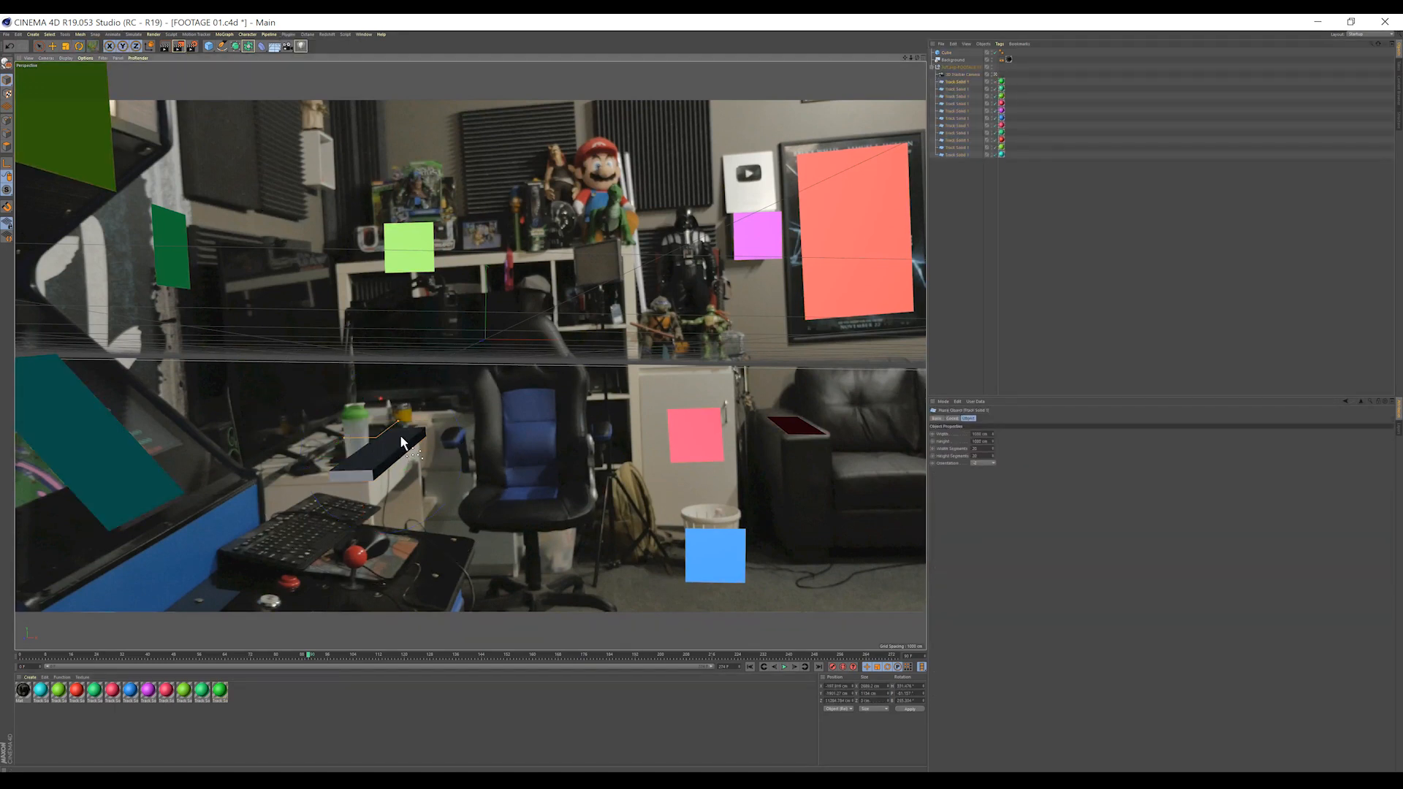
{"action": "left_click", "coordinate": [406, 440]}
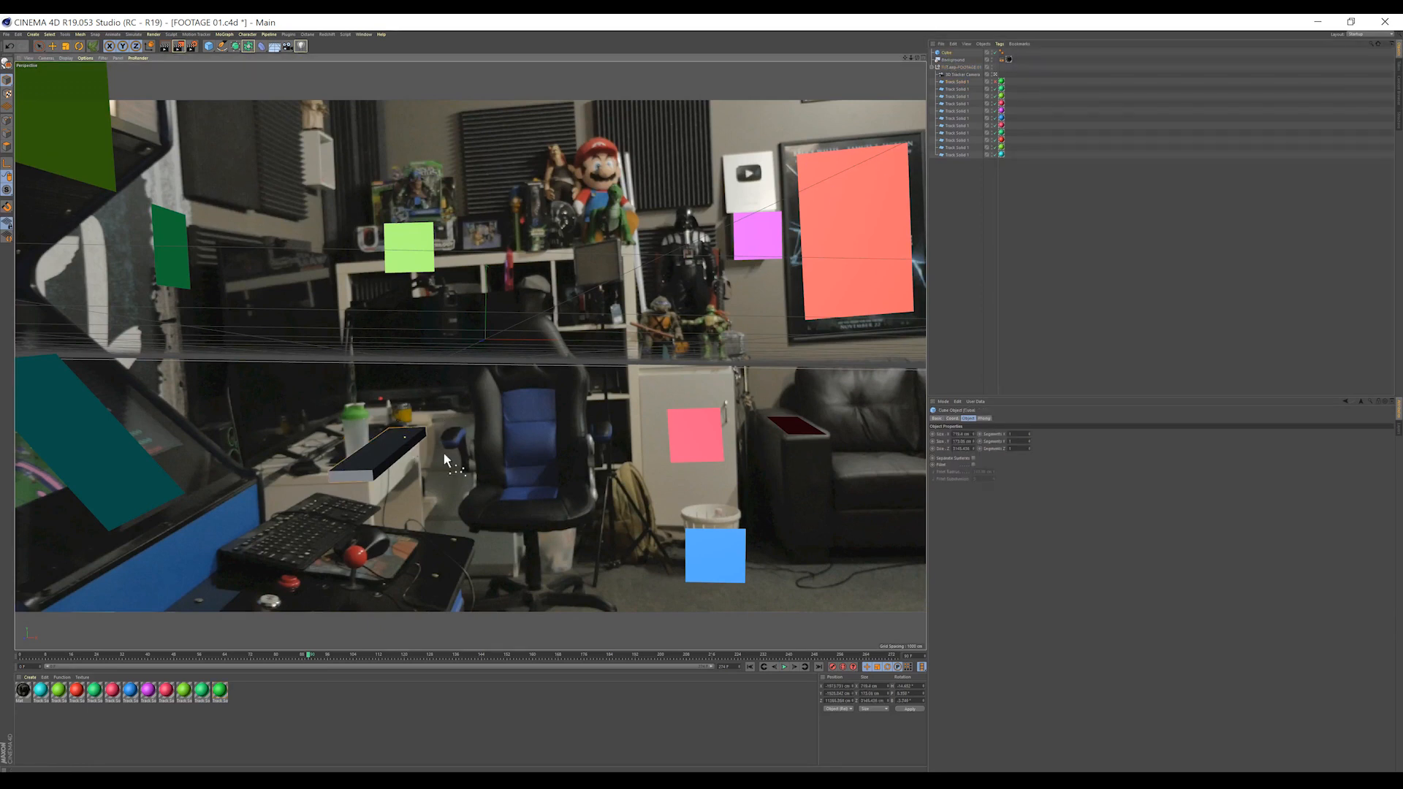
Step: Grow ivy on the desk cube with Ivy Grower and generate its geometry
{"action": "left_click", "coordinate": [959, 435]}
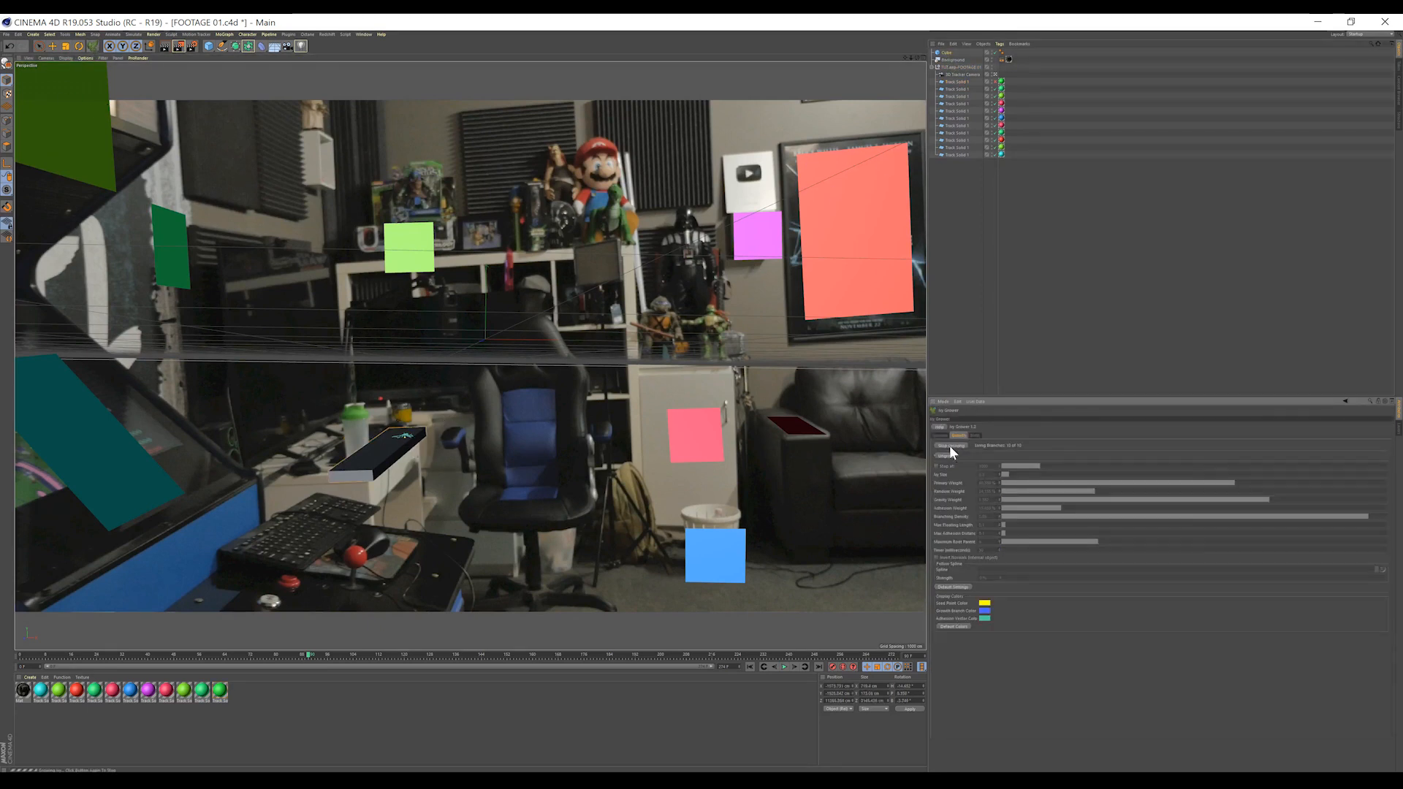
{"action": "left_click", "coordinate": [950, 445]}
{"action": "left_click", "coordinate": [974, 436]}
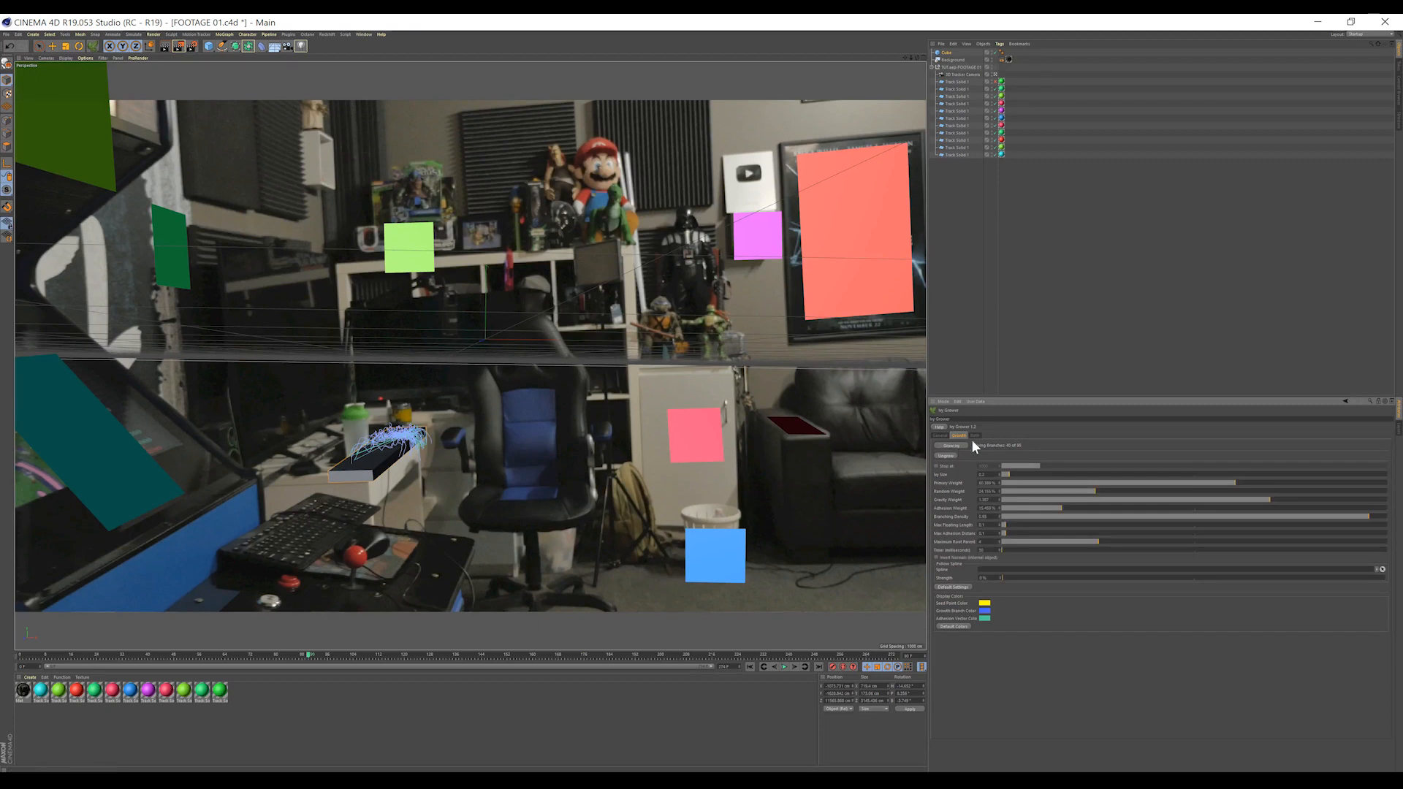
{"action": "left_click", "coordinate": [943, 446]}
Step: Scrub the timeline and play the scene from the start to check how the ivy sticks to the desk
{"action": "left_click_drag", "start_coordinate": [307, 657], "coordinate": [545, 657]}
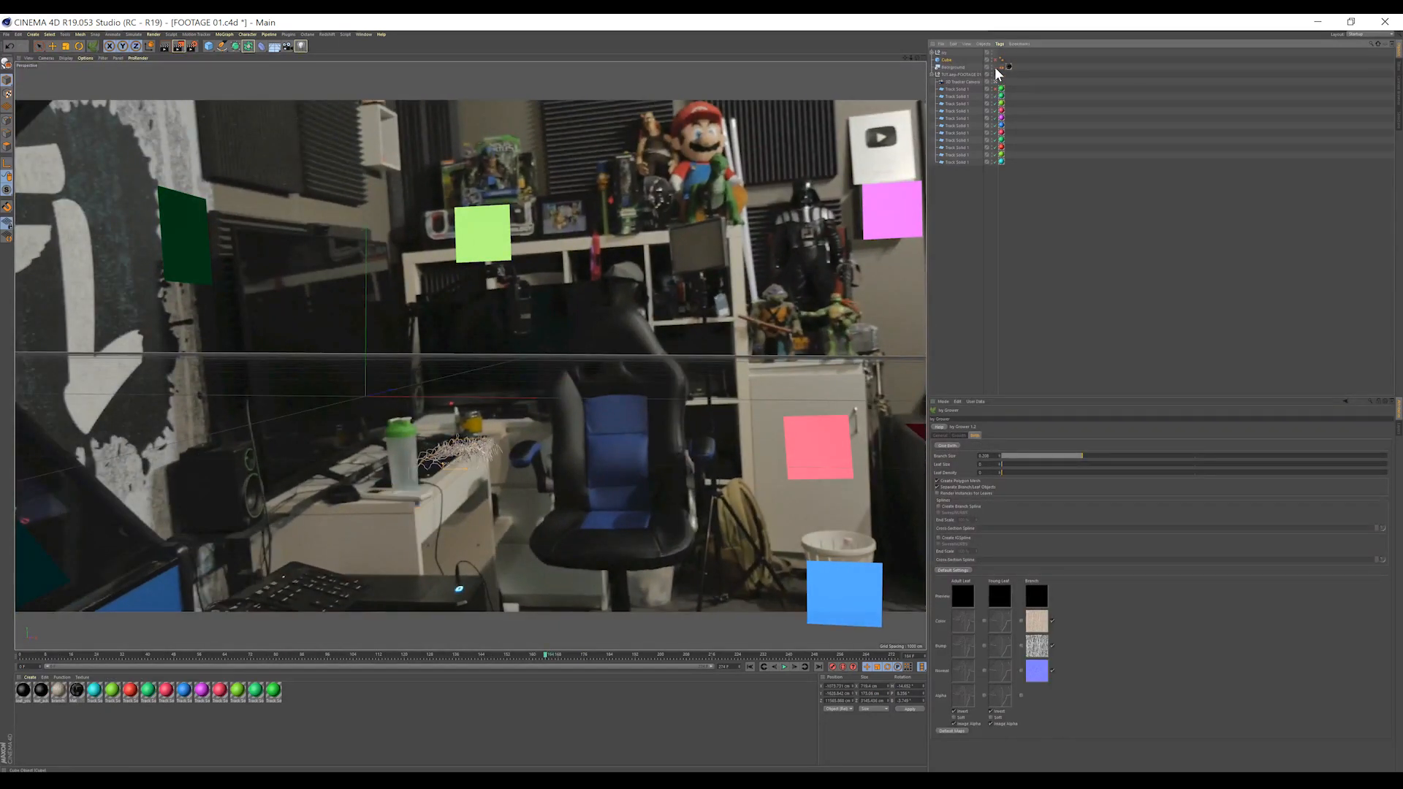
{"action": "left_click", "coordinate": [750, 667]}
{"action": "left_click", "coordinate": [784, 666]}
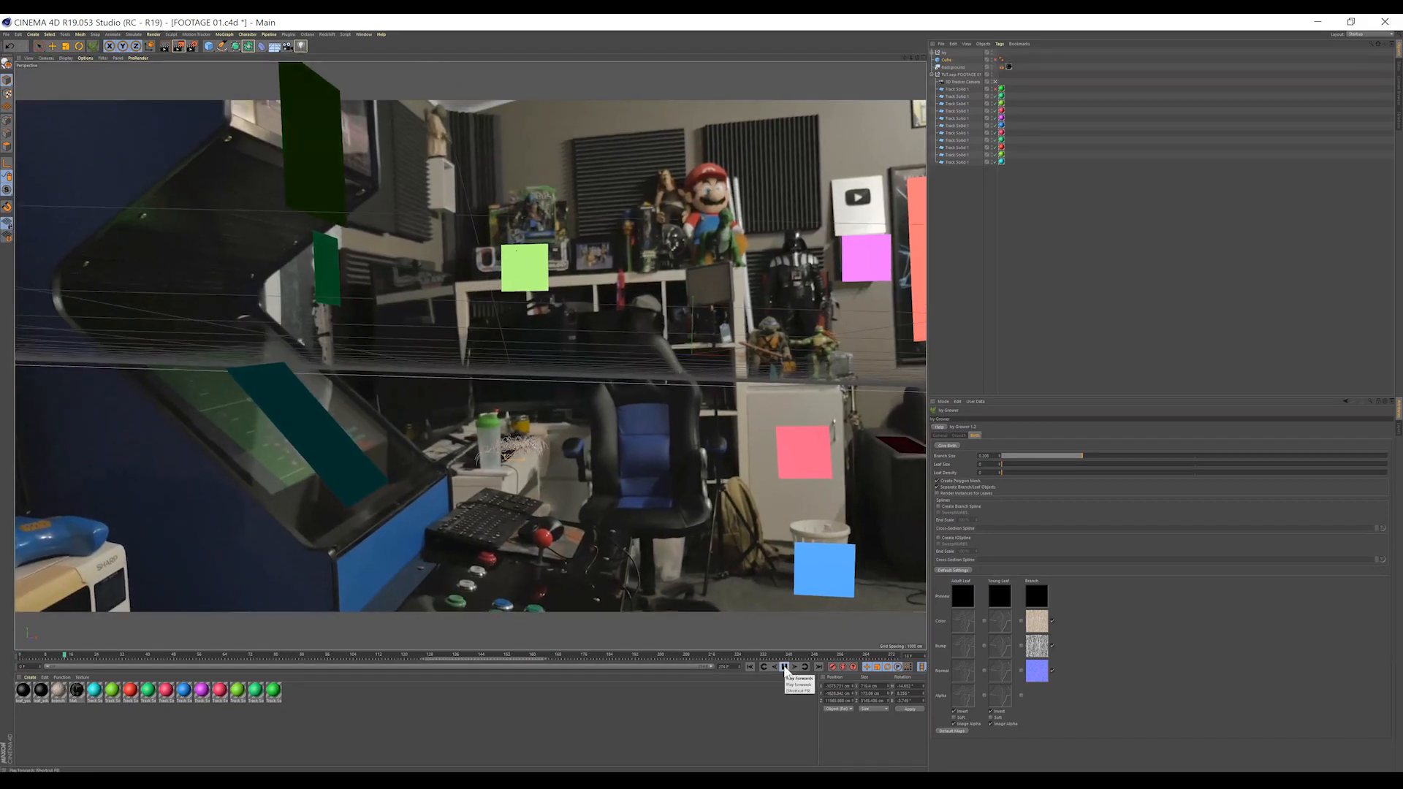
{"action": "left_click", "coordinate": [784, 668]}
{"action": "left_click_drag", "start_coordinate": [120, 656], "coordinate": [210, 674]}
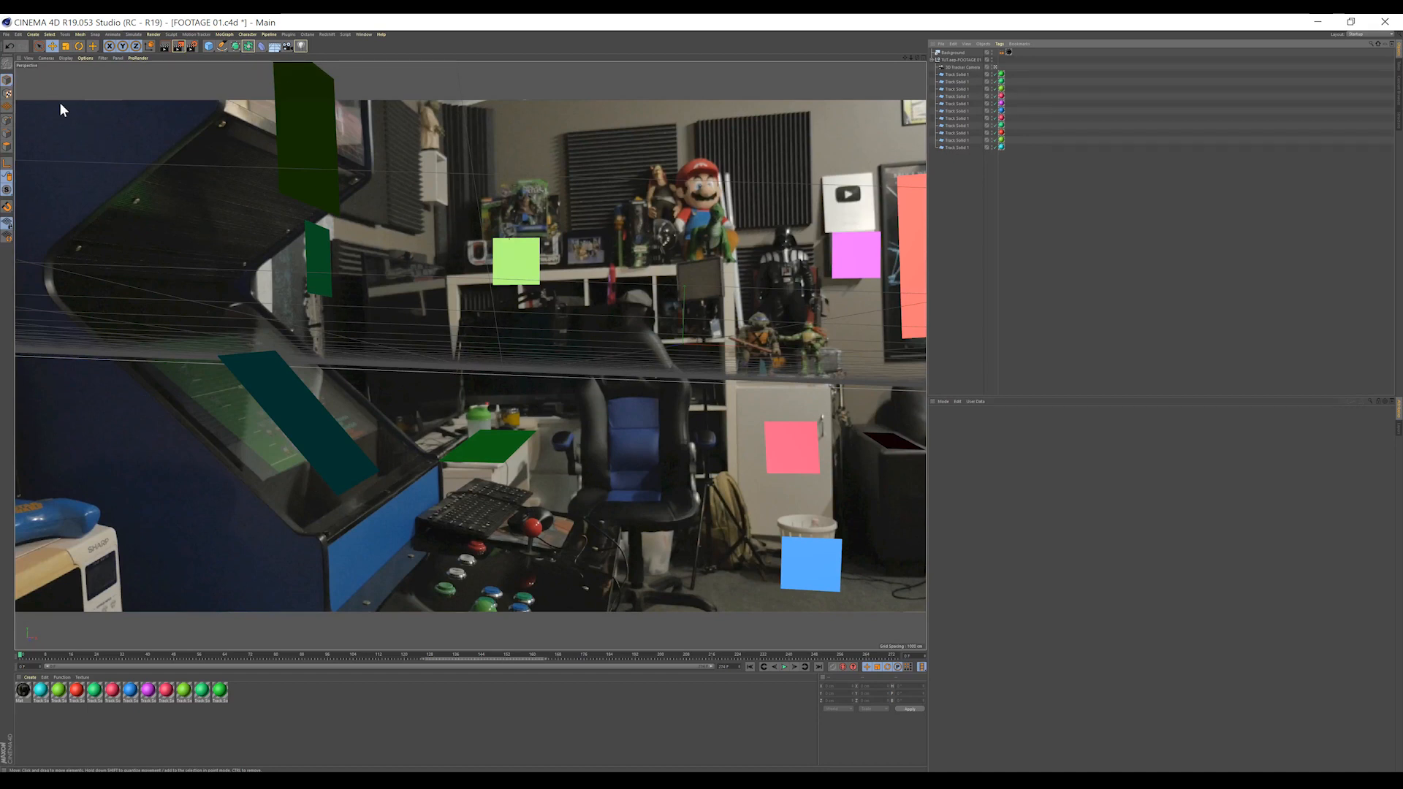
{"action": "left_click", "coordinate": [6, 34]}
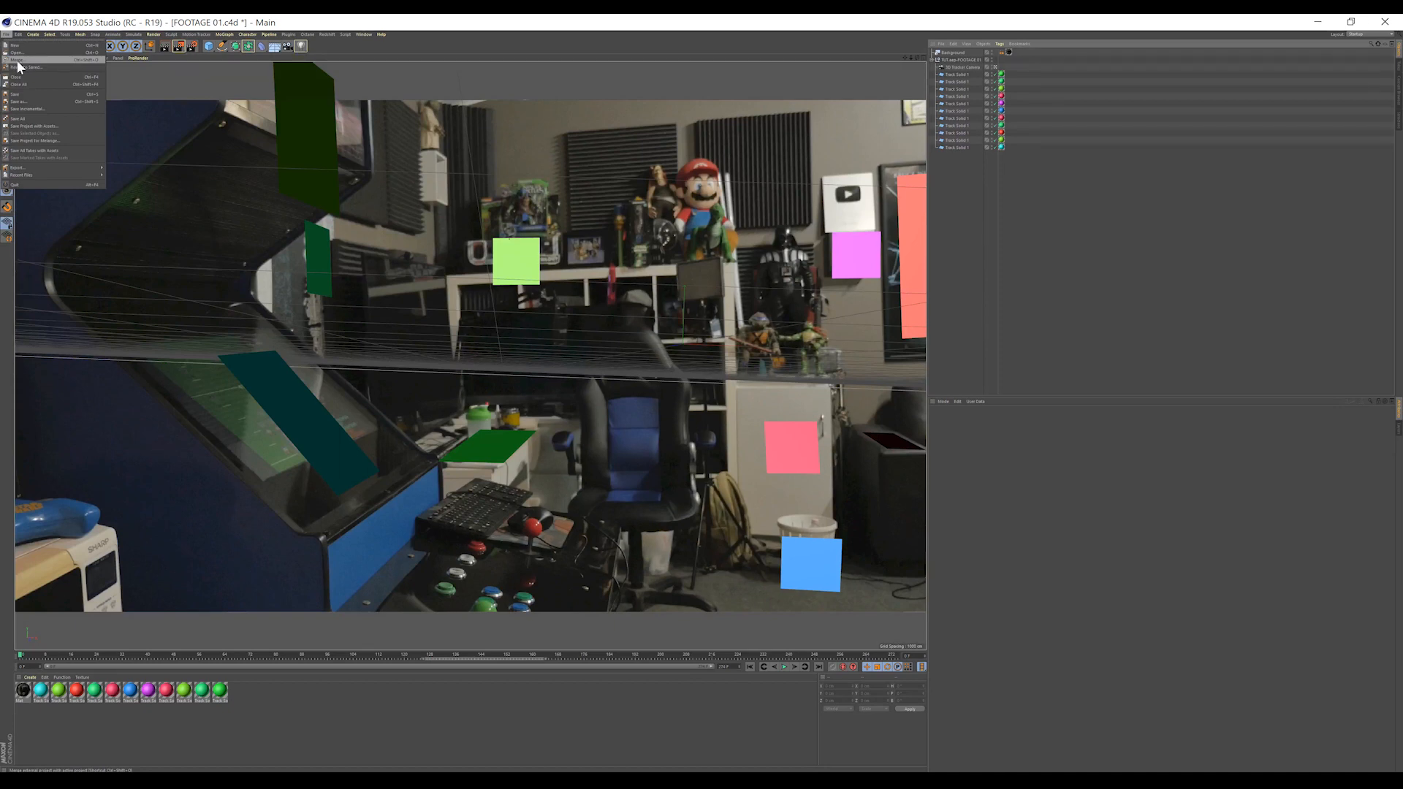
{"action": "left_click", "coordinate": [199, 71]}
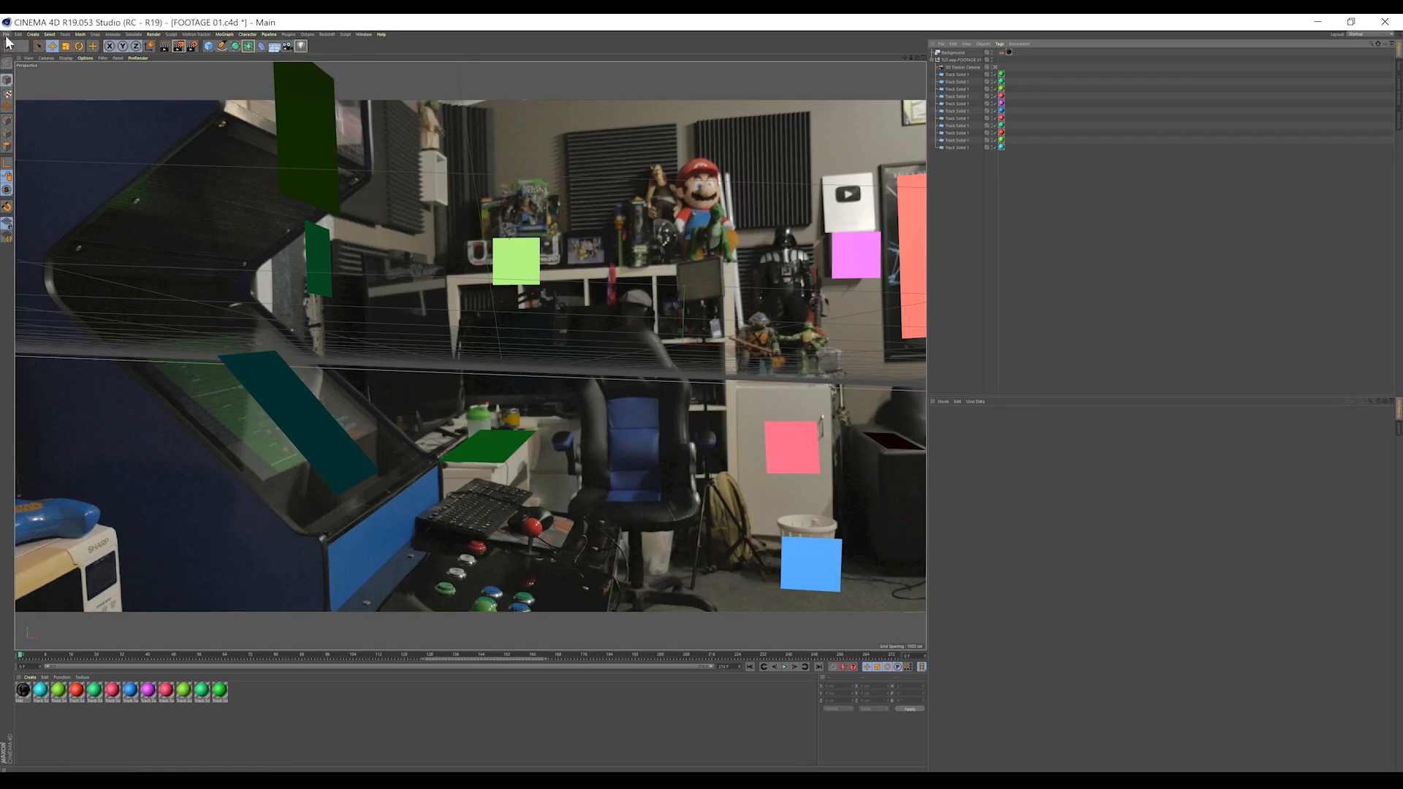
{"action": "left_click", "coordinate": [364, 35]}
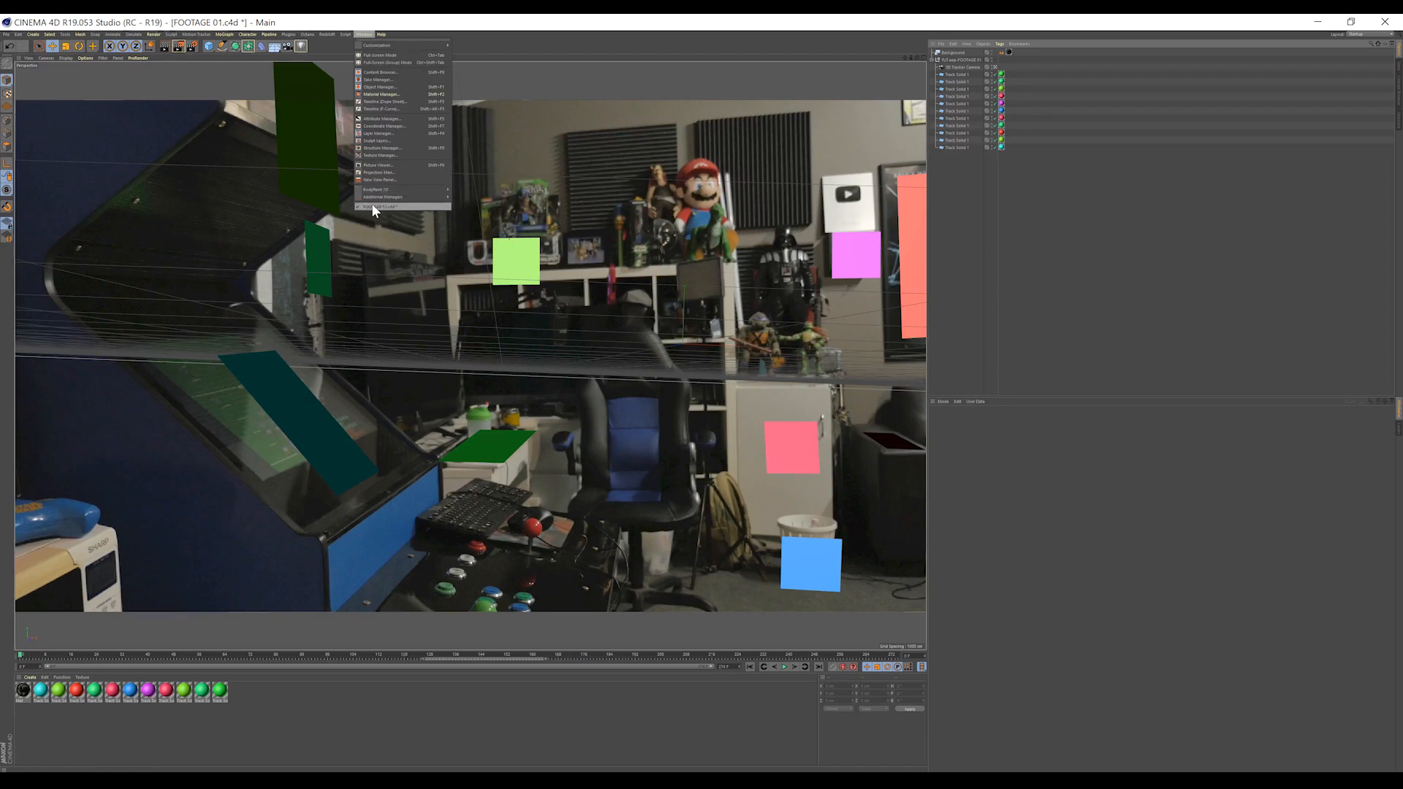
{"action": "left_click", "coordinate": [219, 176]}
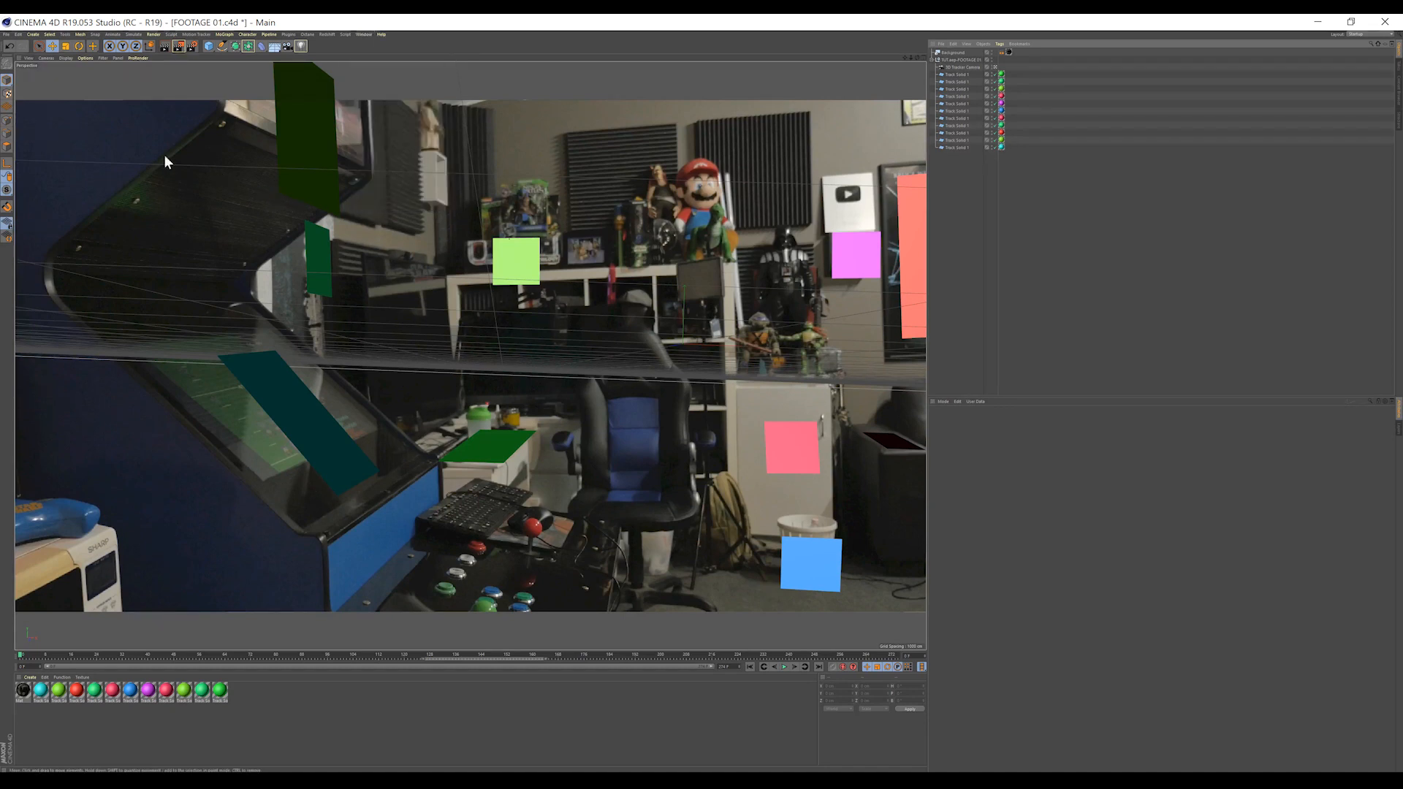
Step: Open the BRANCHES_ASSET_PACK.c4d project alongside the footage scene
{"action": "left_click", "coordinate": [6, 34]}
{"action": "left_click", "coordinate": [12, 52]}
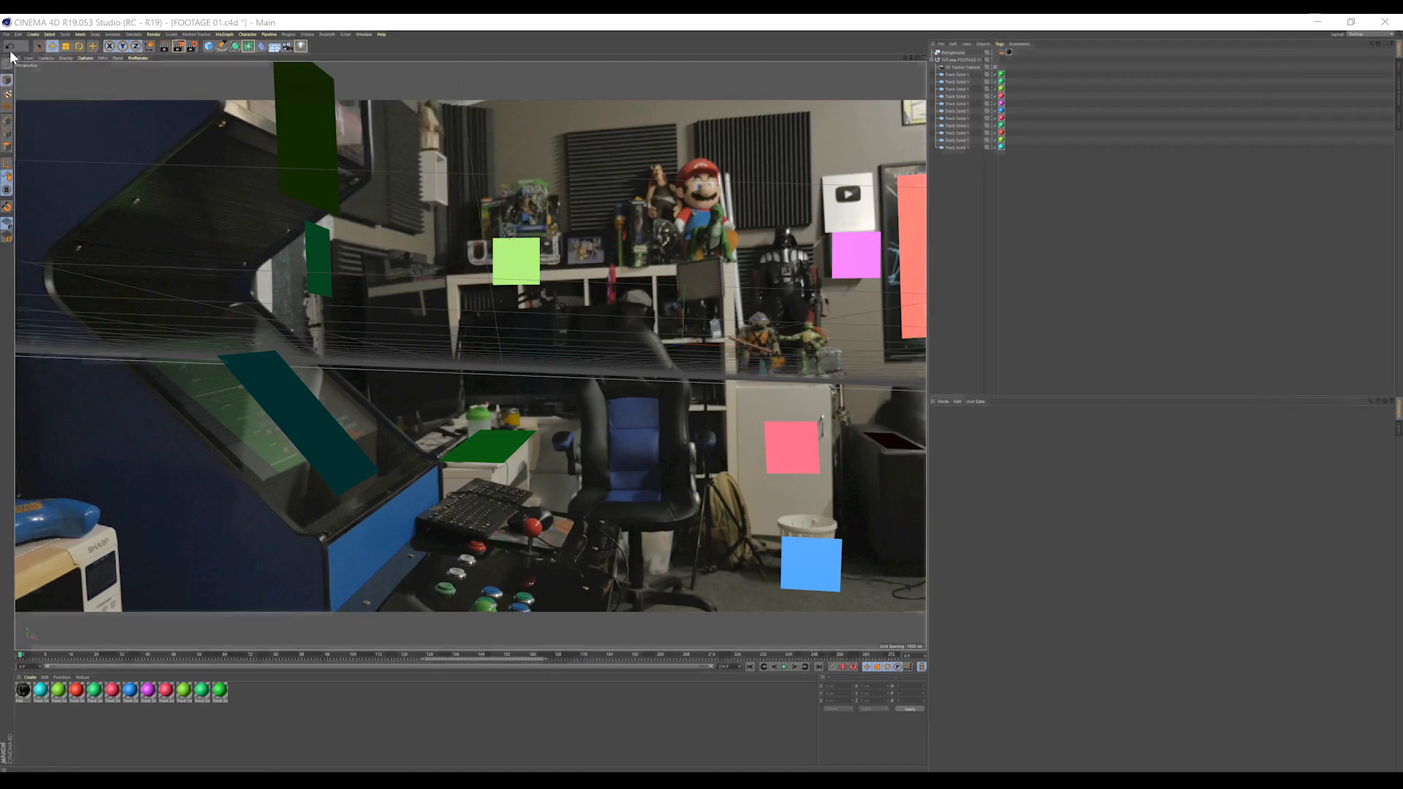
{"action": "double_click", "coordinate": [190, 161]}
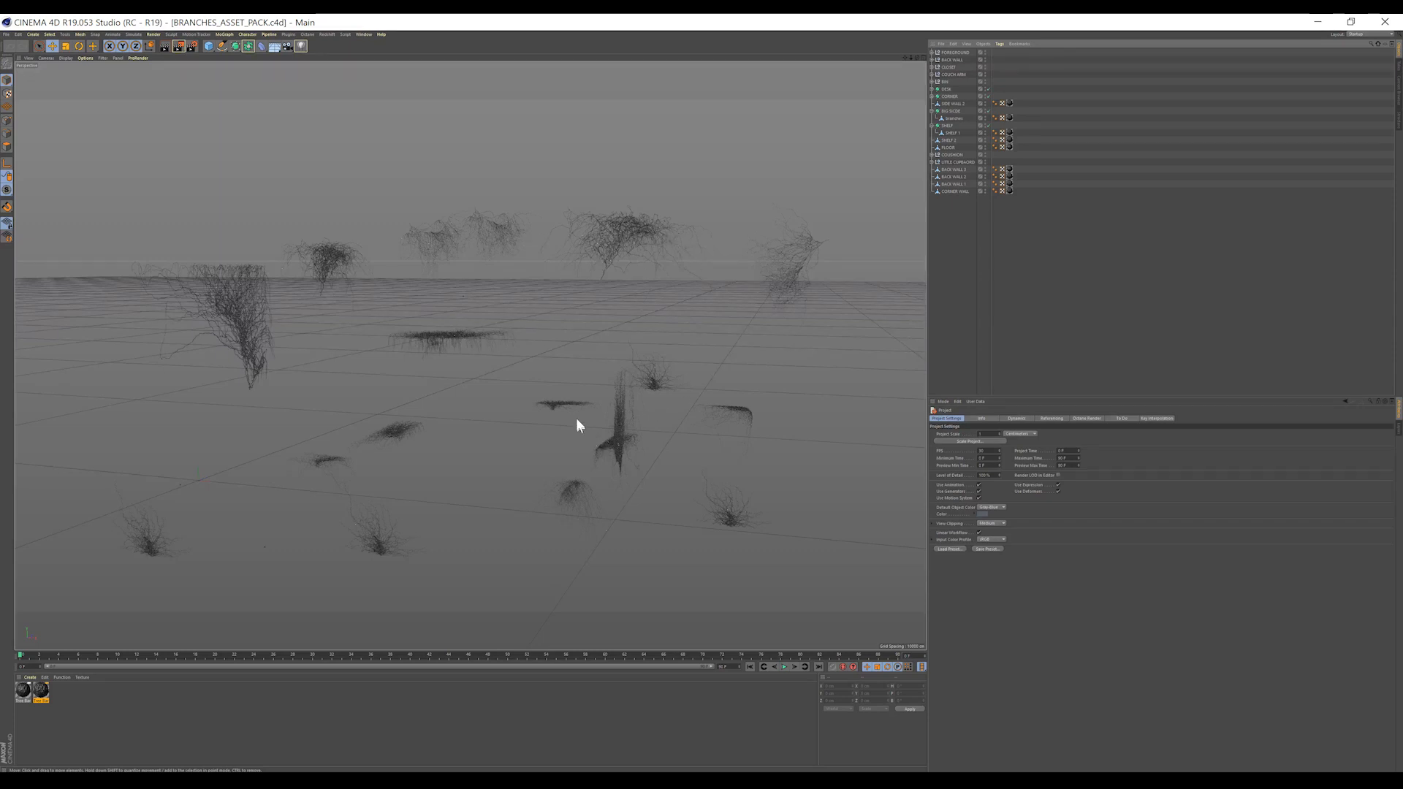
Step: Copy the desk branches from the asset pack and paste them into FOOTAGE 01.c4d
{"action": "left_click", "coordinate": [392, 433]}
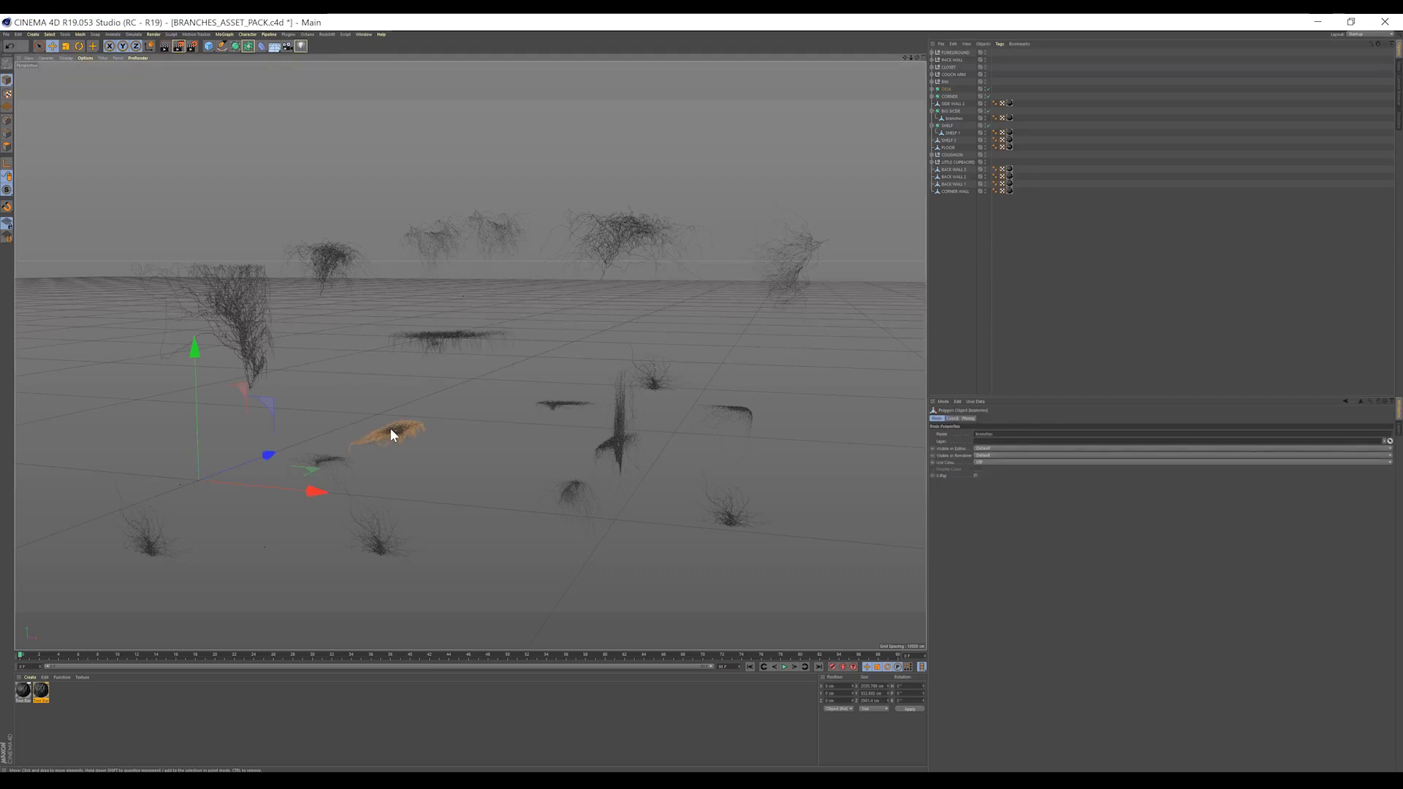
{"action": "left_click", "coordinate": [362, 33]}
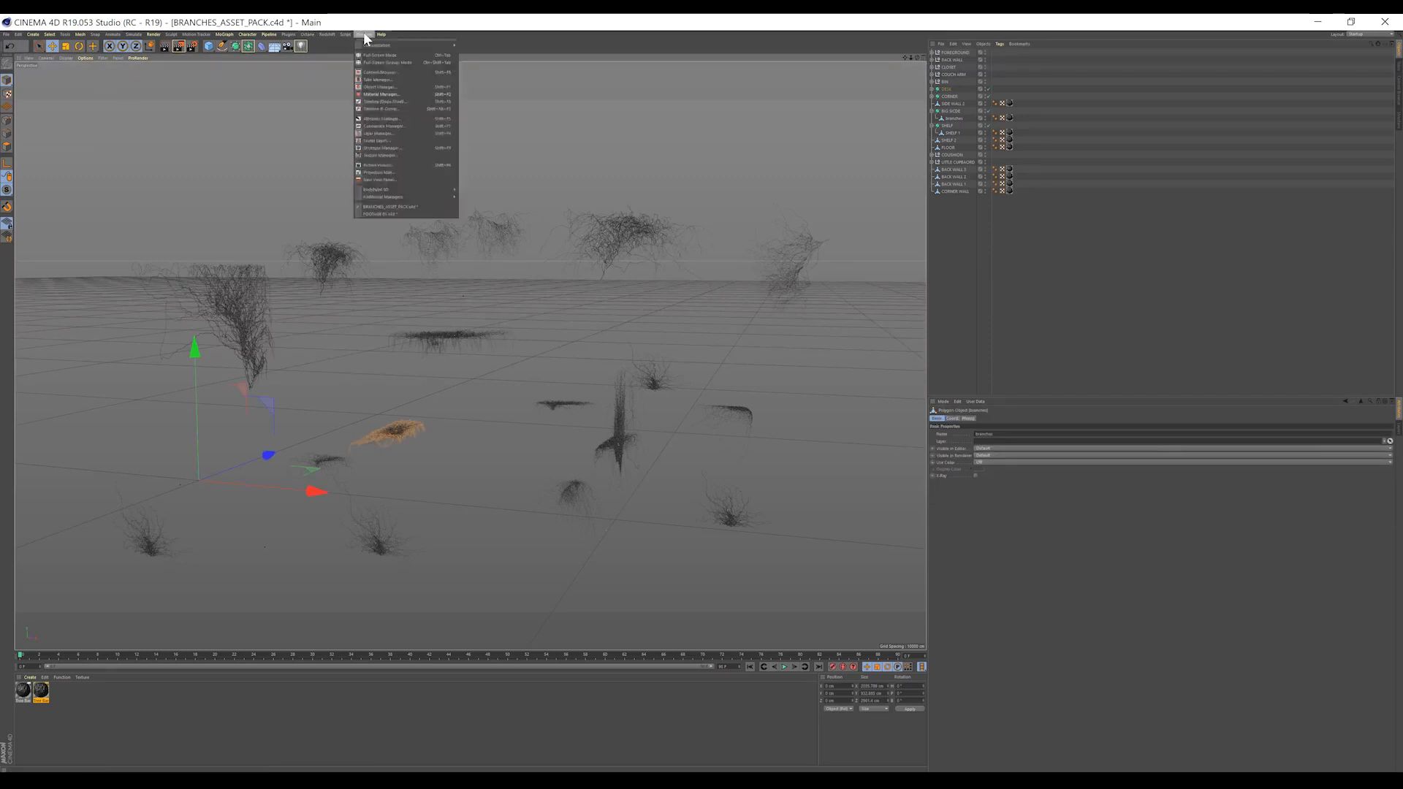
{"action": "left_click", "coordinate": [387, 217]}
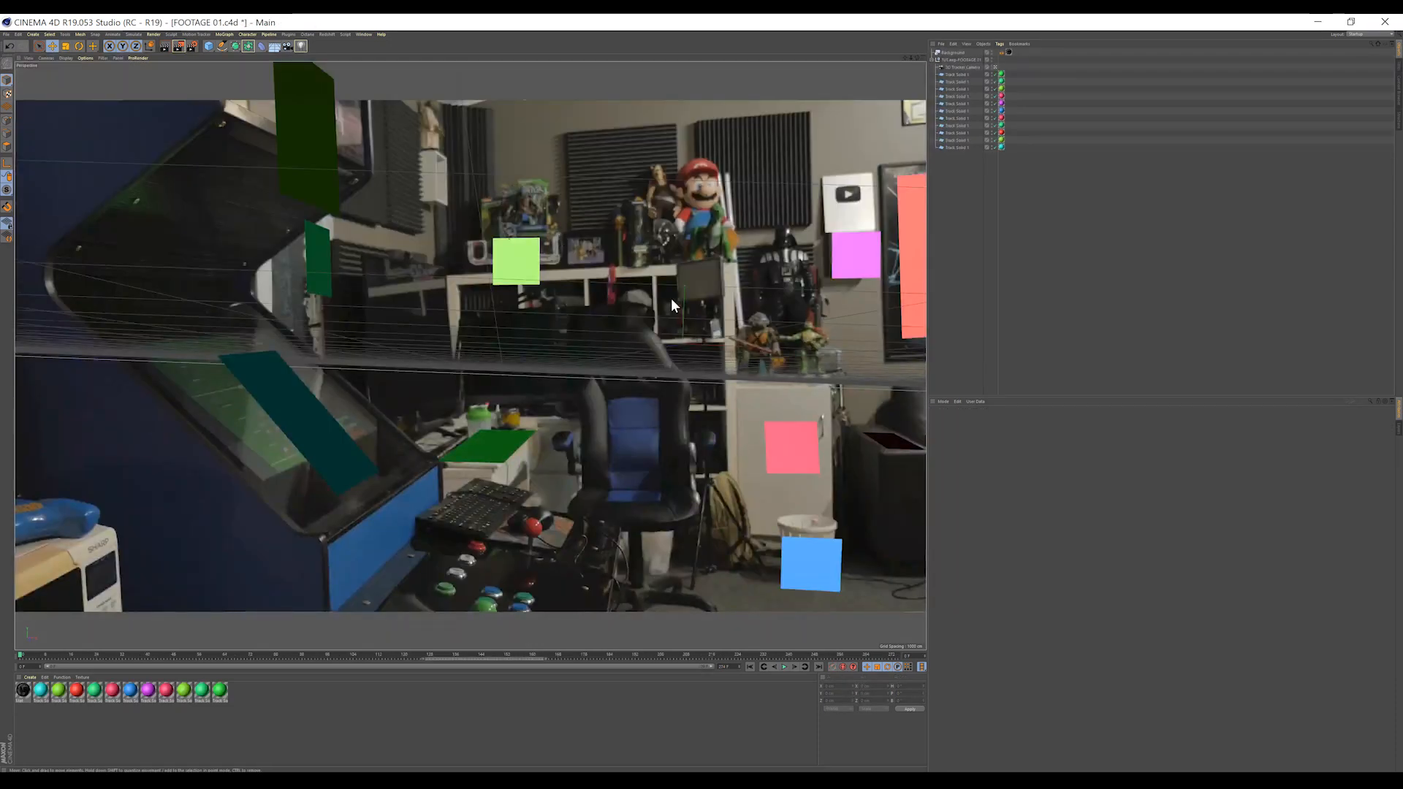
{"action": "key", "text": "ctrl+v"}
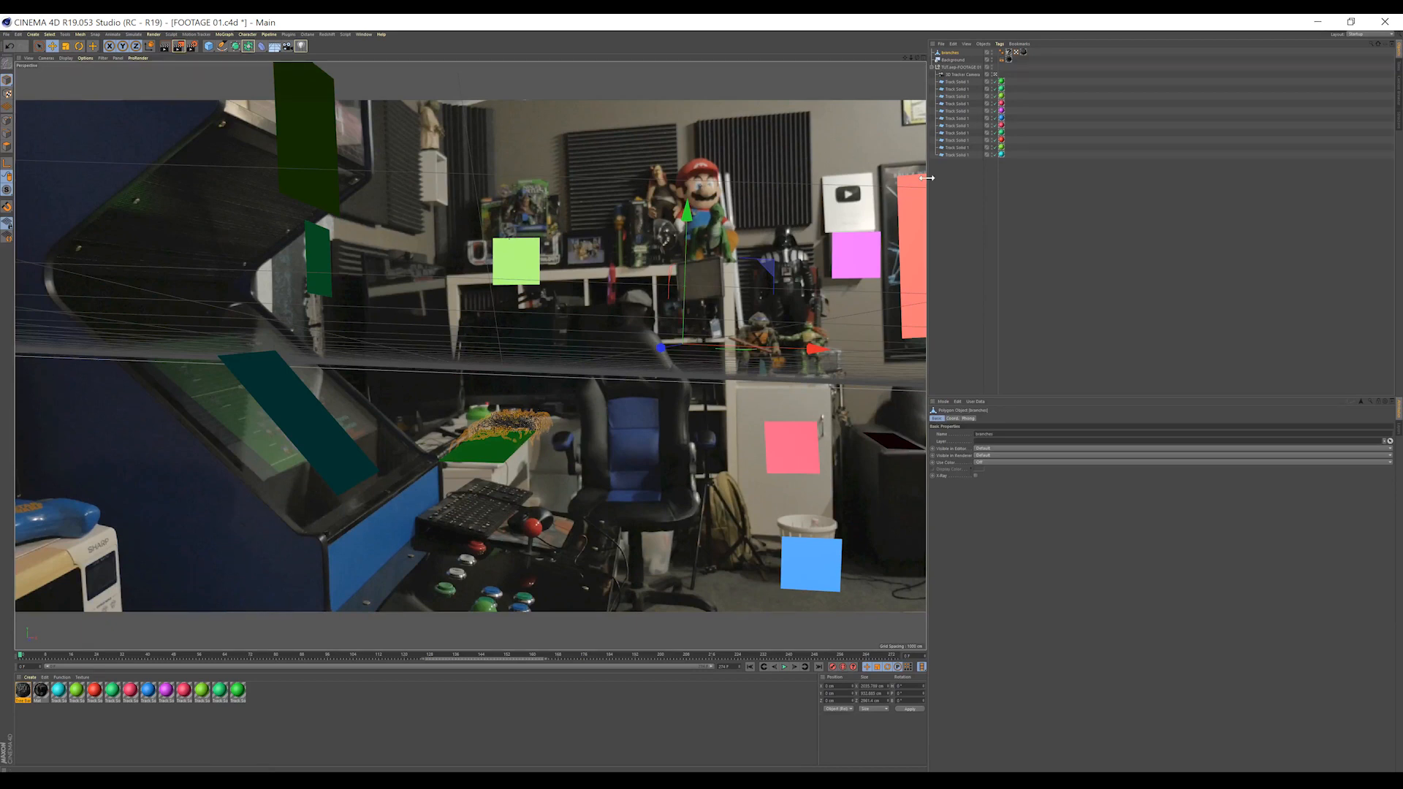
Step: Compare the pasted branches with the desk track solid and nudge them over it in the Top view
{"action": "left_click", "coordinate": [501, 460]}
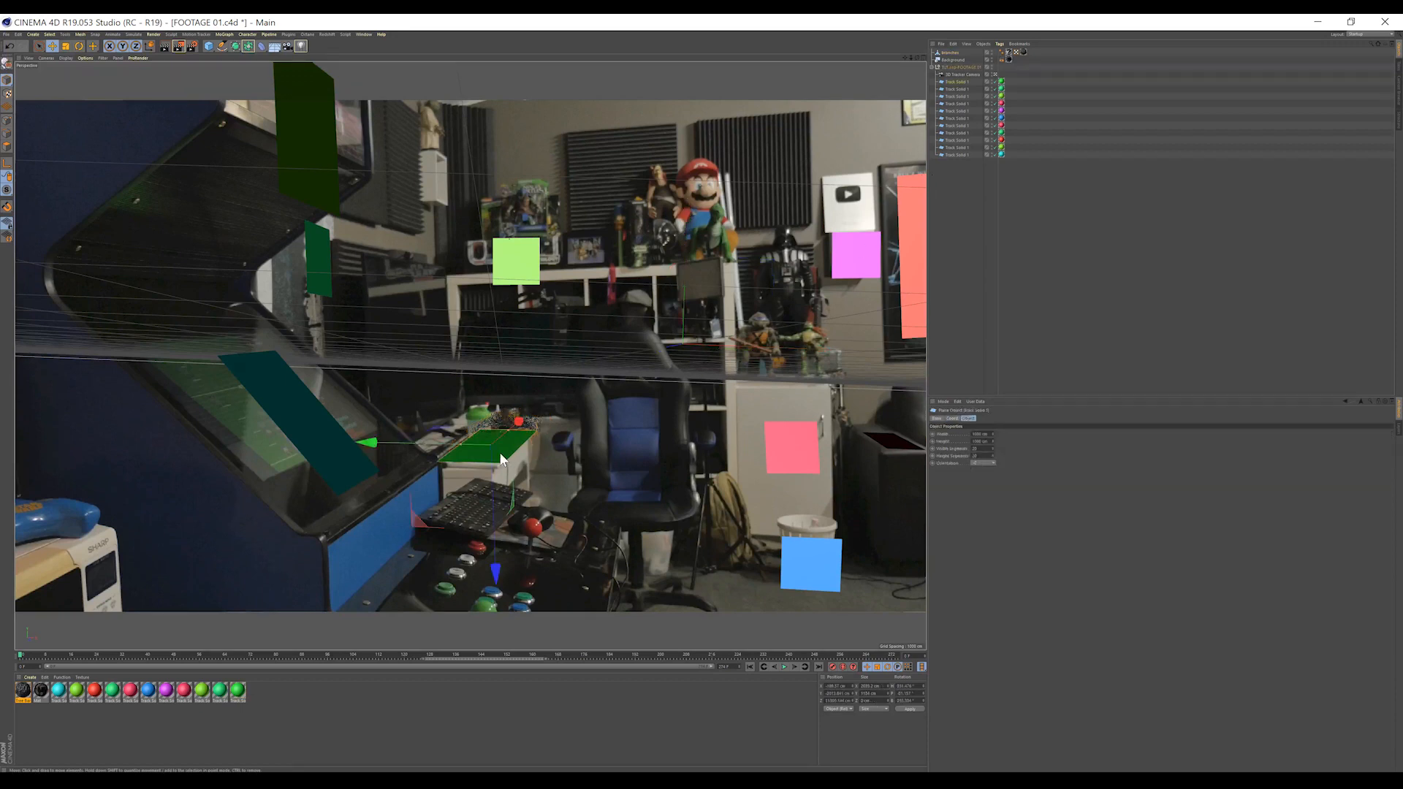
{"action": "left_click", "coordinate": [532, 422]}
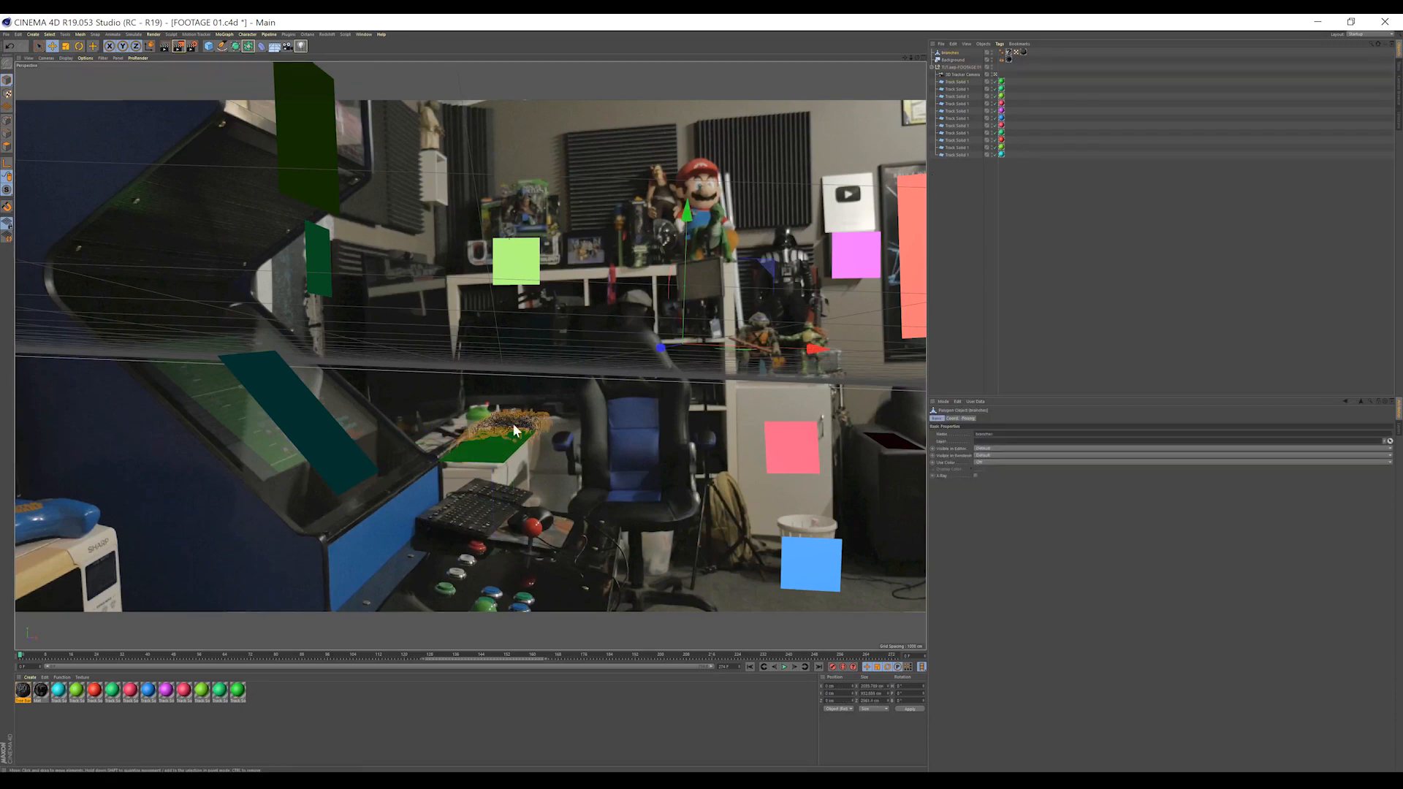
{"action": "left_click", "coordinate": [923, 58]}
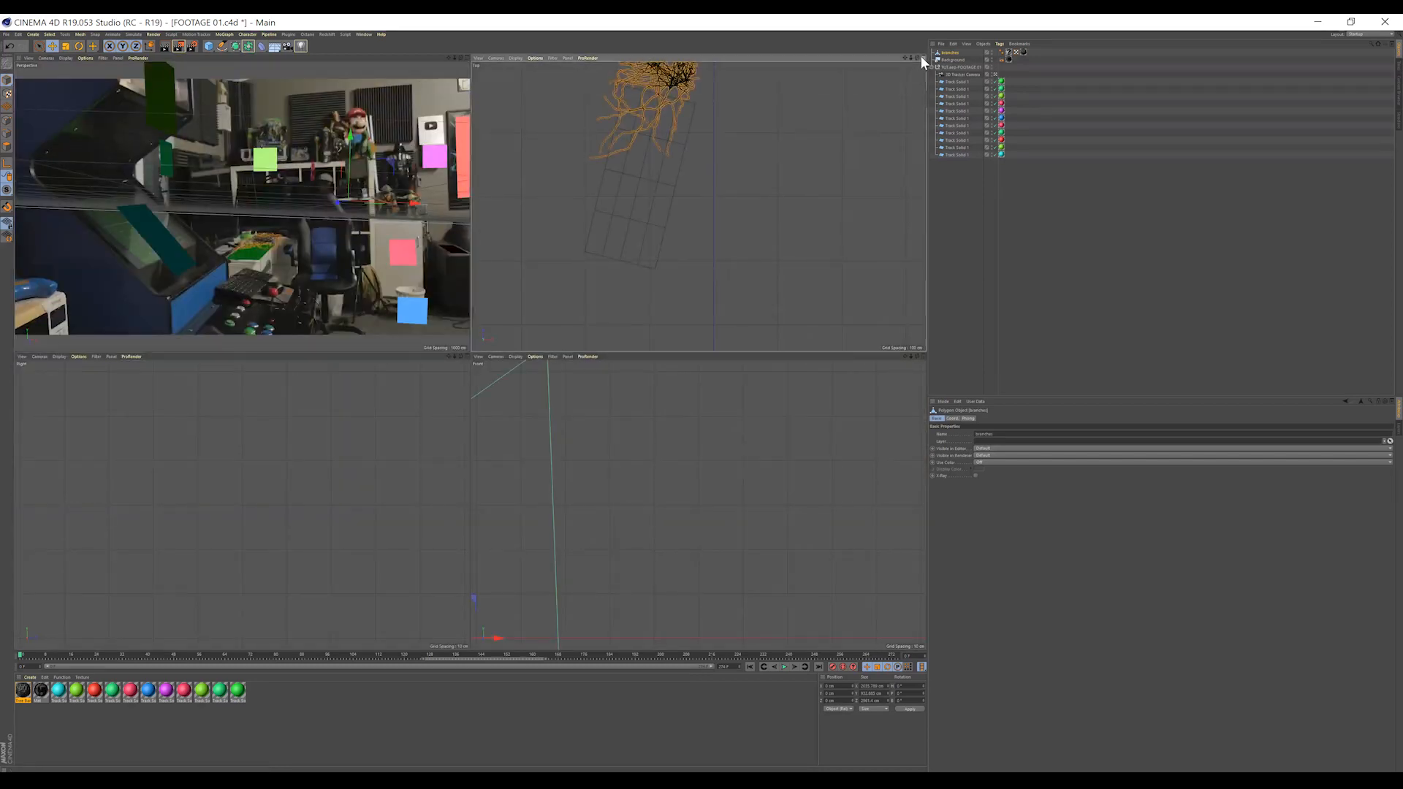
{"action": "left_click", "coordinate": [920, 57]}
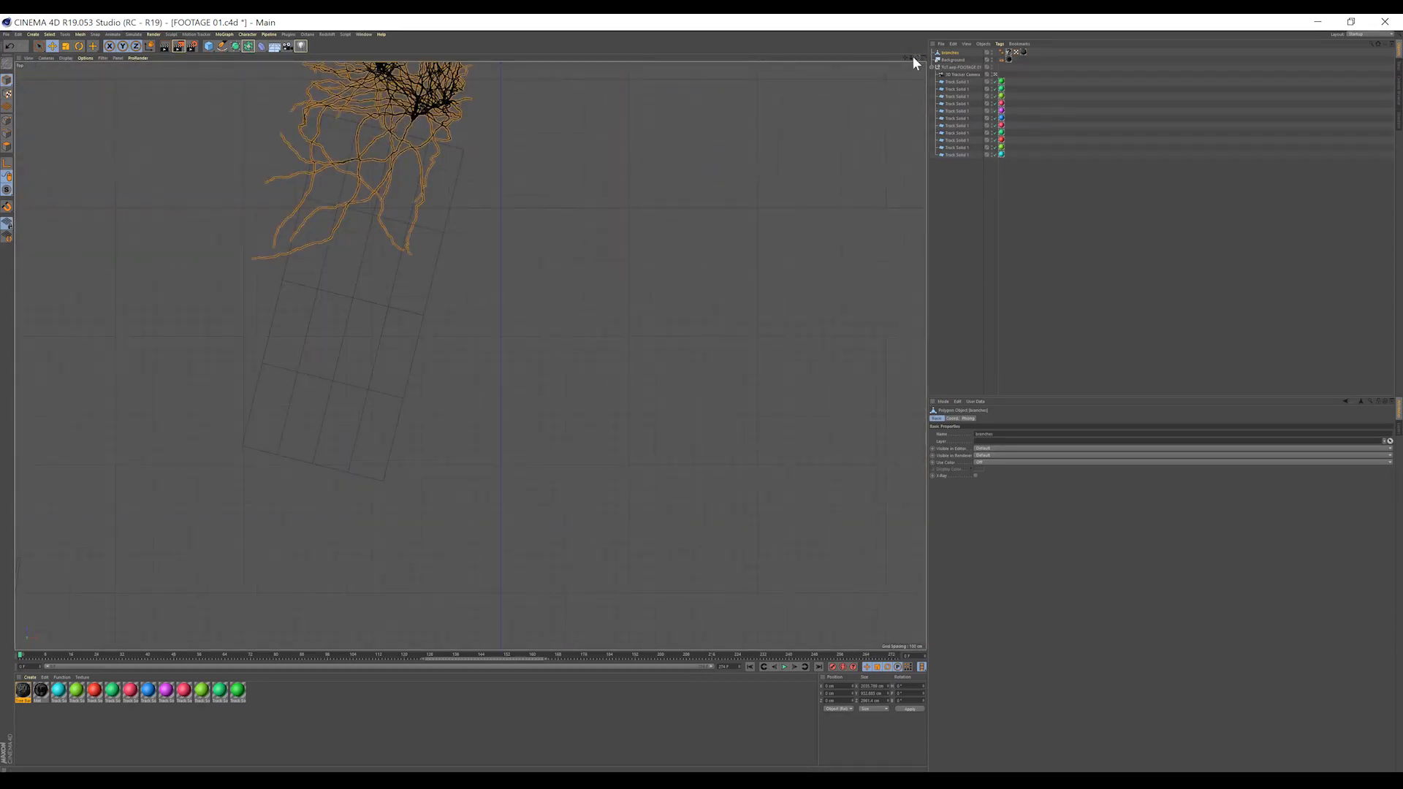
{"action": "left_click_drag", "start_coordinate": [912, 57], "coordinate": [624, 169]}
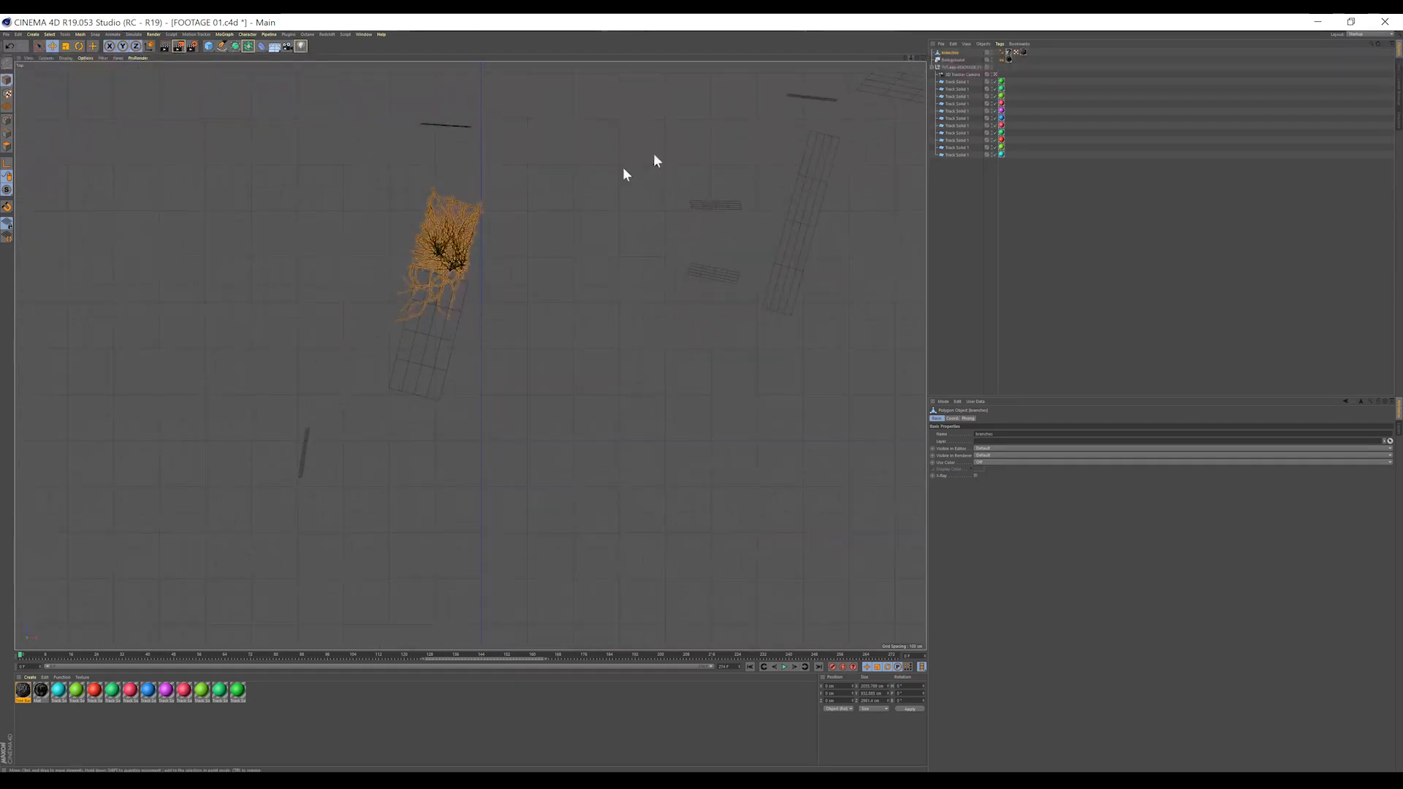
{"action": "left_click", "coordinate": [428, 342]}
{"action": "left_click", "coordinate": [479, 212]}
{"action": "left_click_drag", "start_coordinate": [454, 234], "coordinate": [457, 245]}
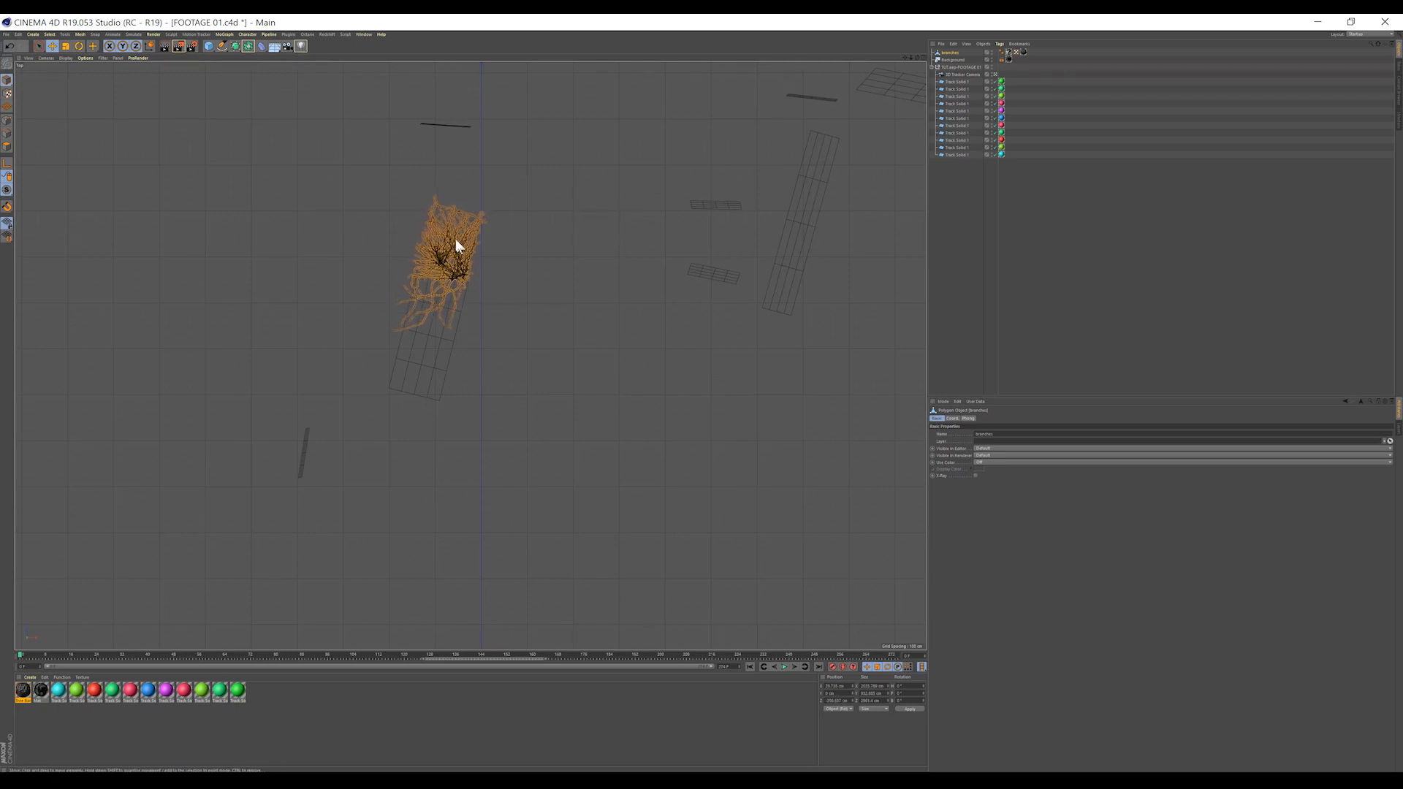
Step: Back in the camera view, shift the branches along their Z axis to line up with the desk, and deselect them
{"action": "left_click", "coordinate": [923, 57]}
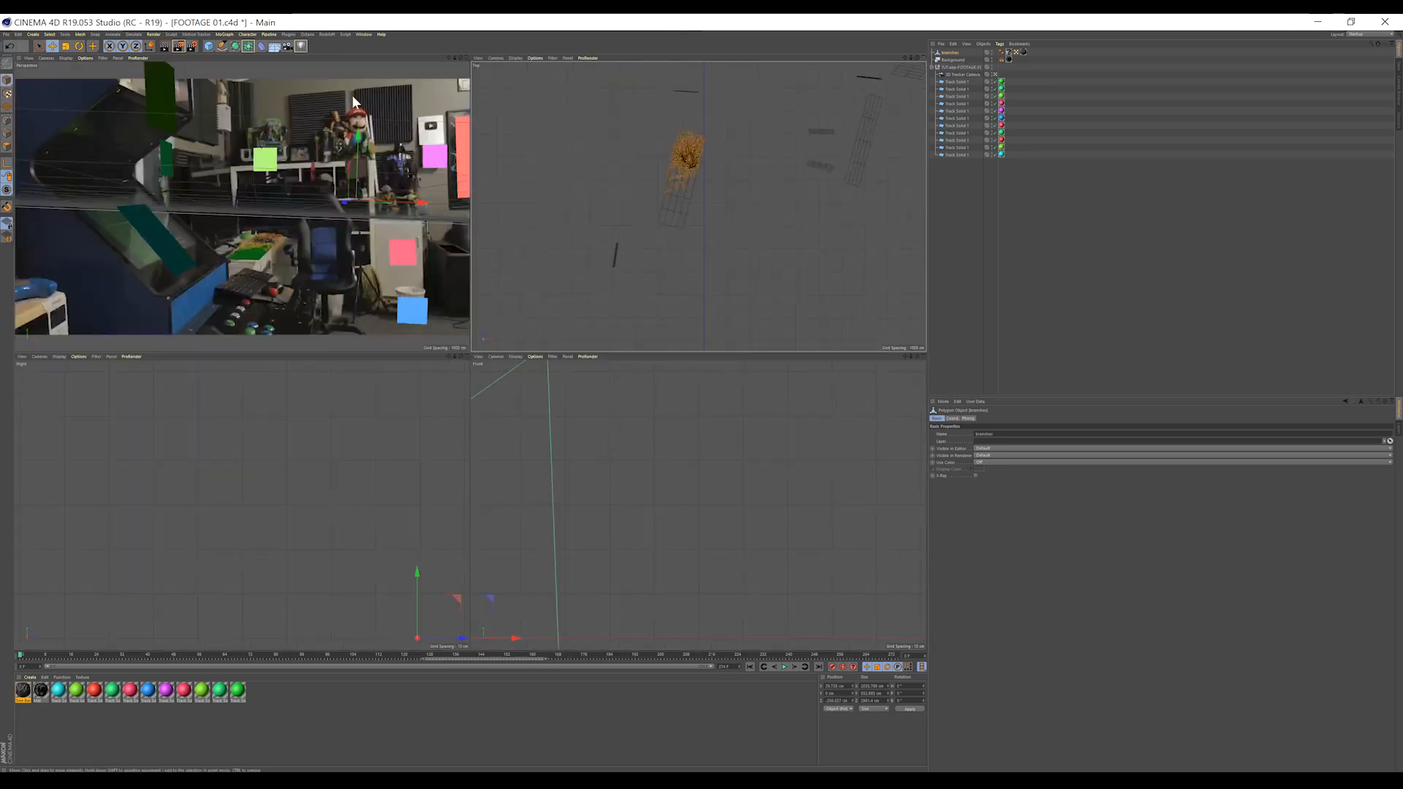
{"action": "left_click", "coordinate": [466, 58]}
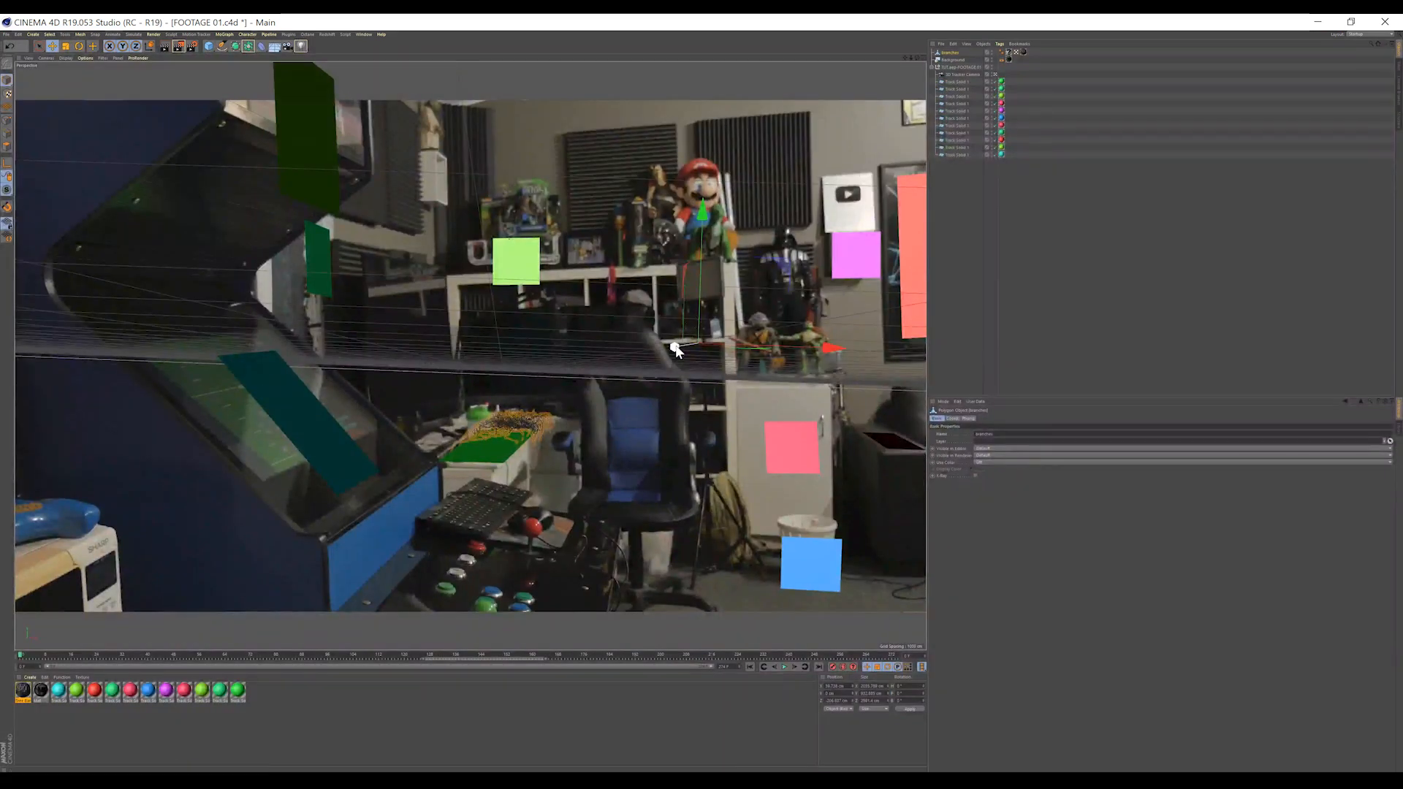
{"action": "left_click_drag", "start_coordinate": [675, 348], "coordinate": [663, 348]}
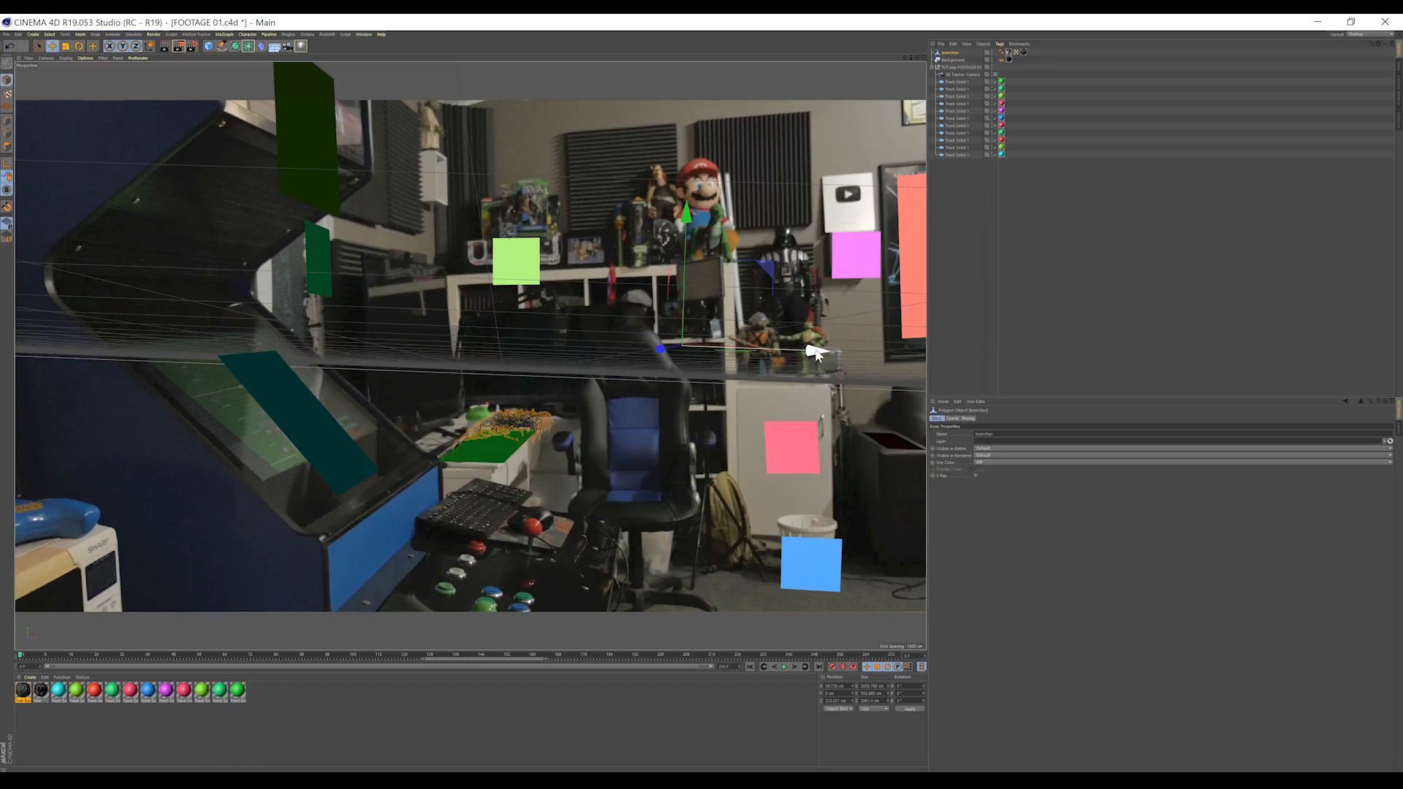
{"action": "left_click", "coordinate": [1027, 183]}
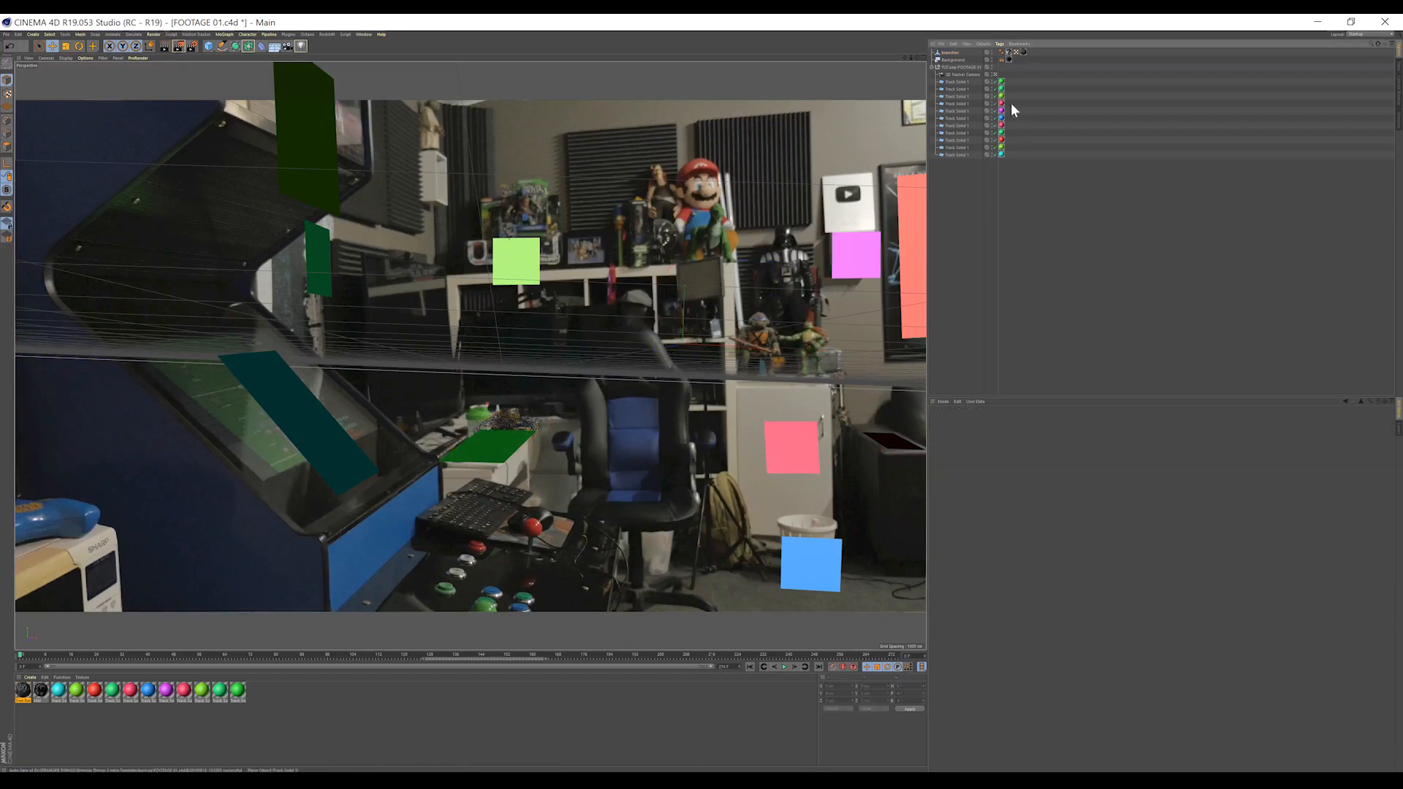
Step: Hide the desk track solid and render only the region around the desk to check the branches
{"action": "left_click", "coordinate": [995, 81]}
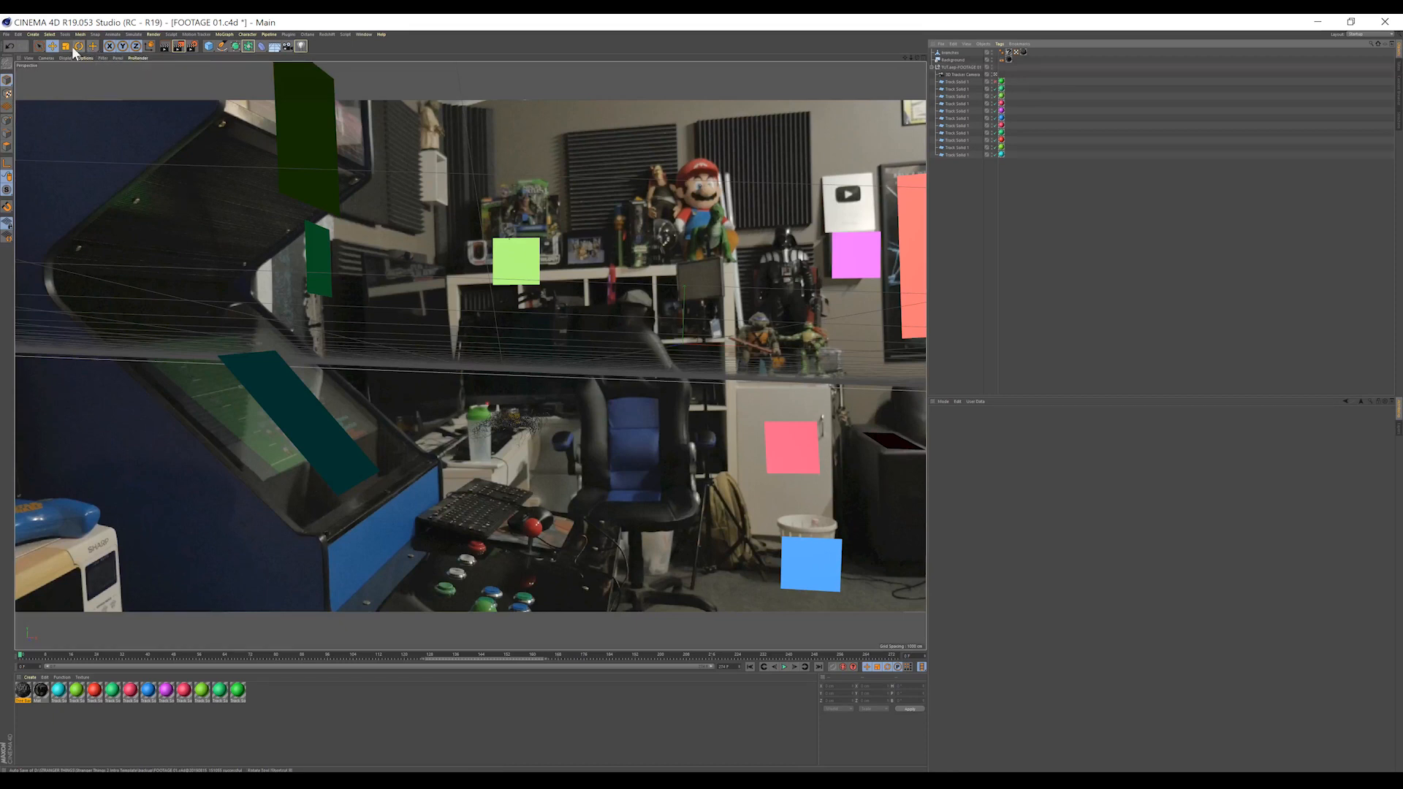
{"action": "left_click_drag", "start_coordinate": [180, 48], "coordinate": [212, 57]}
{"action": "left_click_drag", "start_coordinate": [457, 383], "coordinate": [601, 472]}
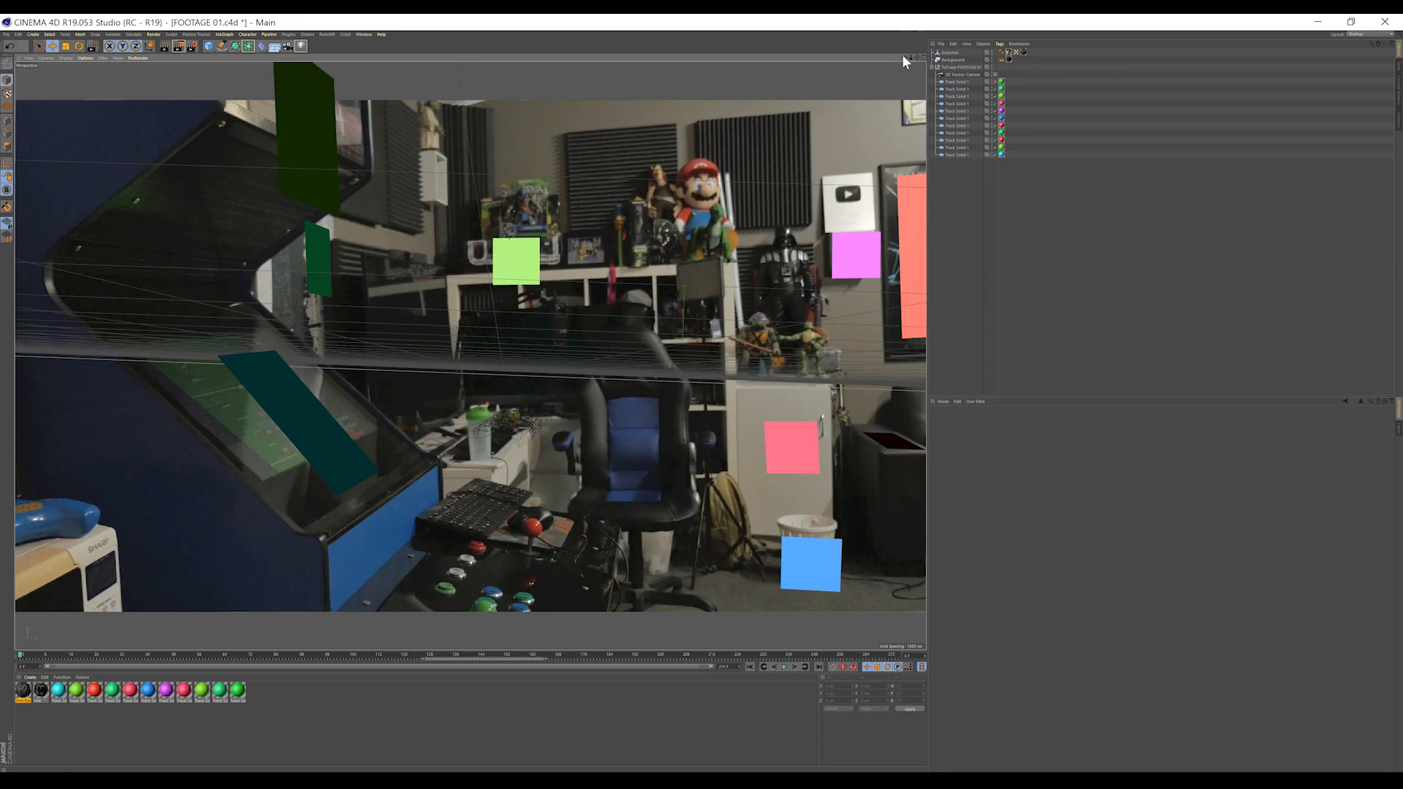
Step: Lower the branches slightly along the Y axis so they rest on the desk, and deselect them
{"action": "left_click", "coordinate": [948, 53]}
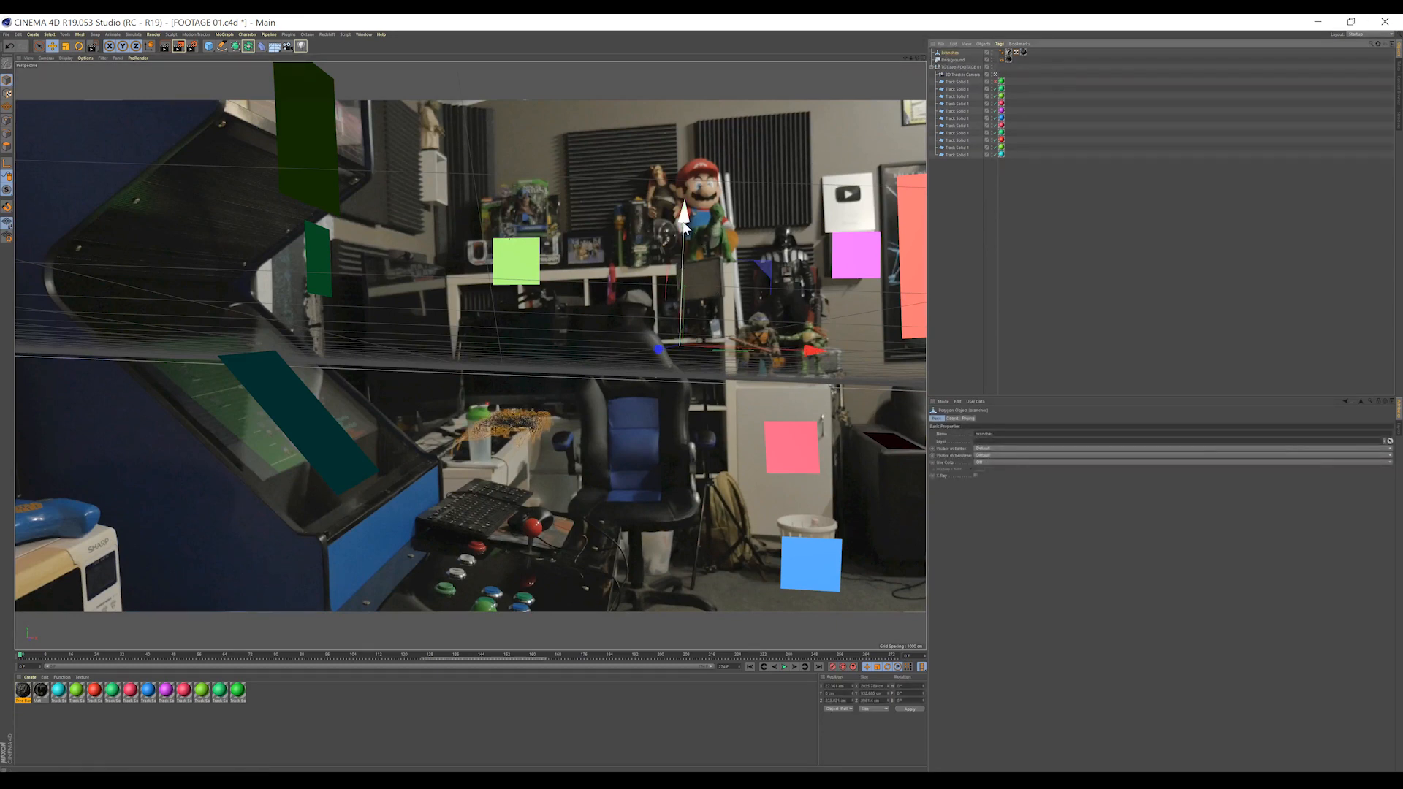
{"action": "left_click_drag", "start_coordinate": [683, 217], "coordinate": [683, 222]}
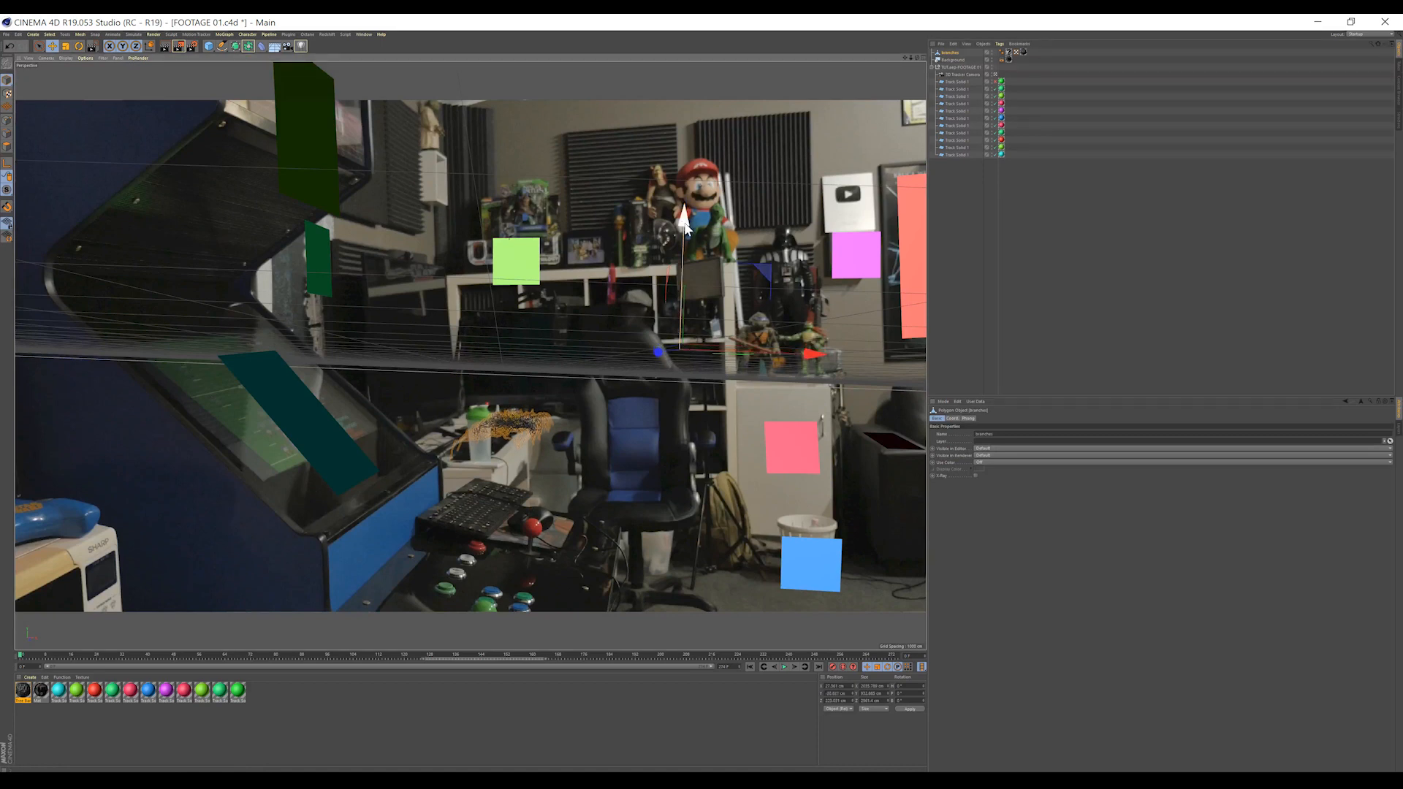
{"action": "left_click", "coordinate": [1068, 285]}
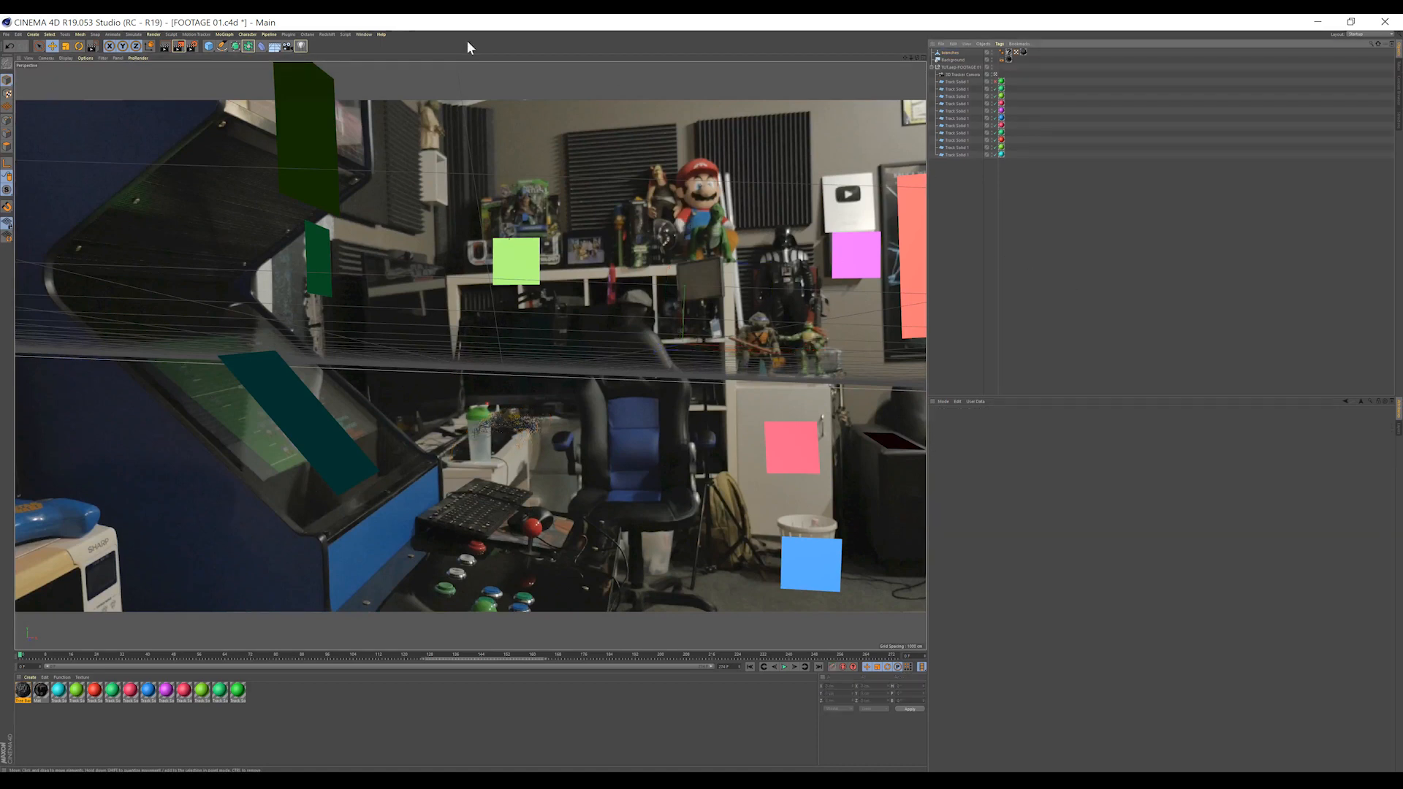
Step: Copy the large hanging branch with its subdivision surface from the BRANCHES_ASSET_PACK scene into the FOOTAGE 01 scene
{"action": "left_click", "coordinate": [362, 35]}
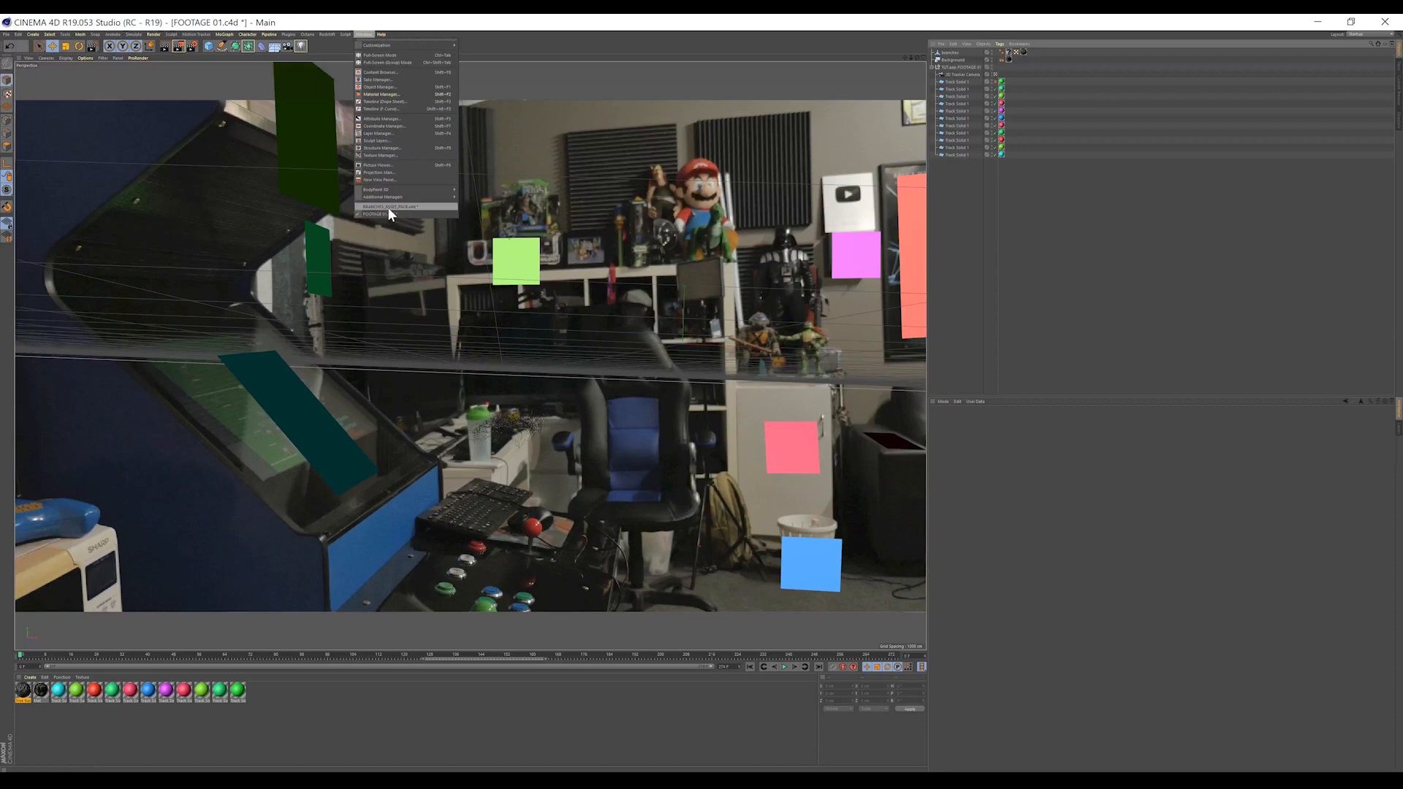
{"action": "left_click", "coordinate": [387, 207]}
{"action": "left_click", "coordinate": [247, 290]}
{"action": "left_click", "coordinate": [363, 35]}
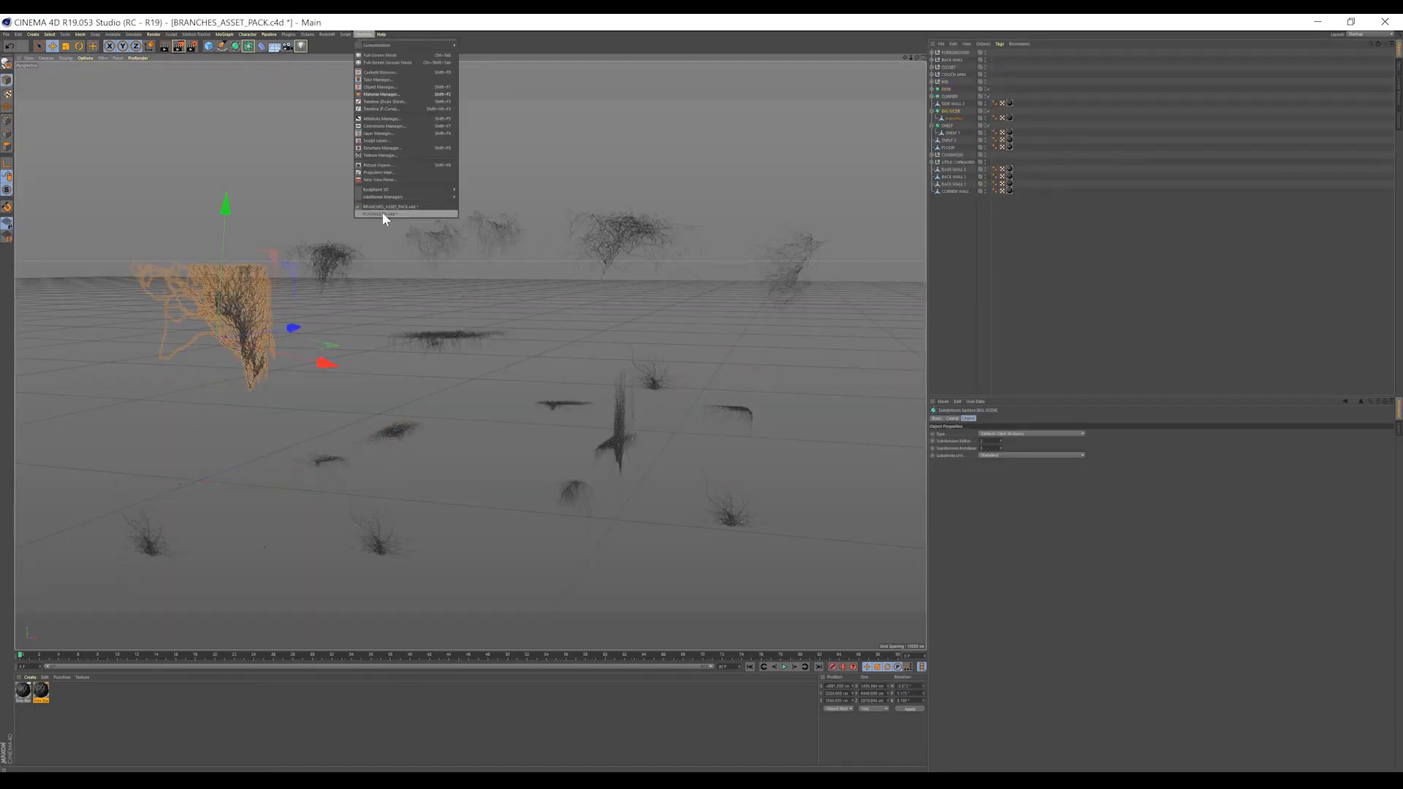
{"action": "left_click", "coordinate": [383, 212]}
Step: Nudge the pasted hanging branch into place near the arcade cabinet in the Top view, then restore the full camera view
{"action": "middle_click", "coordinate": [307, 184]}
{"action": "left_click_drag", "start_coordinate": [597, 215], "coordinate": [598, 206]}
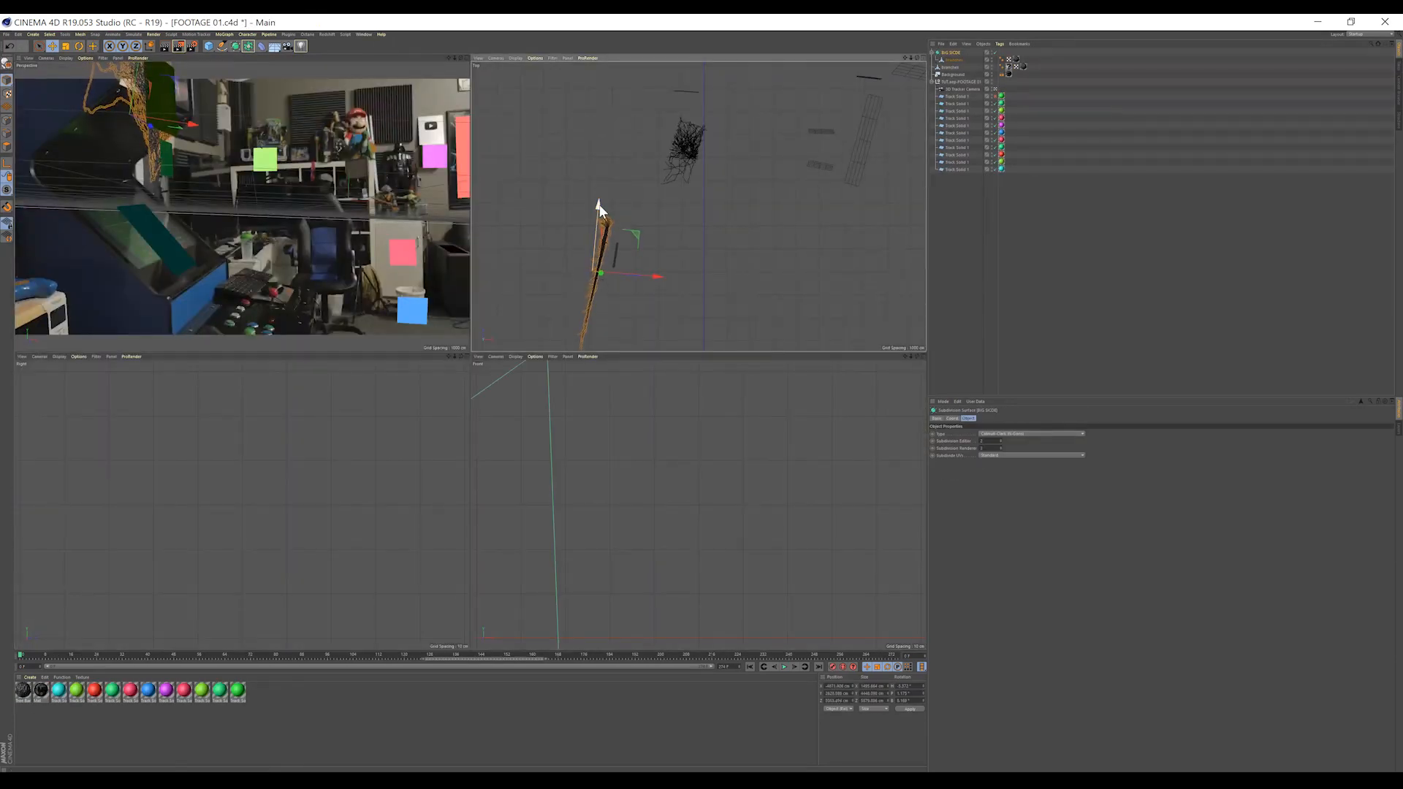
{"action": "left_click_drag", "start_coordinate": [600, 271], "coordinate": [600, 272]}
{"action": "left_click", "coordinate": [466, 58]}
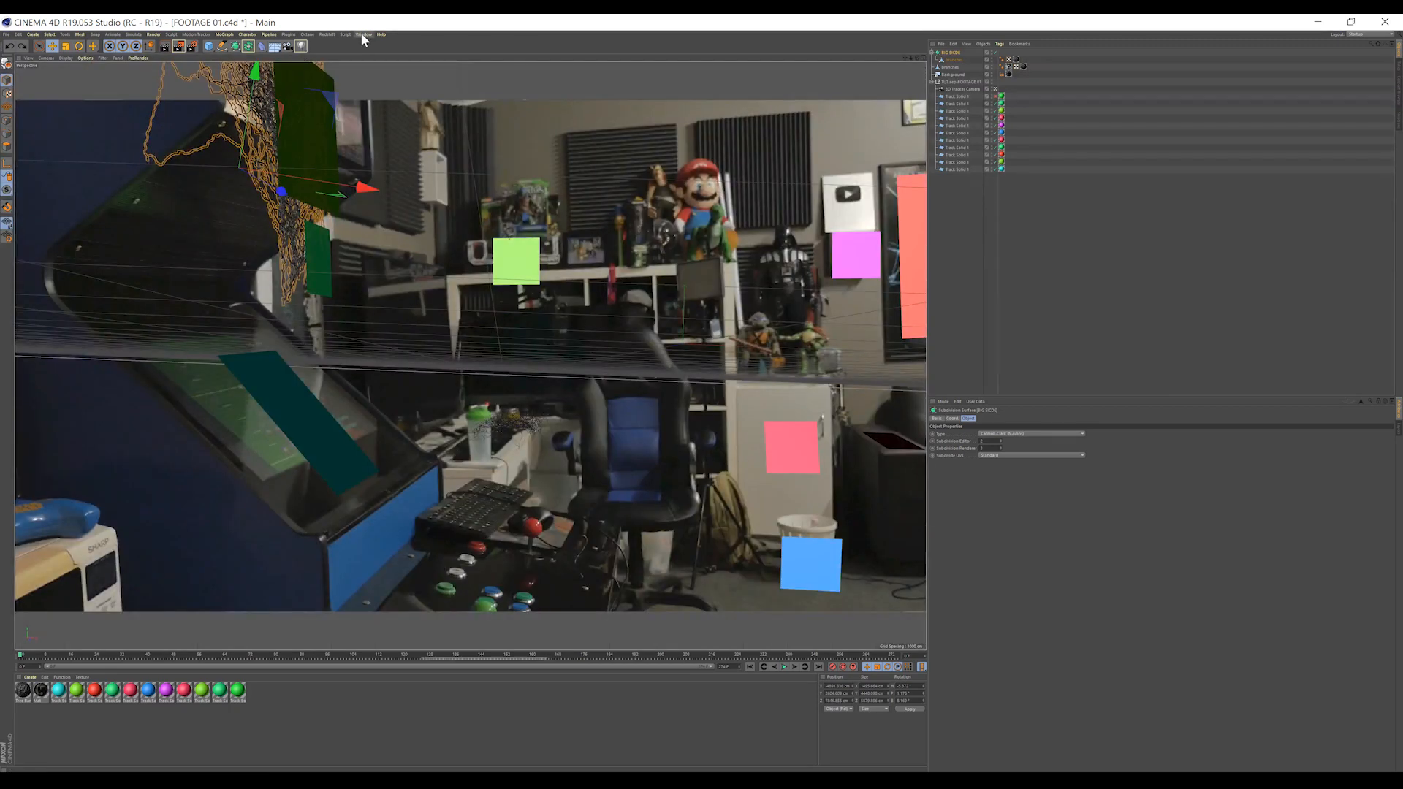
Step: In the BRANCHES_ASSET_PACK scene, select the back wall and corner wall branches together with a small floor clump
{"action": "left_click", "coordinate": [363, 34]}
{"action": "left_click", "coordinate": [387, 208]}
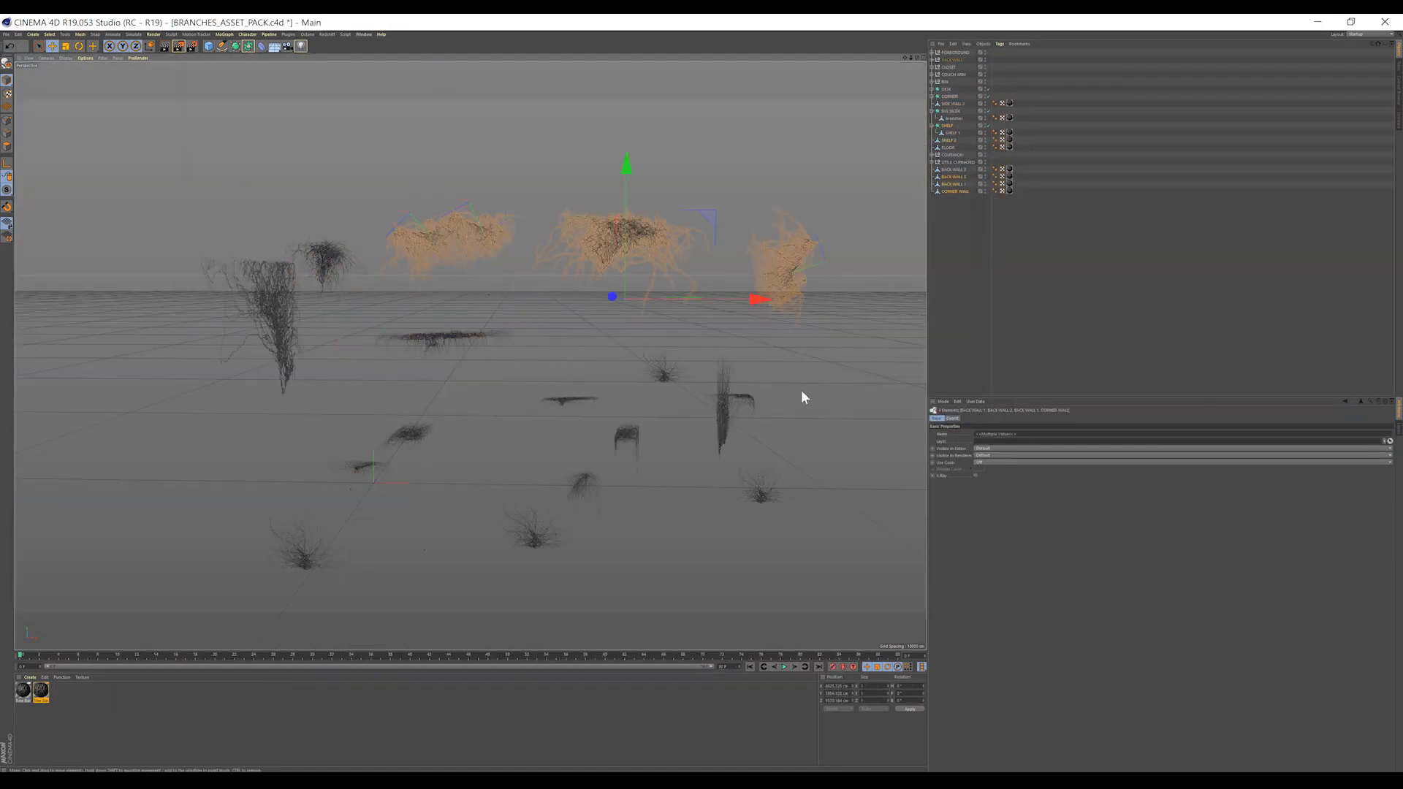
{"action": "left_click", "coordinate": [761, 491], "text": "shift"}
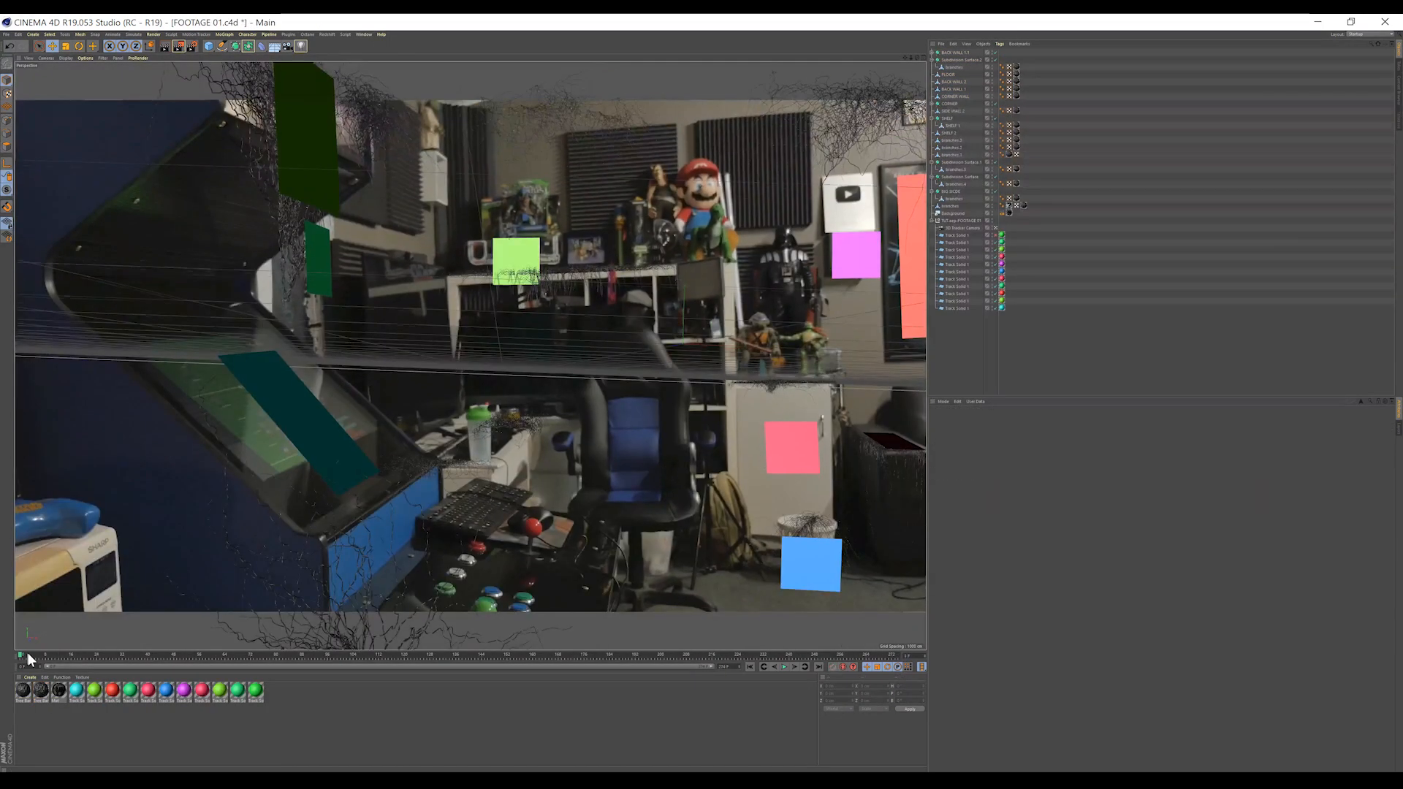
Step: Scrub and play through the timeline to check how the placed branches follow the tracked footage
{"action": "left_click_drag", "start_coordinate": [29, 660], "coordinate": [769, 664]}
{"action": "left_click", "coordinate": [783, 668]}
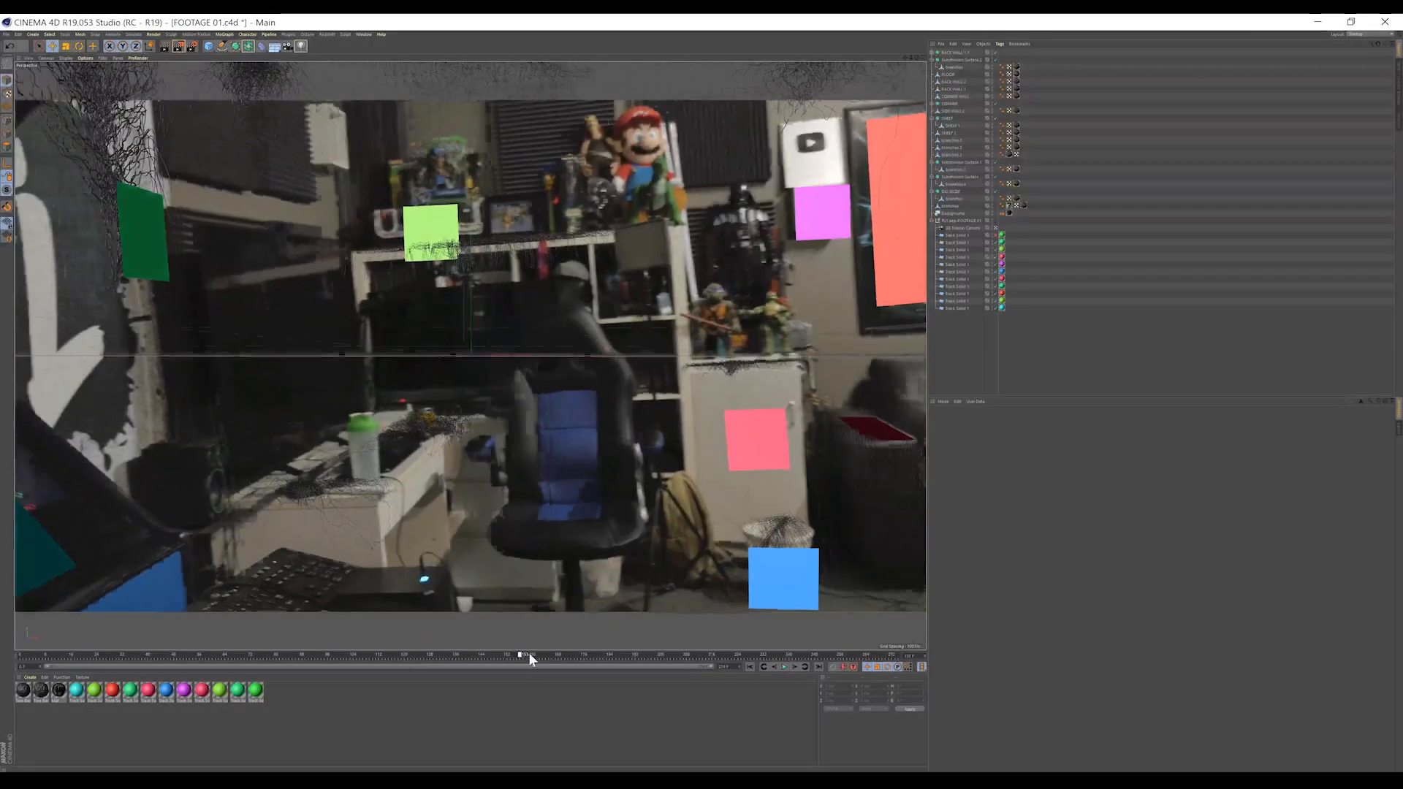
{"action": "left_click_drag", "start_coordinate": [530, 659], "coordinate": [128, 638]}
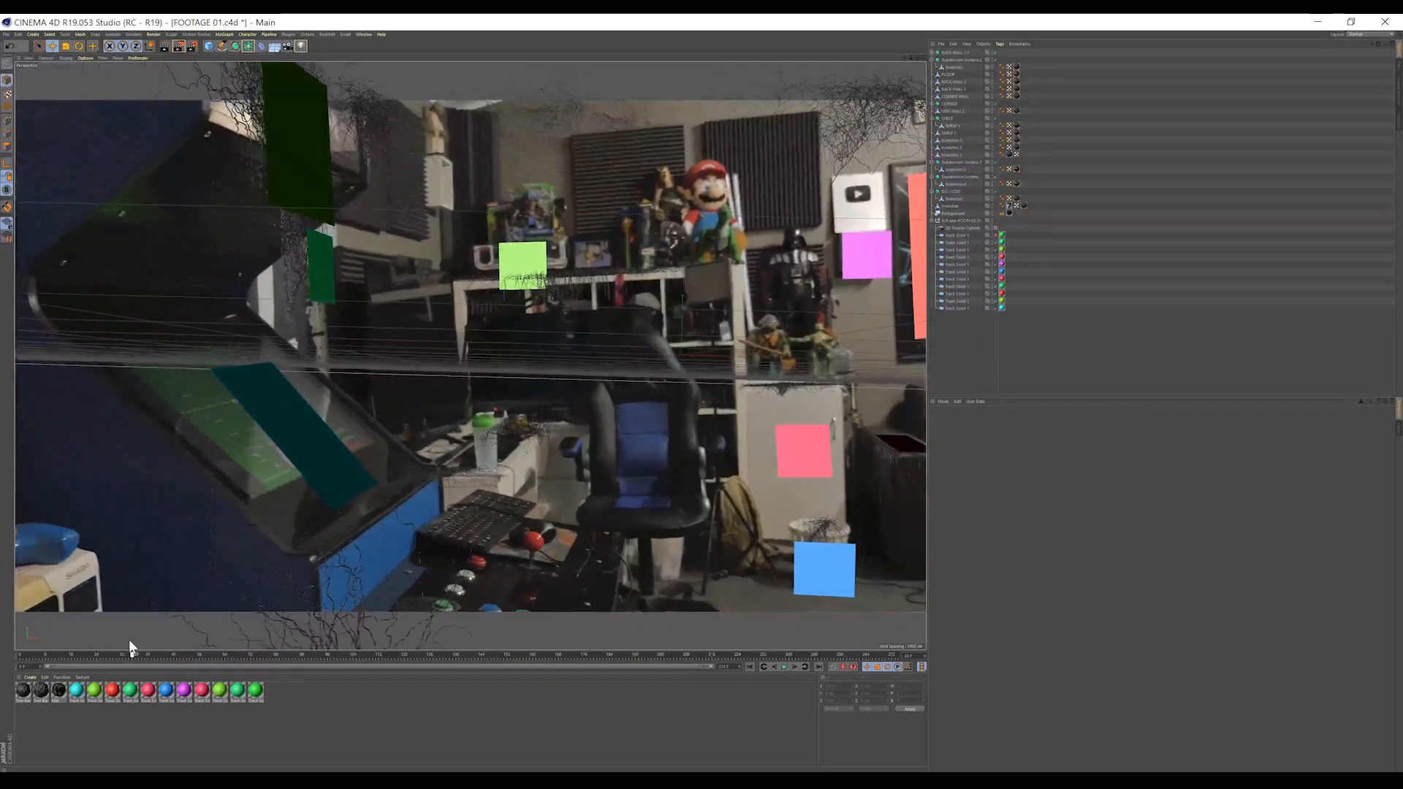
Step: Hide the remaining coloured track solids so only the footage and branches show
{"action": "left_click", "coordinate": [995, 251]}
{"action": "left_click", "coordinate": [994, 258]}
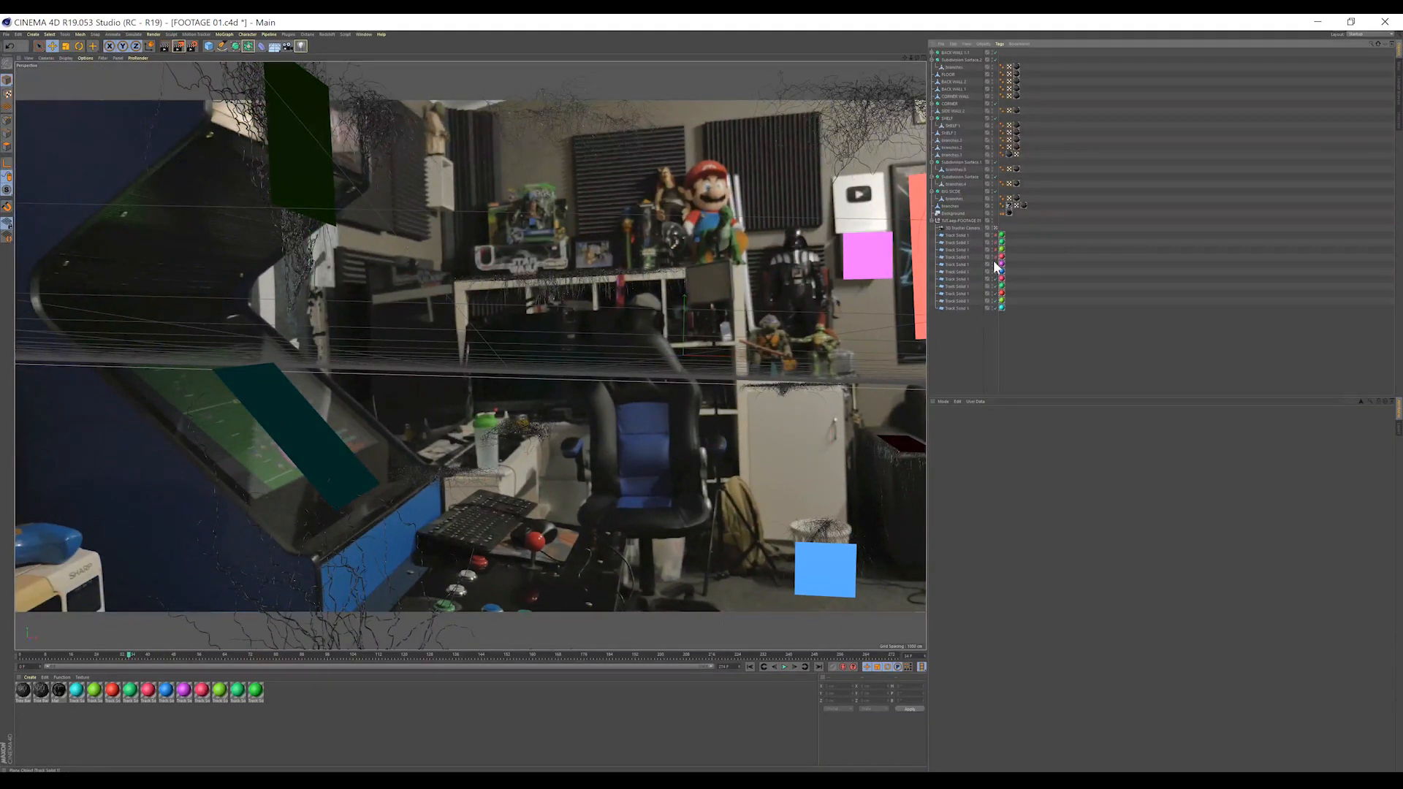
{"action": "left_click", "coordinate": [996, 265]}
{"action": "left_click", "coordinate": [996, 273]}
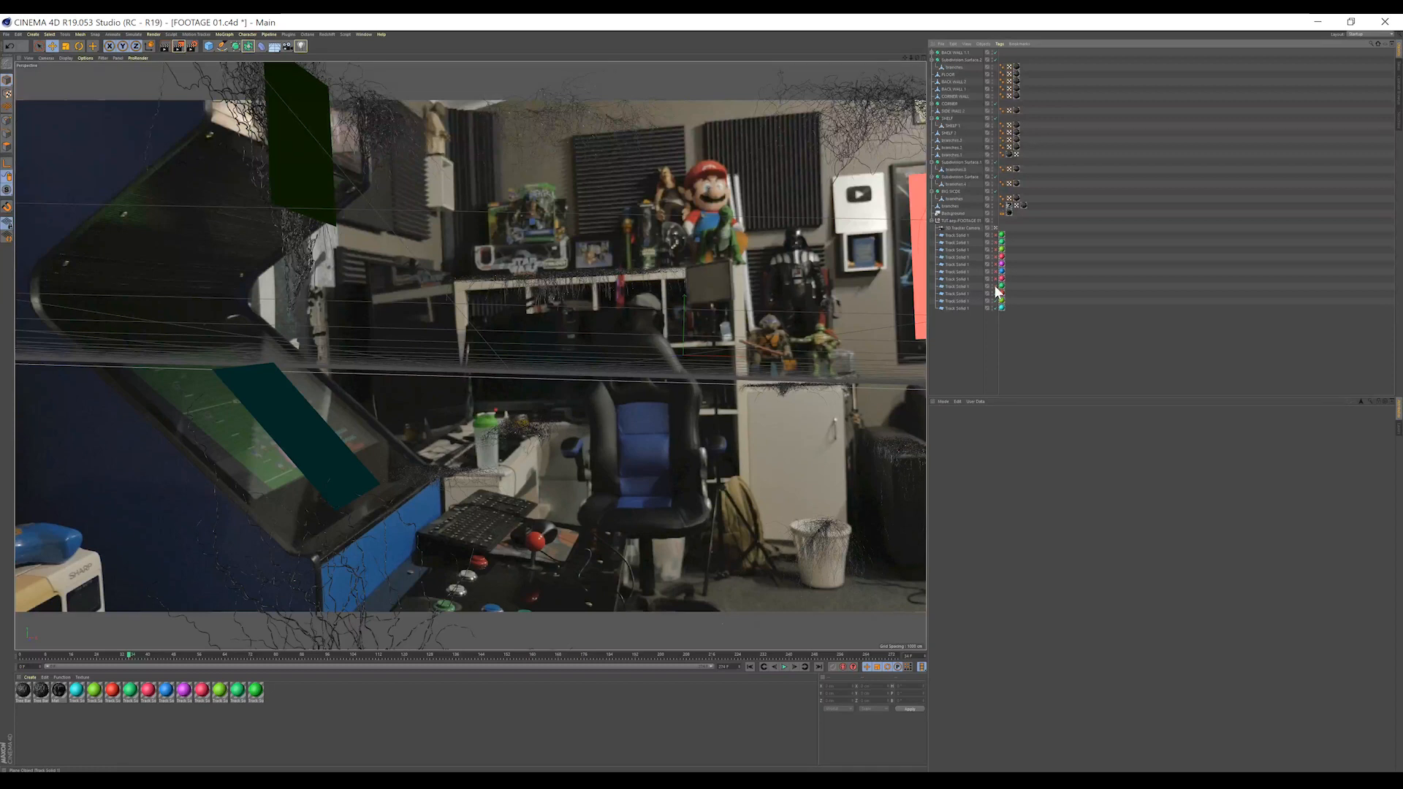
{"action": "left_click", "coordinate": [996, 295]}
{"action": "left_click", "coordinate": [995, 301]}
{"action": "left_click", "coordinate": [994, 307]}
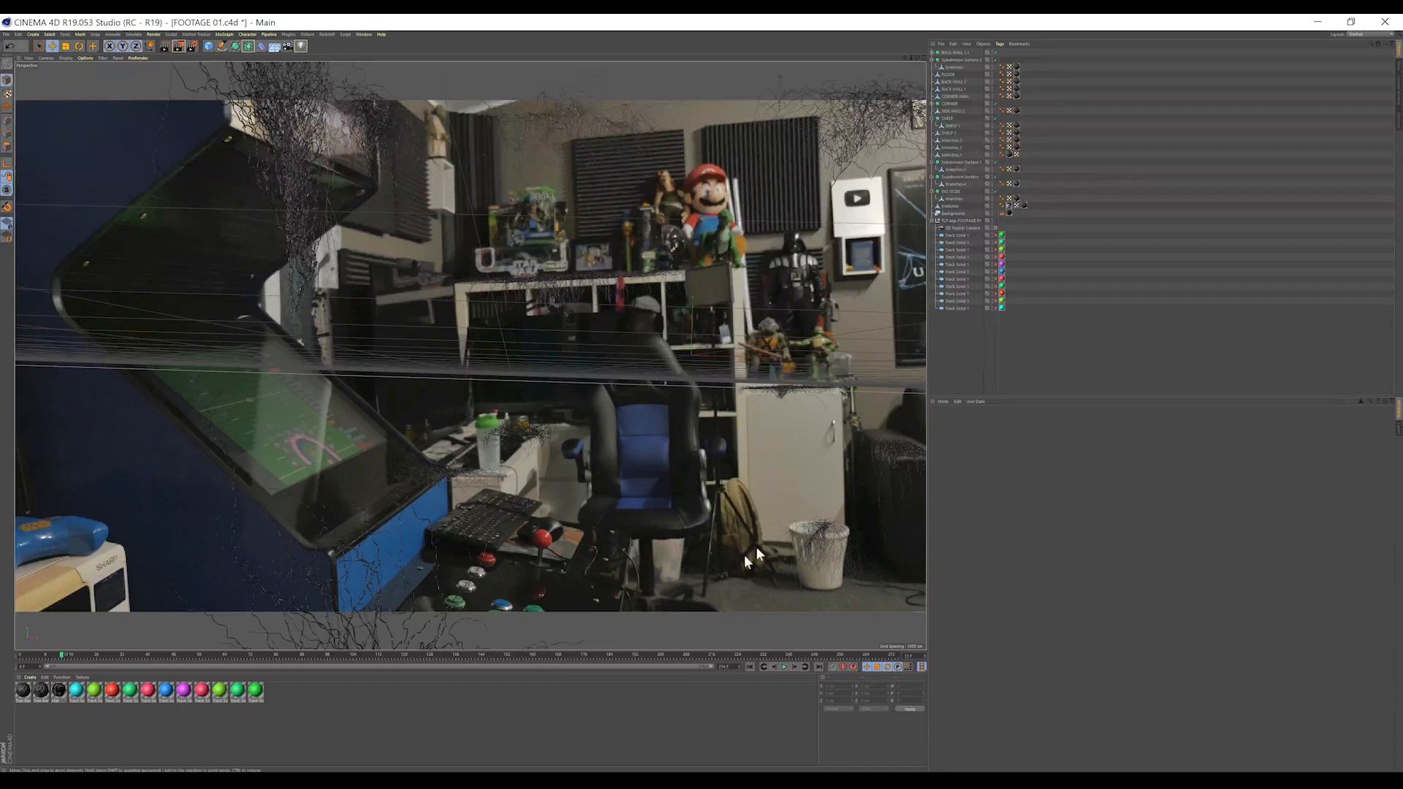
Step: Select the two foreground branch clumps at the lower edges of the shot and group them under one null
{"action": "left_click", "coordinate": [420, 633]}
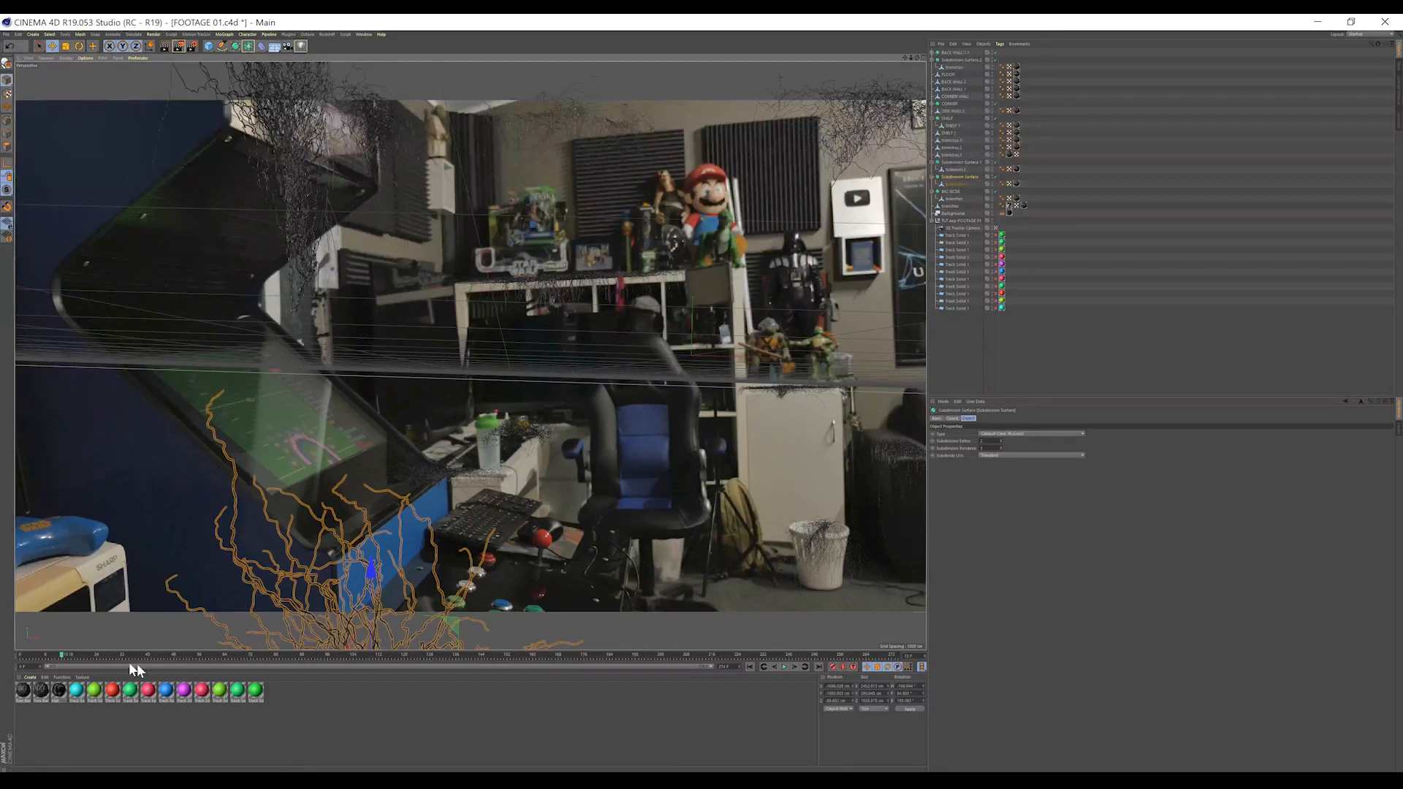
{"action": "left_click_drag", "start_coordinate": [60, 658], "coordinate": [329, 655]}
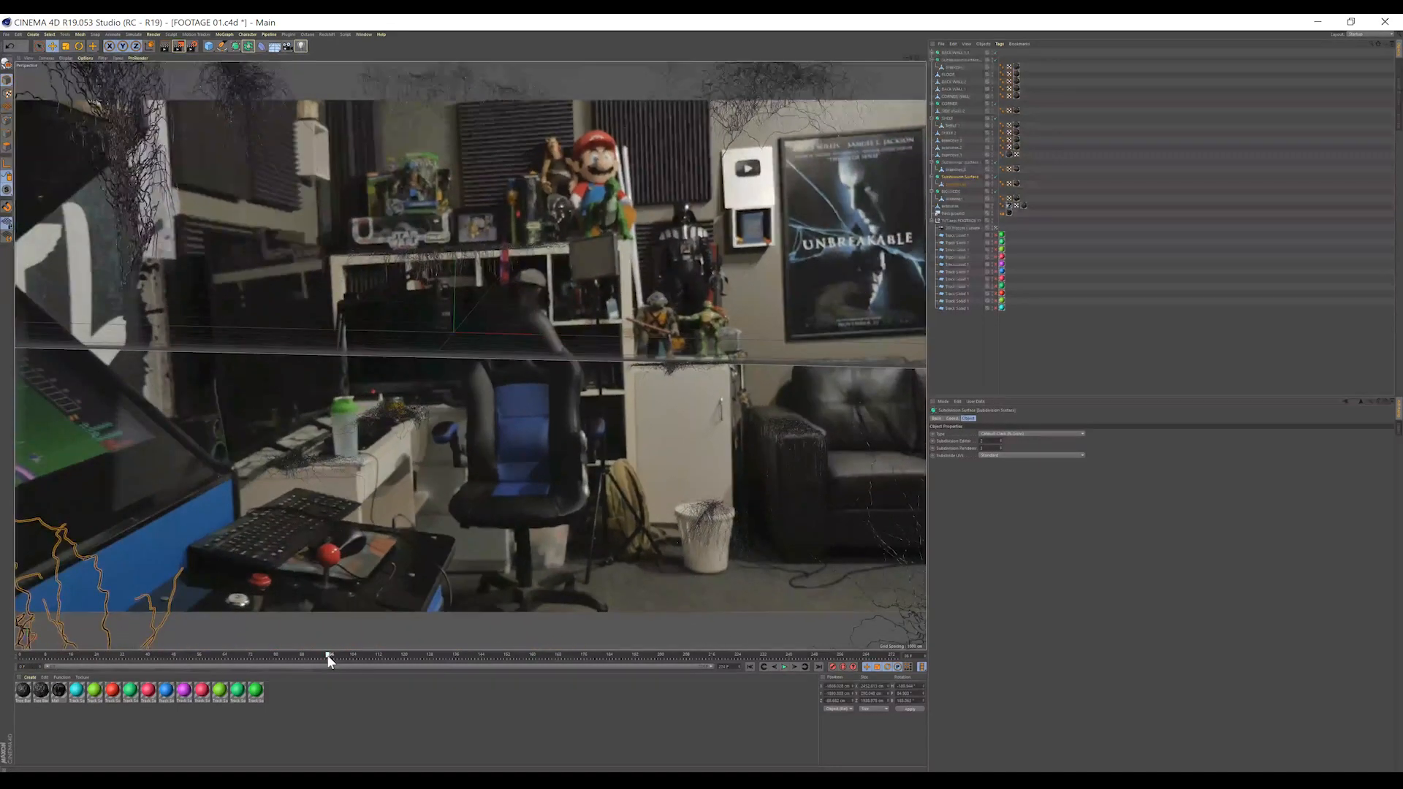
{"action": "left_click", "coordinate": [912, 617], "text": "shift"}
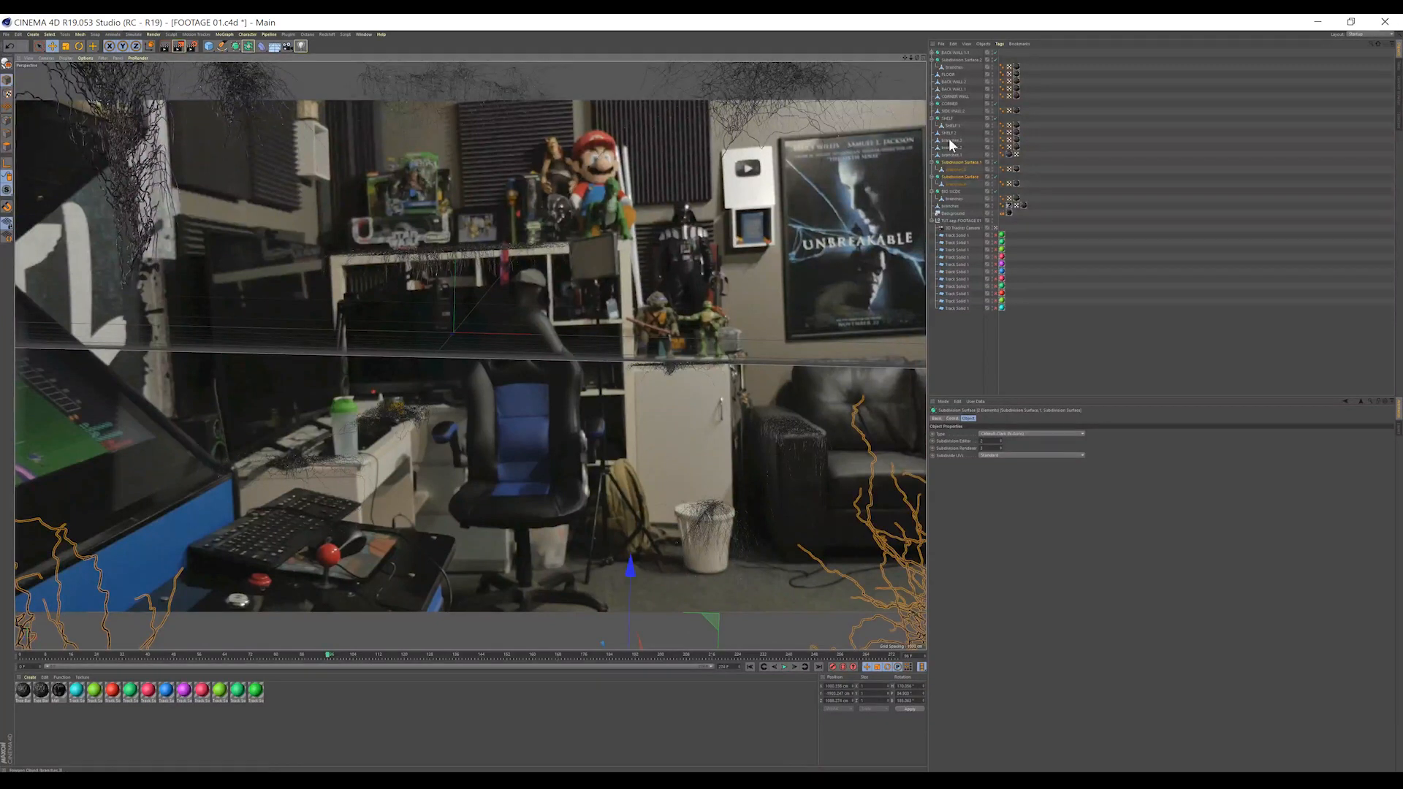
{"action": "right_click", "coordinate": [958, 162]}
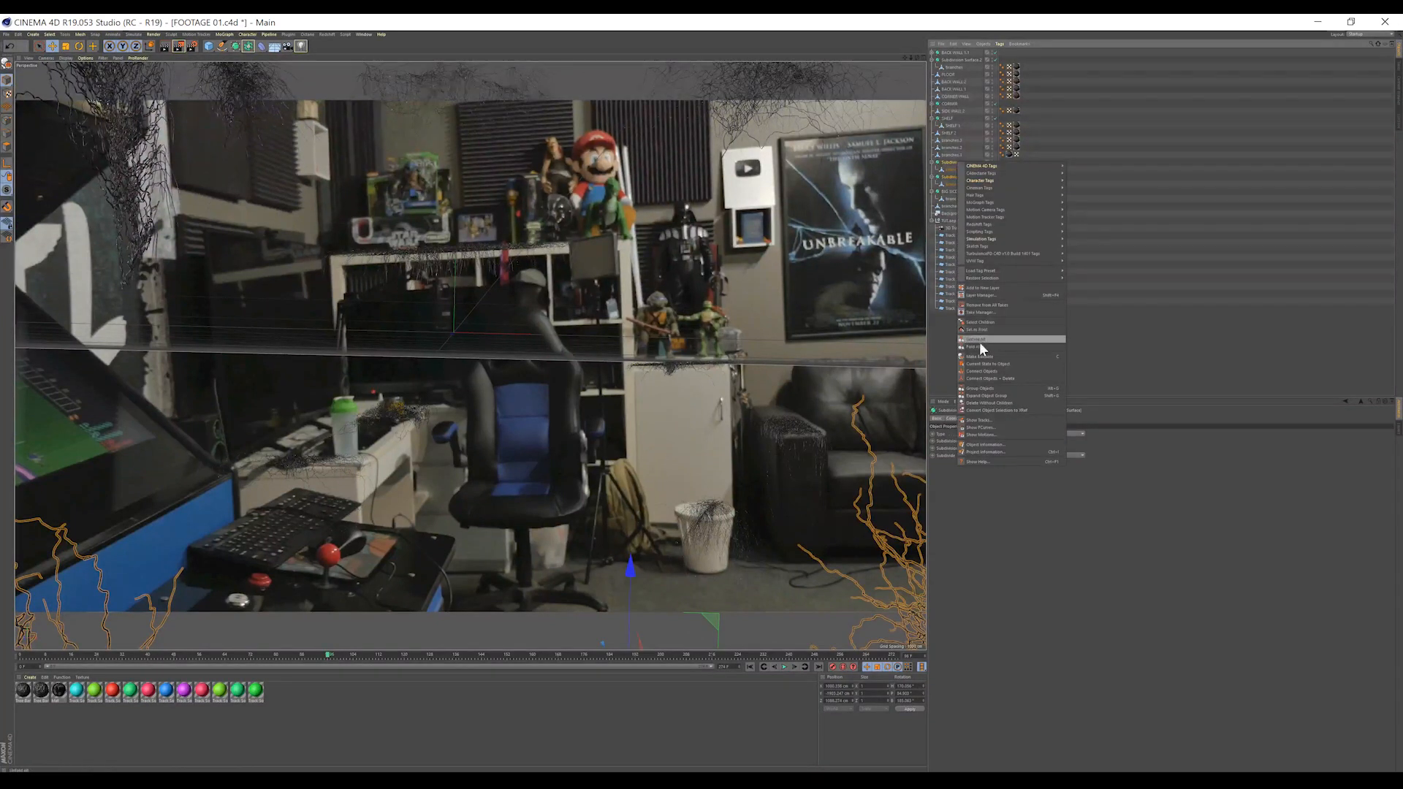
{"action": "left_click", "coordinate": [977, 389]}
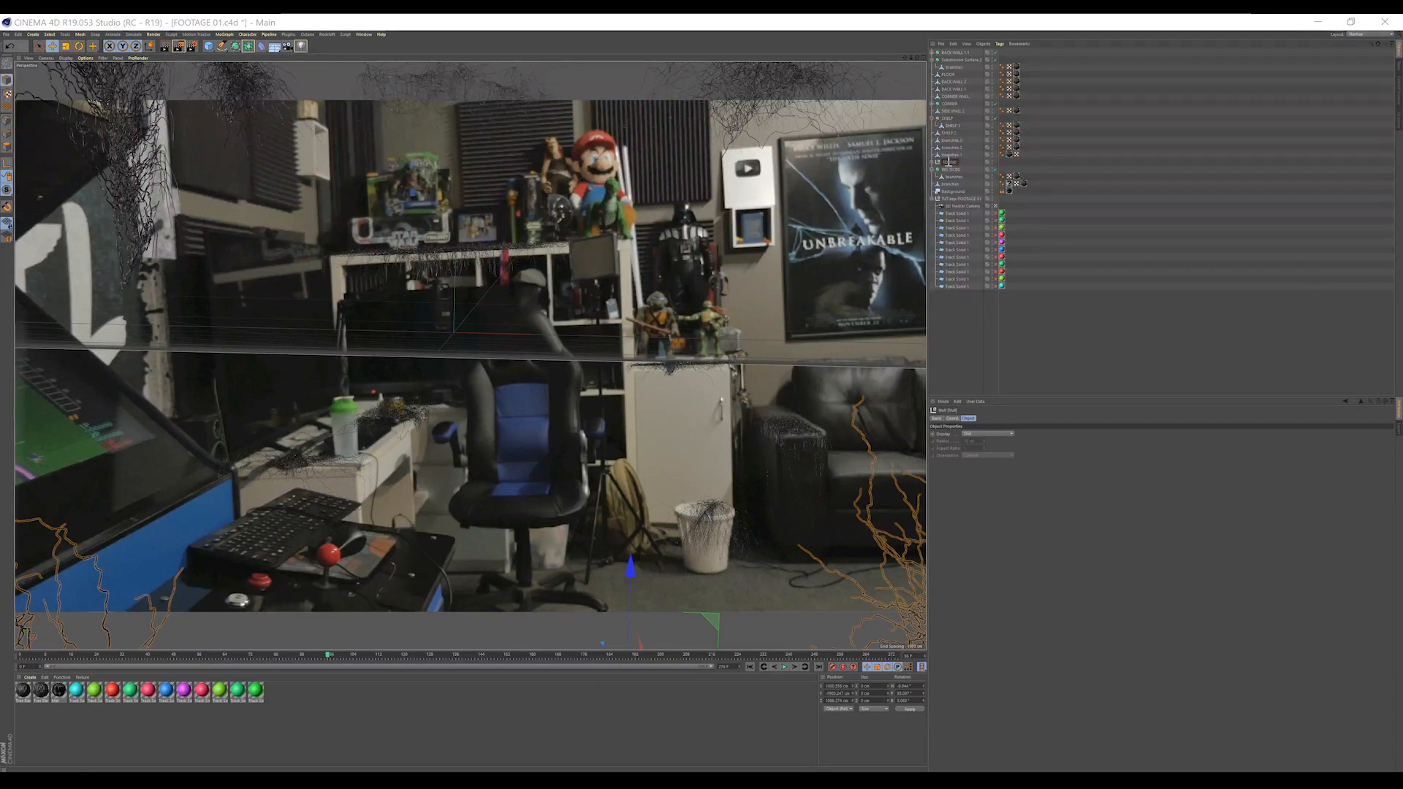
{"action": "left_click", "coordinate": [931, 169]}
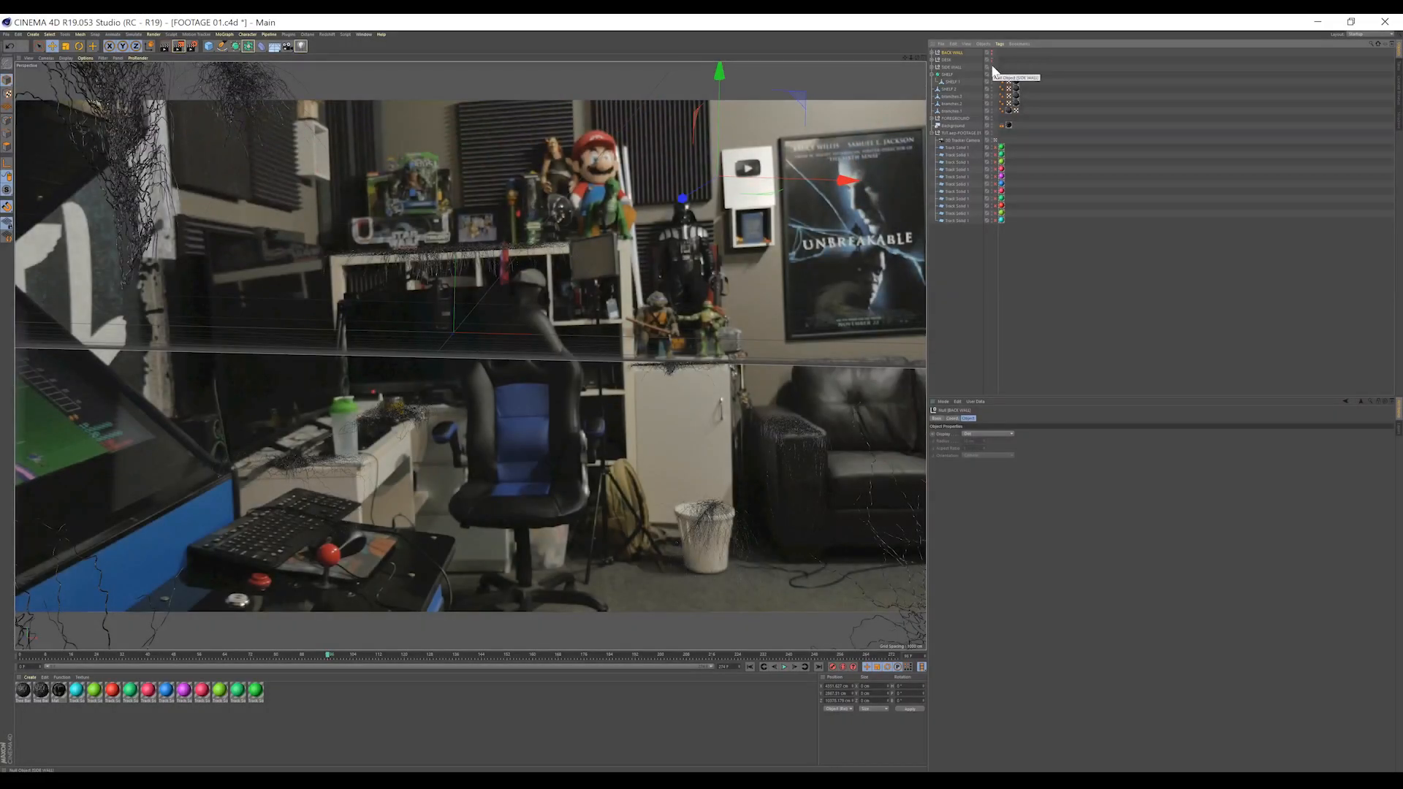
Step: Hide the SIDE WALL, DESK, shelf and loose branch objects, leaving only the FOREGROUND group visible
{"action": "left_click", "coordinate": [992, 67]}
{"action": "left_click", "coordinate": [992, 60]}
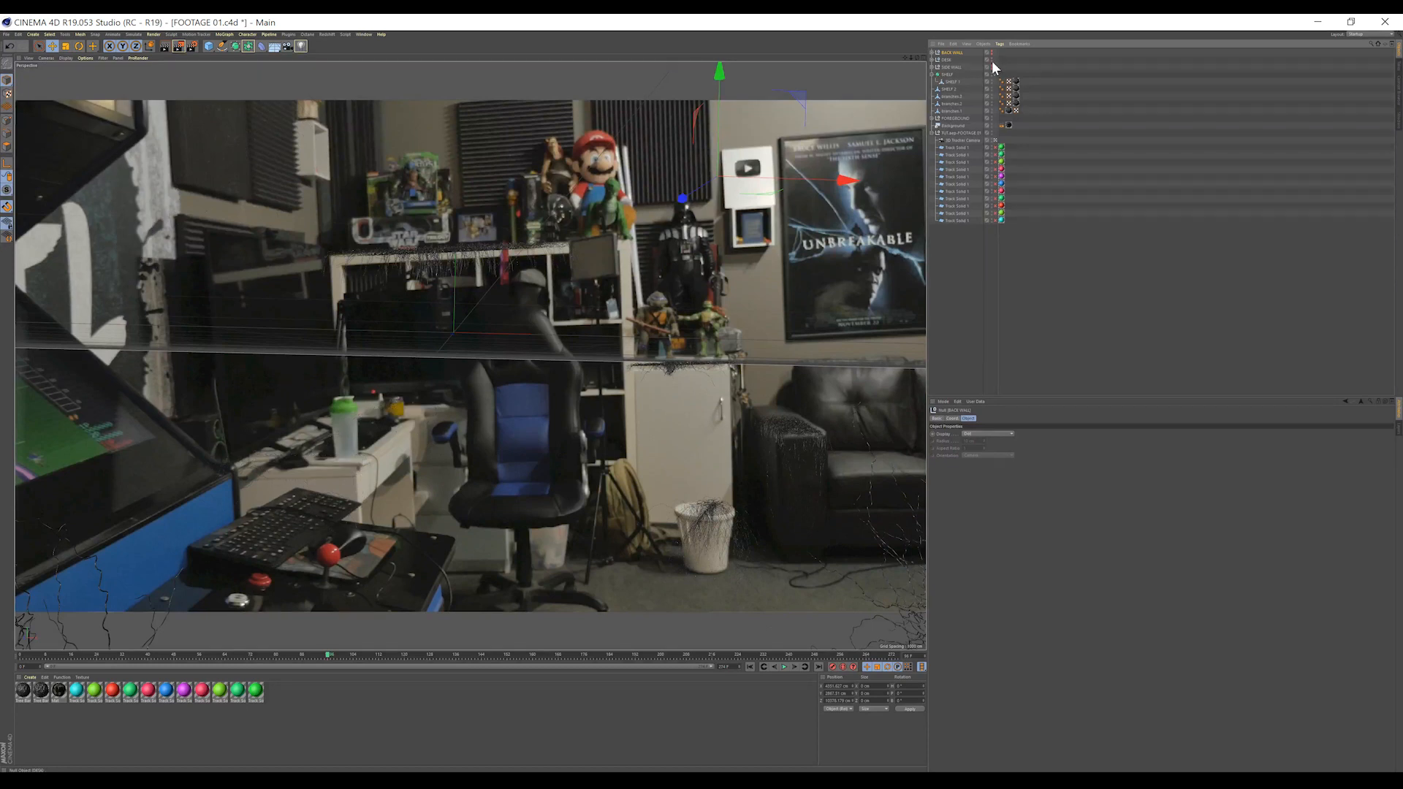
{"action": "left_click", "coordinate": [992, 74]}
{"action": "left_click", "coordinate": [992, 82]}
{"action": "left_click", "coordinate": [992, 89]}
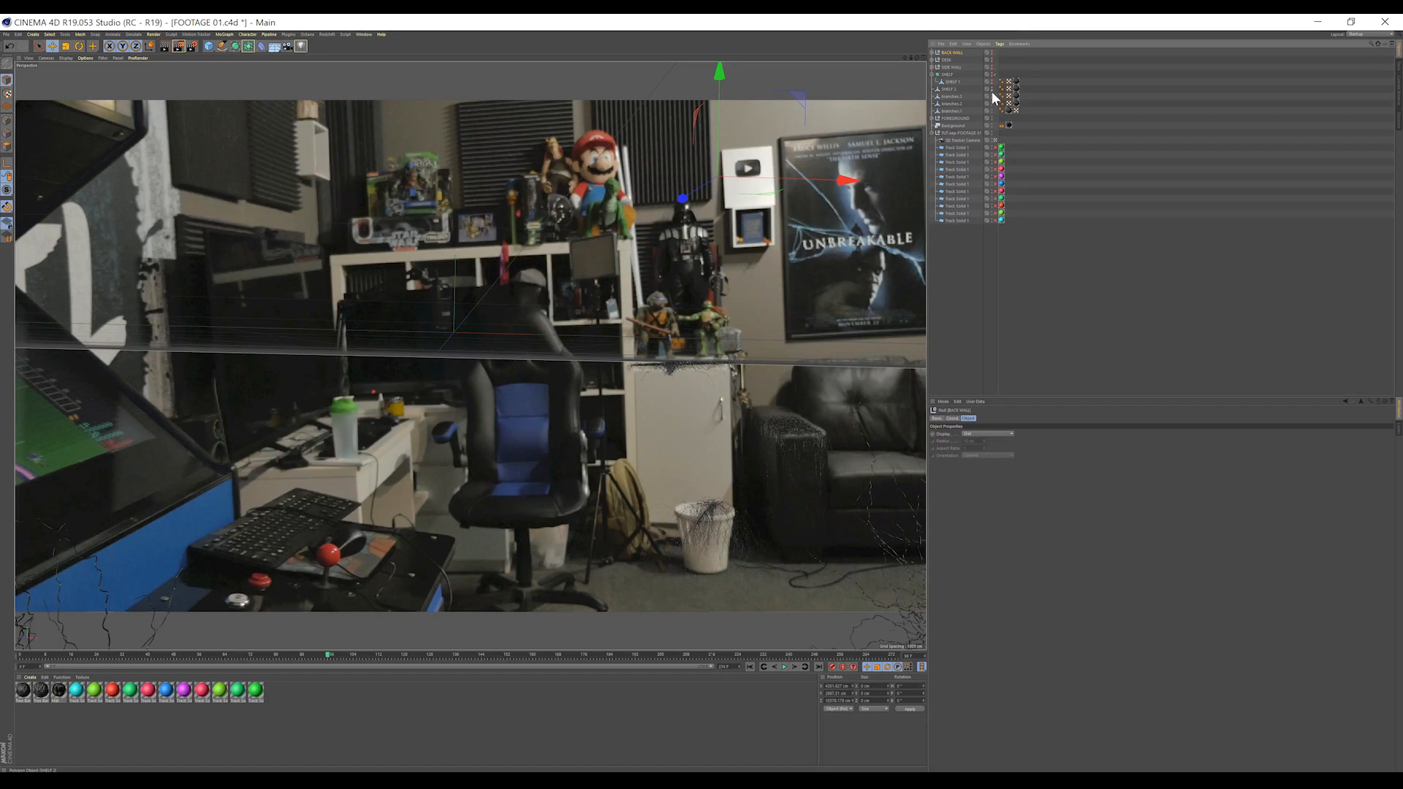
{"action": "left_click", "coordinate": [993, 97]}
{"action": "left_click", "coordinate": [992, 104]}
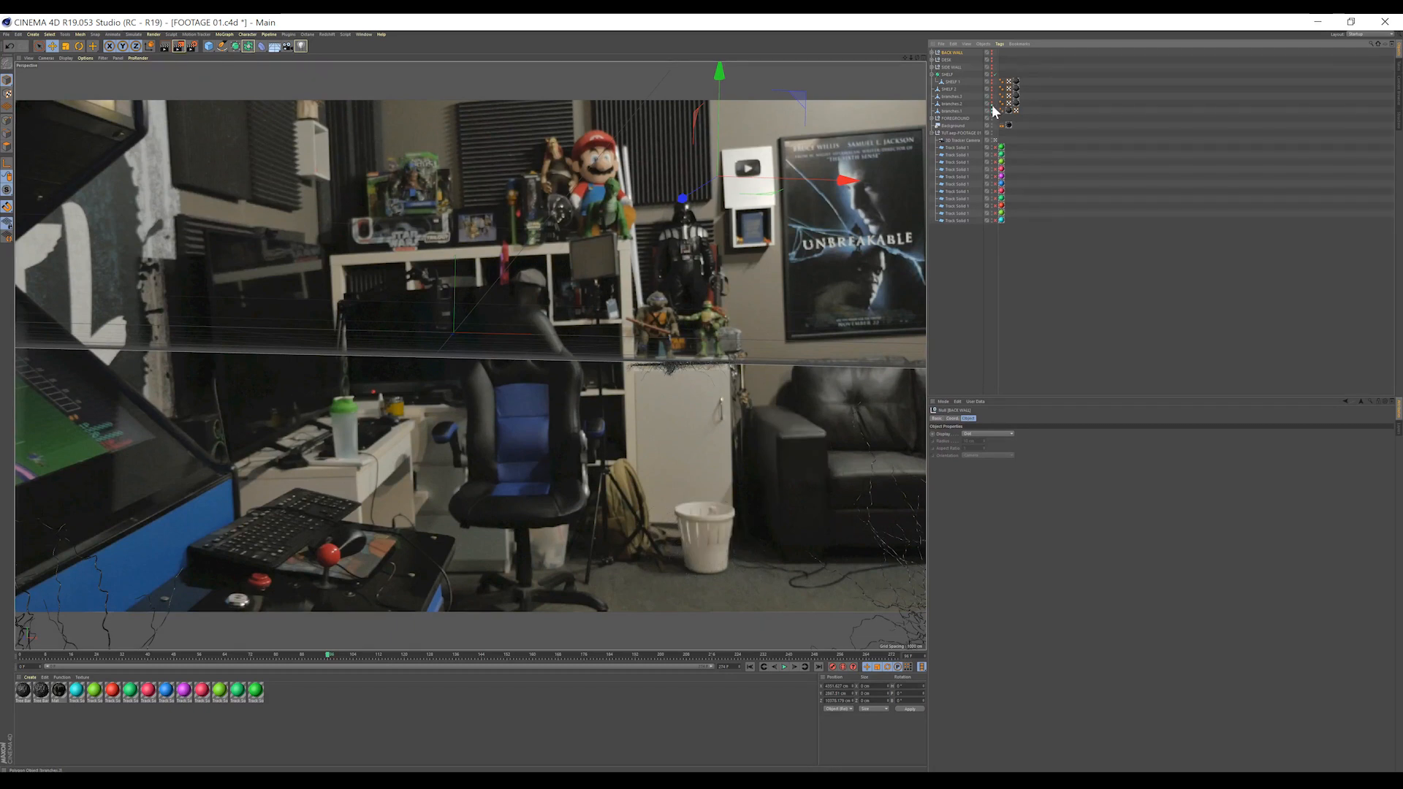
{"action": "left_click", "coordinate": [993, 111]}
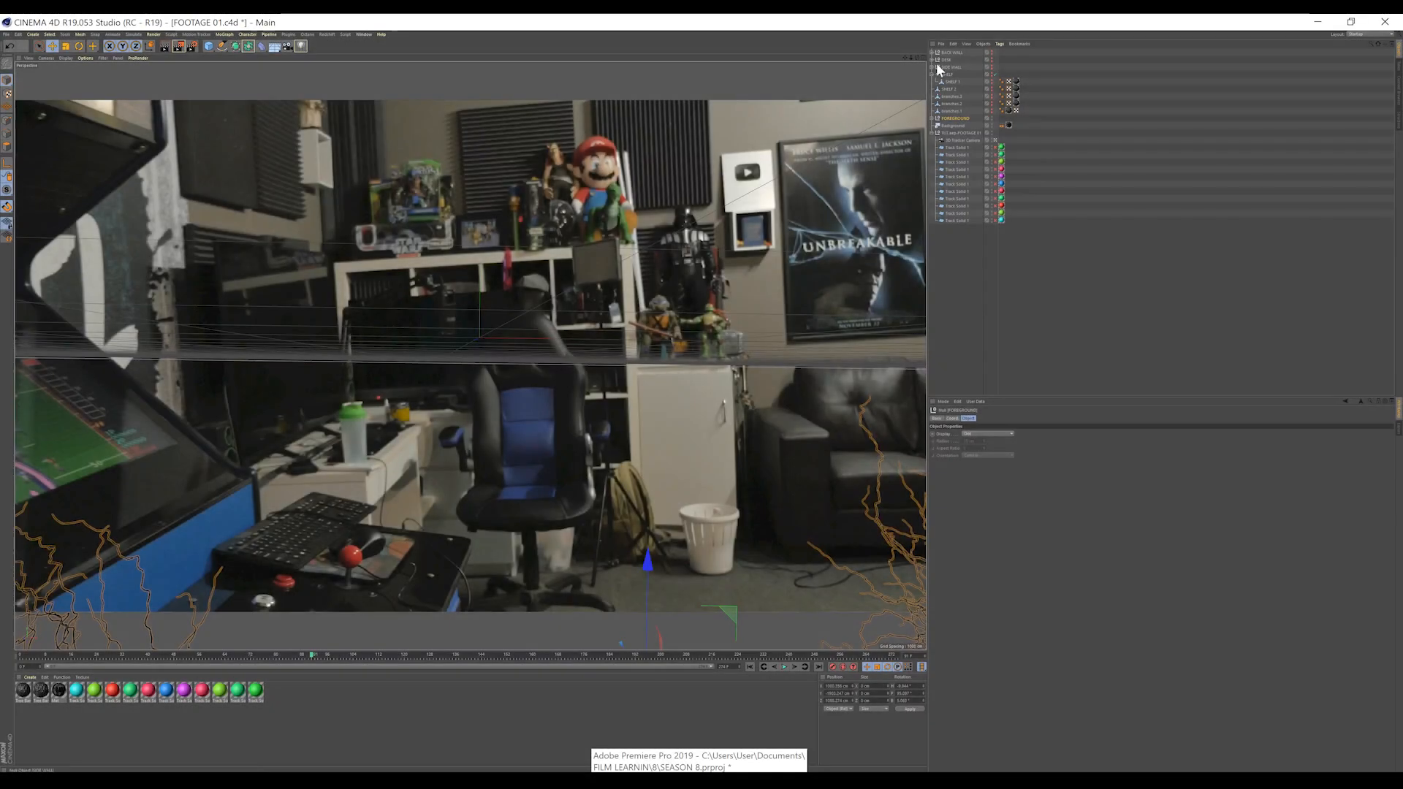
Step: Go through the branch groups and loose branches in the object list, ending on the FOREGROUND group
{"action": "left_click", "coordinate": [942, 60]}
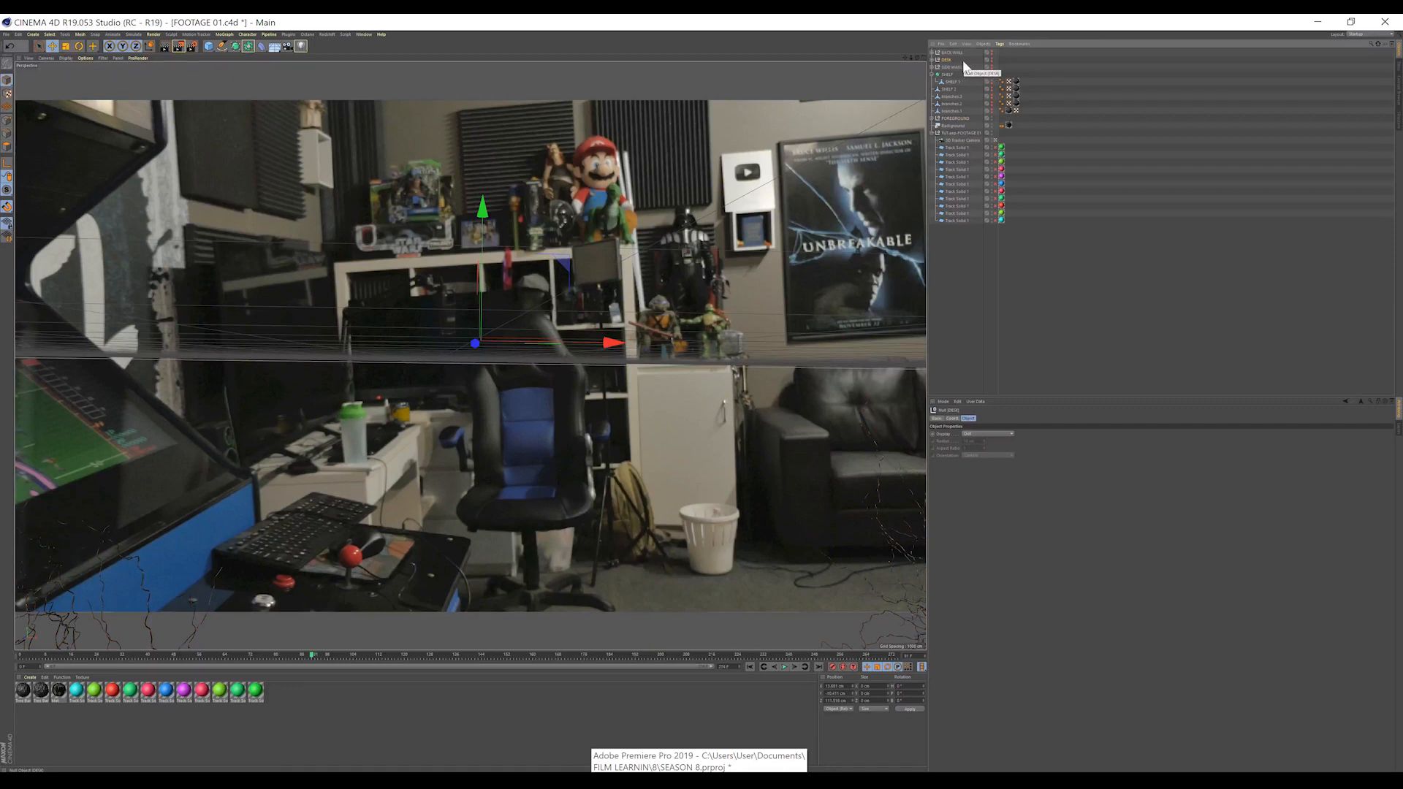
{"action": "left_click", "coordinate": [953, 52]}
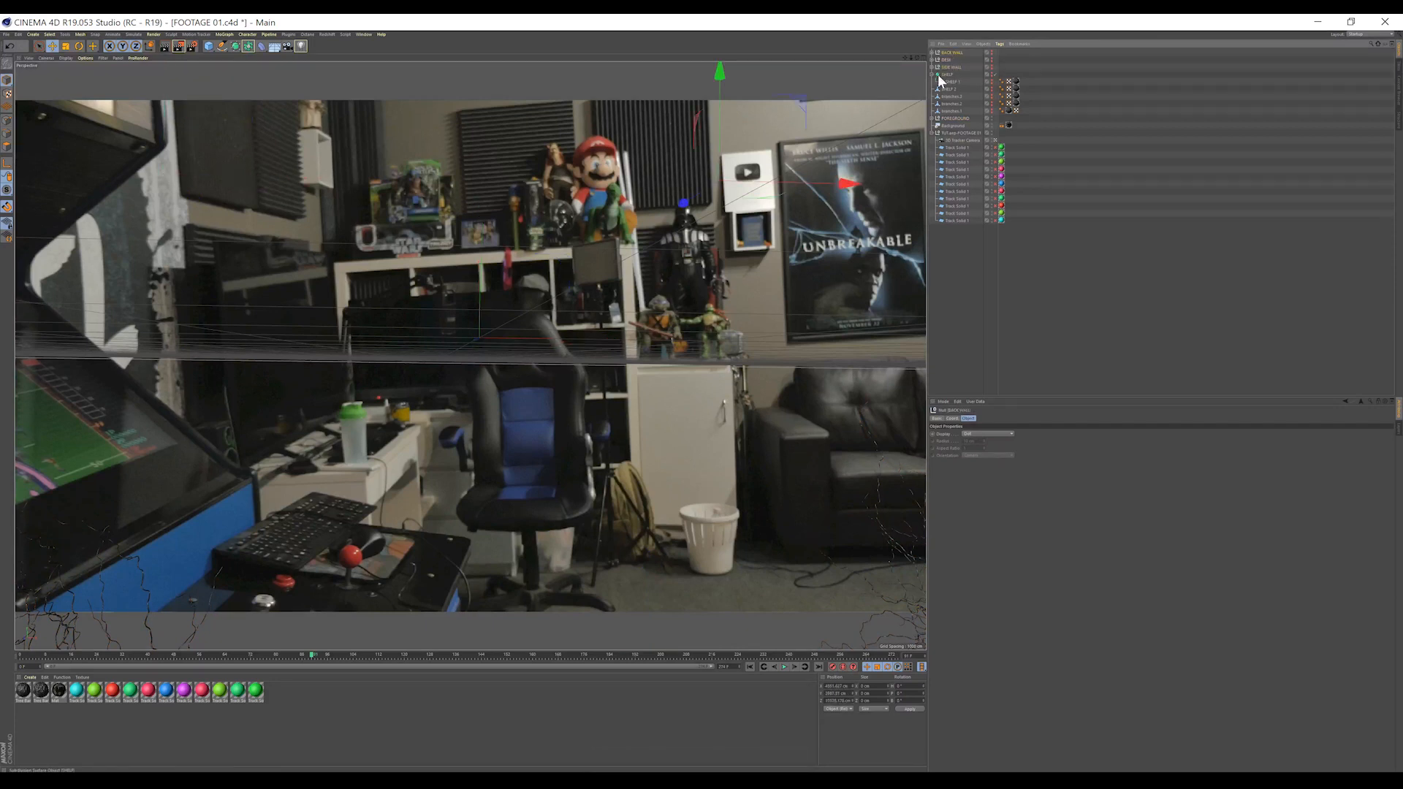
{"action": "left_click", "coordinate": [948, 82]}
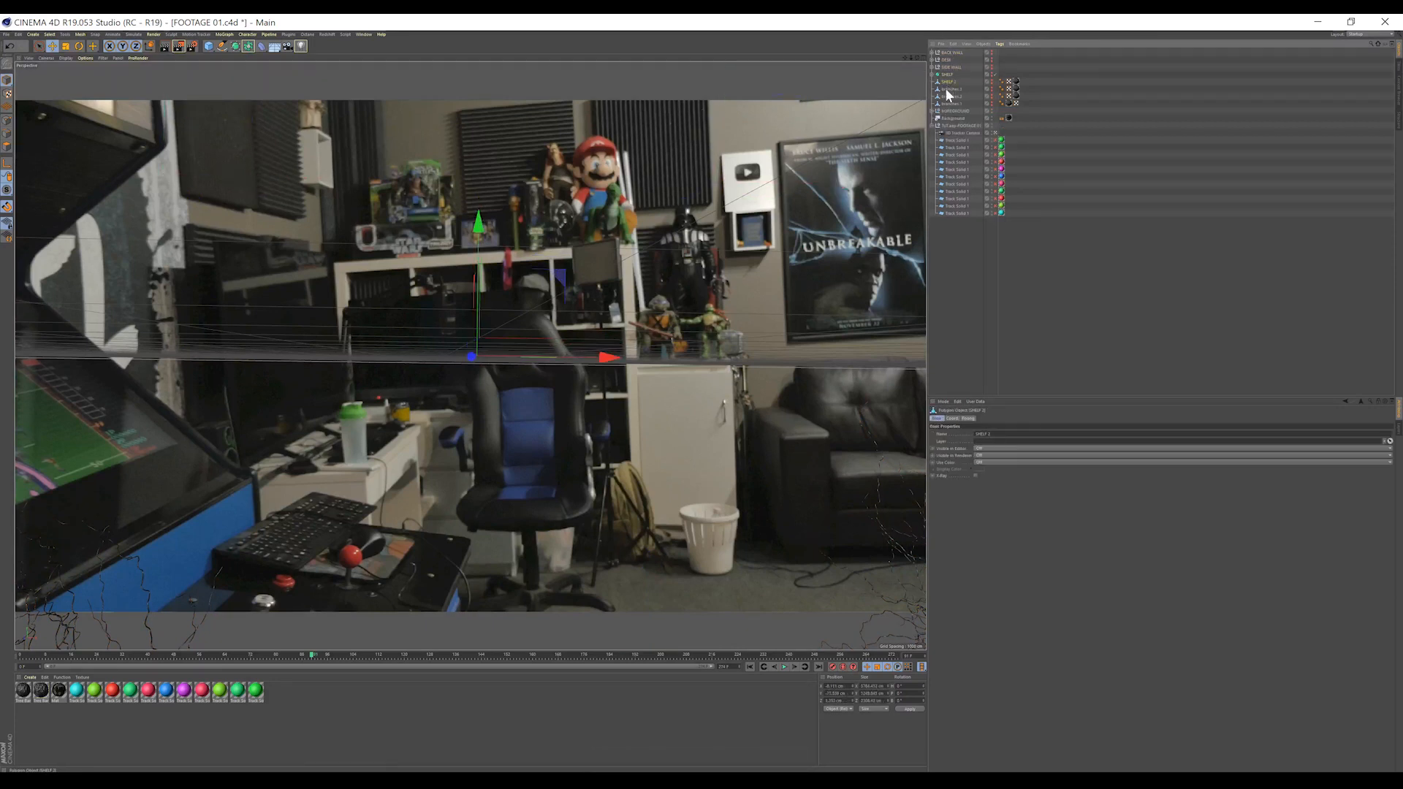
{"action": "left_click", "coordinate": [946, 103]}
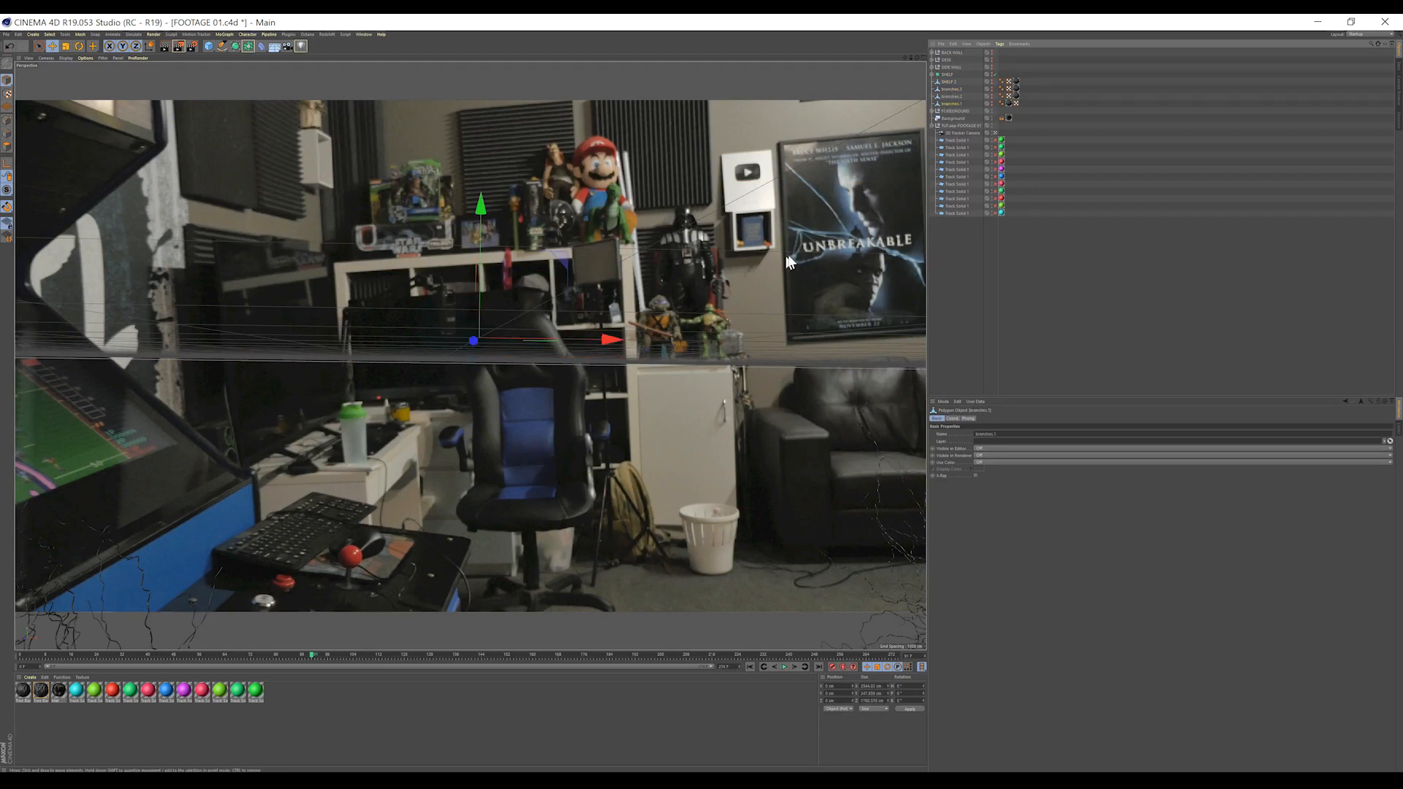
{"action": "left_click", "coordinate": [961, 110]}
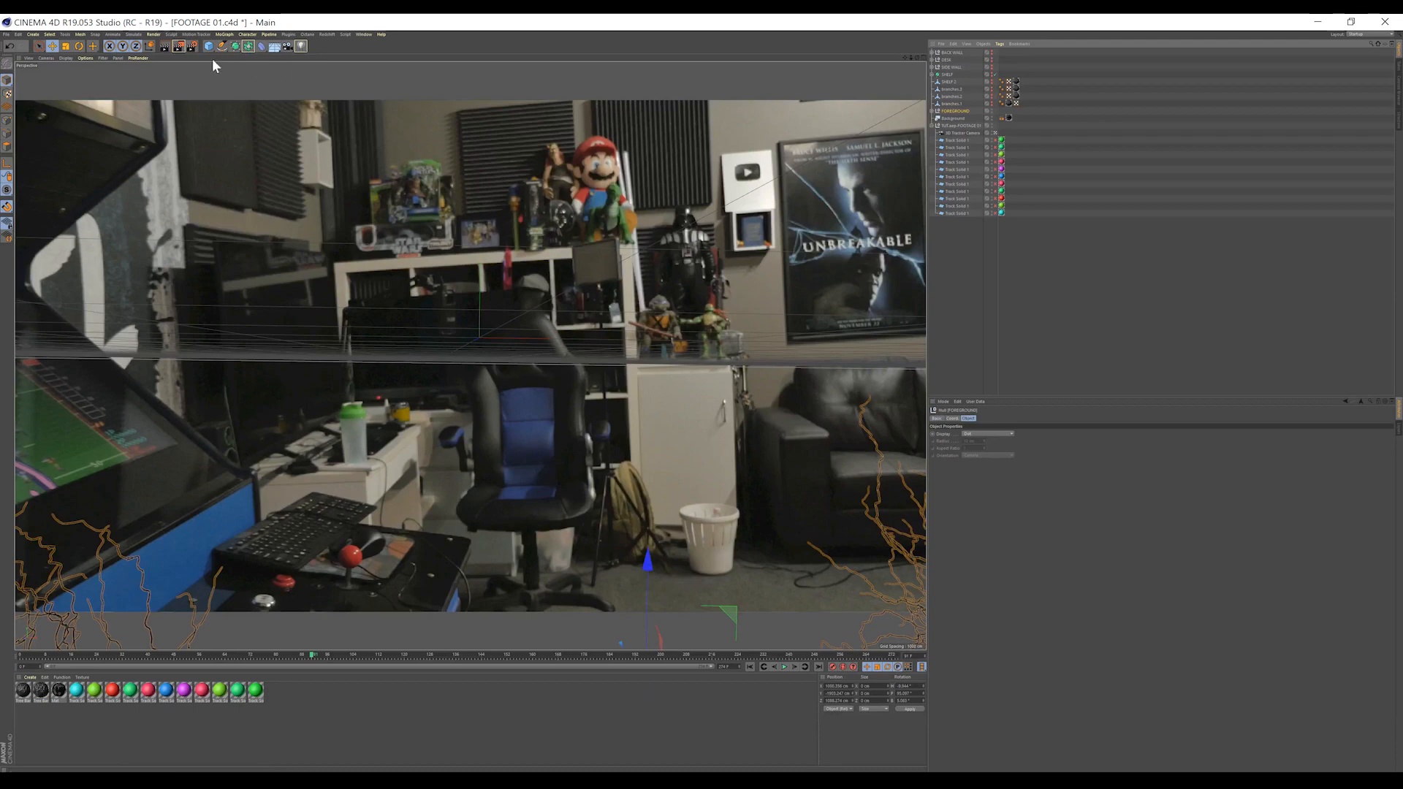
Step: Check the render settings and save a copy of the project as FOREGROUND
{"action": "left_click", "coordinate": [193, 49]}
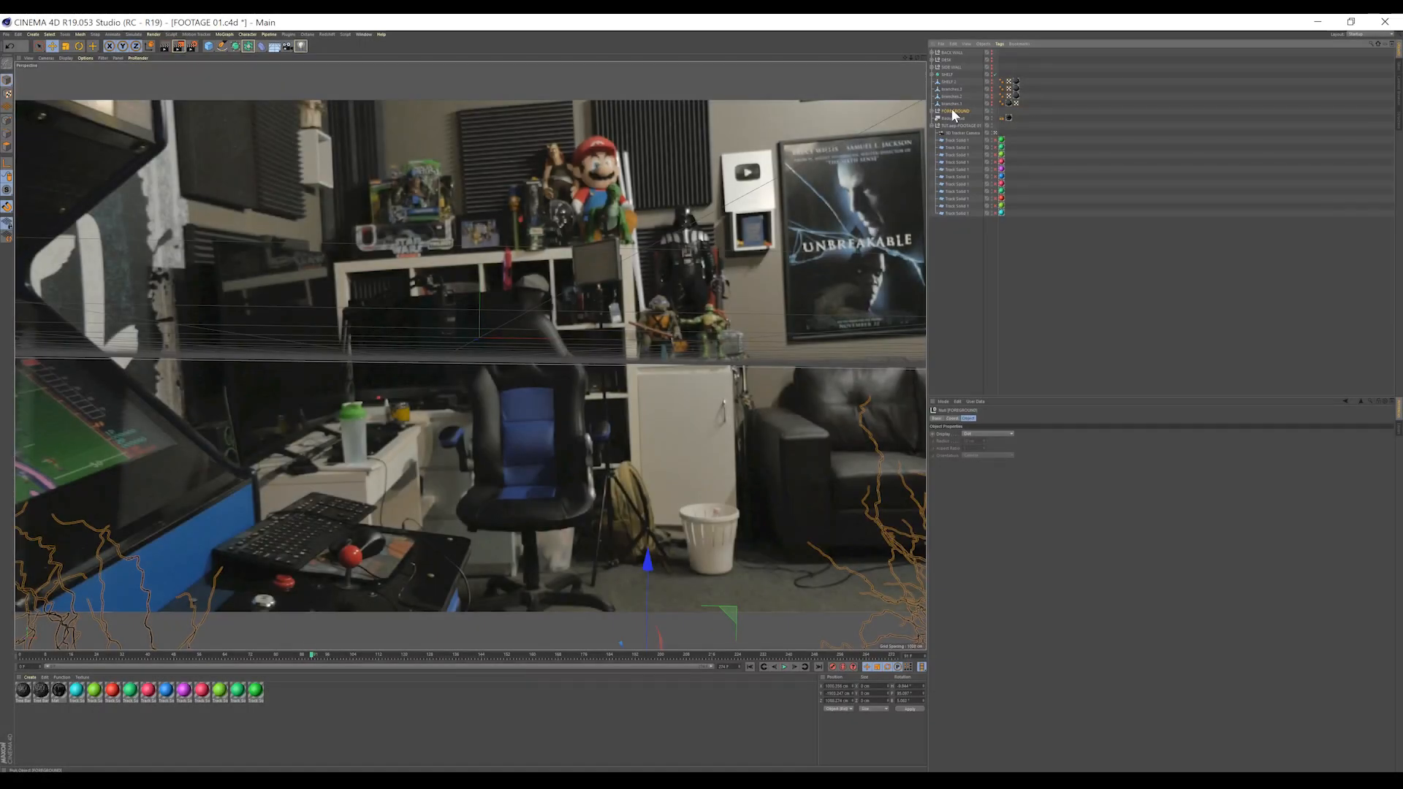
{"action": "left_click", "coordinate": [6, 34]}
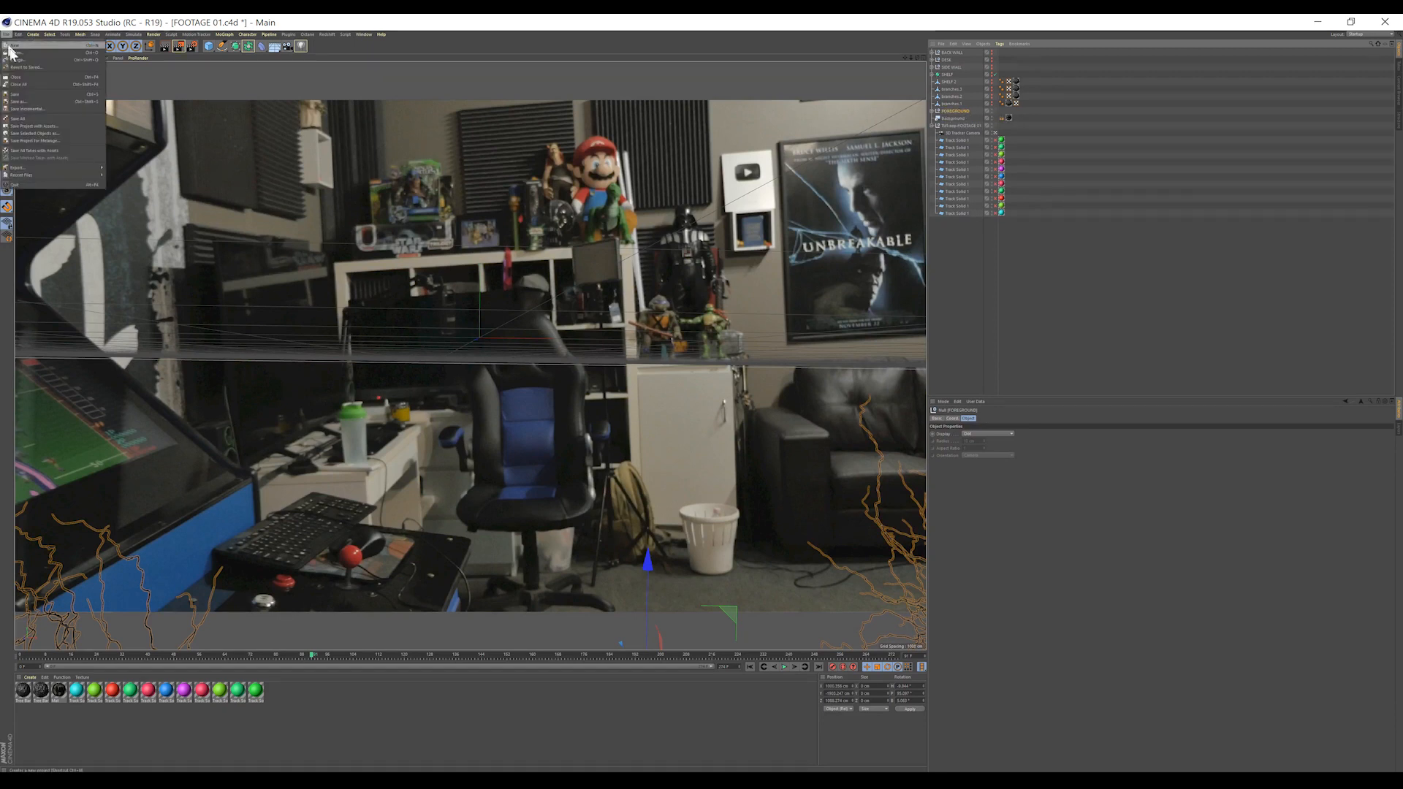
{"action": "left_click", "coordinate": [19, 98]}
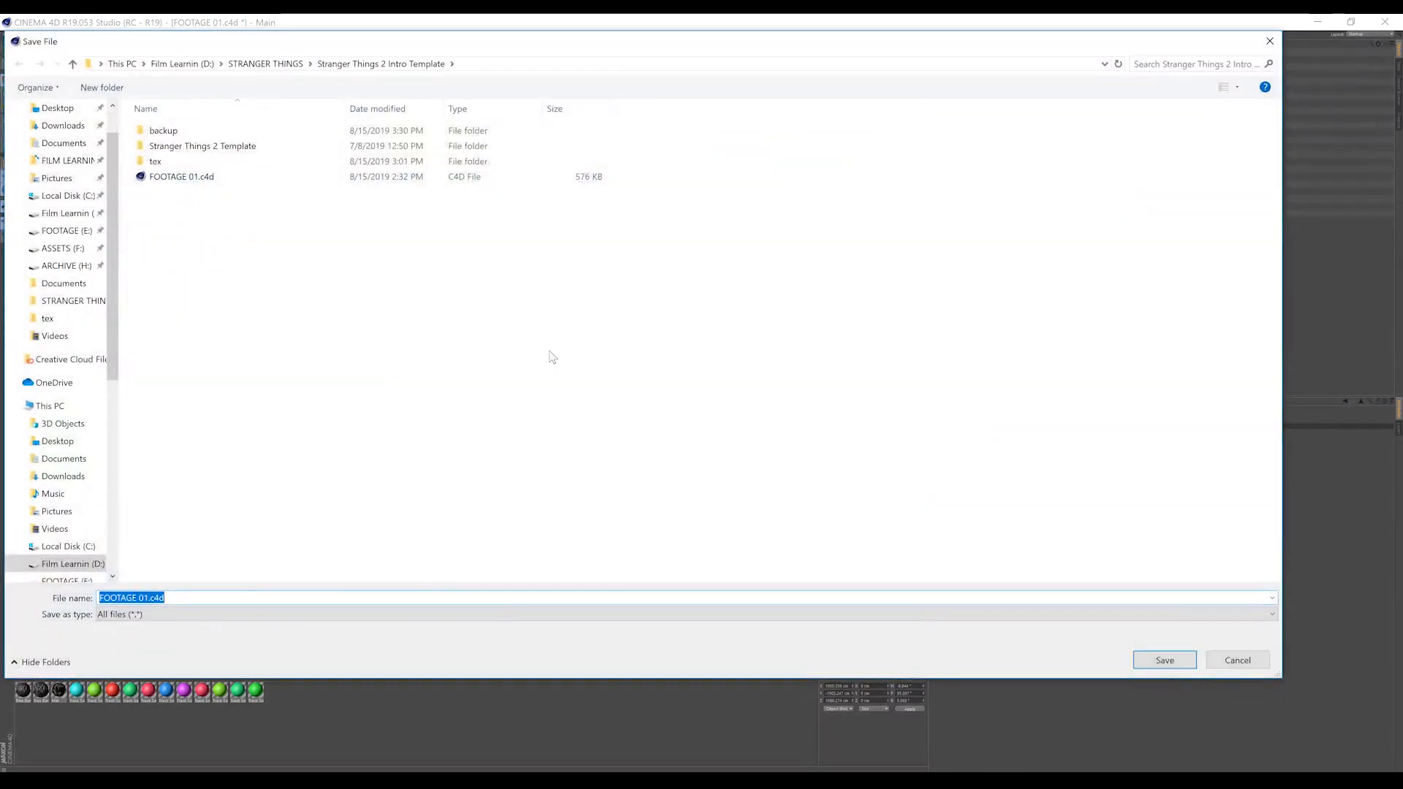
{"action": "type", "text": "FOREGROUND"}
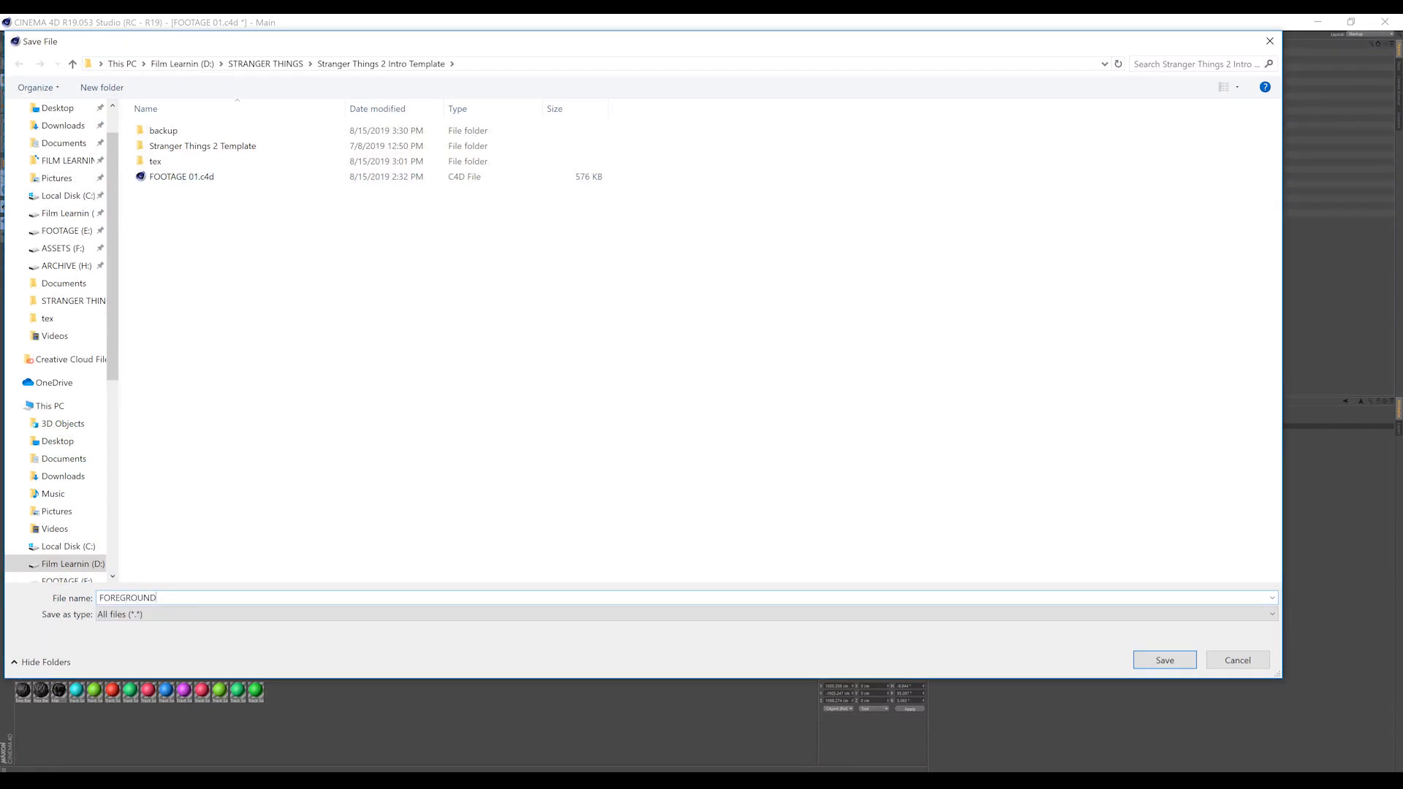
{"action": "key", "text": "Return"}
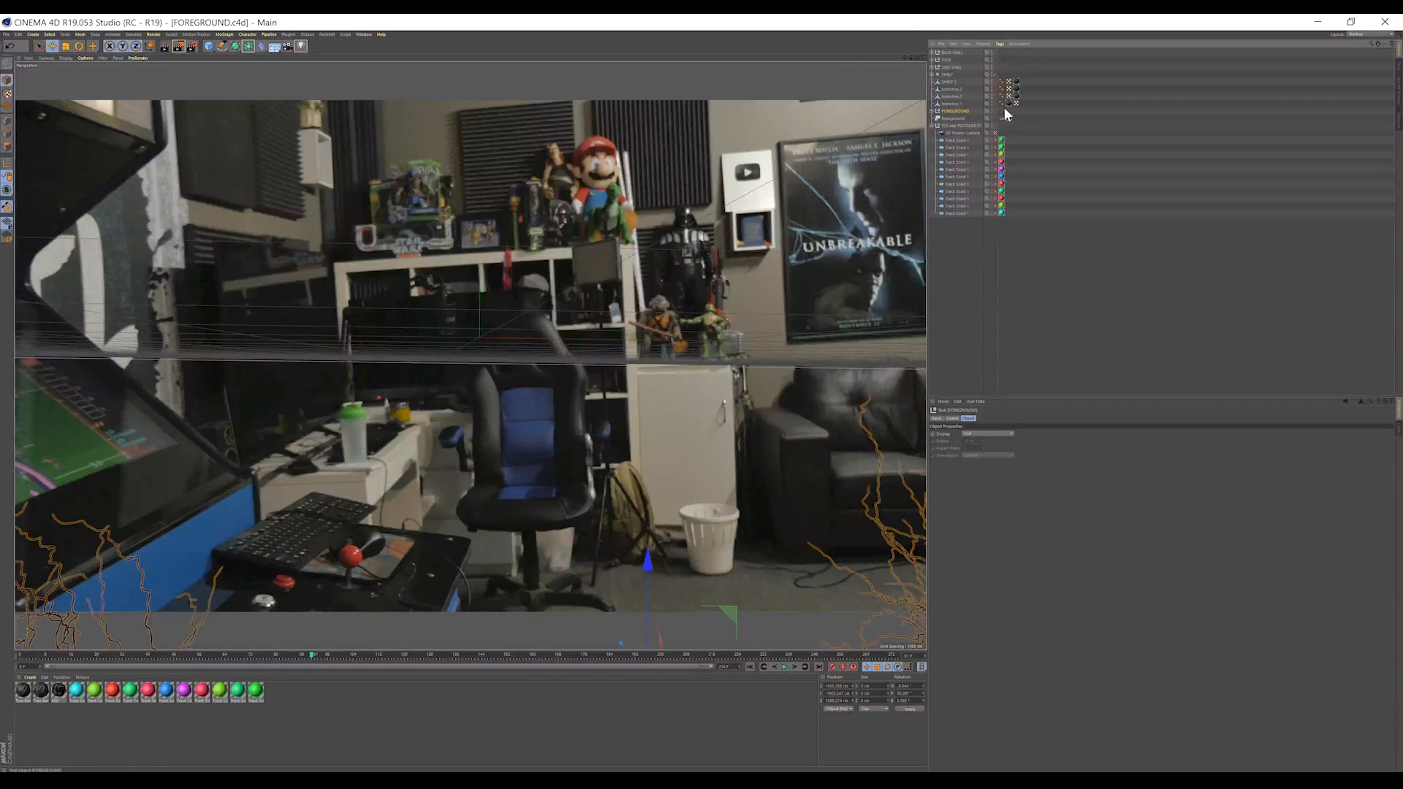
Step: Hide the FOREGROUND group and make the SIDE WALL group visible instead
{"action": "left_click", "coordinate": [991, 110]}
{"action": "left_click", "coordinate": [992, 110]}
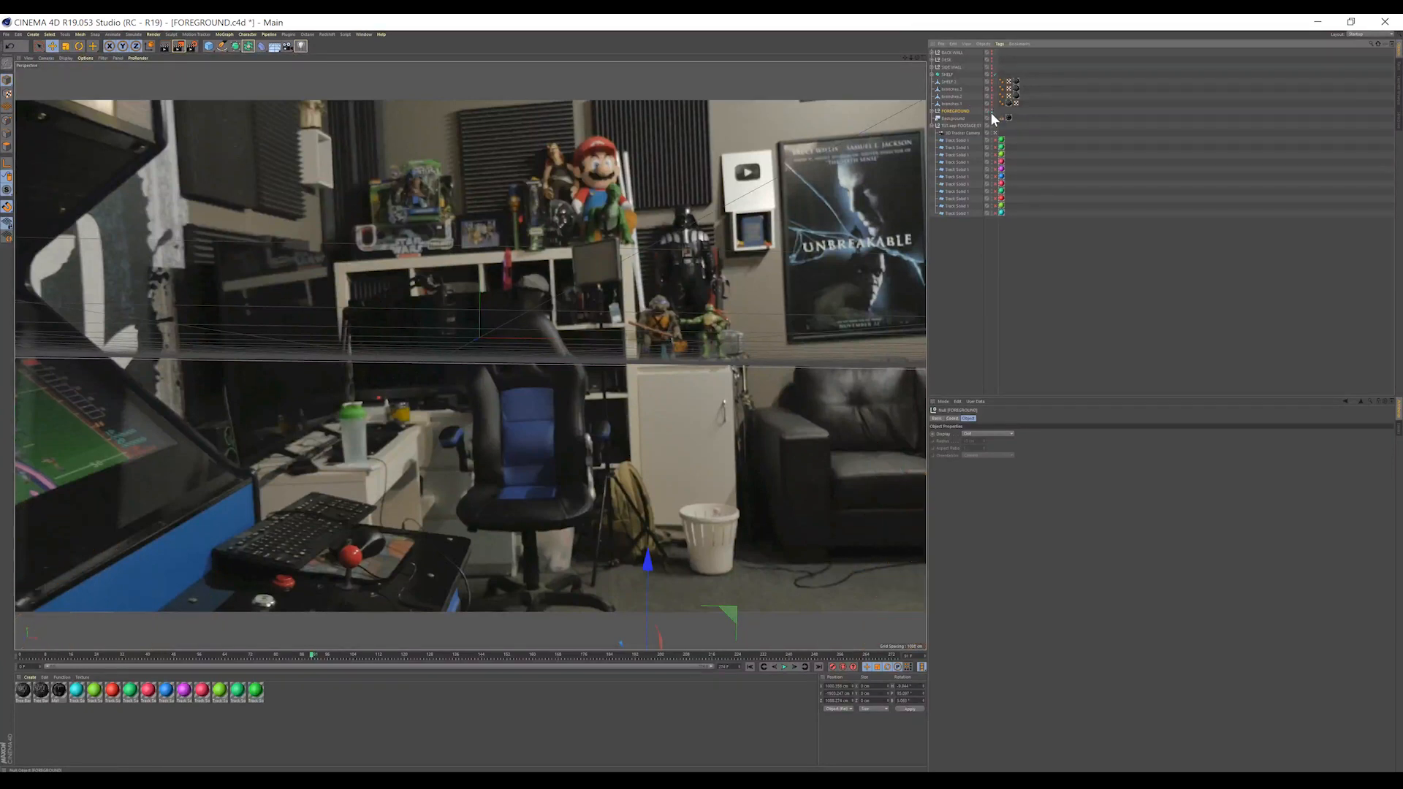
{"action": "left_click", "coordinate": [991, 66], "text": "alt"}
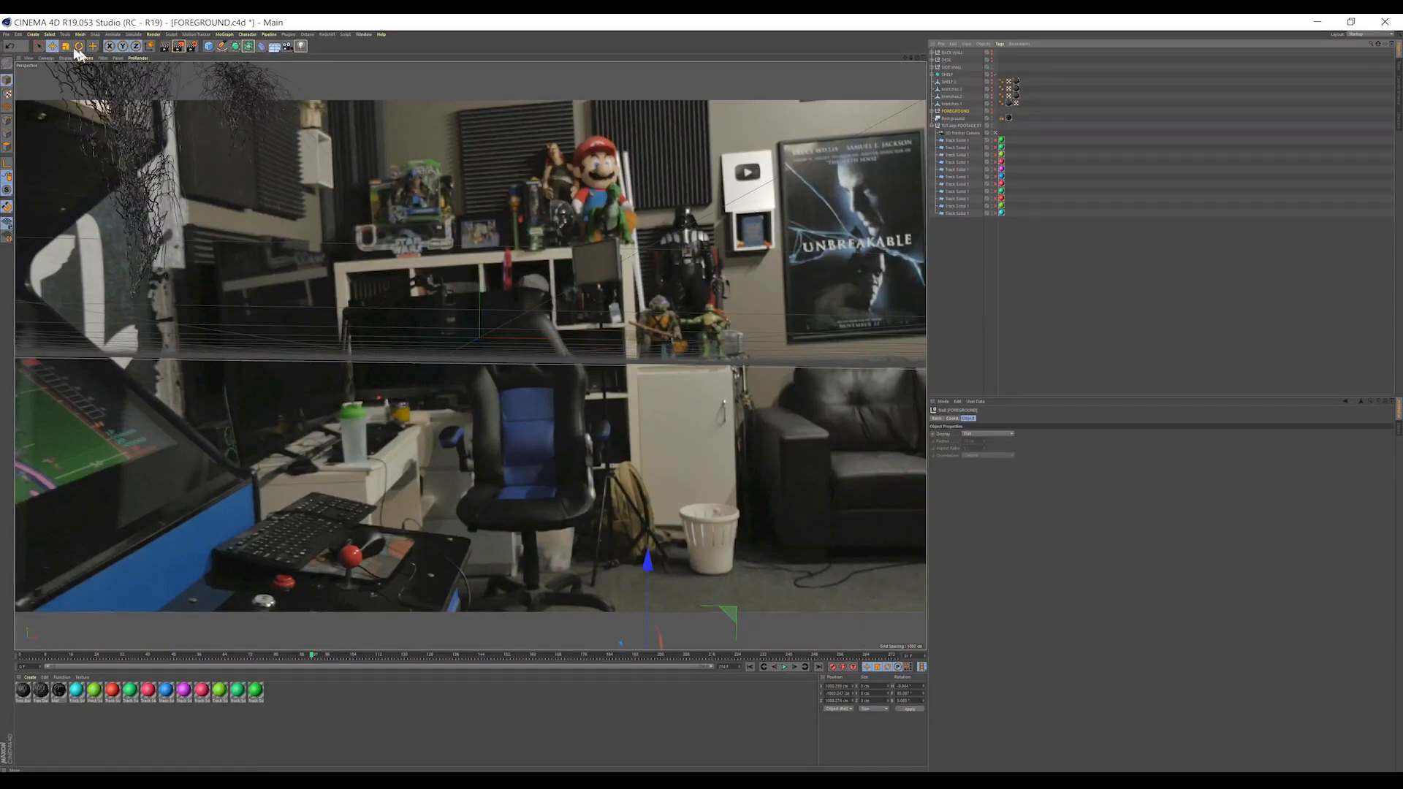
Step: Save a copy of the project as SIDE WALL in the Stranger Things 2 Intro Template folder
{"action": "left_click", "coordinate": [6, 34]}
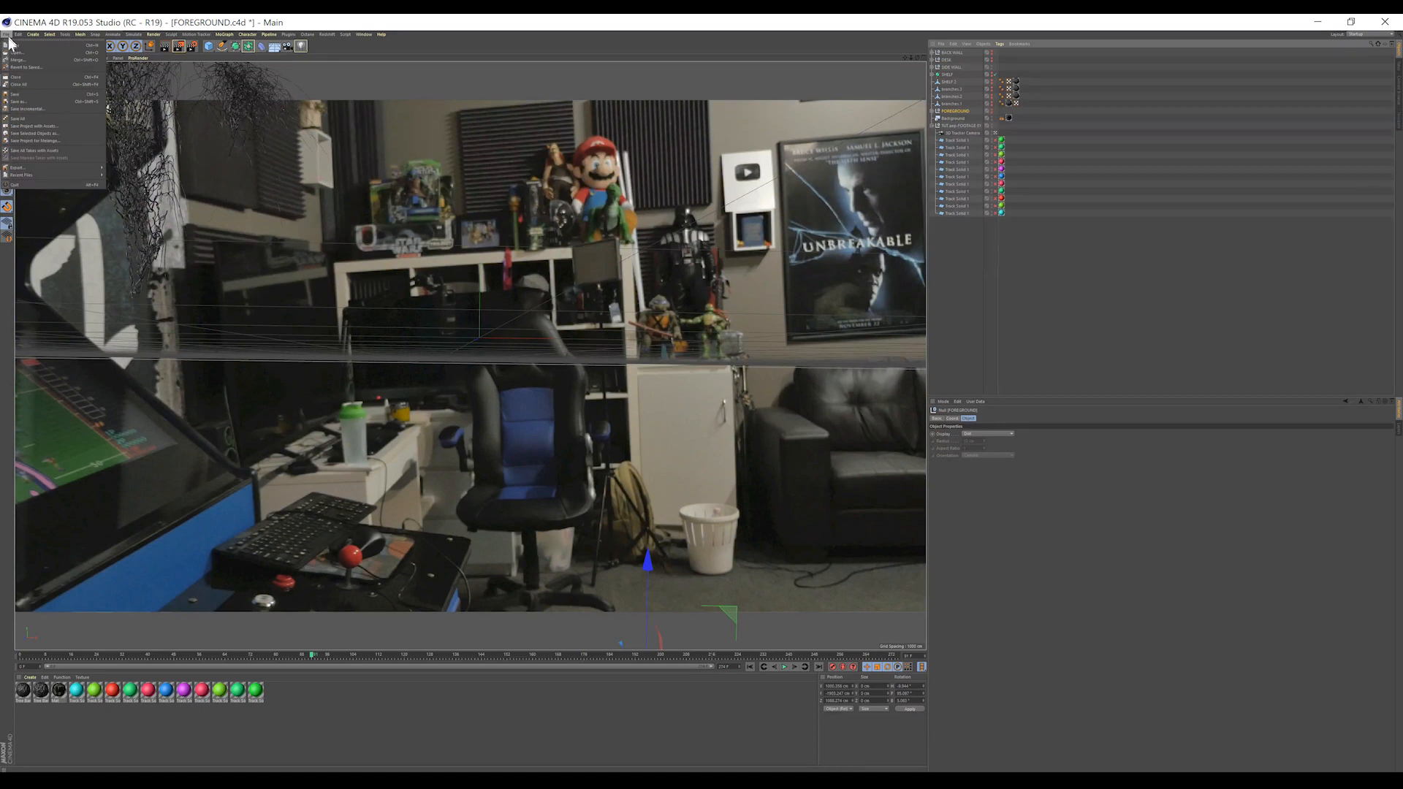
{"action": "left_click", "coordinate": [18, 113]}
{"action": "type", "text": "SIDE WALL"}
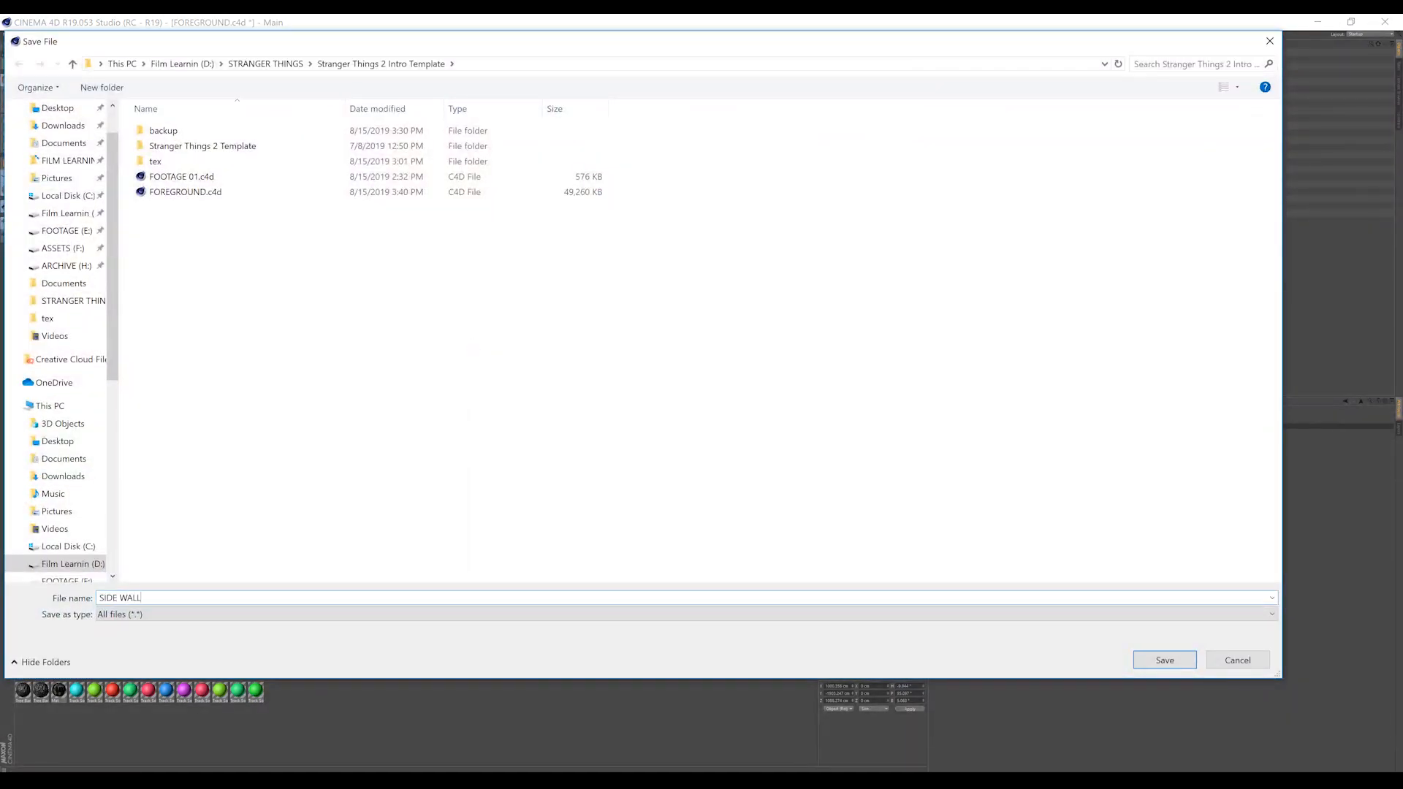
{"action": "key", "text": "Return"}
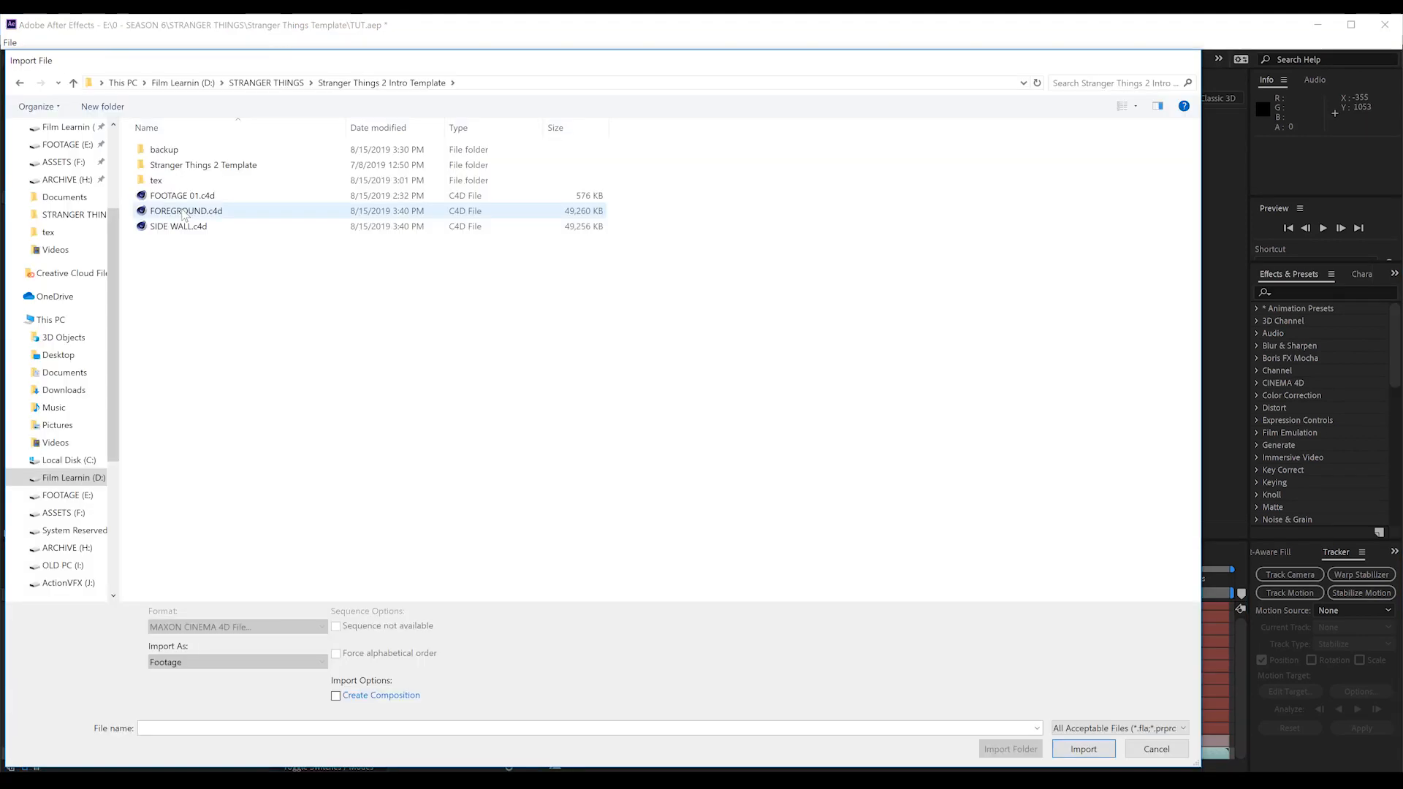
Step: In After Effects, import FOREGROUND.c4d, make a new composition from it and set its CINEWARE renderer to Standard (Final)
{"action": "double_click", "coordinate": [189, 209]}
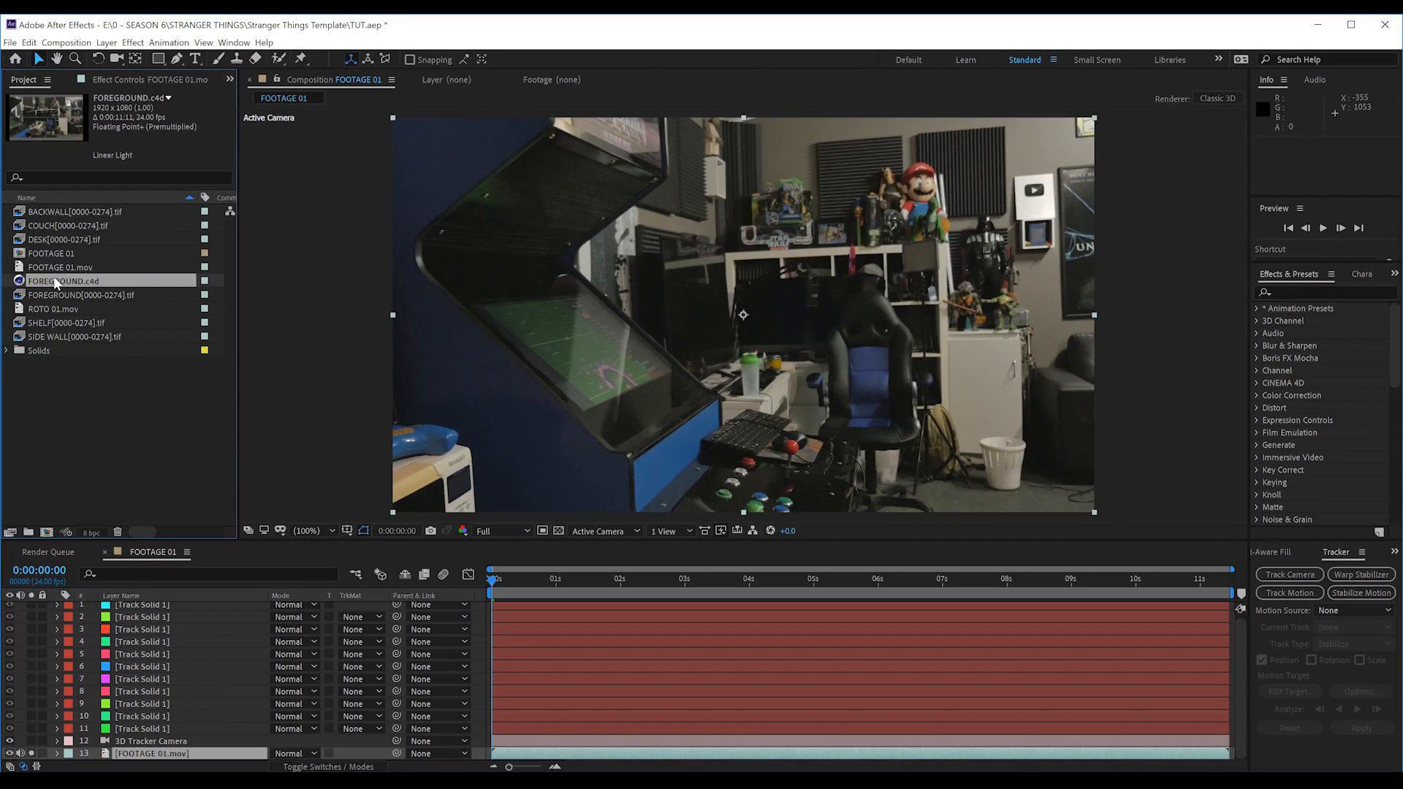
{"action": "left_click", "coordinate": [44, 531]}
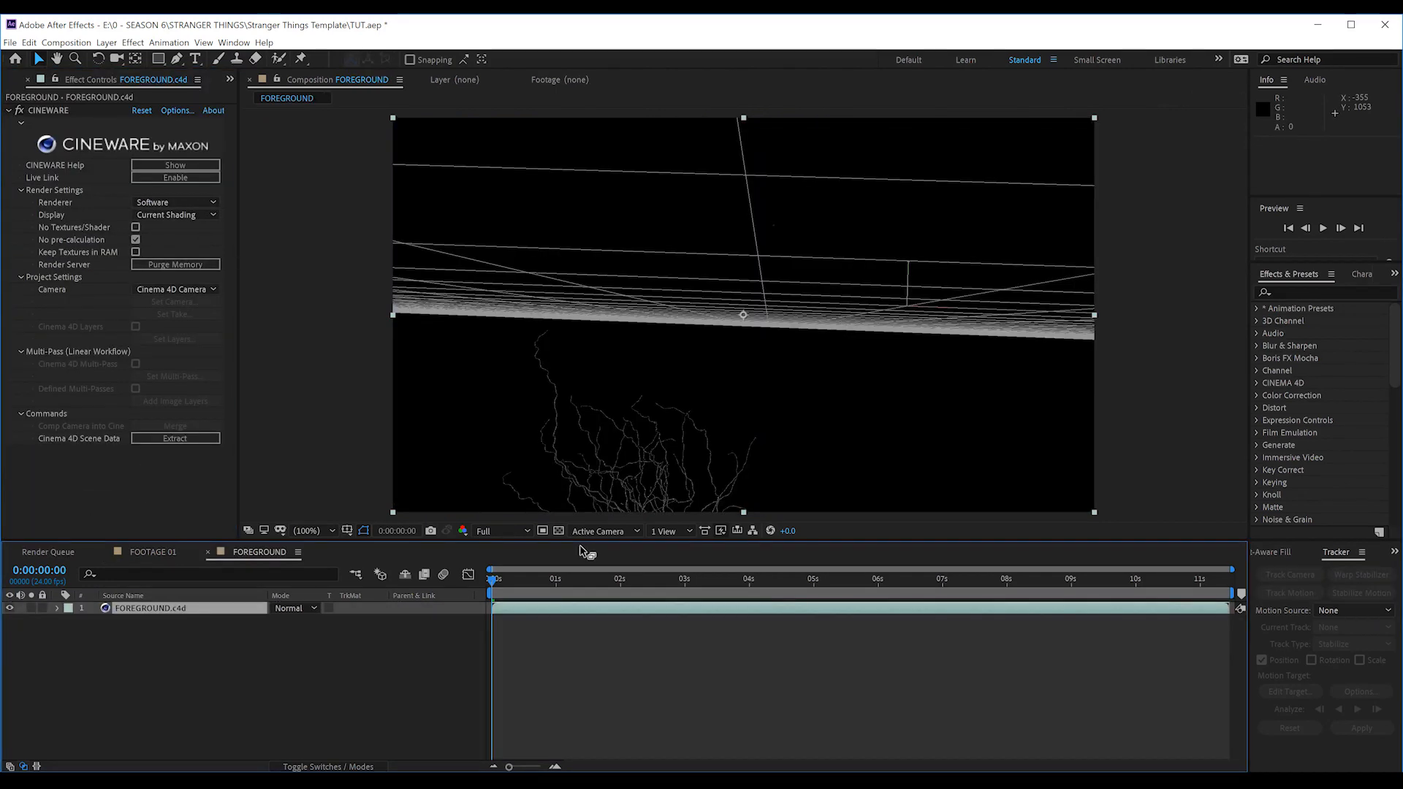
{"action": "left_click", "coordinate": [174, 204]}
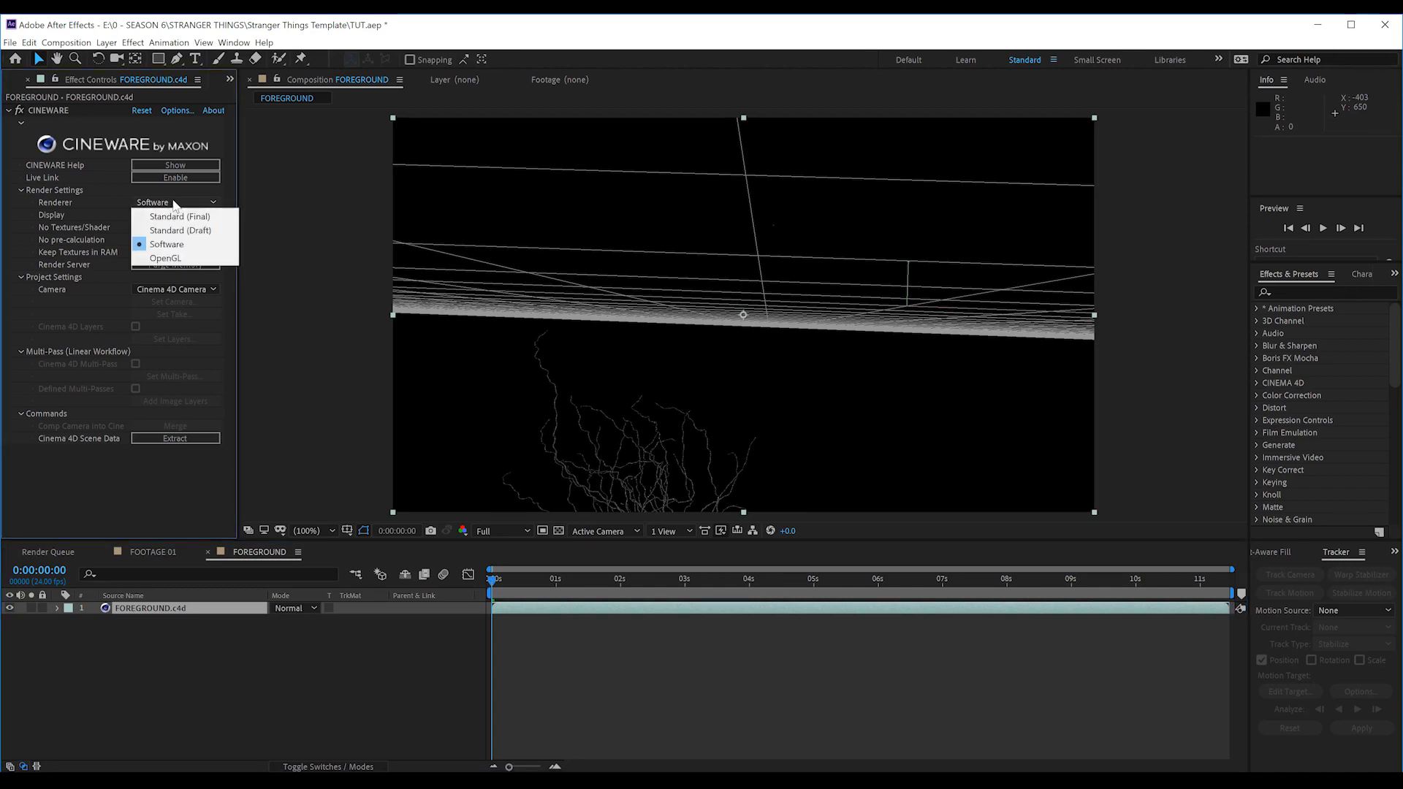
Step: Add the FOREGROUND composition to the render queue and set its output to QuickTime with RGB + Alpha channels
{"action": "key", "text": "ctrl+m"}
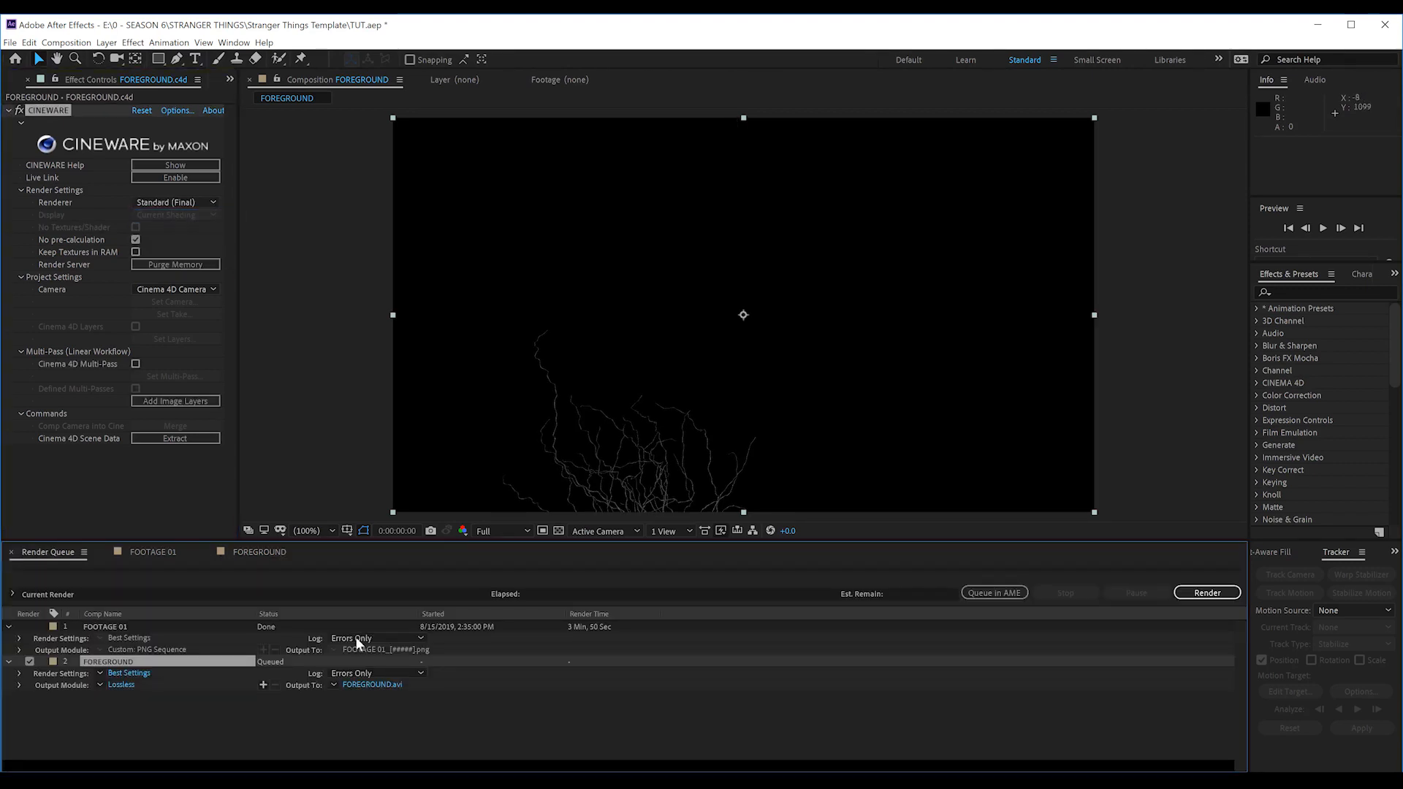
{"action": "left_click", "coordinate": [123, 685]}
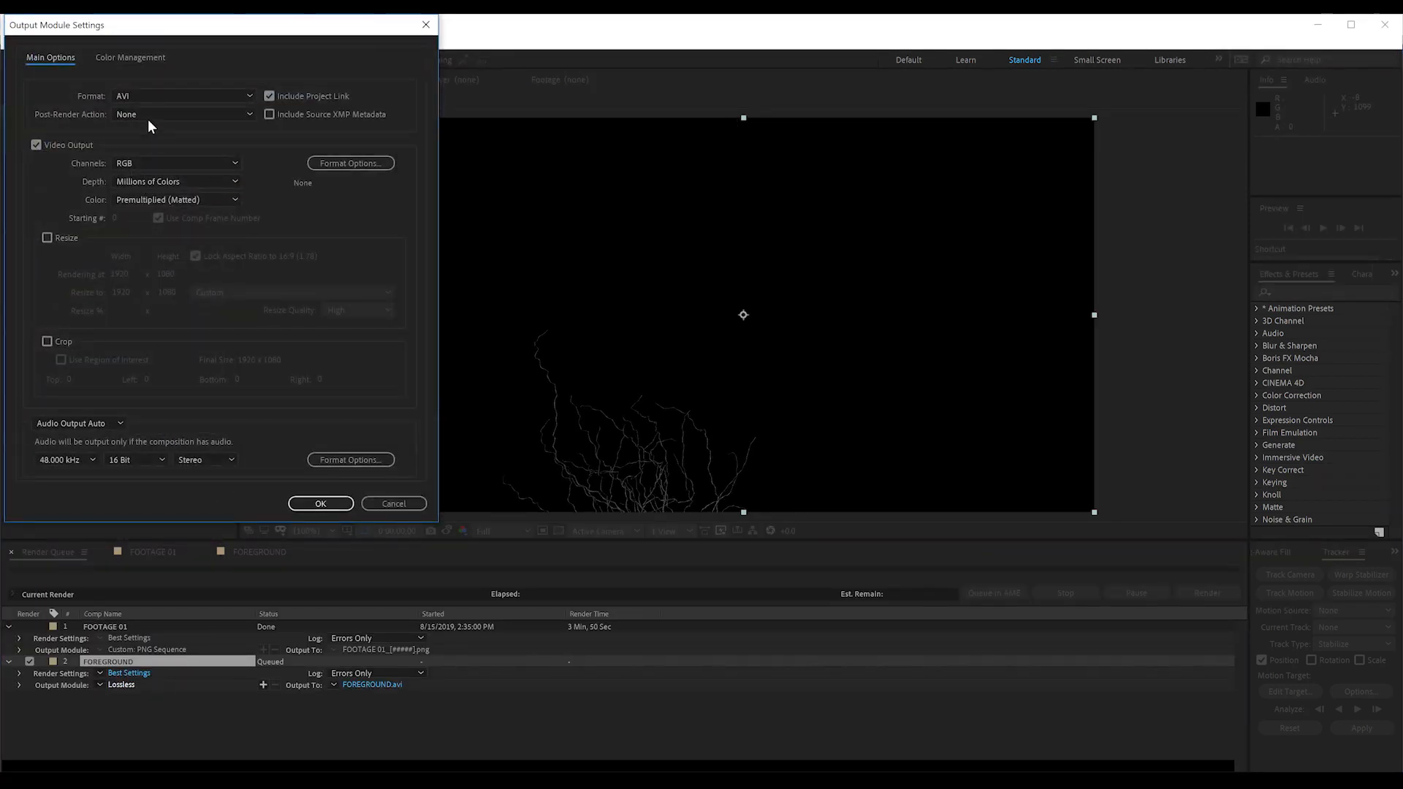
{"action": "left_click", "coordinate": [142, 92]}
{"action": "left_click", "coordinate": [155, 256]}
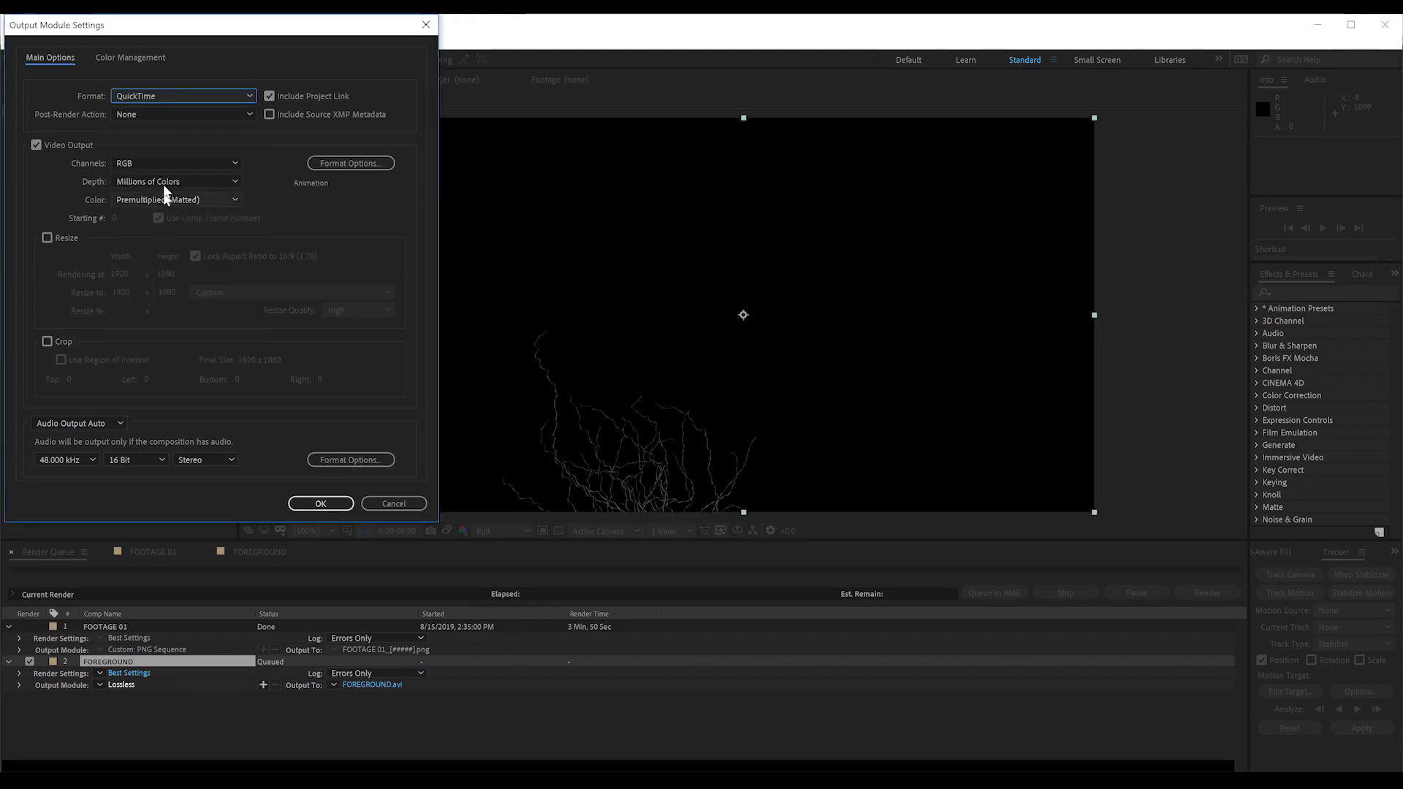
{"action": "left_click", "coordinate": [162, 162]}
{"action": "left_click", "coordinate": [153, 209]}
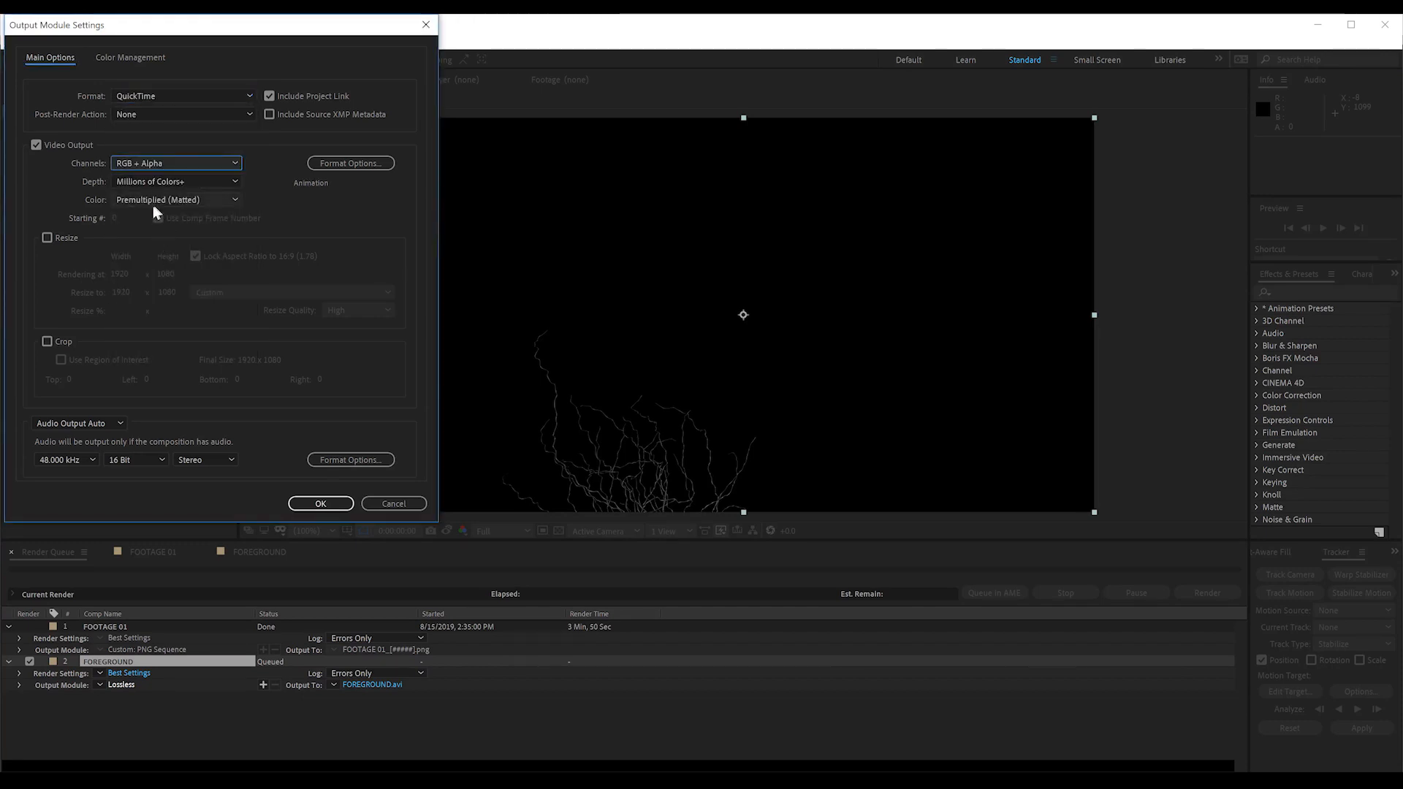
{"action": "left_click", "coordinate": [327, 502]}
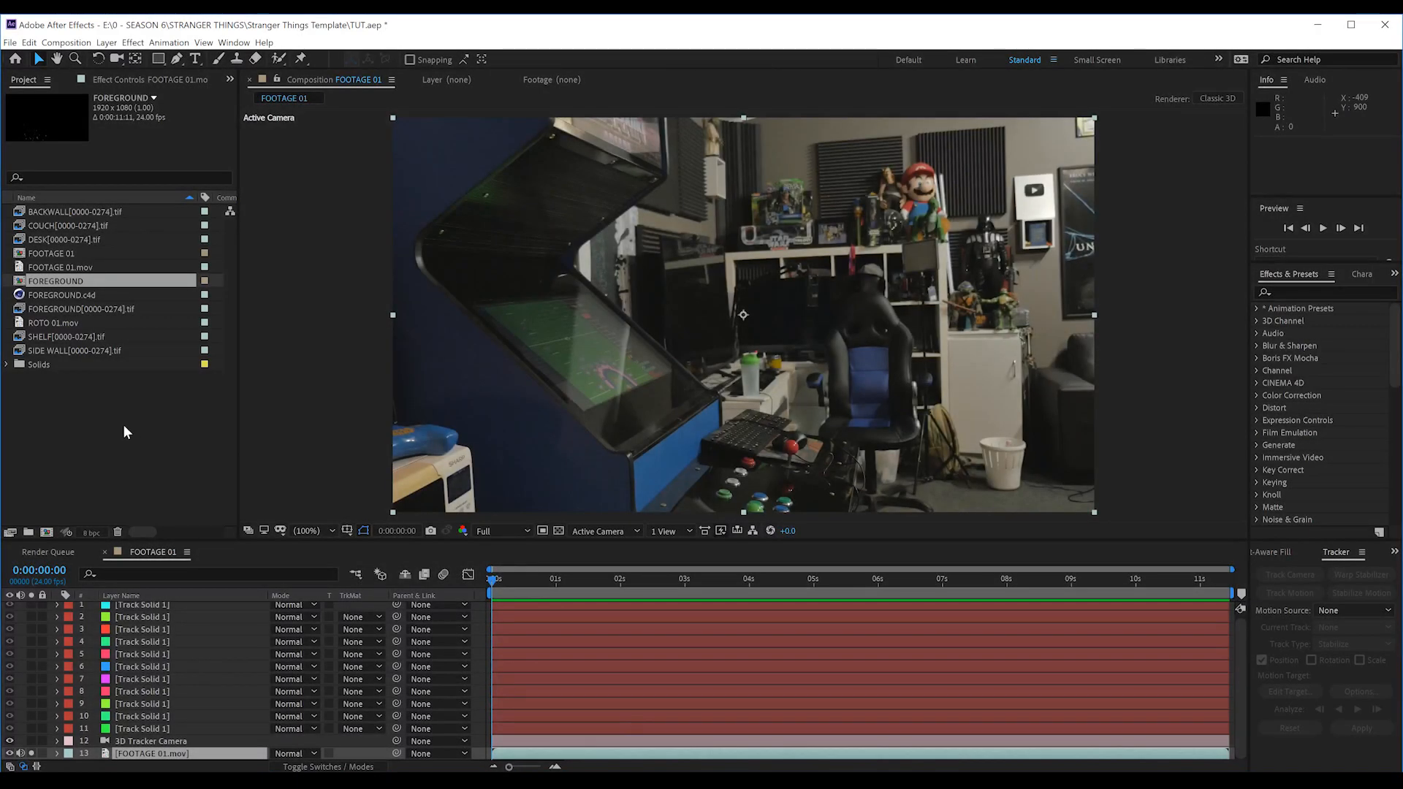
Step: Add the rendered FOREGROUND, SIDE WALL, DESK, SHELF, COUCH and BACKWALL sequences above the track solids in the FOOTAGE 01 composition
{"action": "left_click", "coordinate": [122, 423]}
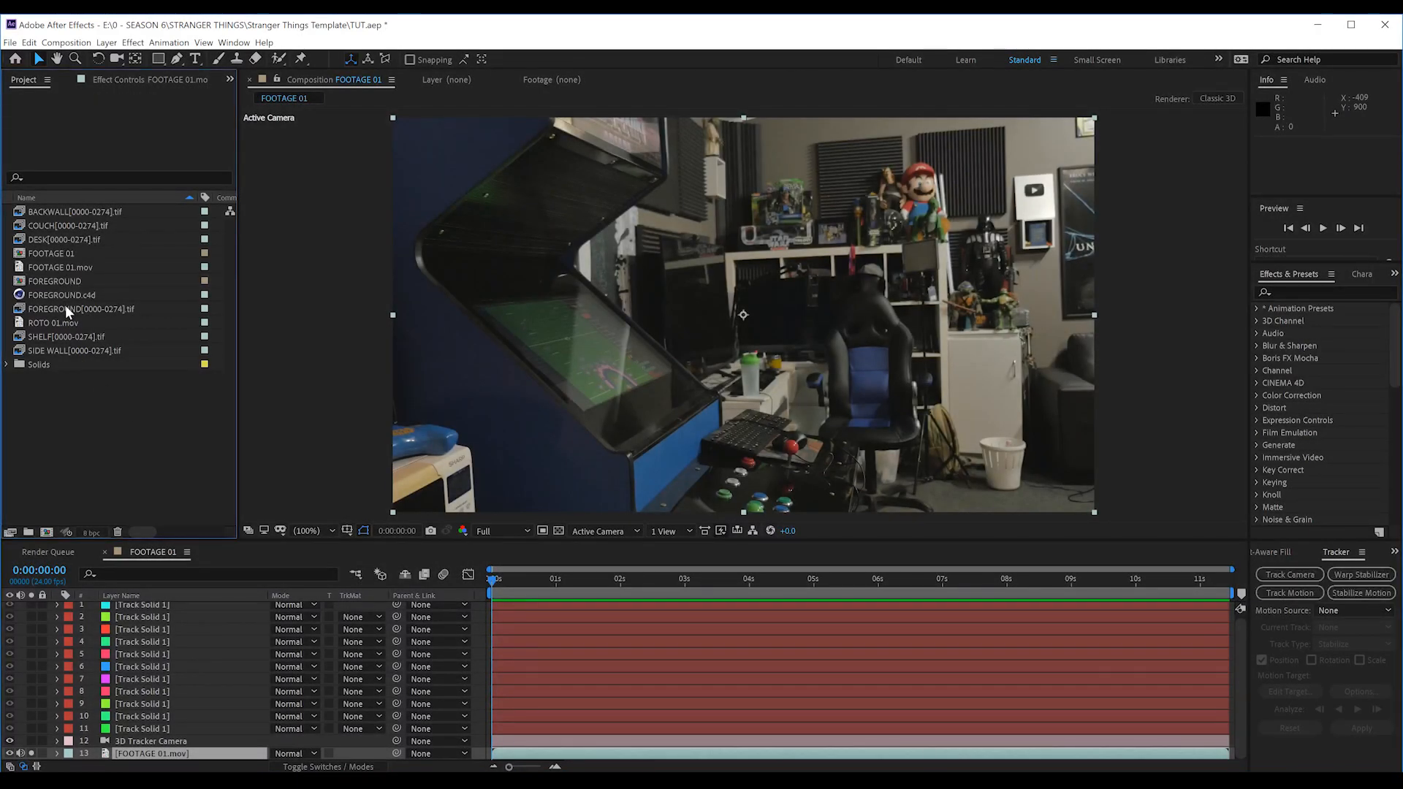
{"action": "left_click_drag", "start_coordinate": [64, 305], "coordinate": [136, 606]}
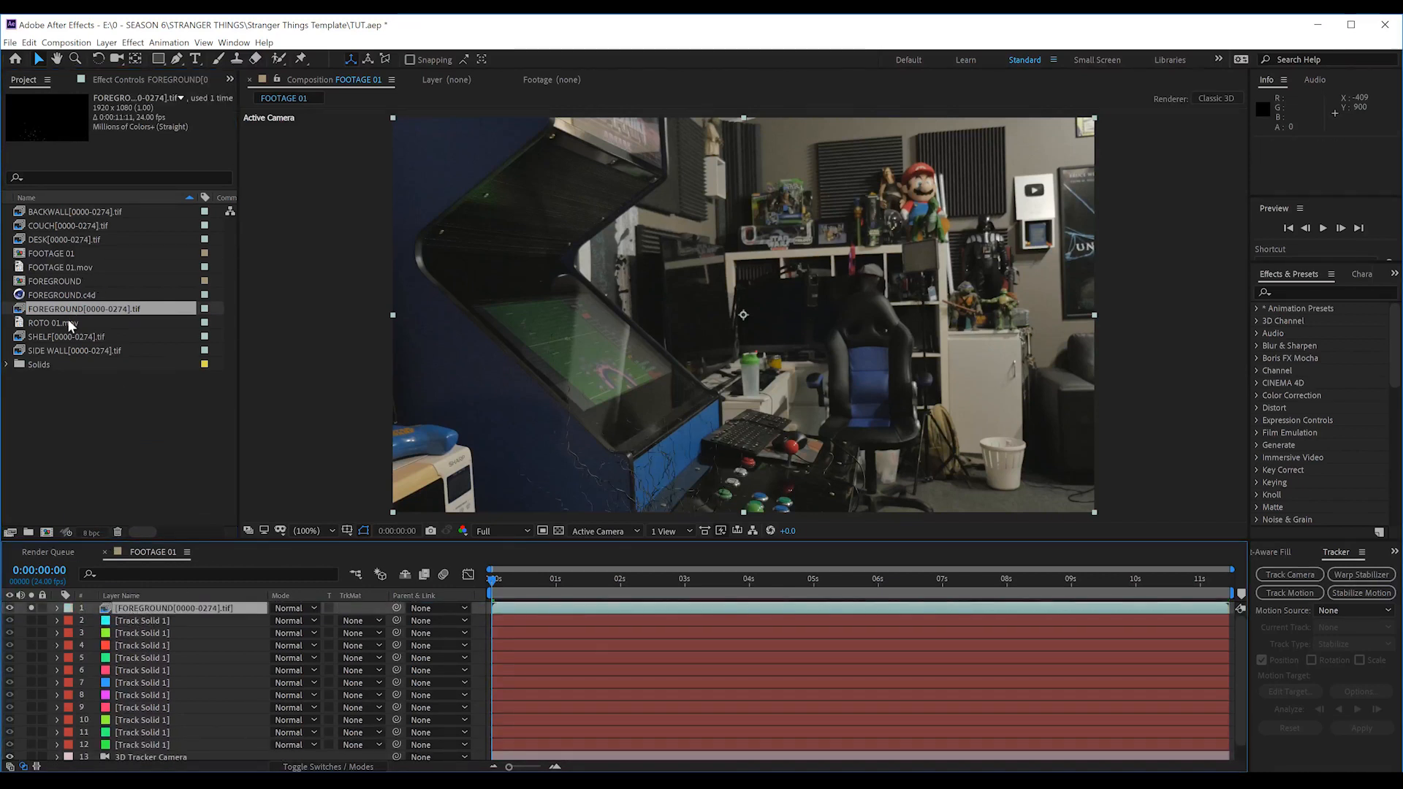
{"action": "left_click_drag", "start_coordinate": [70, 350], "coordinate": [135, 618]}
{"action": "left_click_drag", "start_coordinate": [52, 240], "coordinate": [138, 636]}
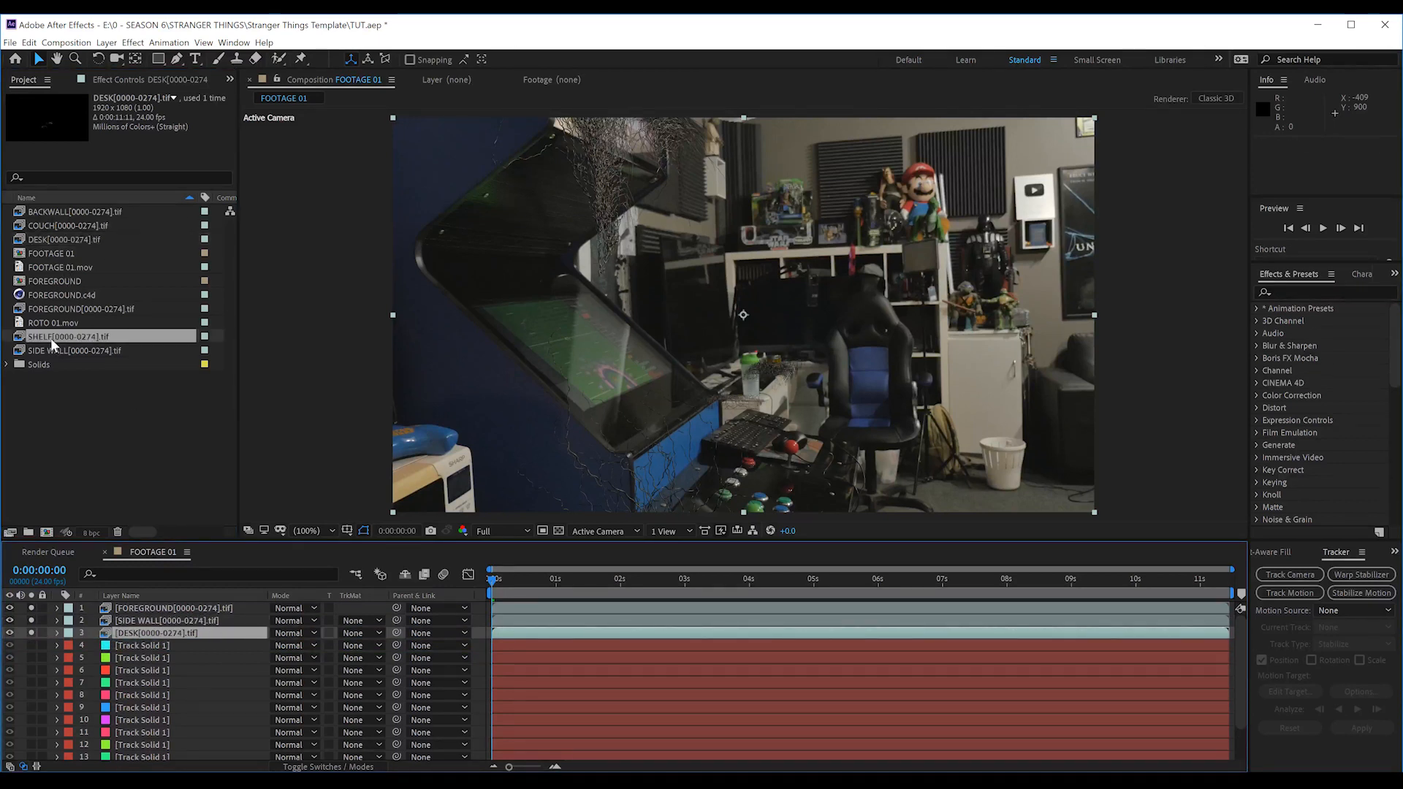
{"action": "left_click_drag", "start_coordinate": [51, 337], "coordinate": [136, 647]}
{"action": "left_click_drag", "start_coordinate": [64, 224], "coordinate": [143, 660]}
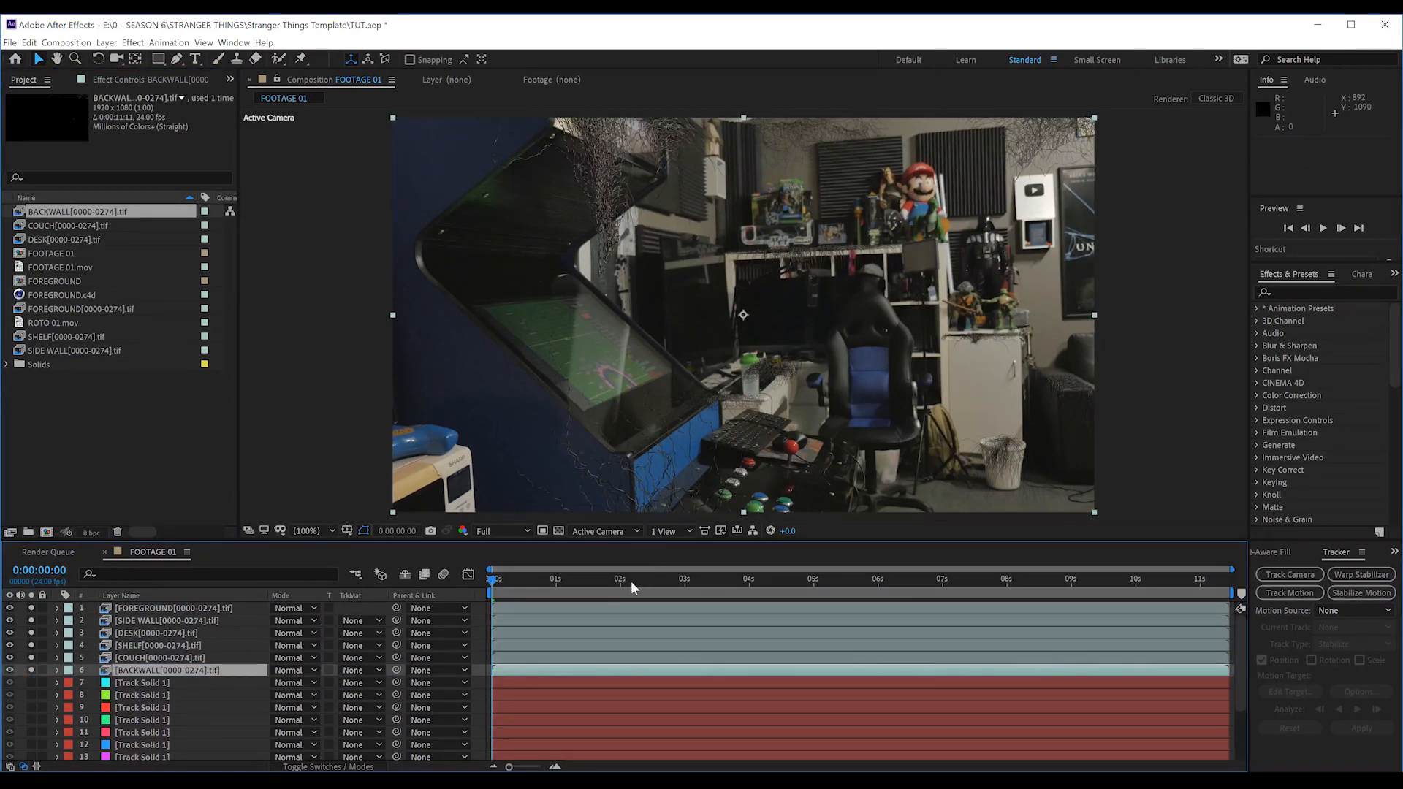
Step: Play back and scrub the first two seconds of FOOTAGE 01 to check the composited branch layers
{"action": "key", "text": "space"}
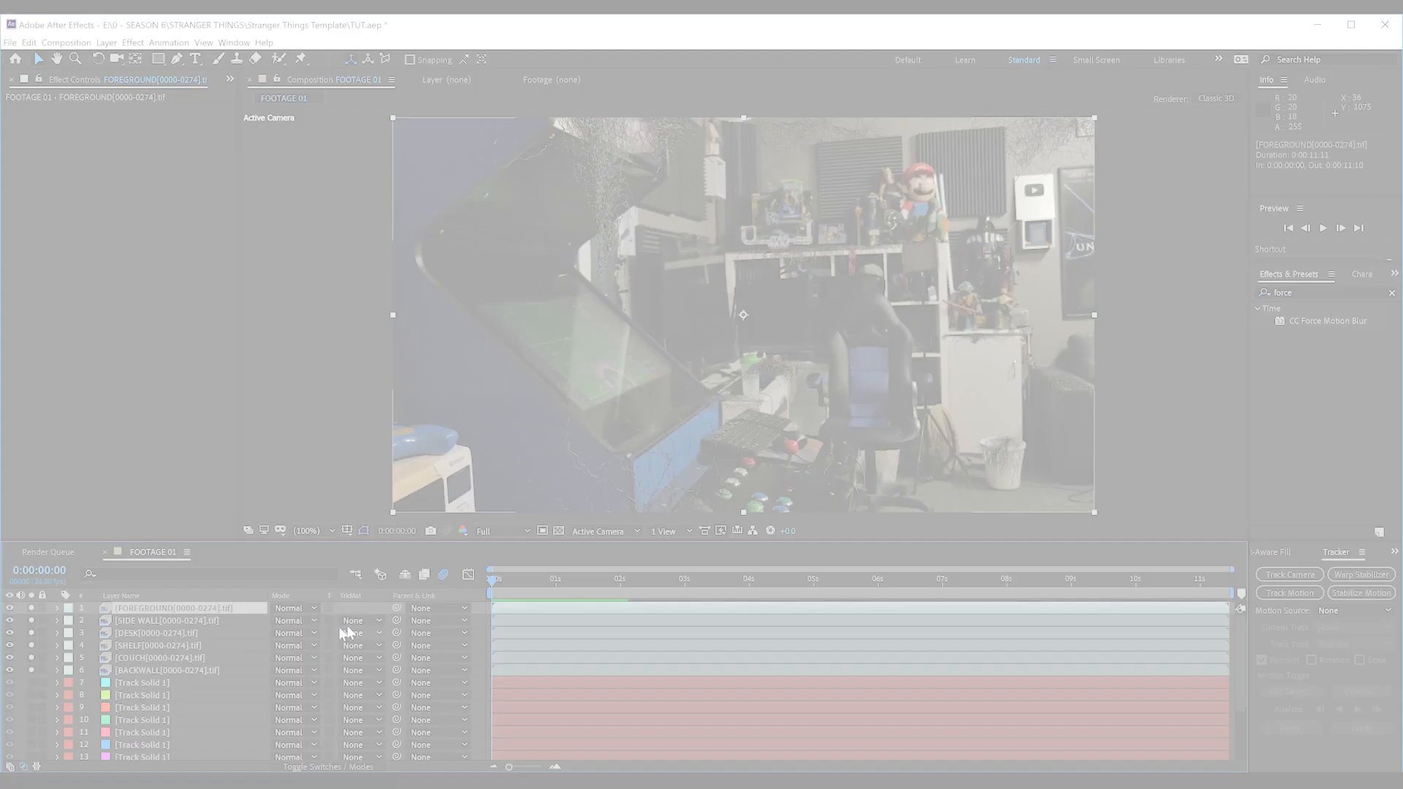
{"action": "key", "text": "space"}
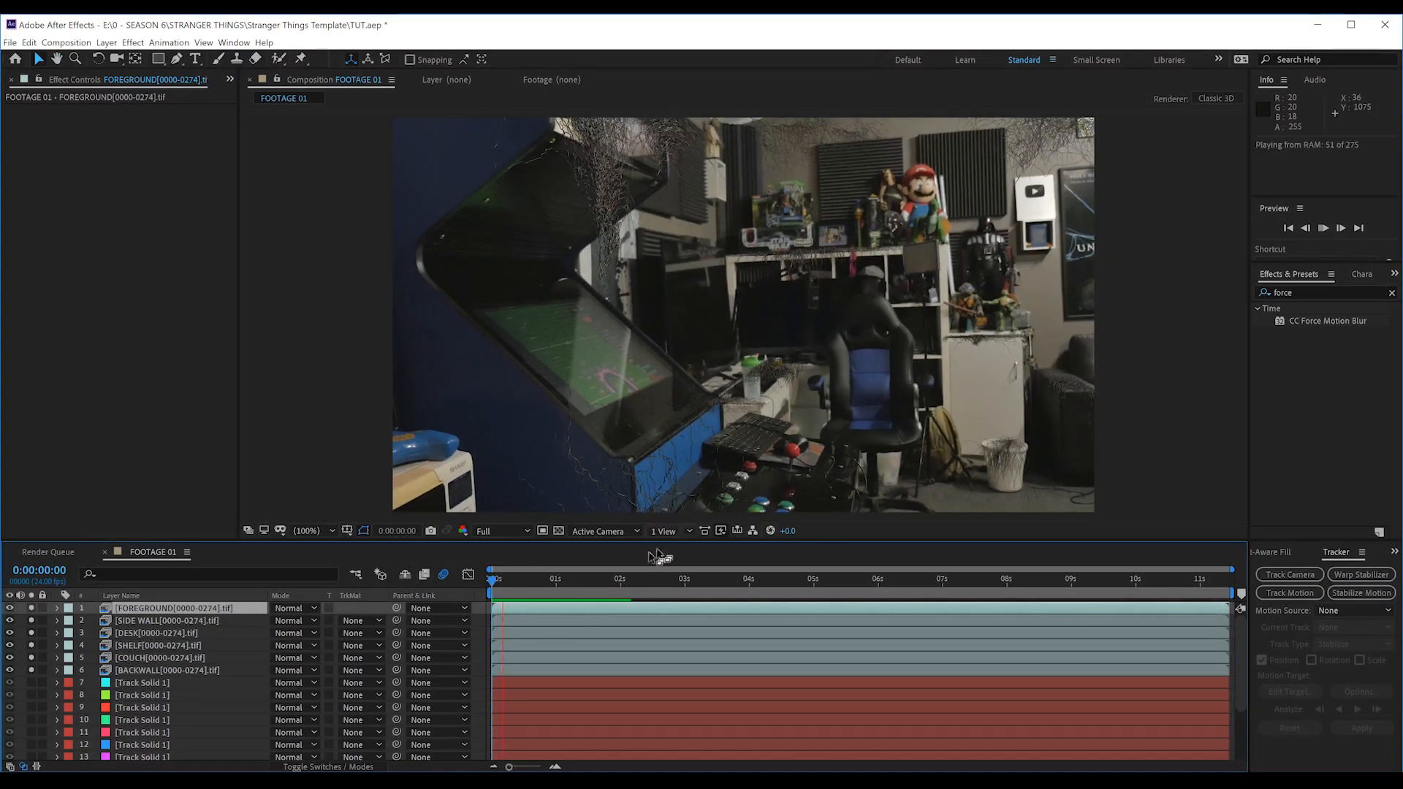
{"action": "left_click", "coordinate": [618, 579]}
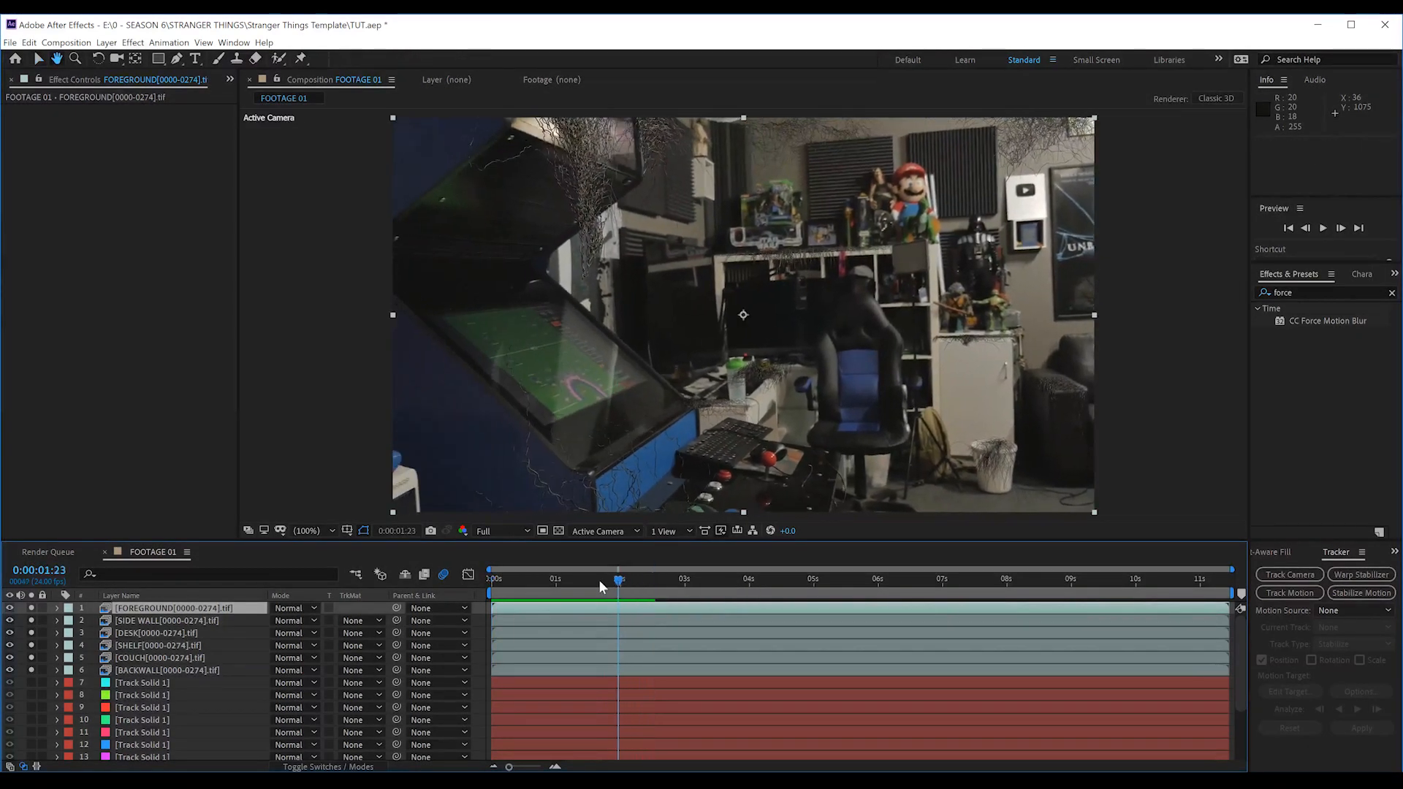
{"action": "left_click_drag", "start_coordinate": [598, 580], "coordinate": [511, 585]}
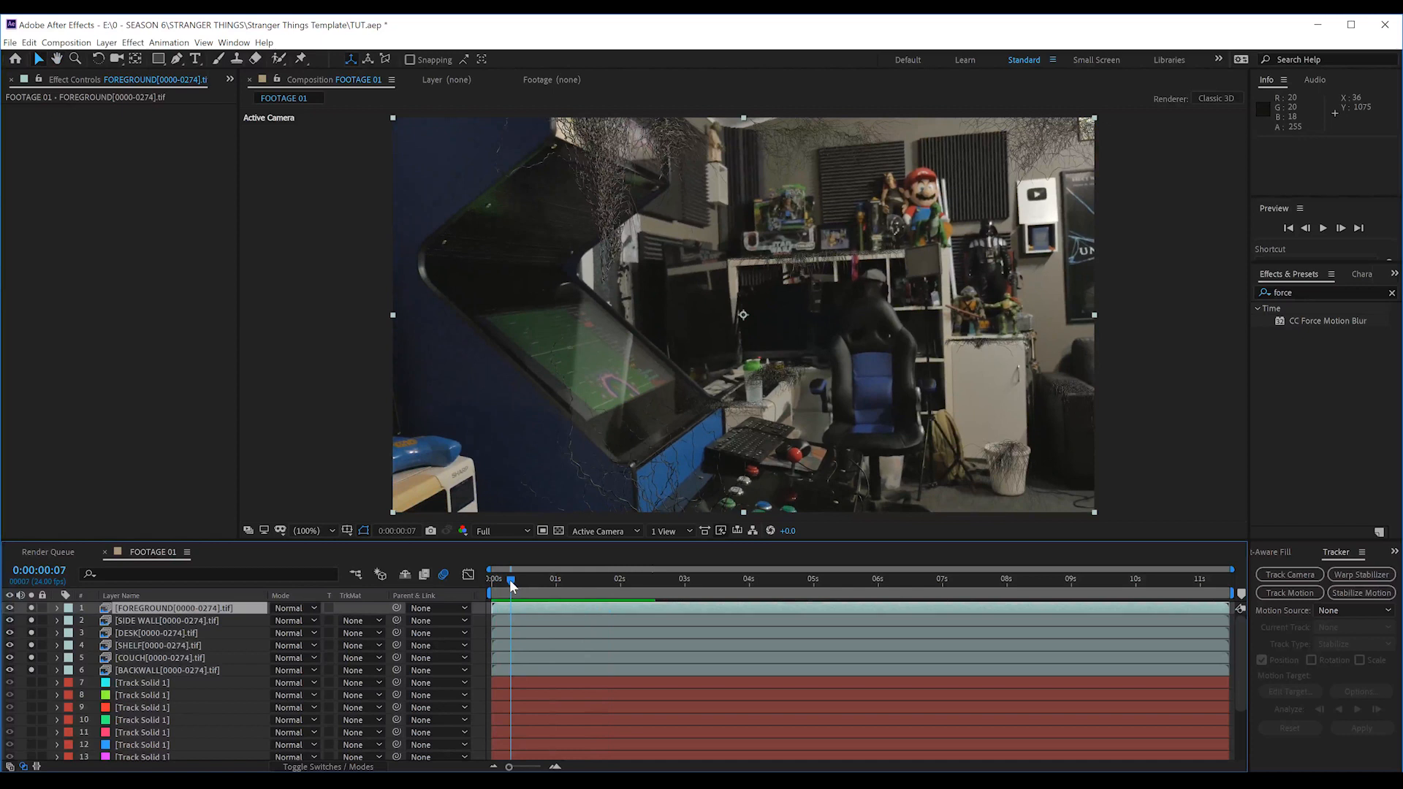
{"action": "left_click", "coordinate": [443, 576]}
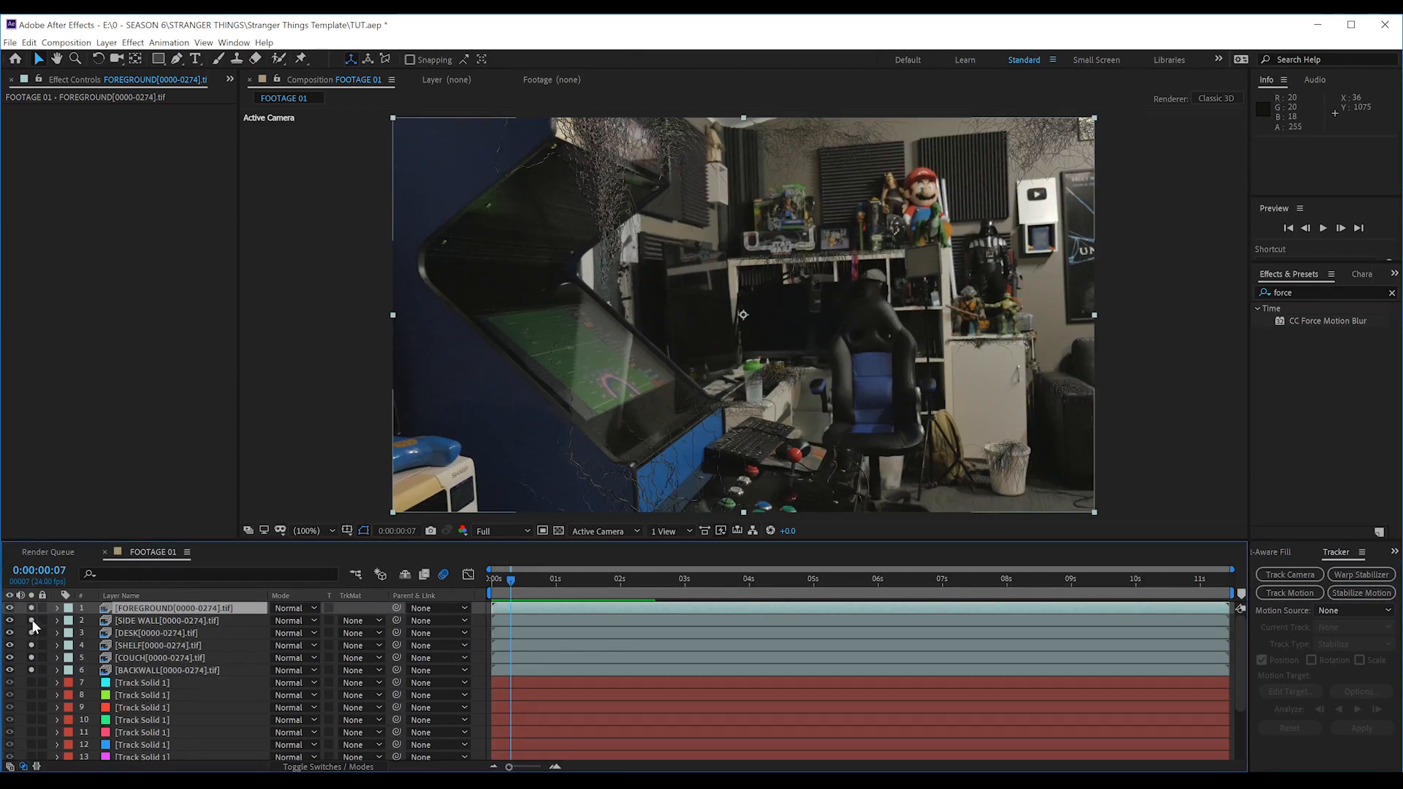
Step: Apply the RSMB Pro motion blur effect to the FOREGROUND sequence layer and set Track Enhance to Delinearize
{"action": "left_click", "coordinate": [173, 610]}
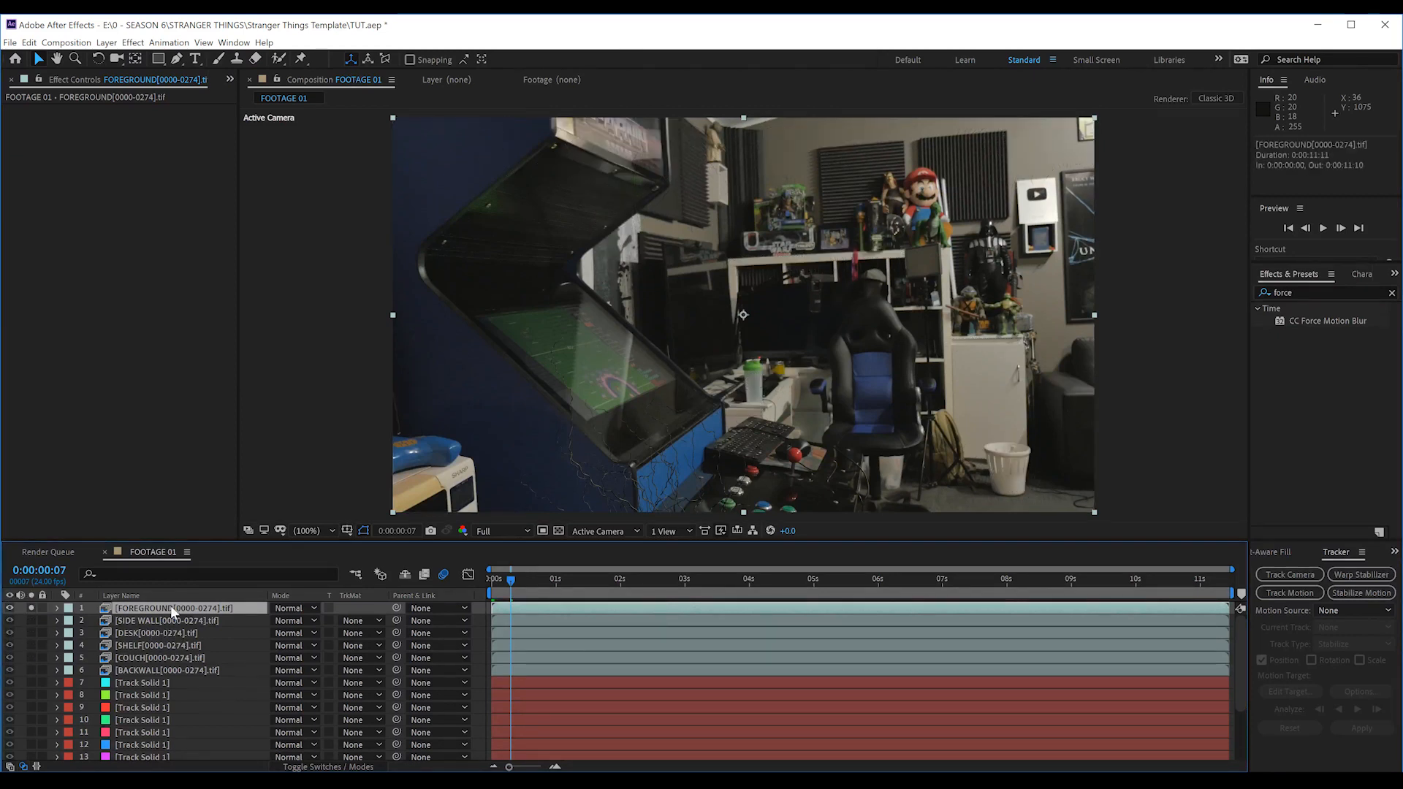
{"action": "left_click", "coordinate": [133, 42]}
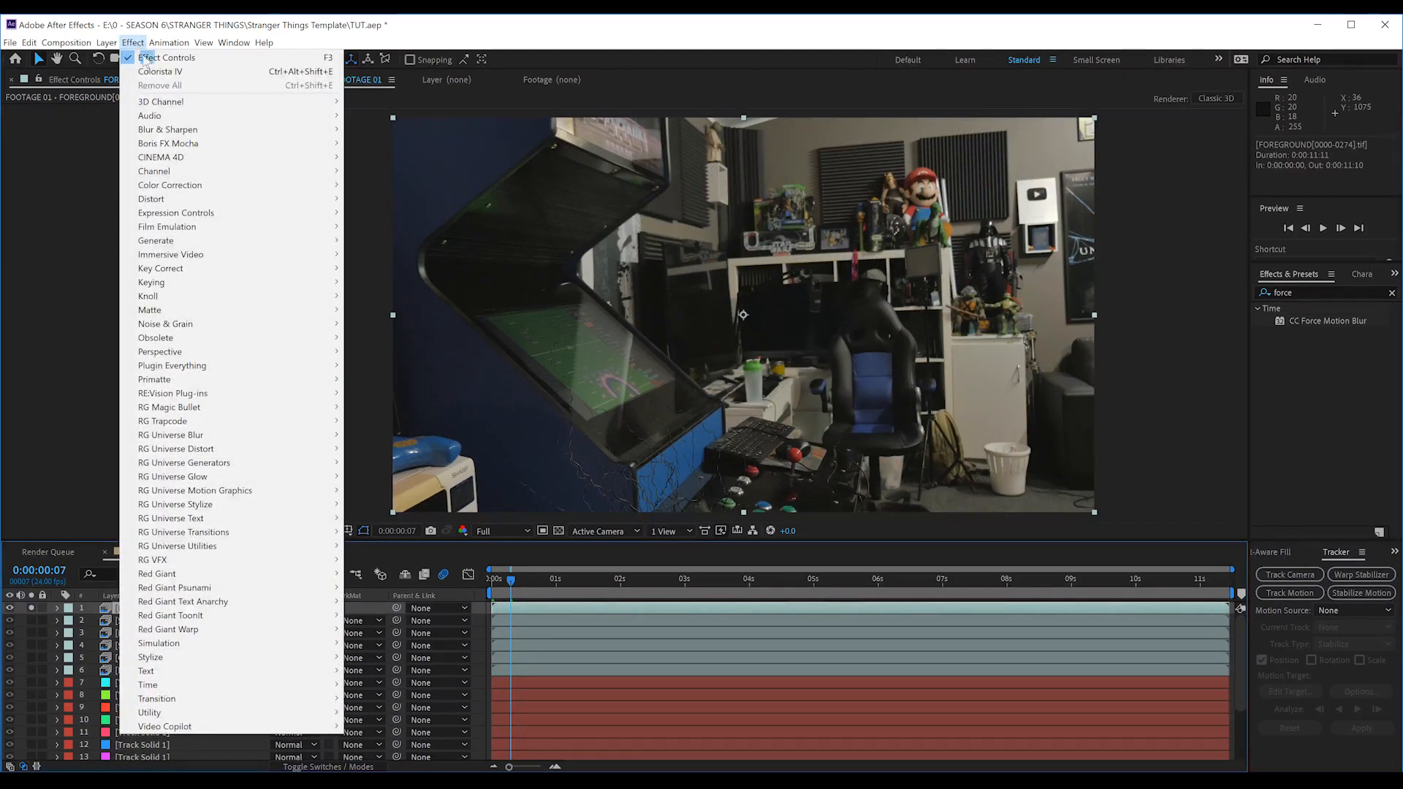
{"action": "mouse_move", "coordinate": [241, 393]}
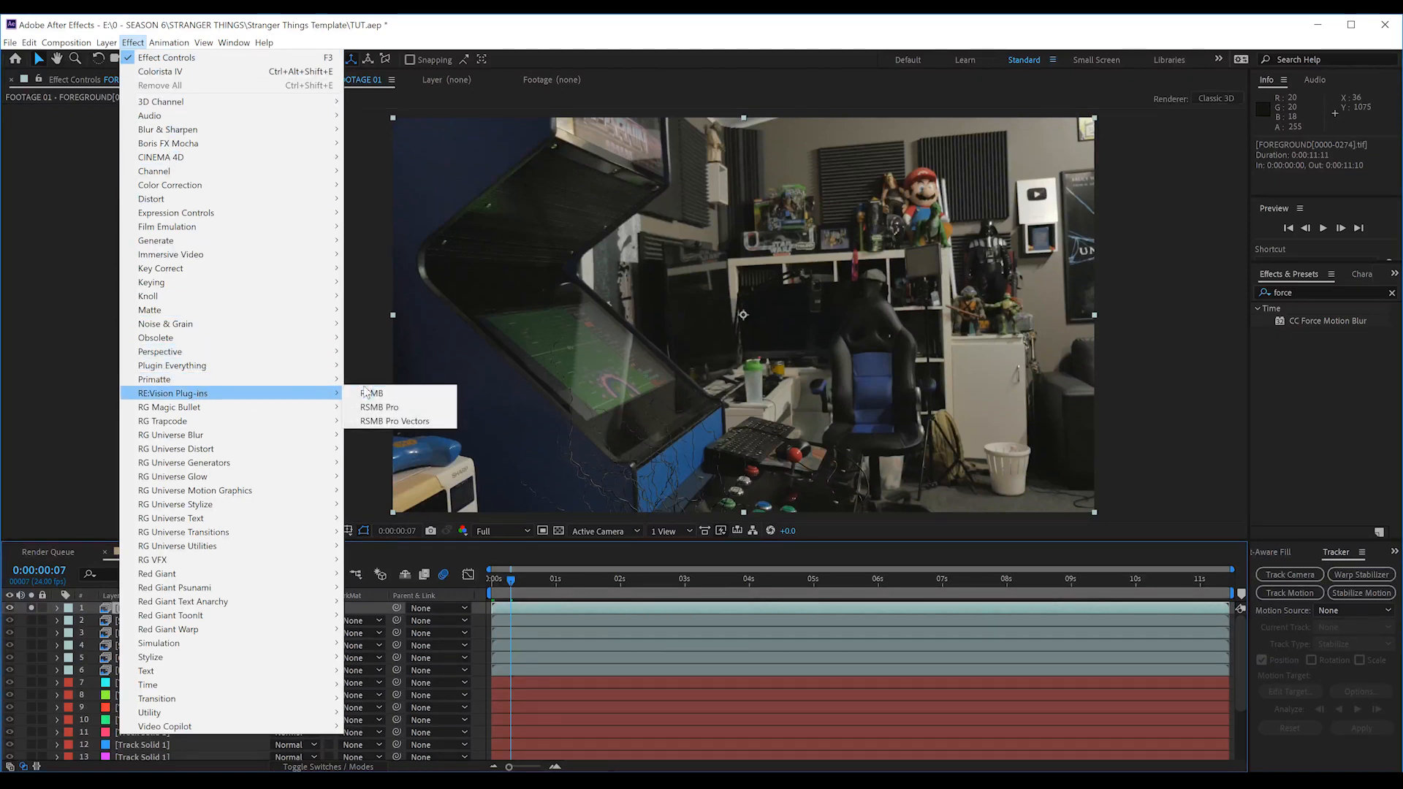
{"action": "left_click", "coordinate": [379, 407]}
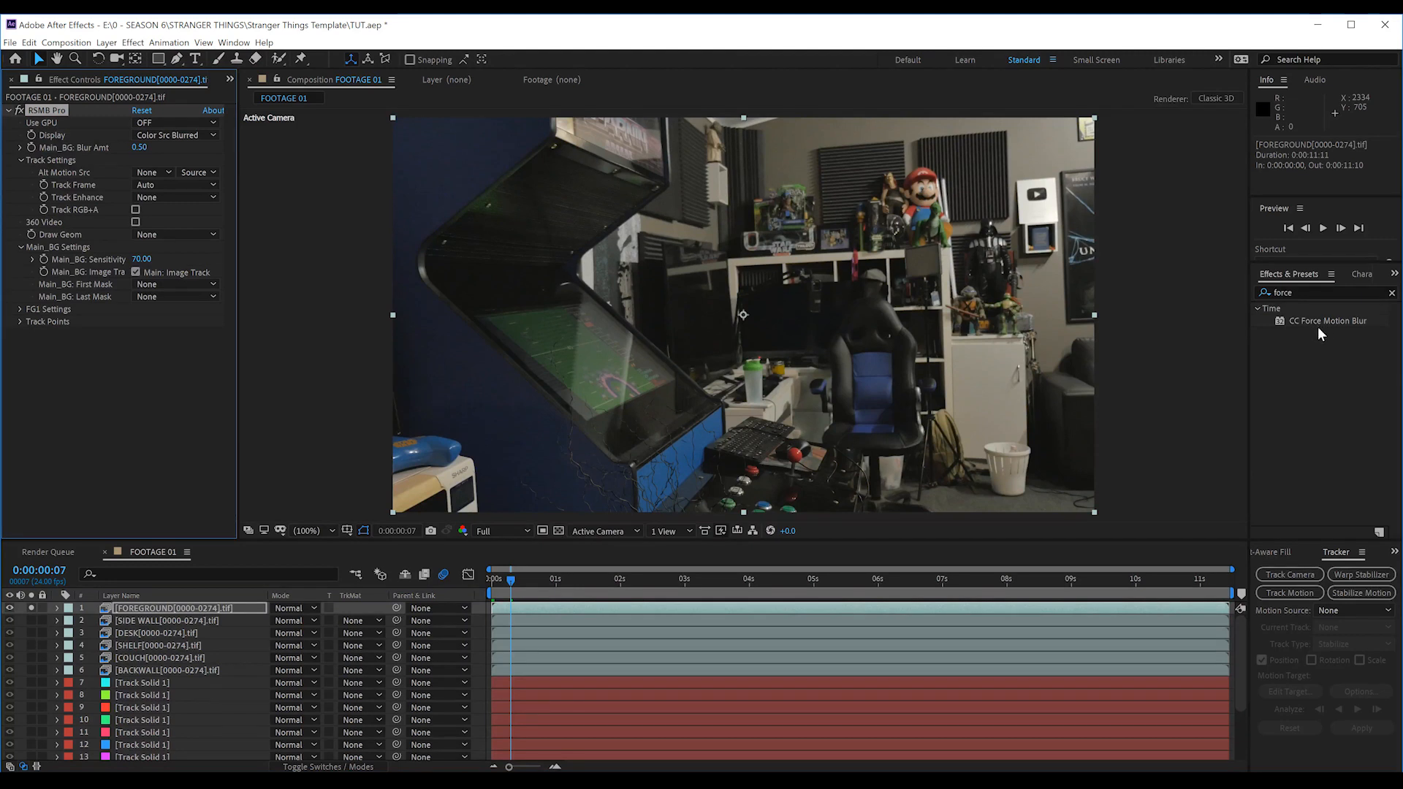
{"action": "left_click", "coordinate": [168, 198]}
{"action": "left_click", "coordinate": [170, 223]}
Step: Preview the opening second of the composition to check the motion blur on the FOREGROUND branches
{"action": "left_click", "coordinate": [493, 585]}
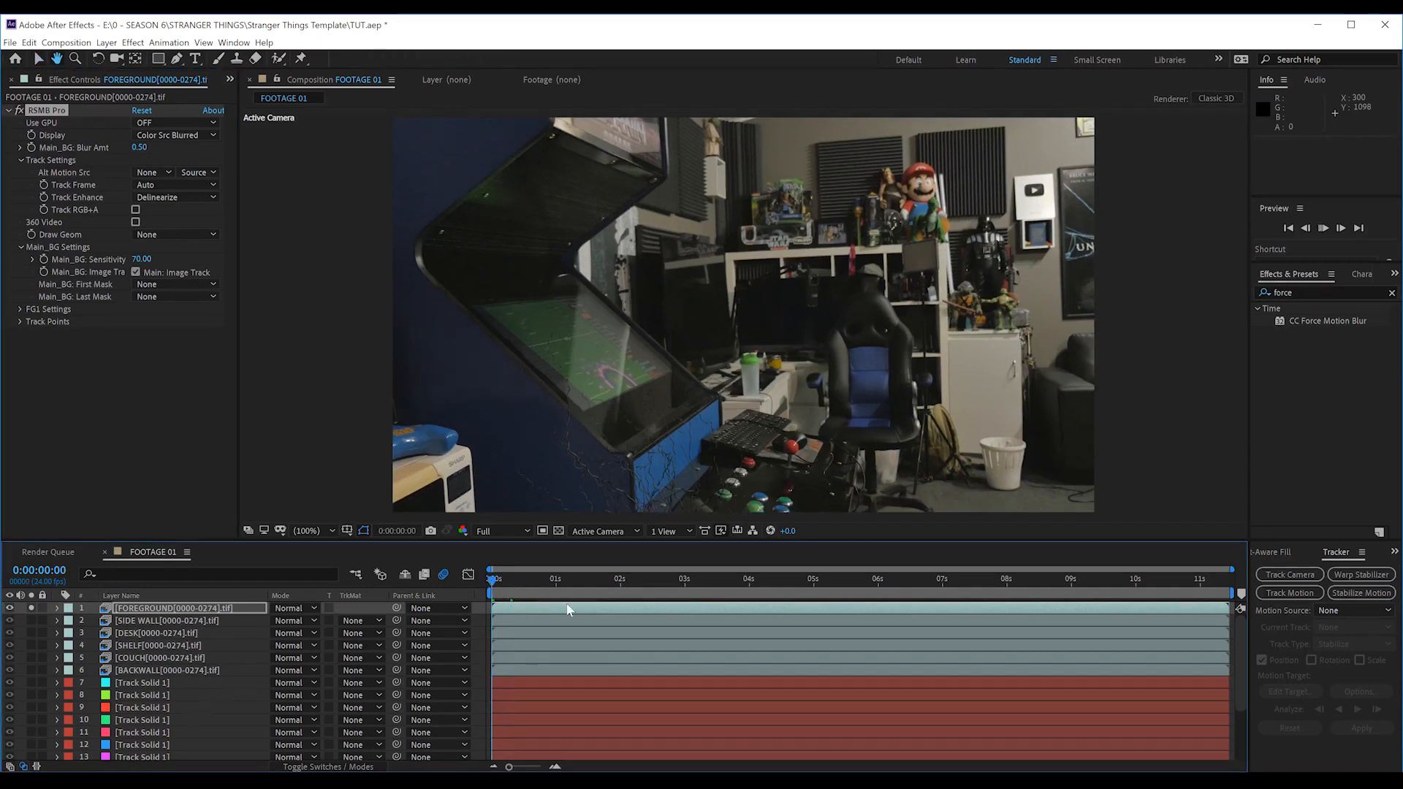
{"action": "key", "text": "space"}
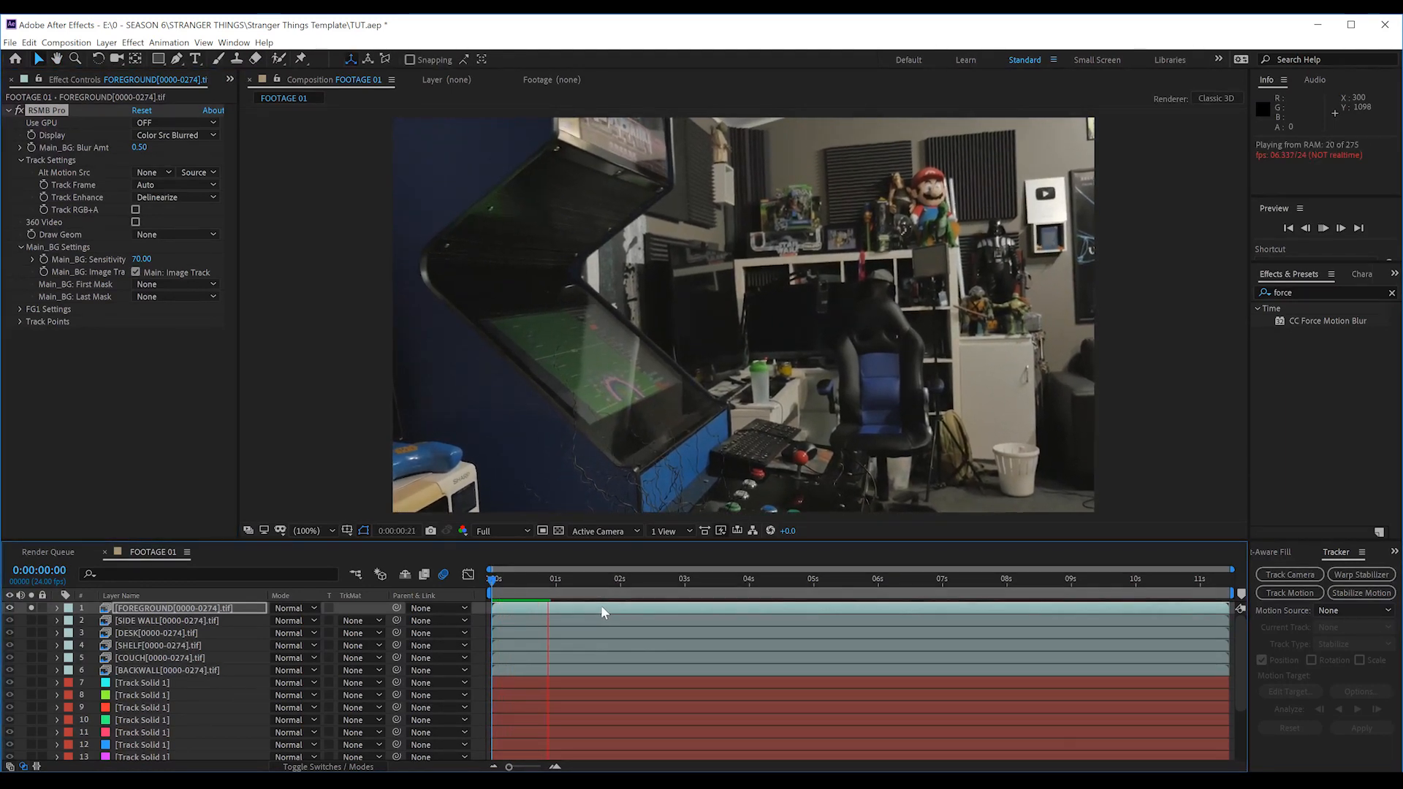
{"action": "left_click", "coordinate": [541, 583]}
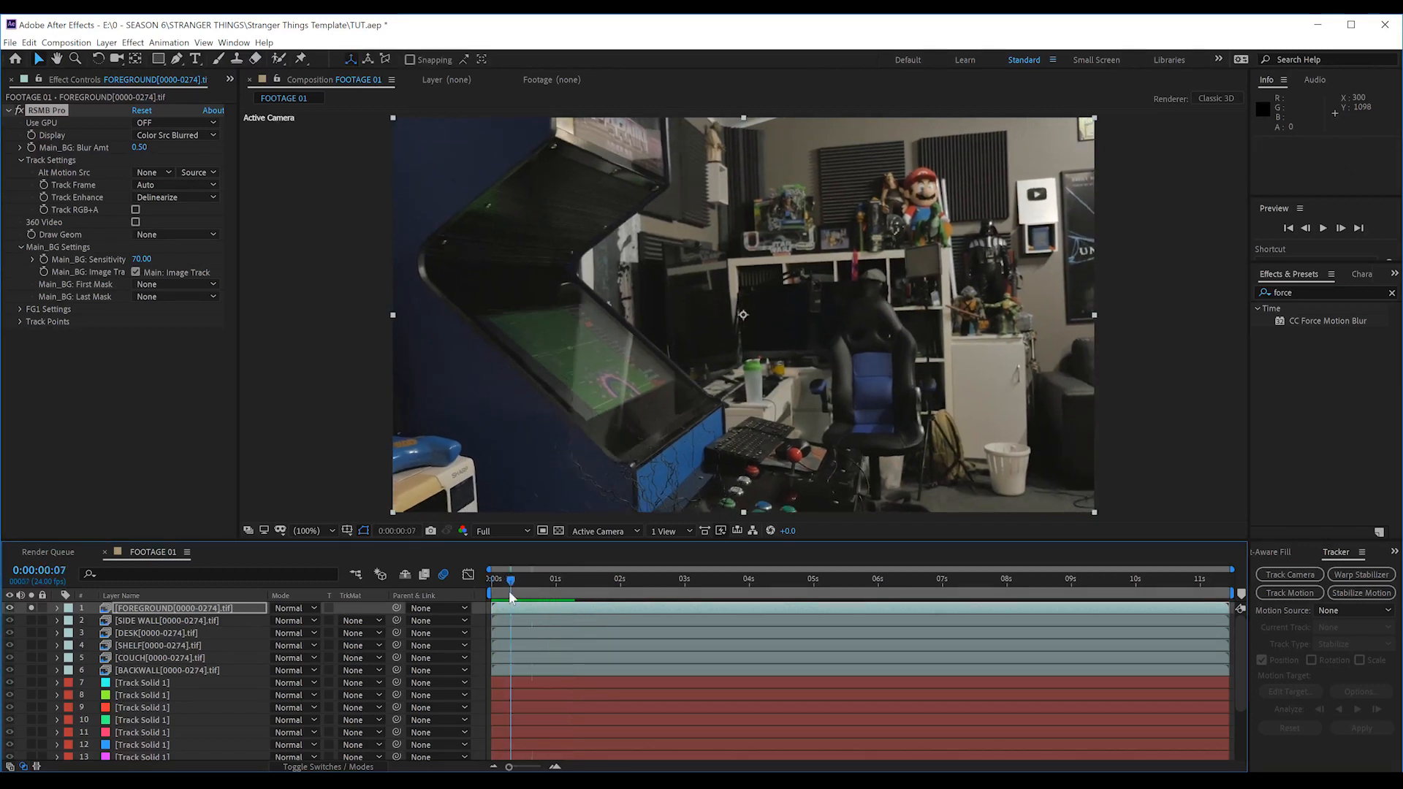
{"action": "left_click_drag", "start_coordinate": [526, 592], "coordinate": [486, 594]}
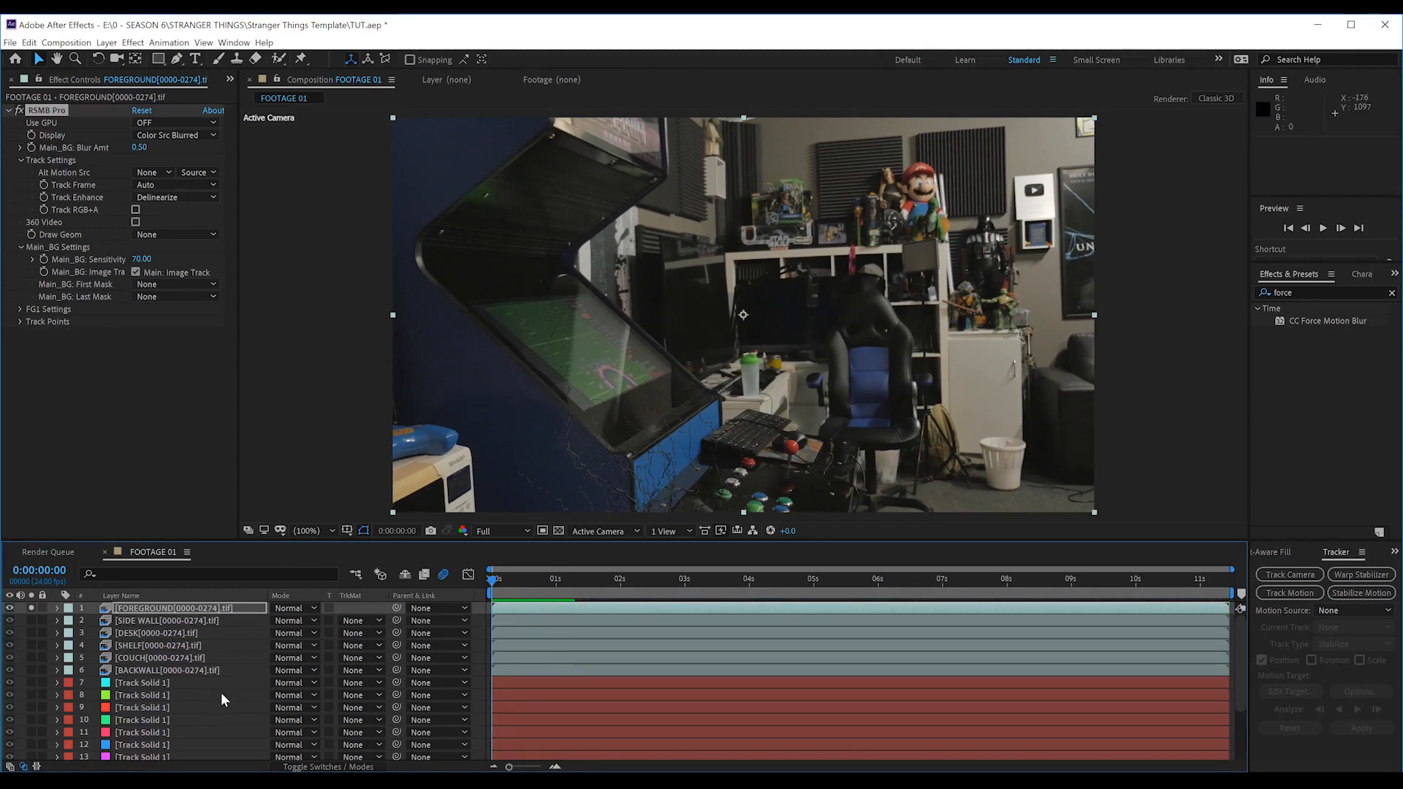
Step: Apply Colorista IV to the FOOTAGE 01.mov layer and grade the footage to a darker, less saturated look
{"action": "scroll", "coordinate": [221, 691], "scroll_direction": "down", "scroll_amount": 3}
{"action": "left_click", "coordinate": [175, 754]}
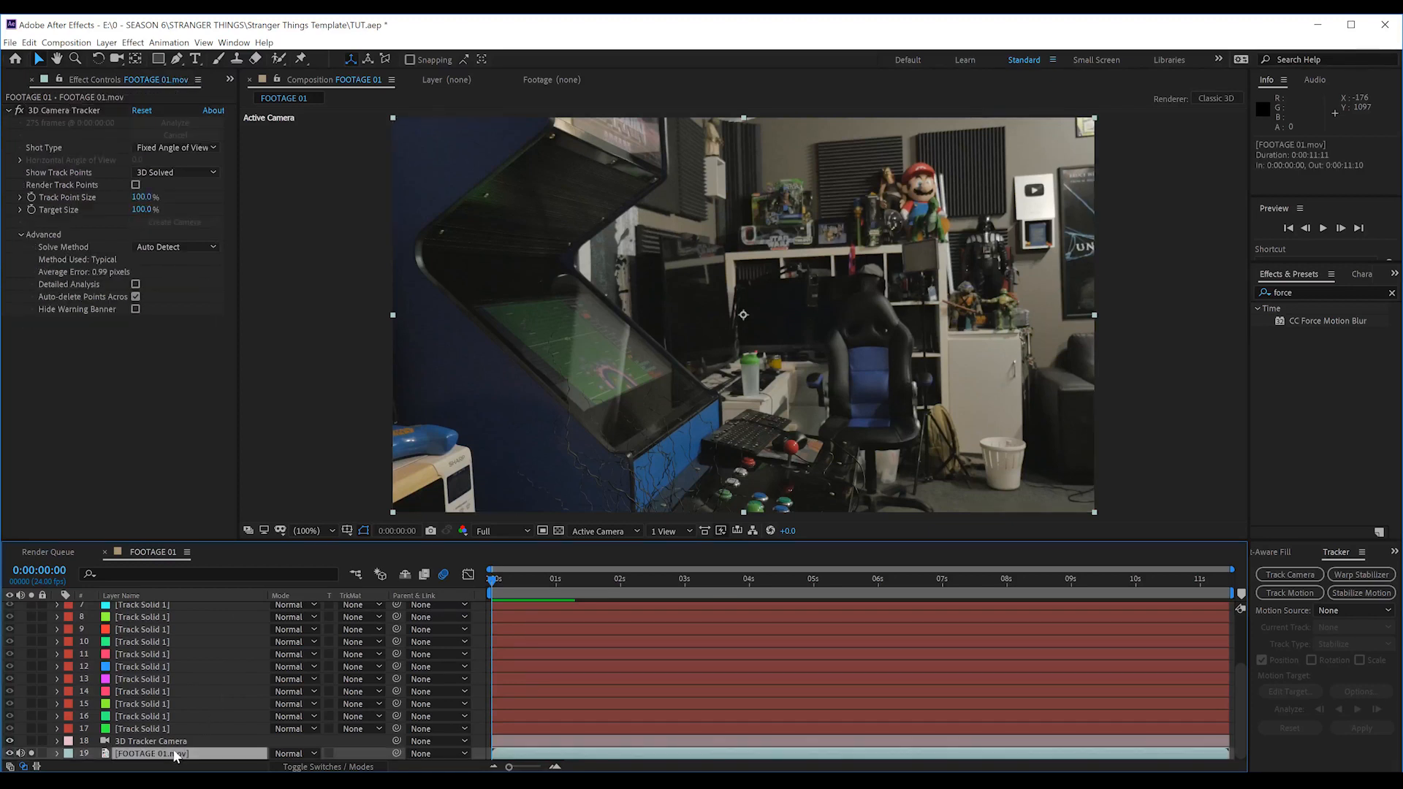
{"action": "left_click", "coordinate": [133, 43]}
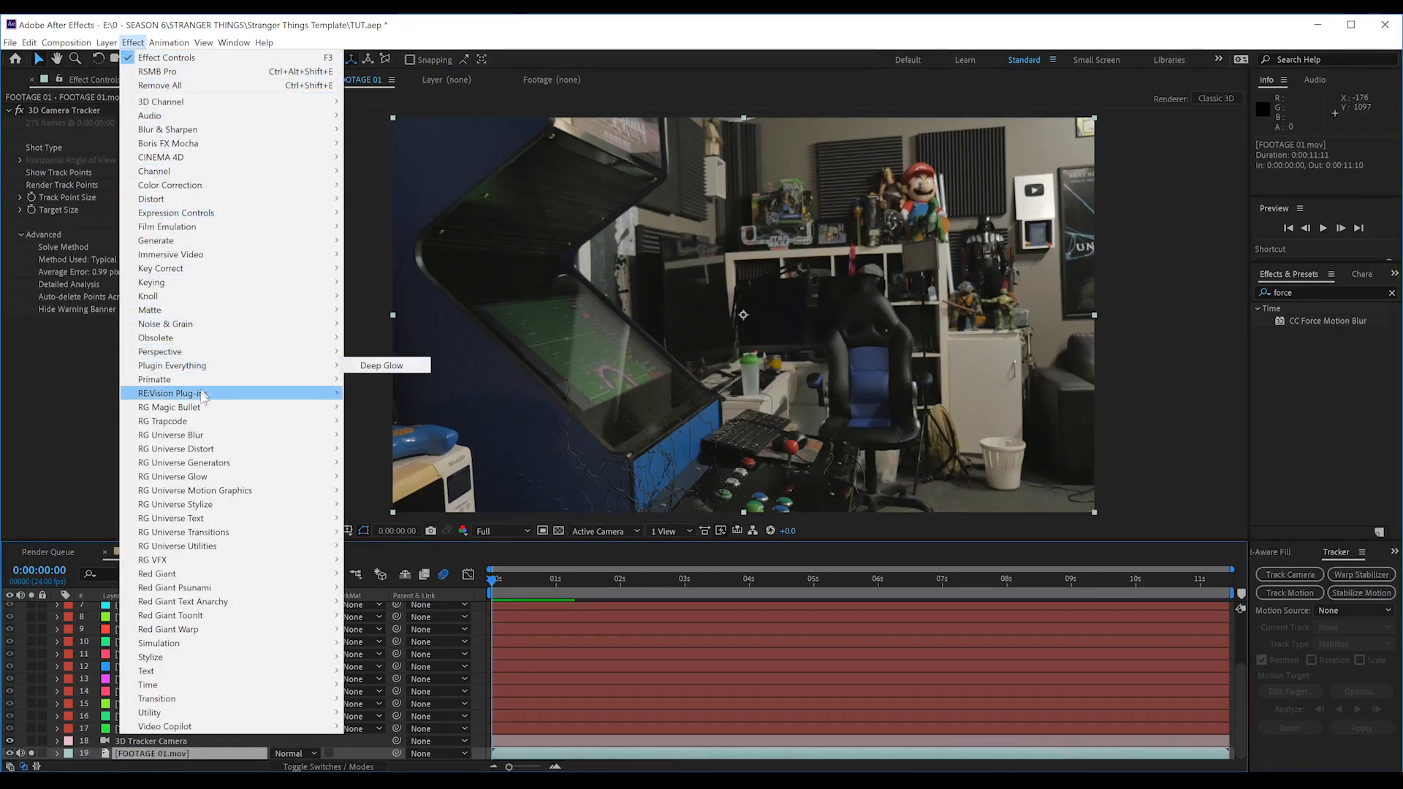
{"action": "mouse_move", "coordinate": [203, 407]}
{"action": "left_click", "coordinate": [382, 407]}
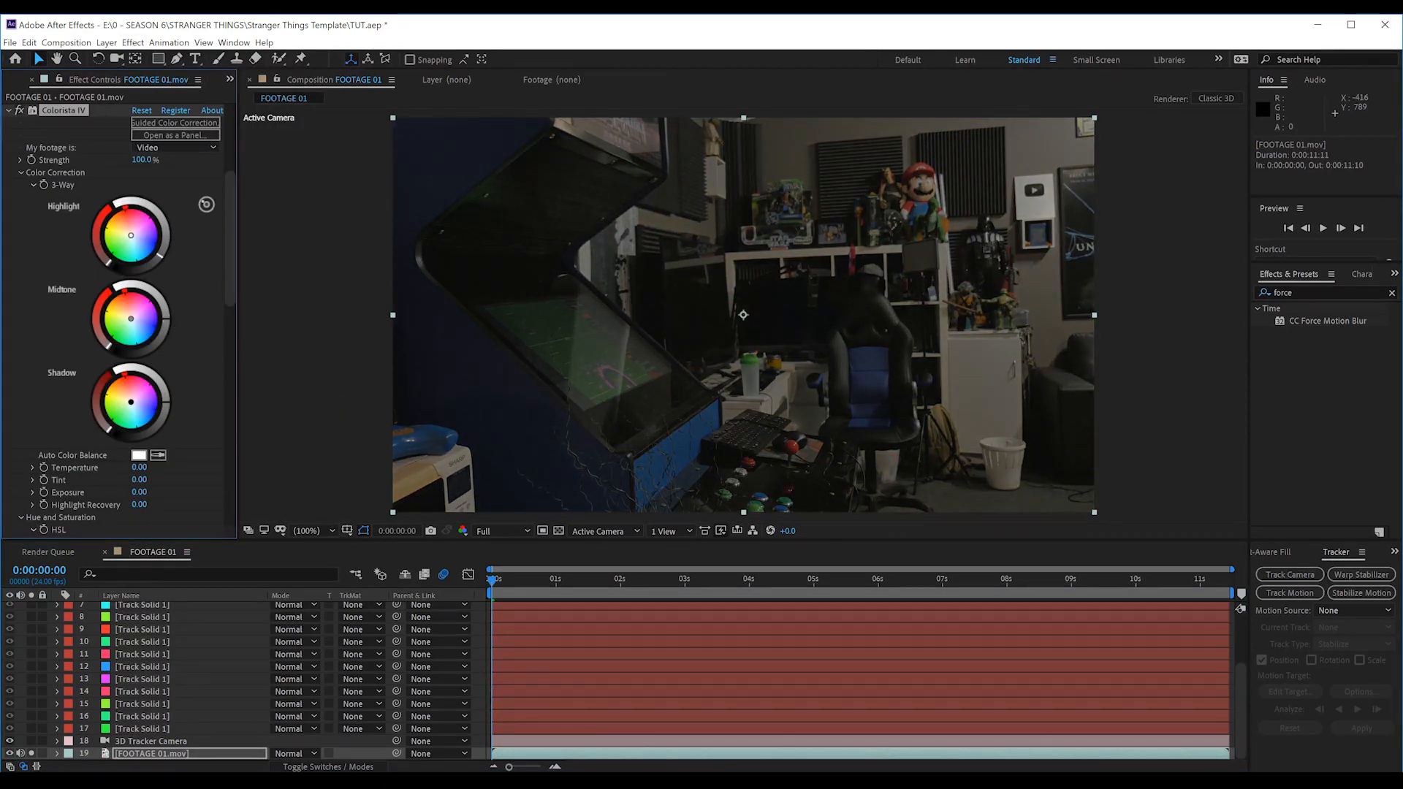
{"action": "scroll", "coordinate": [167, 379], "scroll_direction": "down", "scroll_amount": 3}
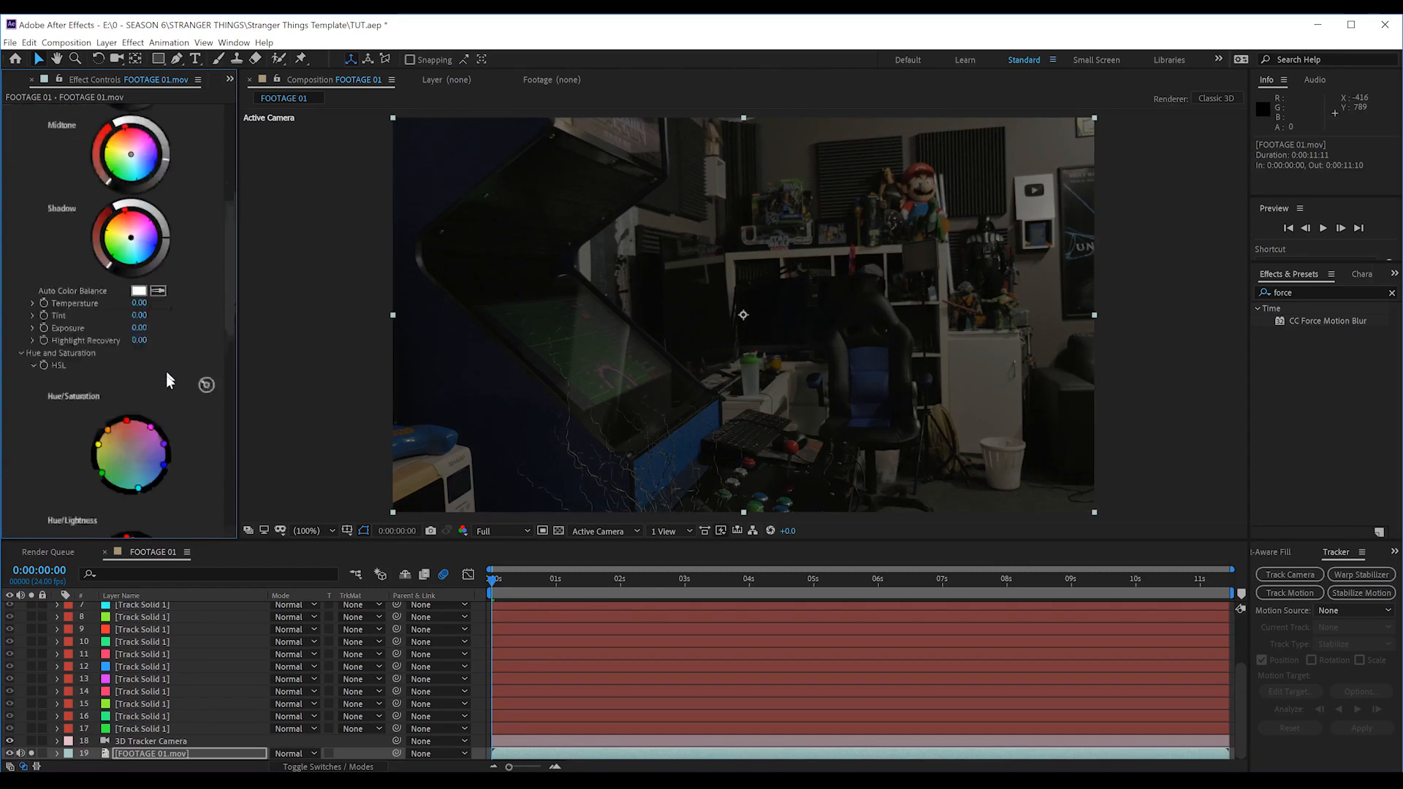
{"action": "scroll", "coordinate": [165, 374], "scroll_direction": "down", "scroll_amount": 7}
{"action": "scroll", "coordinate": [60, 140], "scroll_direction": "up", "scroll_amount": 10}
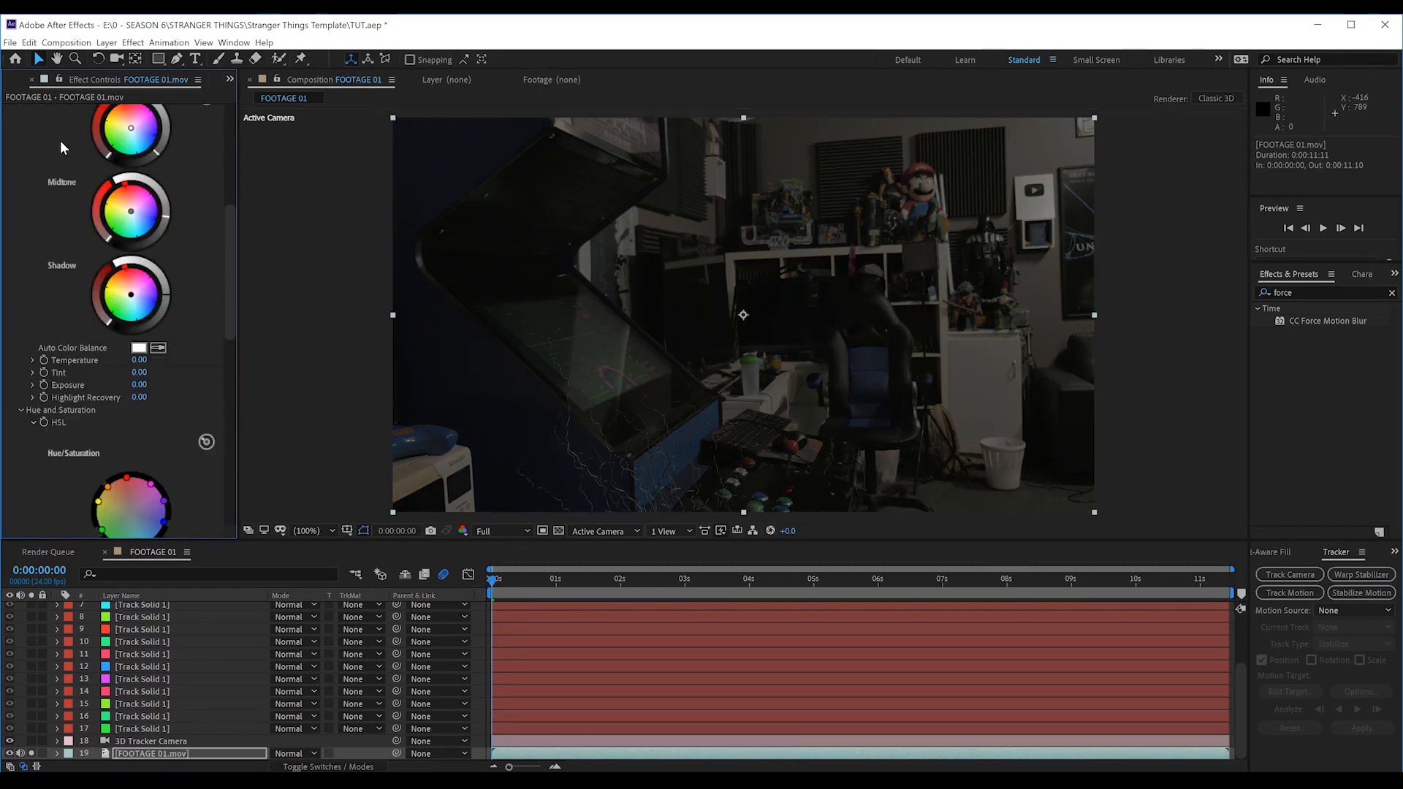
Step: Turn Colorista IV off and on for the footage layer to compare the grade before and after
{"action": "left_click", "coordinate": [20, 323]}
{"action": "left_click", "coordinate": [20, 322]}
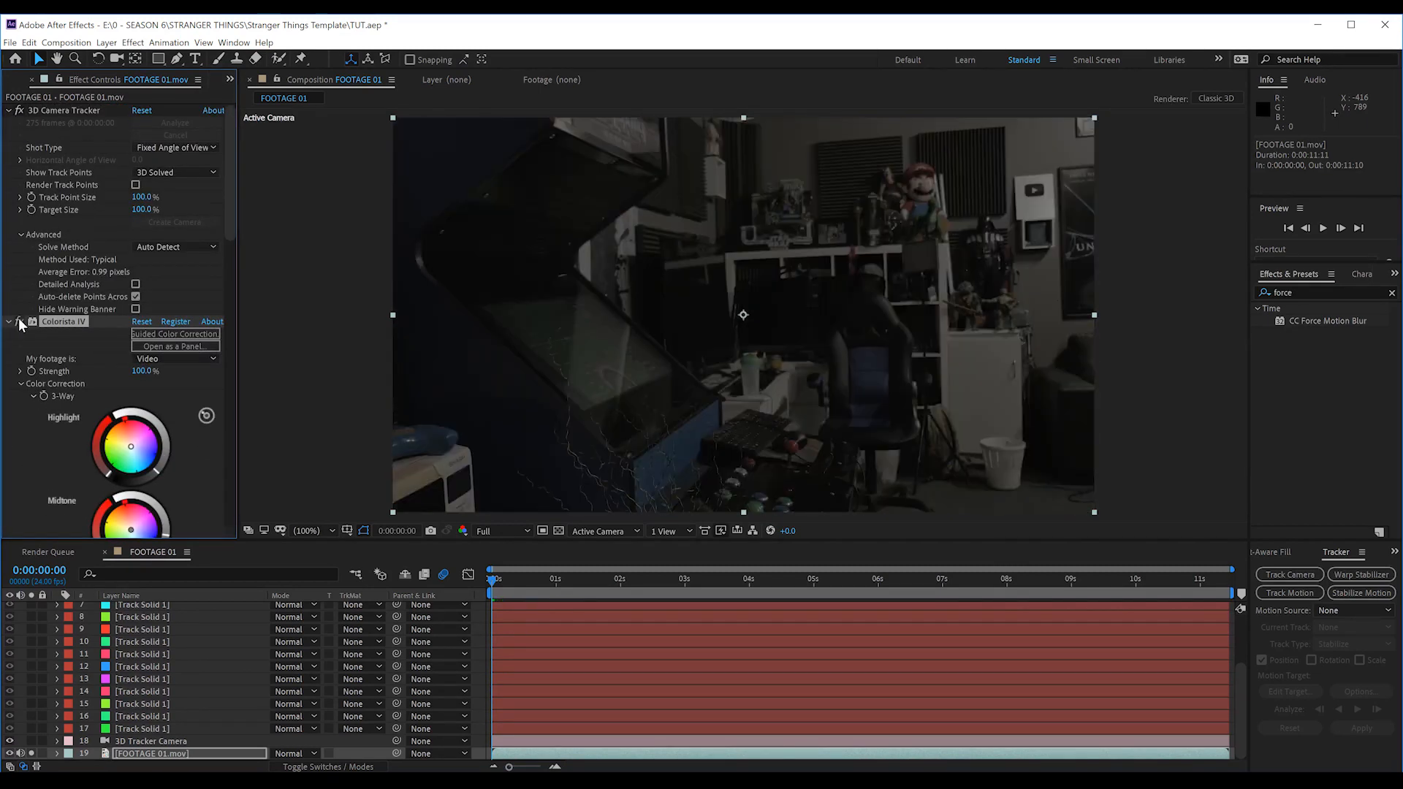
{"action": "left_click", "coordinate": [20, 322]}
{"action": "left_click", "coordinate": [20, 322]}
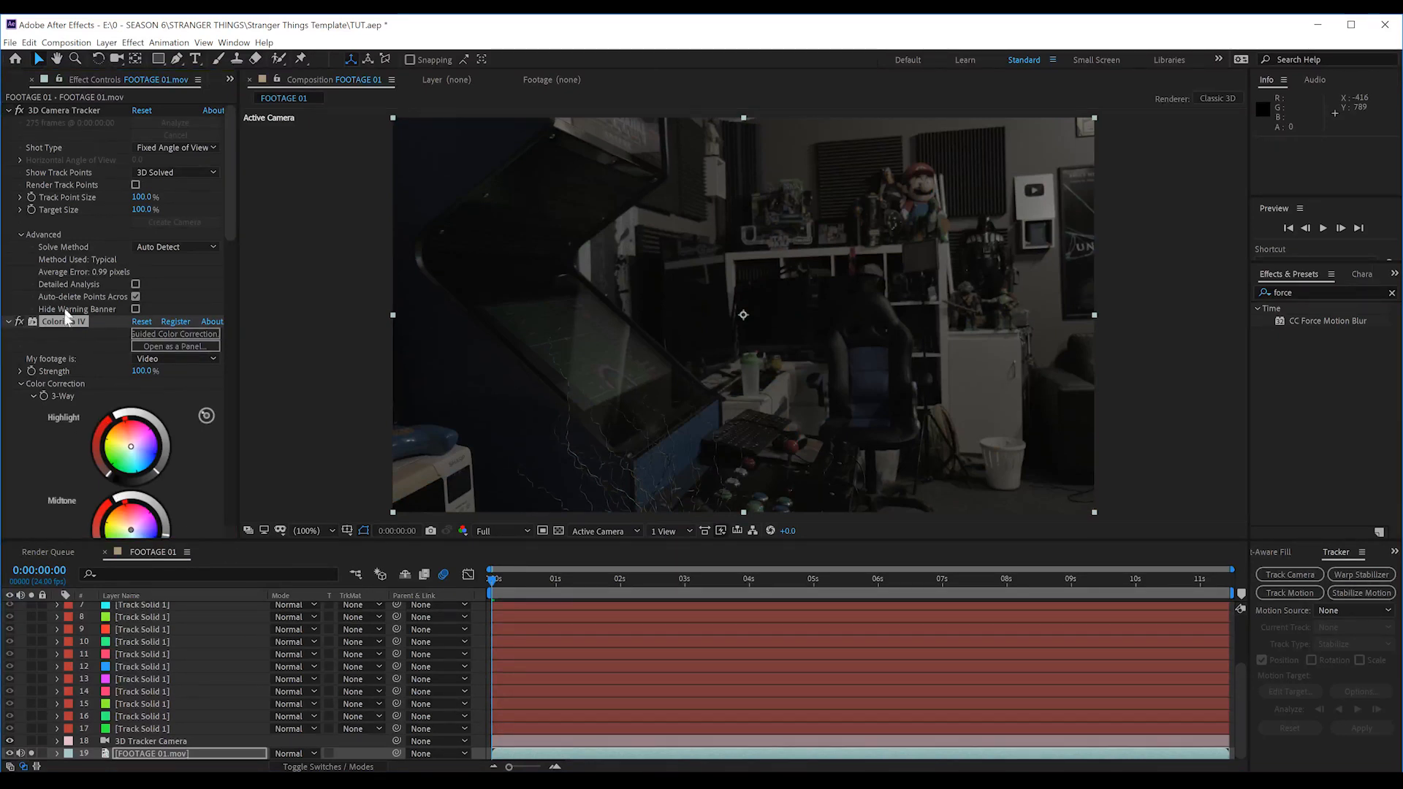
Step: Apply Colorista IV to the FOREGROUND sequence layer and darken its branches with the 3-Way color wheels
{"action": "scroll", "coordinate": [139, 651], "scroll_direction": "up", "scroll_amount": 3}
{"action": "left_click", "coordinate": [134, 617]}
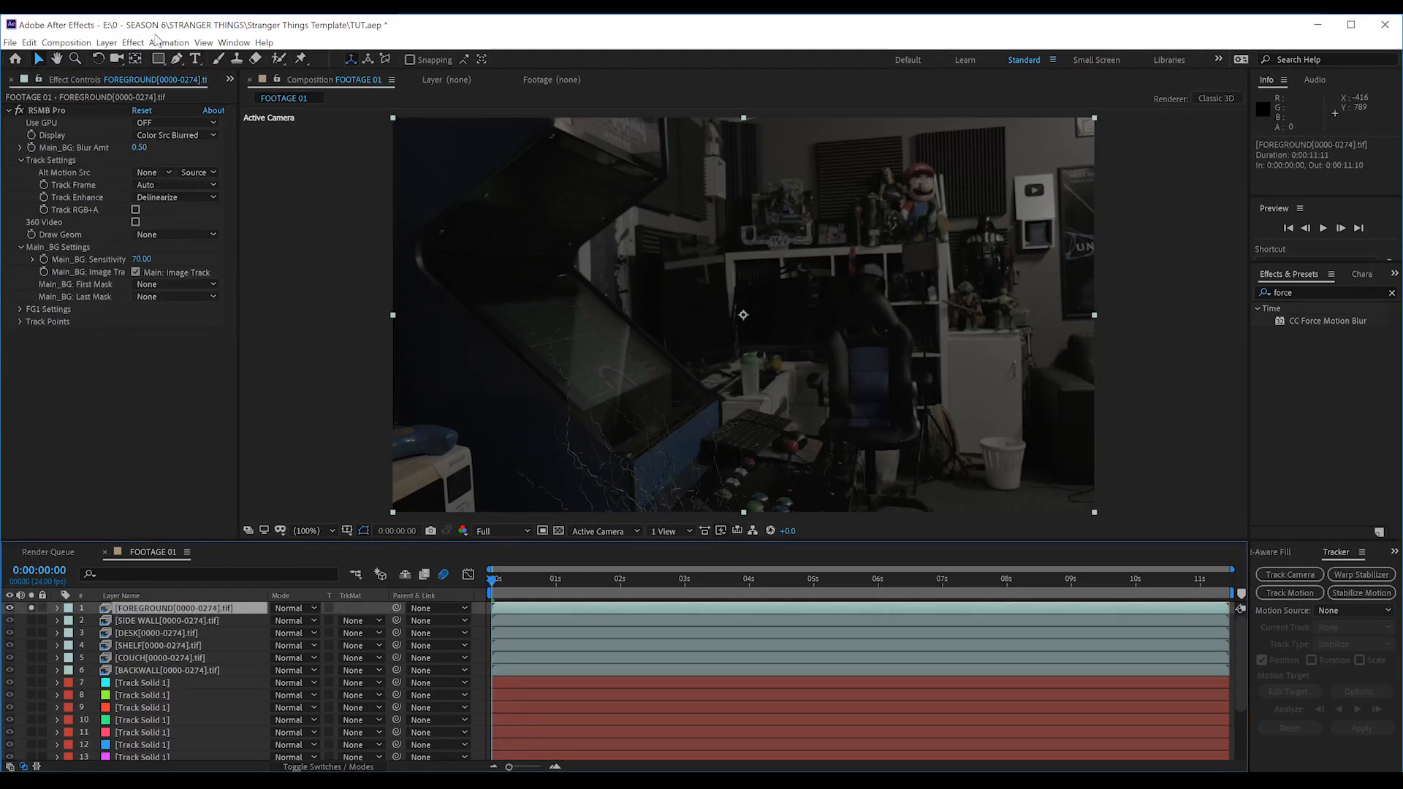
{"action": "left_click", "coordinate": [133, 42]}
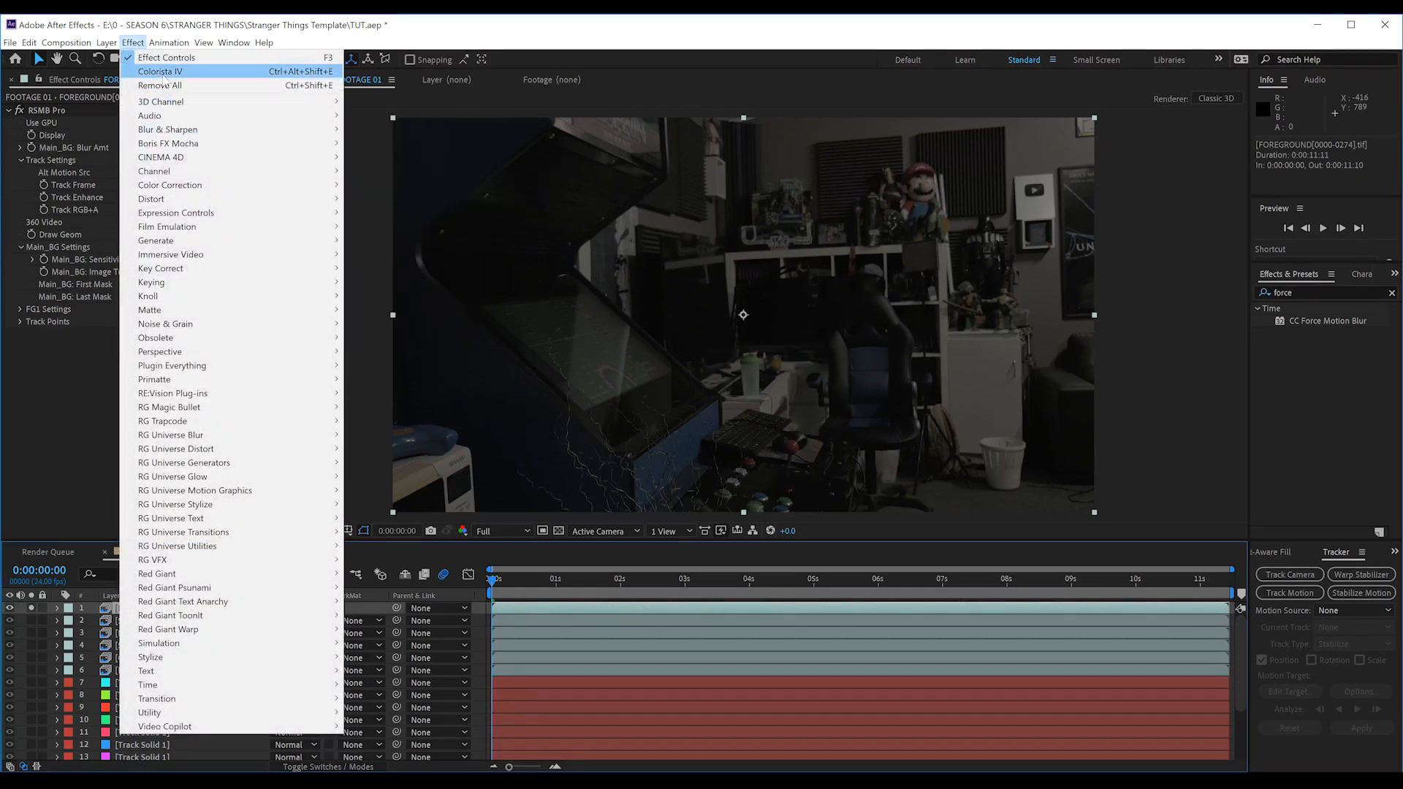
{"action": "left_click", "coordinate": [163, 72]}
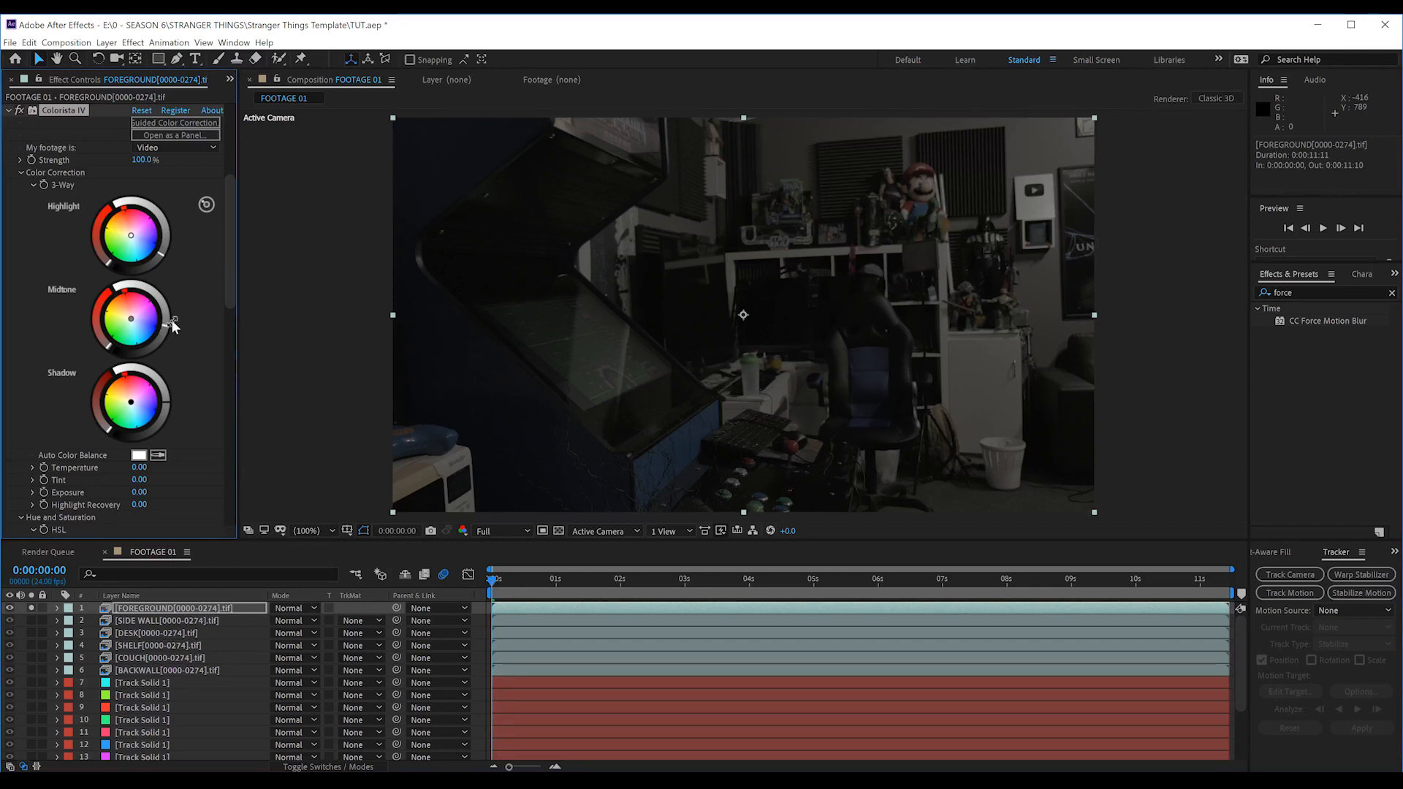
{"action": "left_click", "coordinate": [9, 110]}
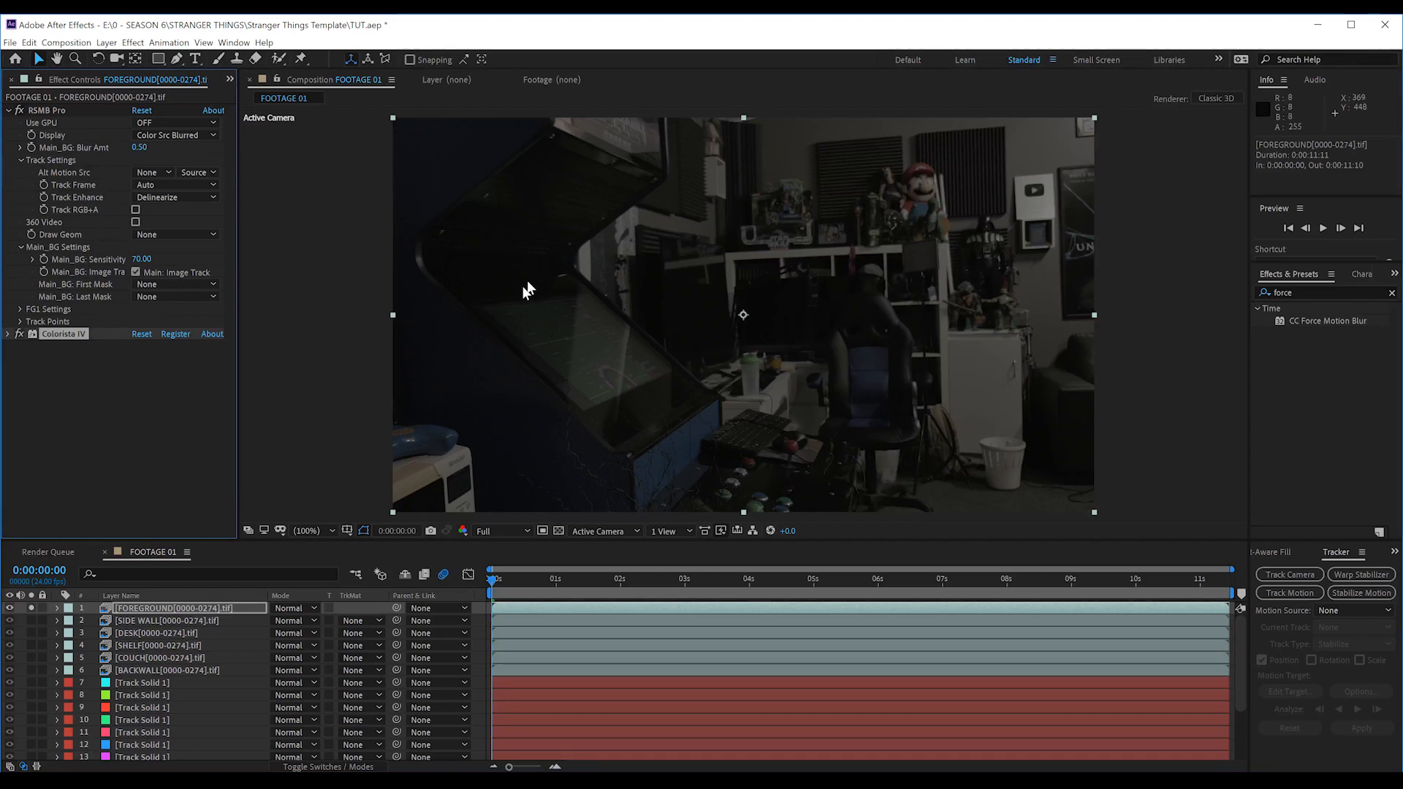
Step: Add a Camera Lens Blur effect to the FOREGROUND layer and set its Blur Radius to 2.9
{"action": "left_click", "coordinate": [133, 42]}
{"action": "mouse_move", "coordinate": [168, 129]}
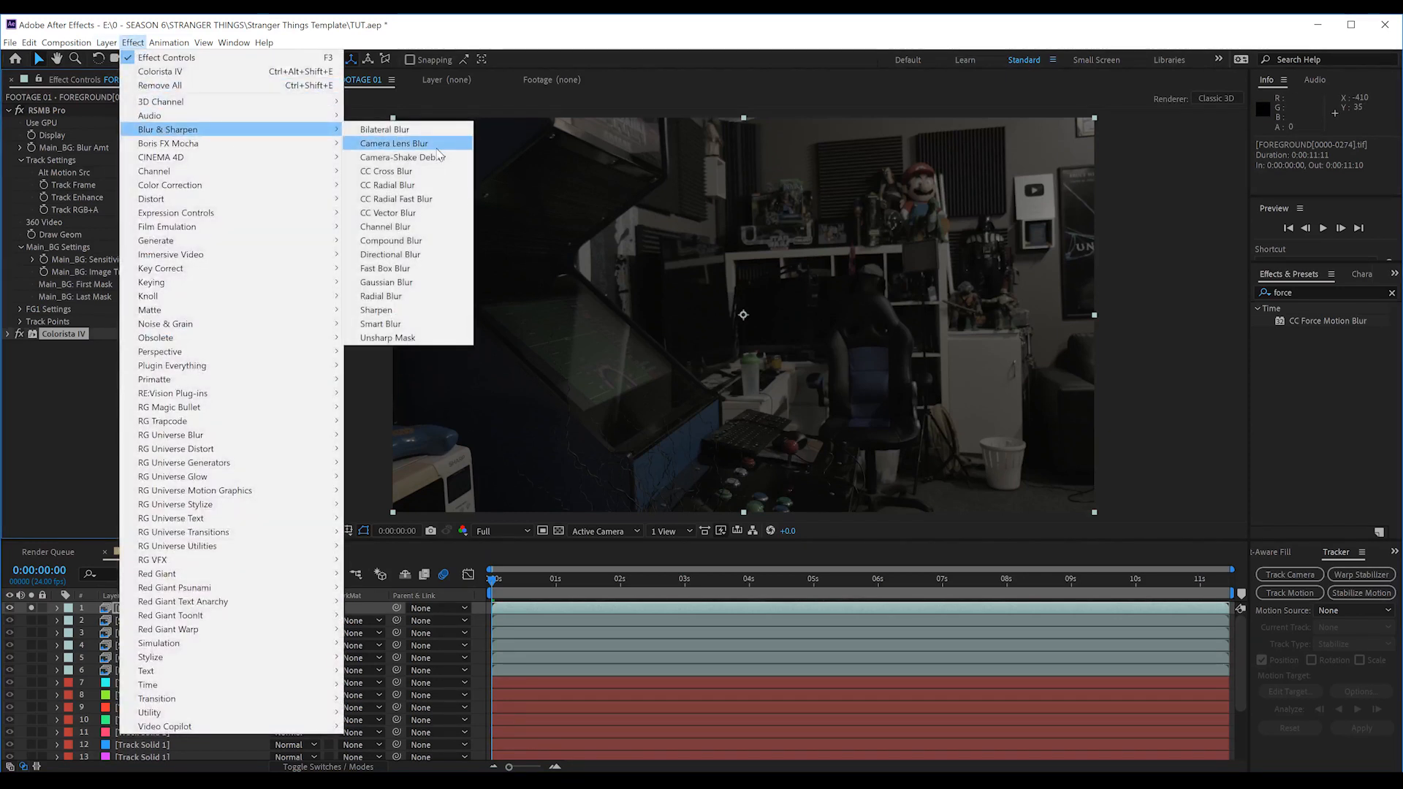
{"action": "left_click", "coordinate": [409, 144]}
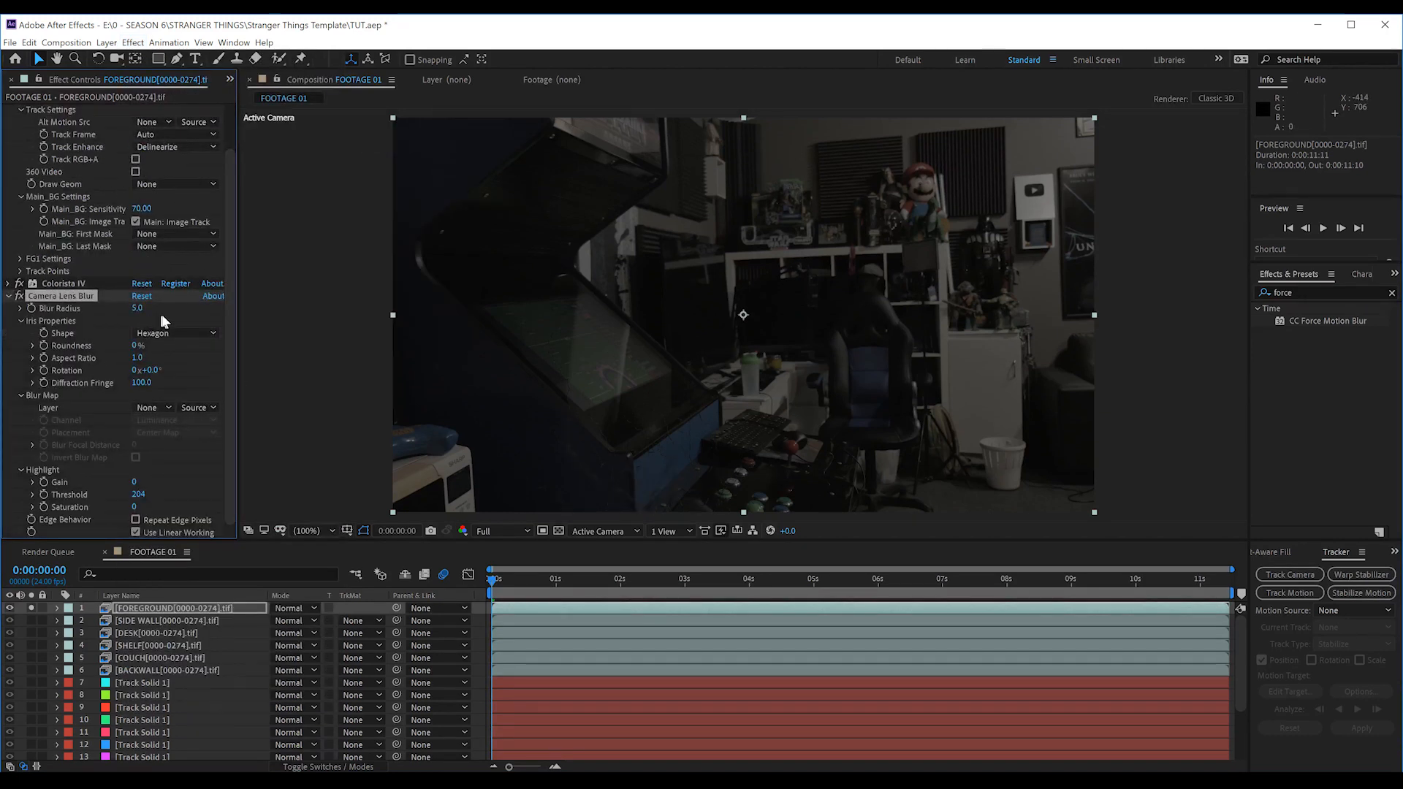
{"action": "left_click", "coordinate": [137, 310]}
{"action": "type", "text": "2.9"}
{"action": "key", "text": "Return"}
{"action": "scroll", "coordinate": [53, 283], "scroll_direction": "up", "scroll_amount": 2}
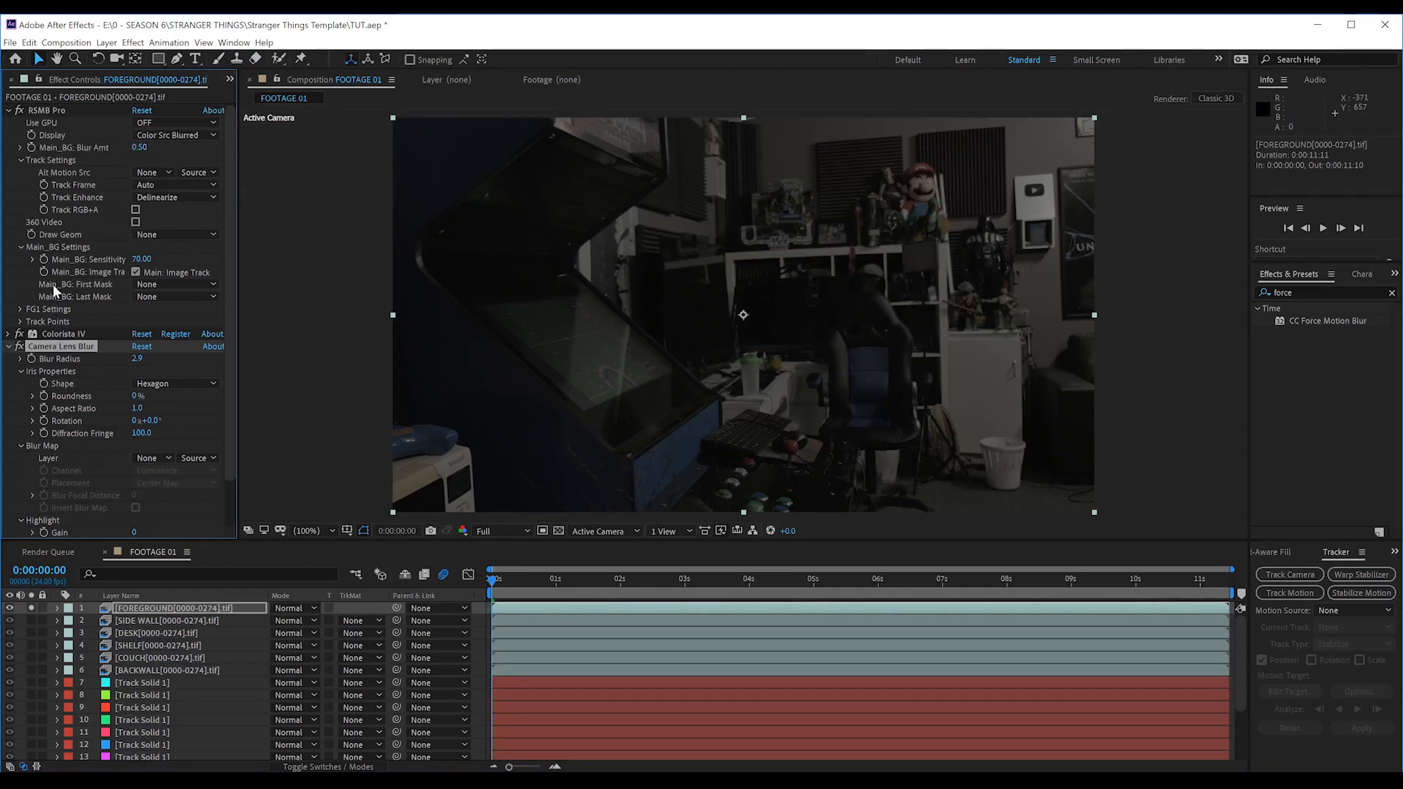
Step: Solo the SIDE WALL layer, copy RSMB Pro, Colorista IV and Camera Lens Blur onto it from FOREGROUND, and set its Blur Radius to 1.2
{"action": "left_click", "coordinate": [64, 110]}
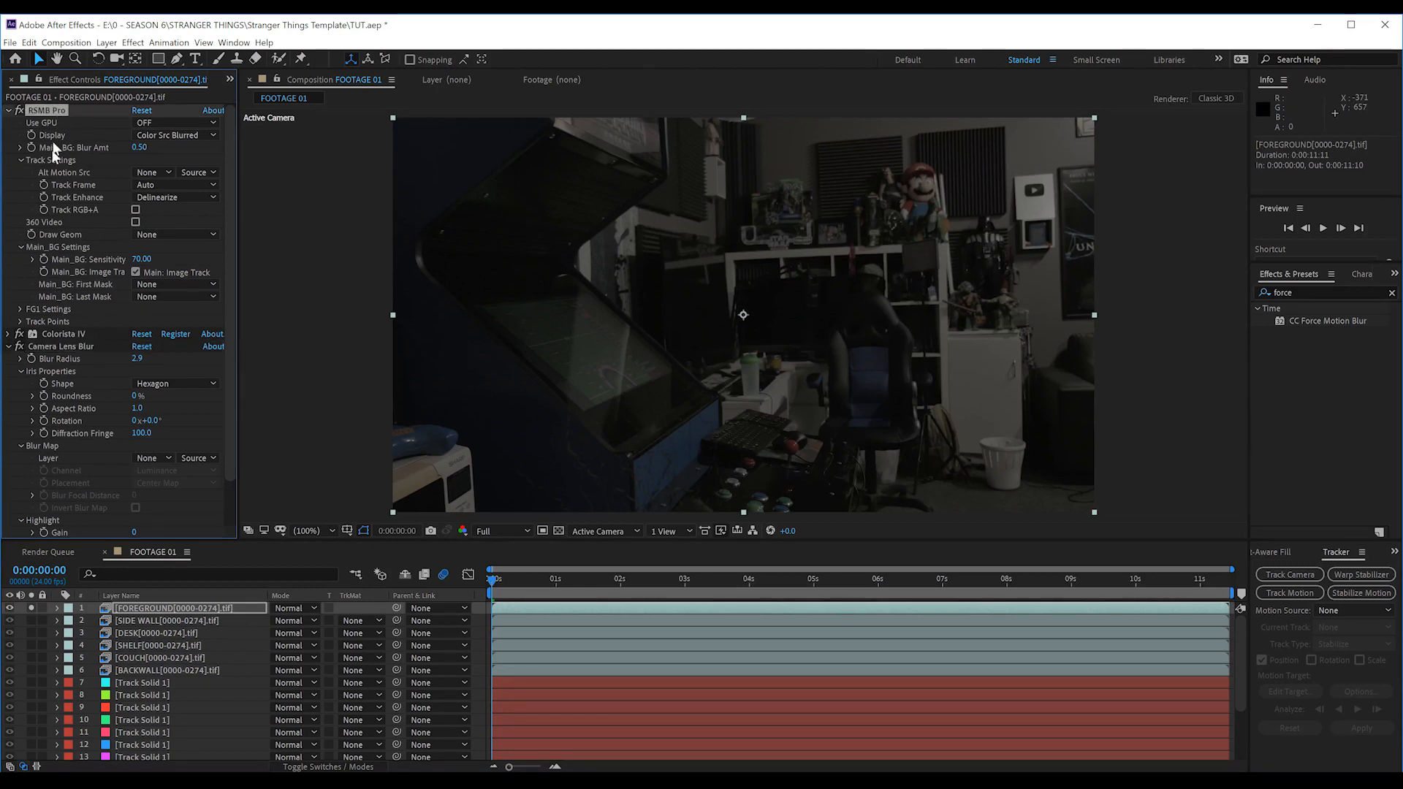
{"action": "left_click", "coordinate": [56, 347], "text": "shift"}
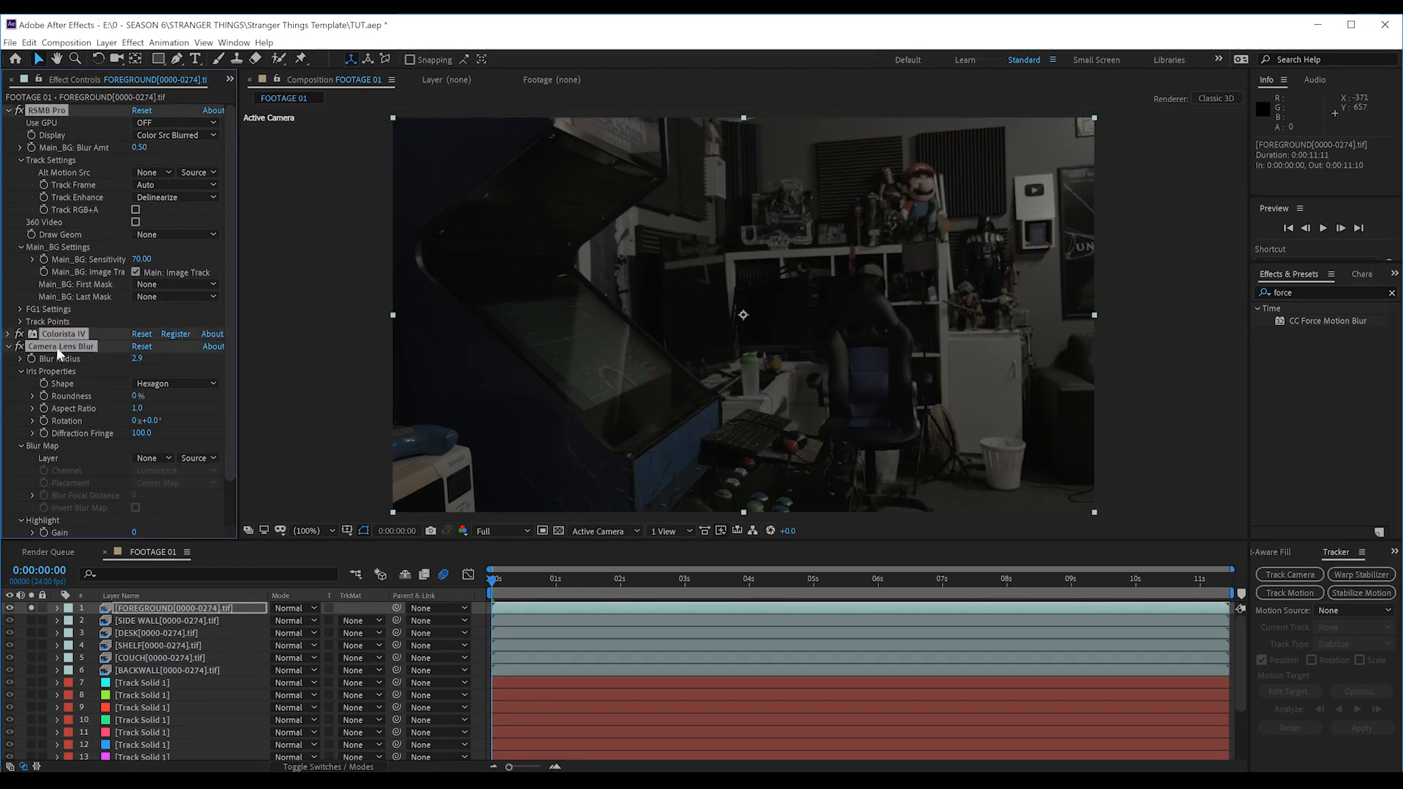
{"action": "left_click", "coordinate": [32, 621]}
{"action": "left_click", "coordinate": [147, 621]}
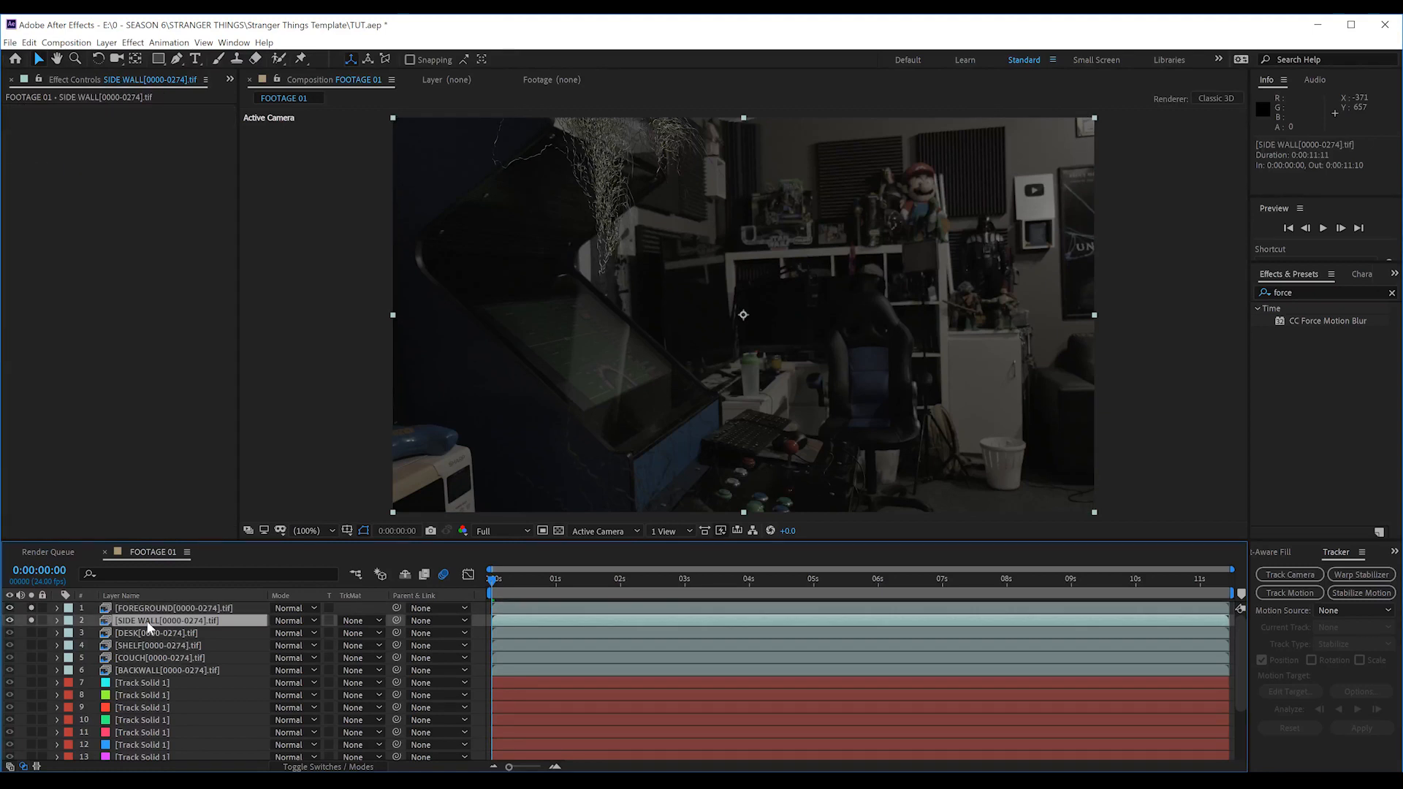
{"action": "left_click", "coordinate": [31, 607]}
{"action": "left_click", "coordinate": [32, 607]}
{"action": "left_click", "coordinate": [146, 621]}
{"action": "scroll", "coordinate": [159, 423], "scroll_direction": "down", "scroll_amount": 10}
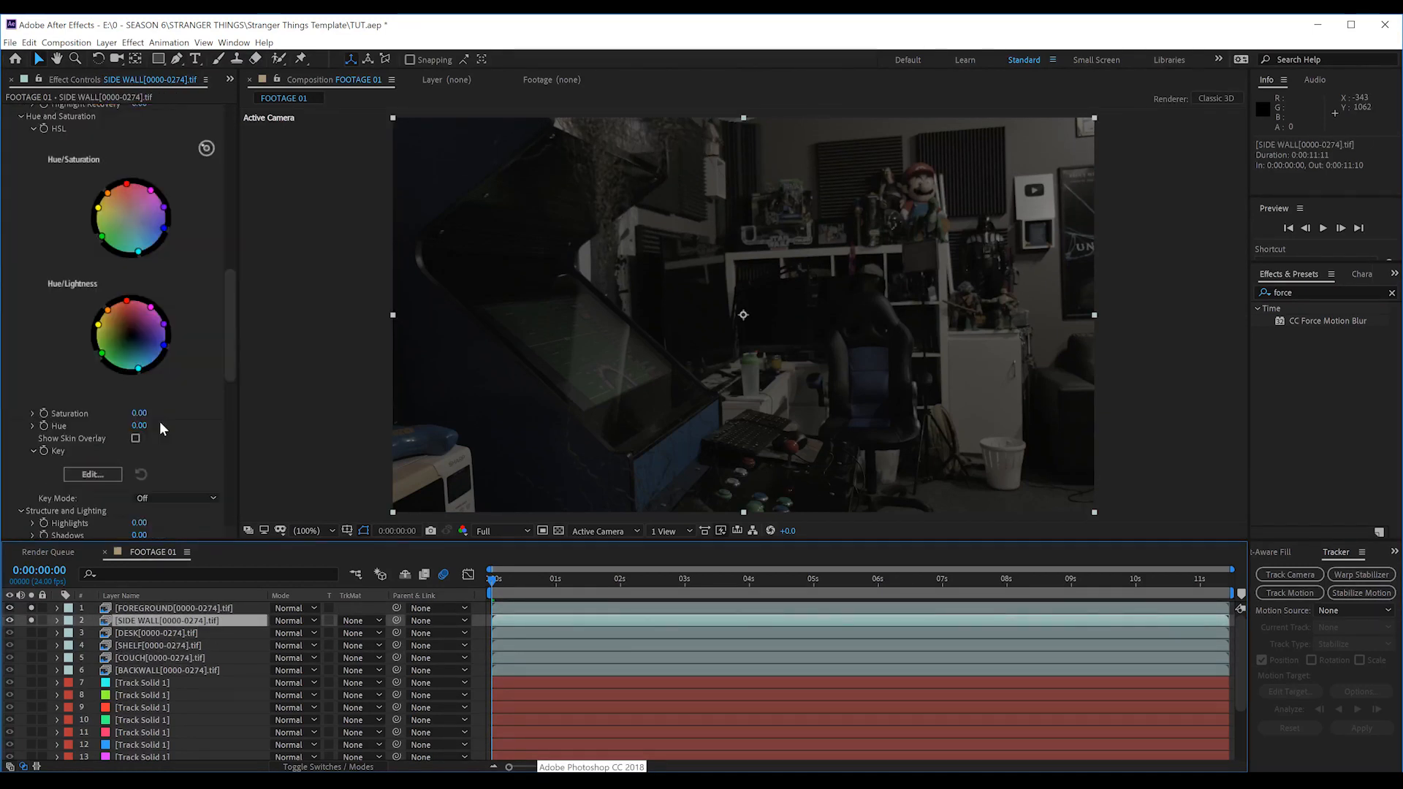
{"action": "scroll", "coordinate": [160, 422], "scroll_direction": "up", "scroll_amount": 10}
{"action": "left_click", "coordinate": [8, 301]}
{"action": "left_click", "coordinate": [137, 326]}
{"action": "type", "text": "1"}
{"action": "key", "text": "Return"}
Step: Solo the DESK layer, paste the same three effects onto it and set its Camera Lens Blur radius to 1.8
{"action": "left_click", "coordinate": [31, 633]}
{"action": "left_click", "coordinate": [146, 633]}
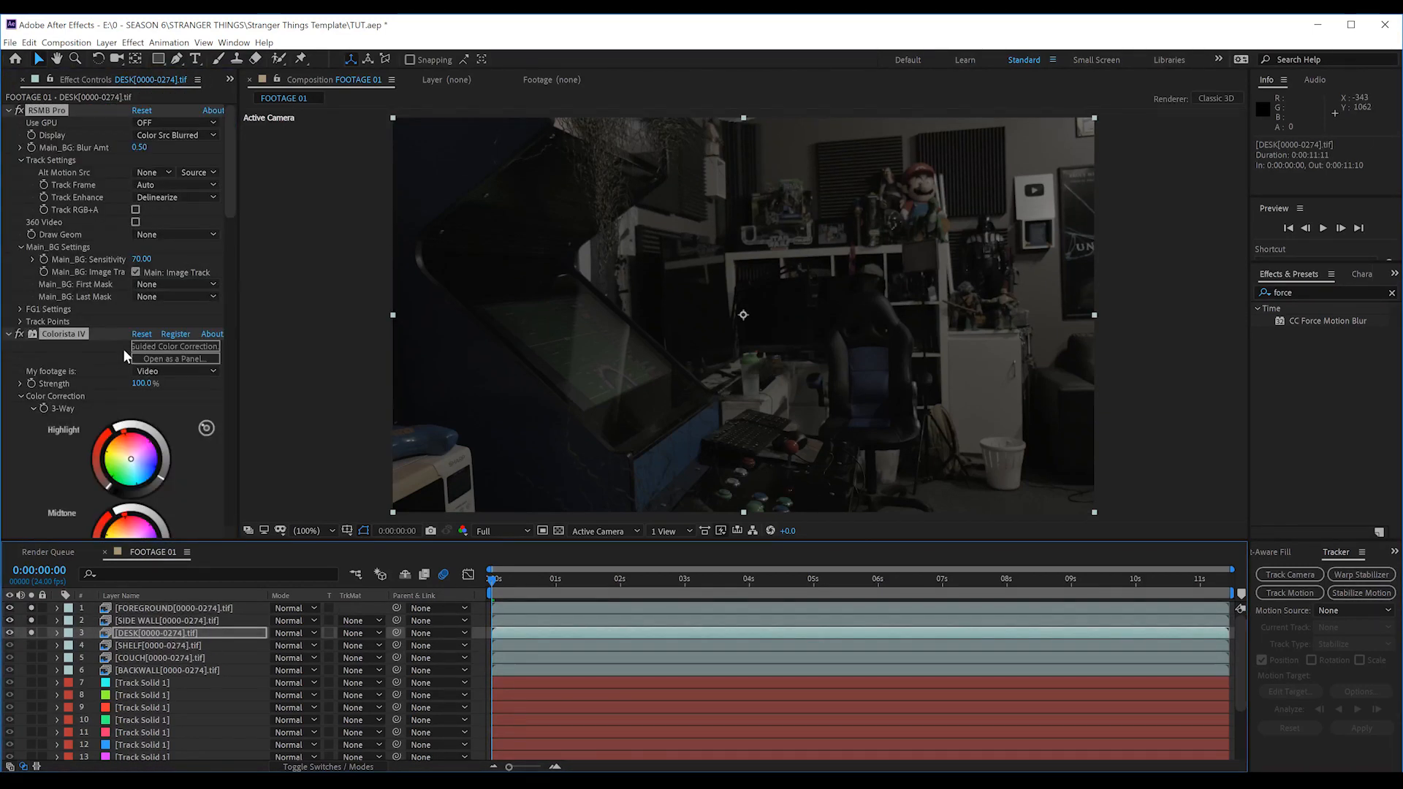
{"action": "left_click", "coordinate": [8, 335]}
{"action": "left_click", "coordinate": [8, 135]}
{"action": "left_click", "coordinate": [137, 148]}
{"action": "type", "text": "2"}
{"action": "key", "text": "Return"}
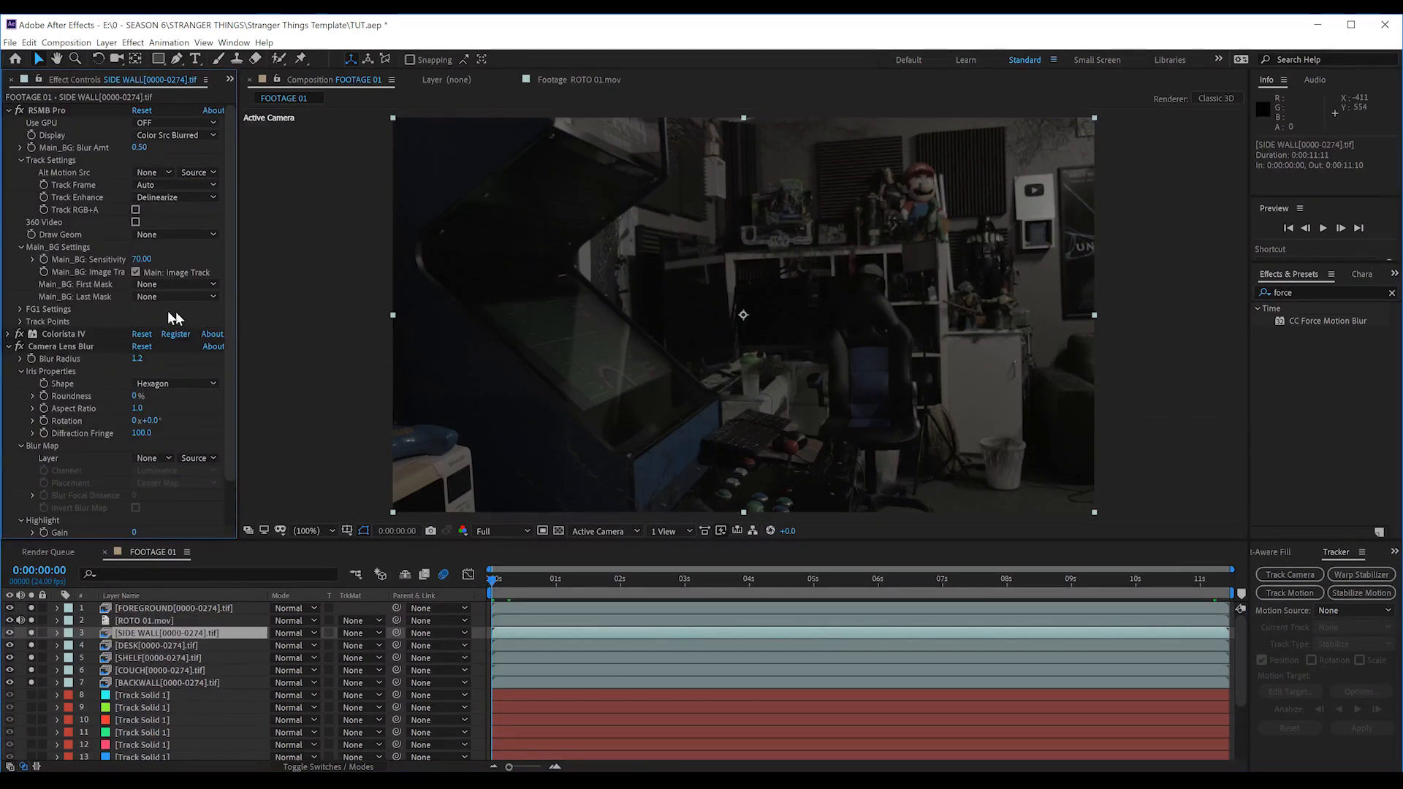
Step: Keyframe the SIDE WALL layer's Camera Lens Blur radius from 1.5 at the start to 0.8 at 7 seconds
{"action": "left_click", "coordinate": [139, 358]}
{"action": "type", "text": "1.5"}
{"action": "key", "text": "Return"}
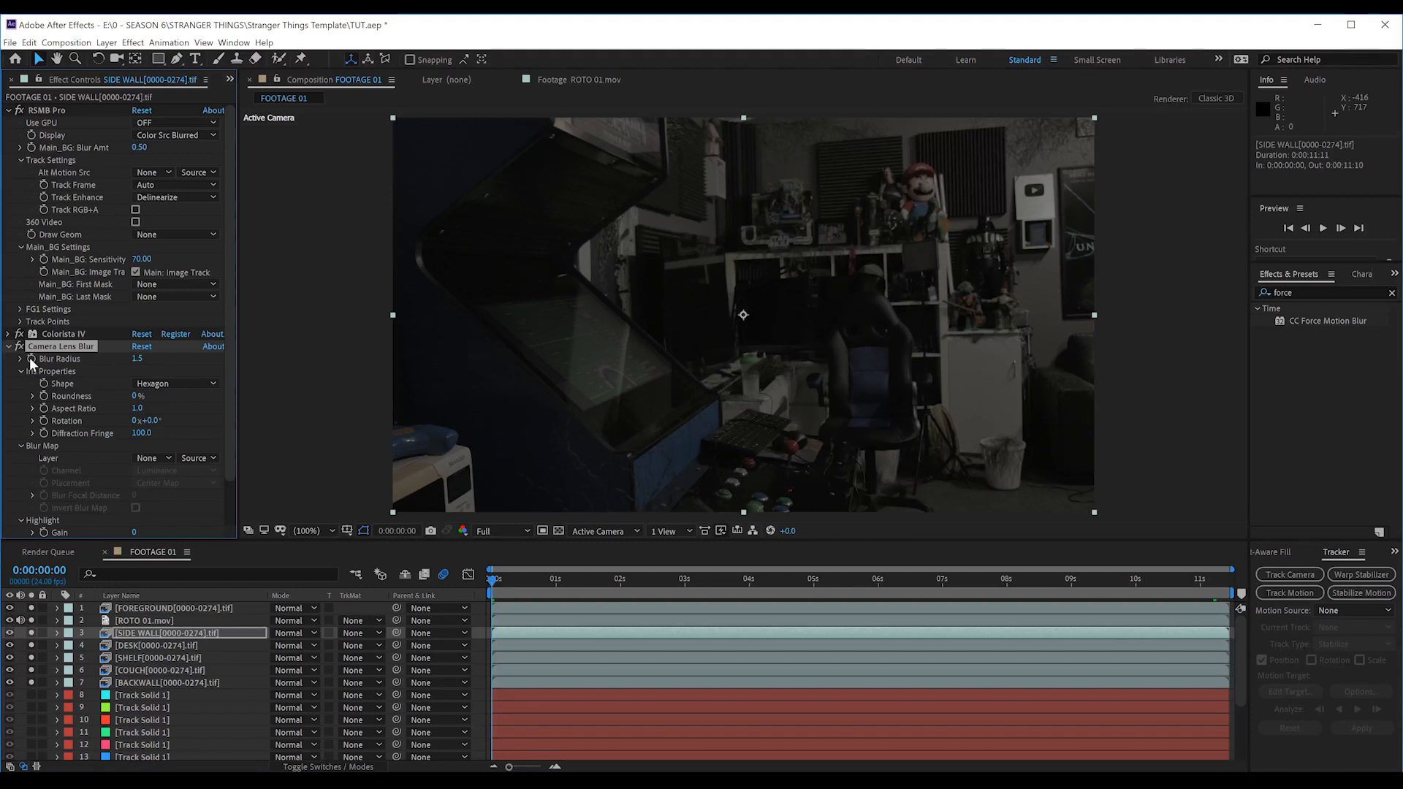
{"action": "left_click", "coordinate": [31, 358]}
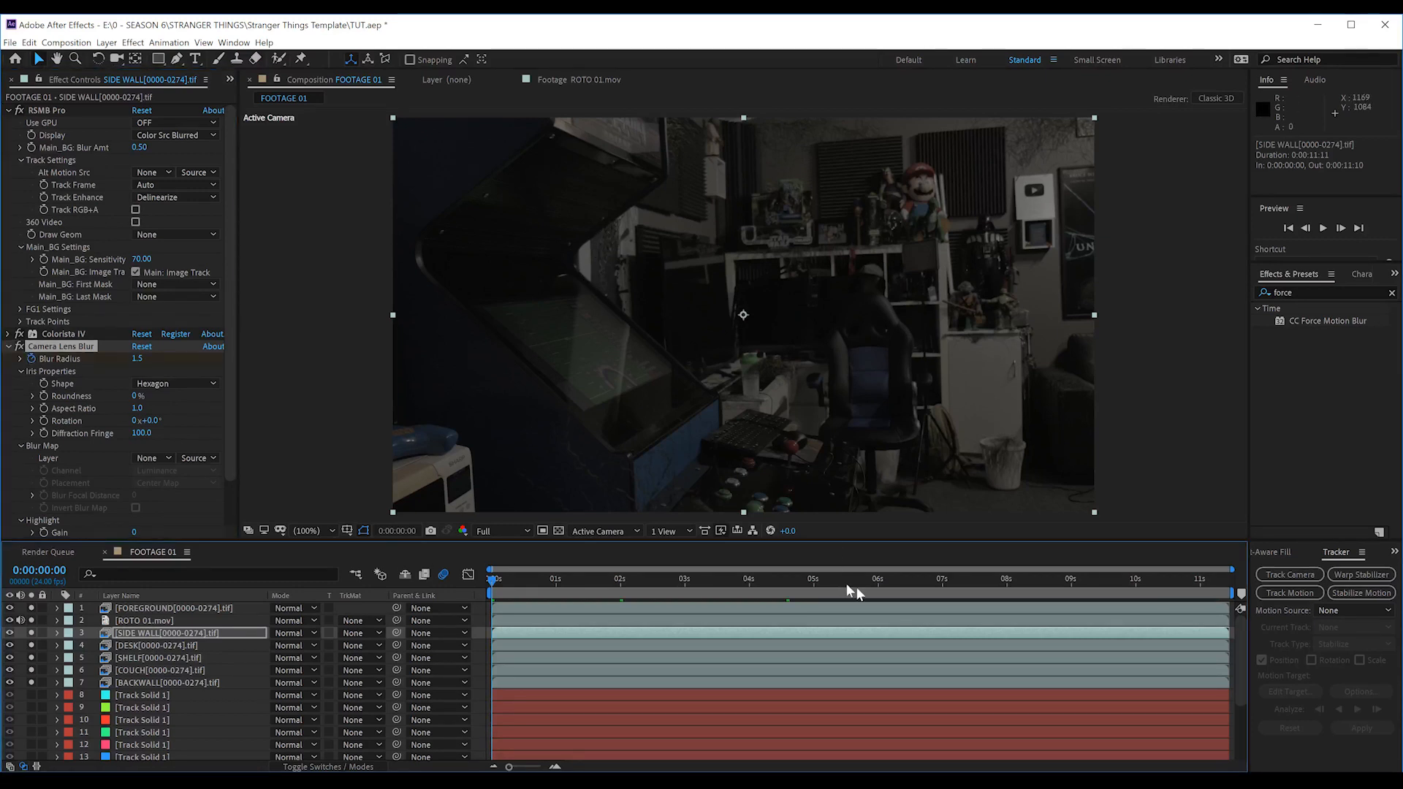
{"action": "left_click", "coordinate": [941, 578]}
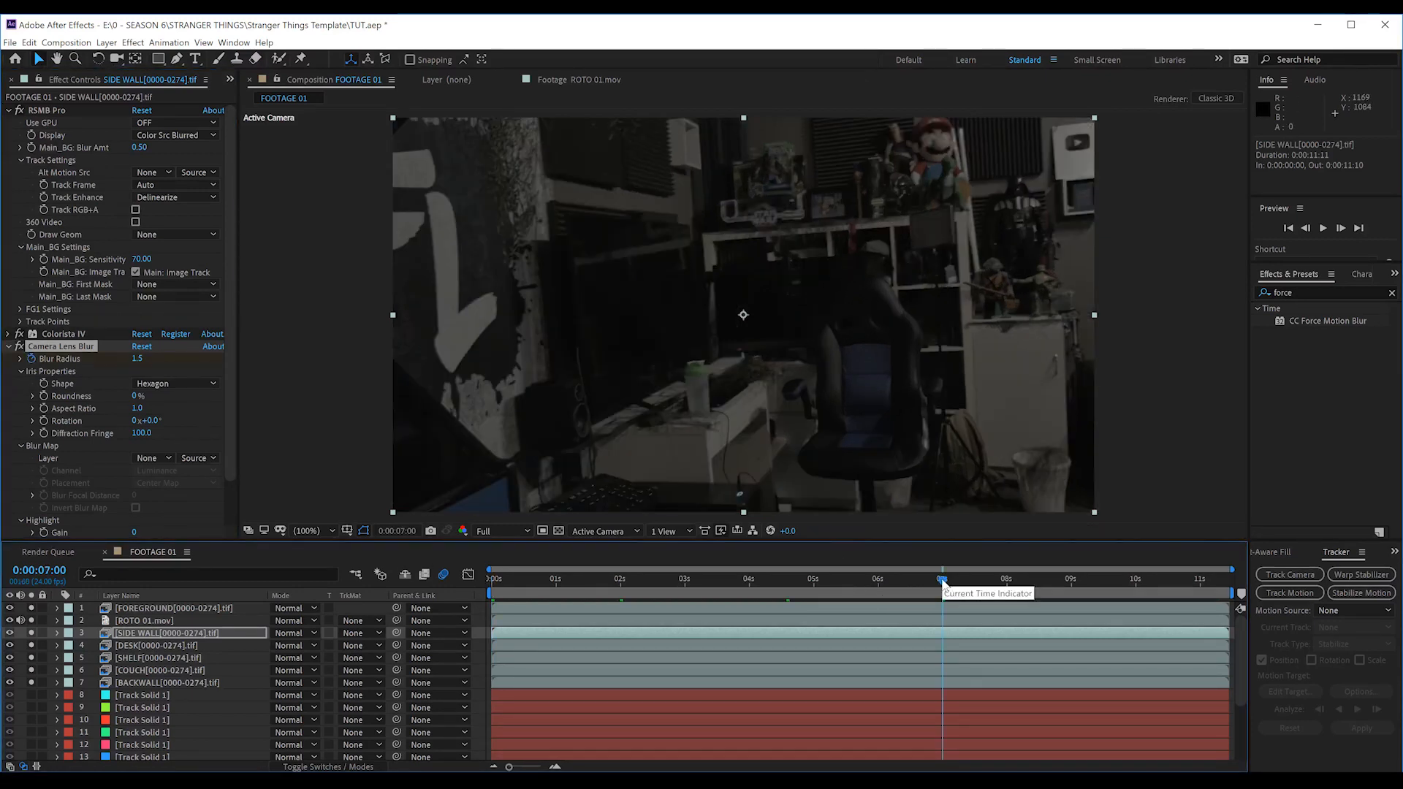
{"action": "left_click", "coordinate": [136, 359]}
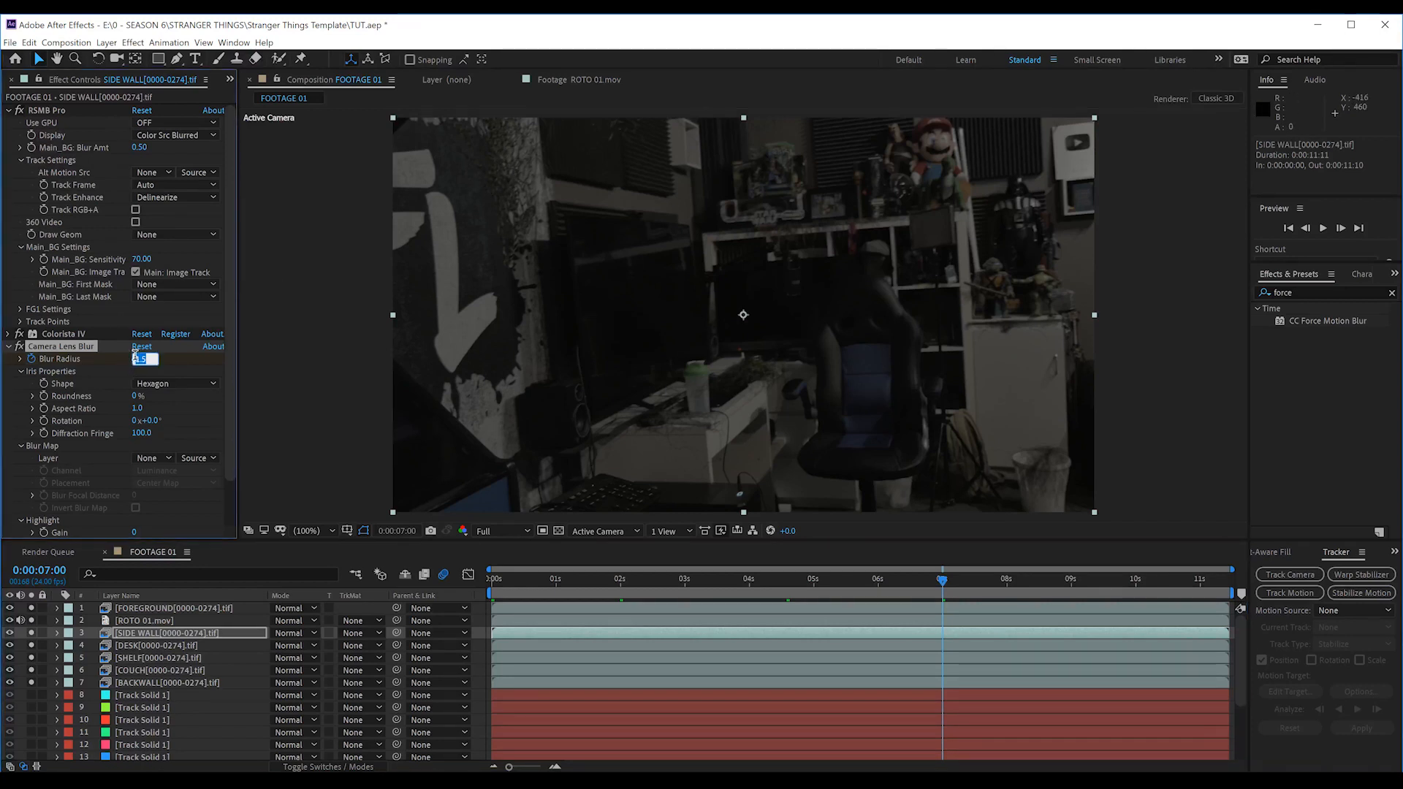
{"action": "type", "text": "0.8"}
{"action": "key", "text": "Return"}
Step: Keyframe the SHELF layer's Camera Lens Blur radius from 2.0 at the start to 1.0 at 0:00:07:23
{"action": "left_click", "coordinate": [491, 580]}
{"action": "left_click", "coordinate": [158, 658]}
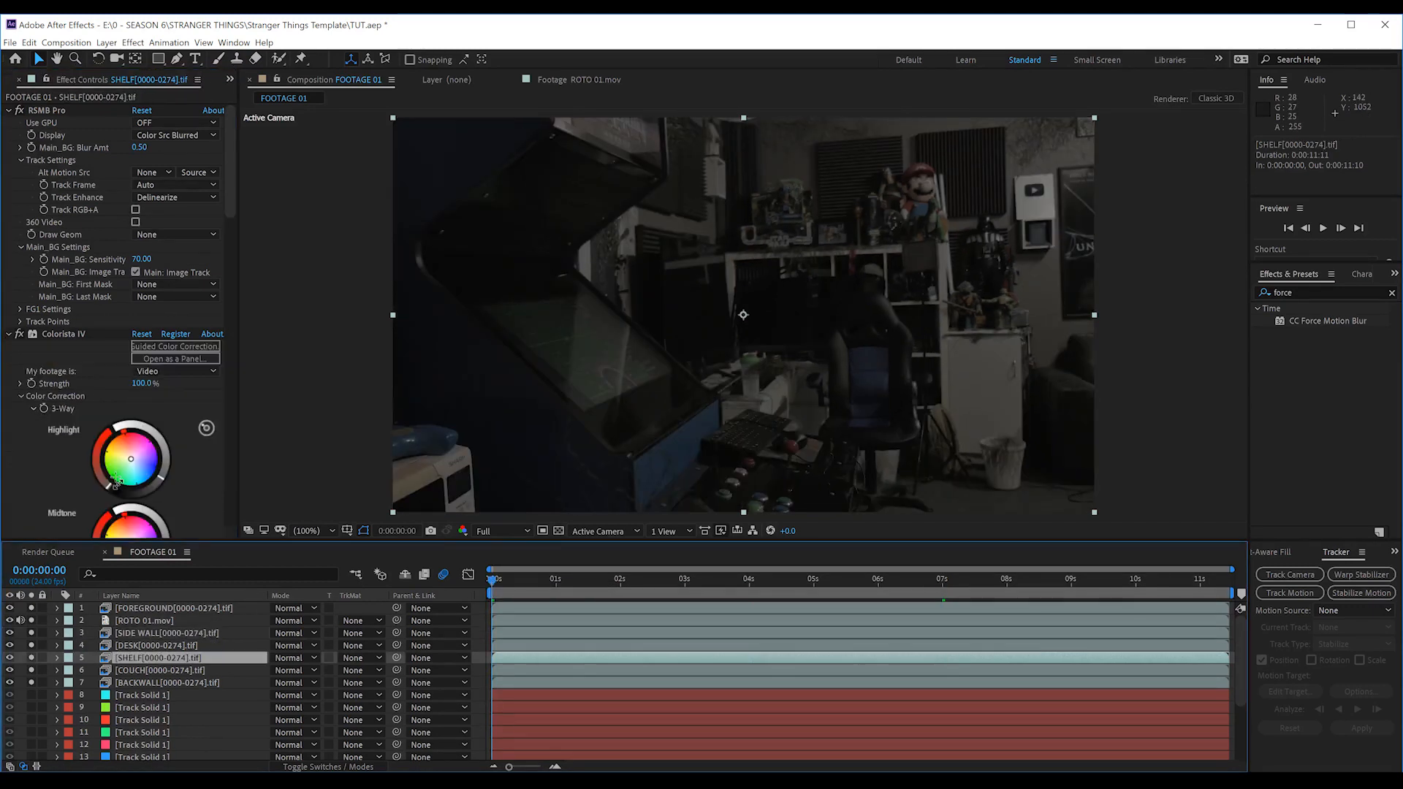
{"action": "scroll", "coordinate": [98, 450], "scroll_direction": "down", "scroll_amount": 5}
{"action": "scroll", "coordinate": [98, 449], "scroll_direction": "down", "scroll_amount": 10}
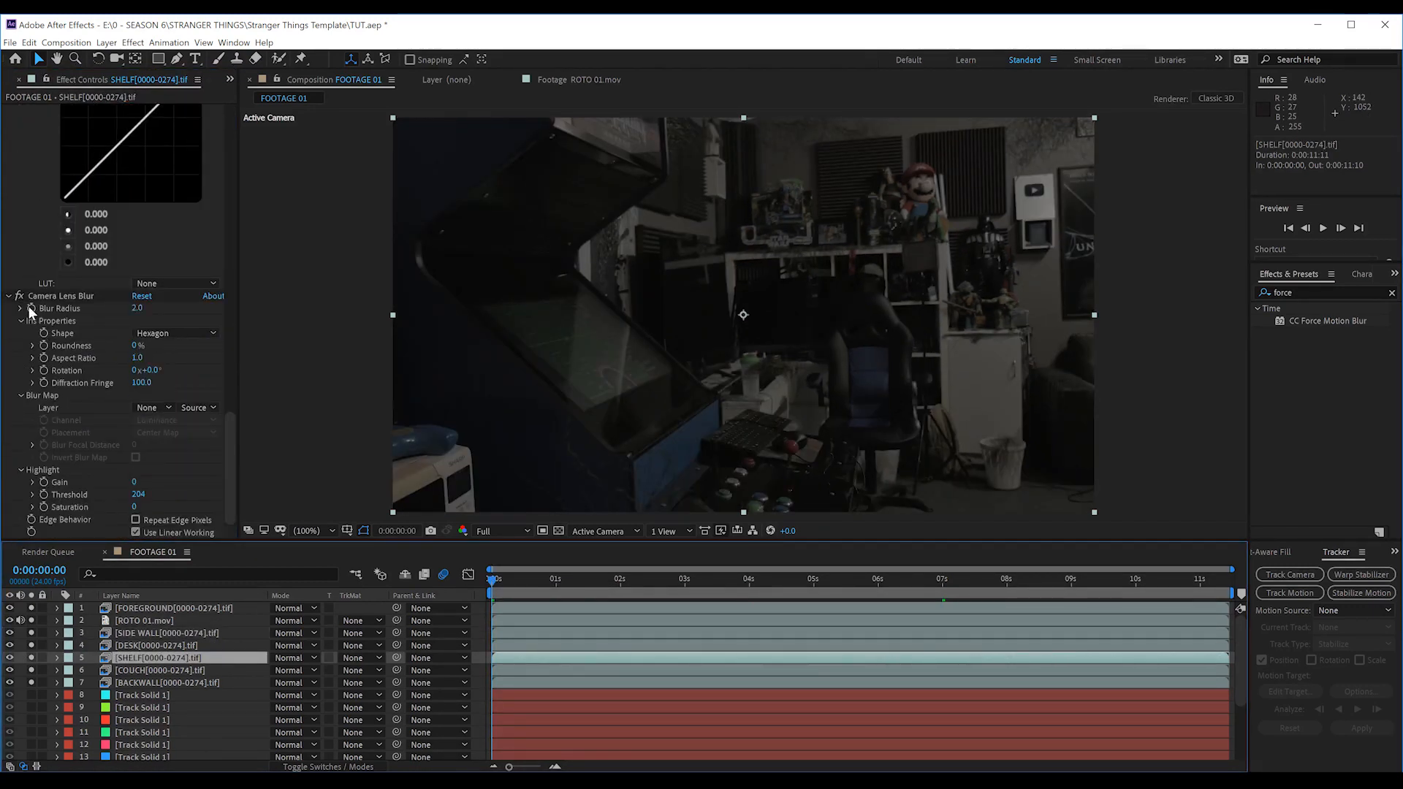
{"action": "left_click", "coordinate": [30, 308]}
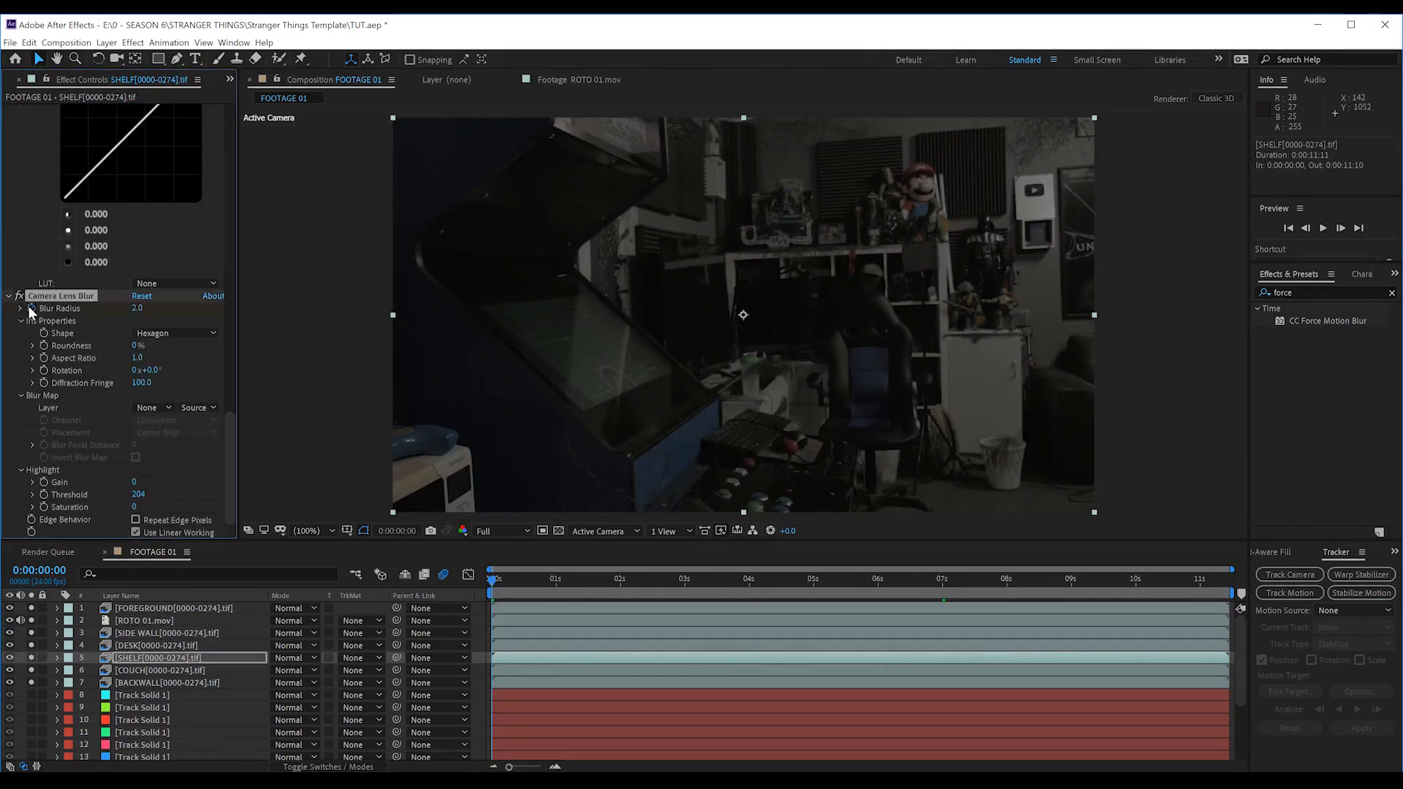
{"action": "left_click", "coordinate": [1005, 578]}
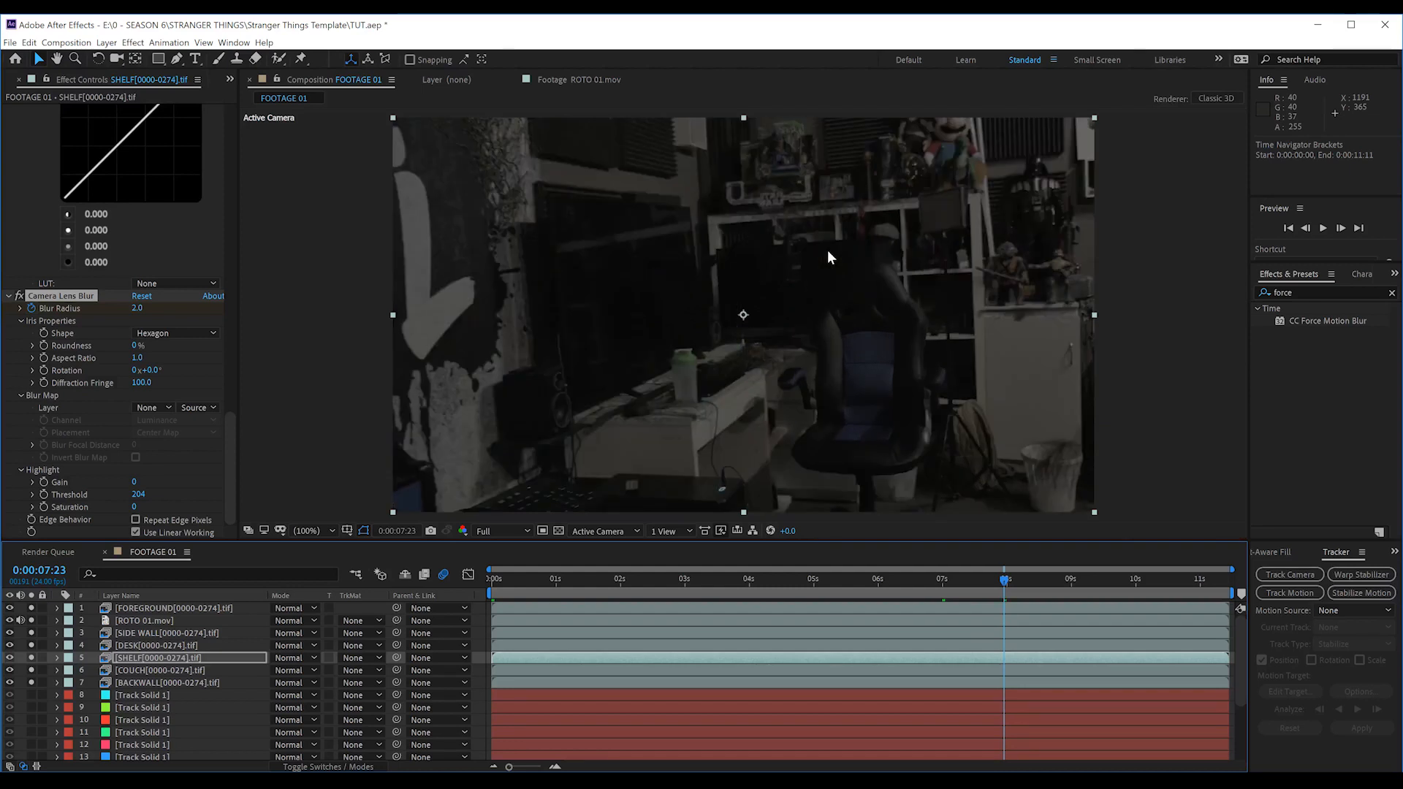
{"action": "left_click", "coordinate": [137, 308]}
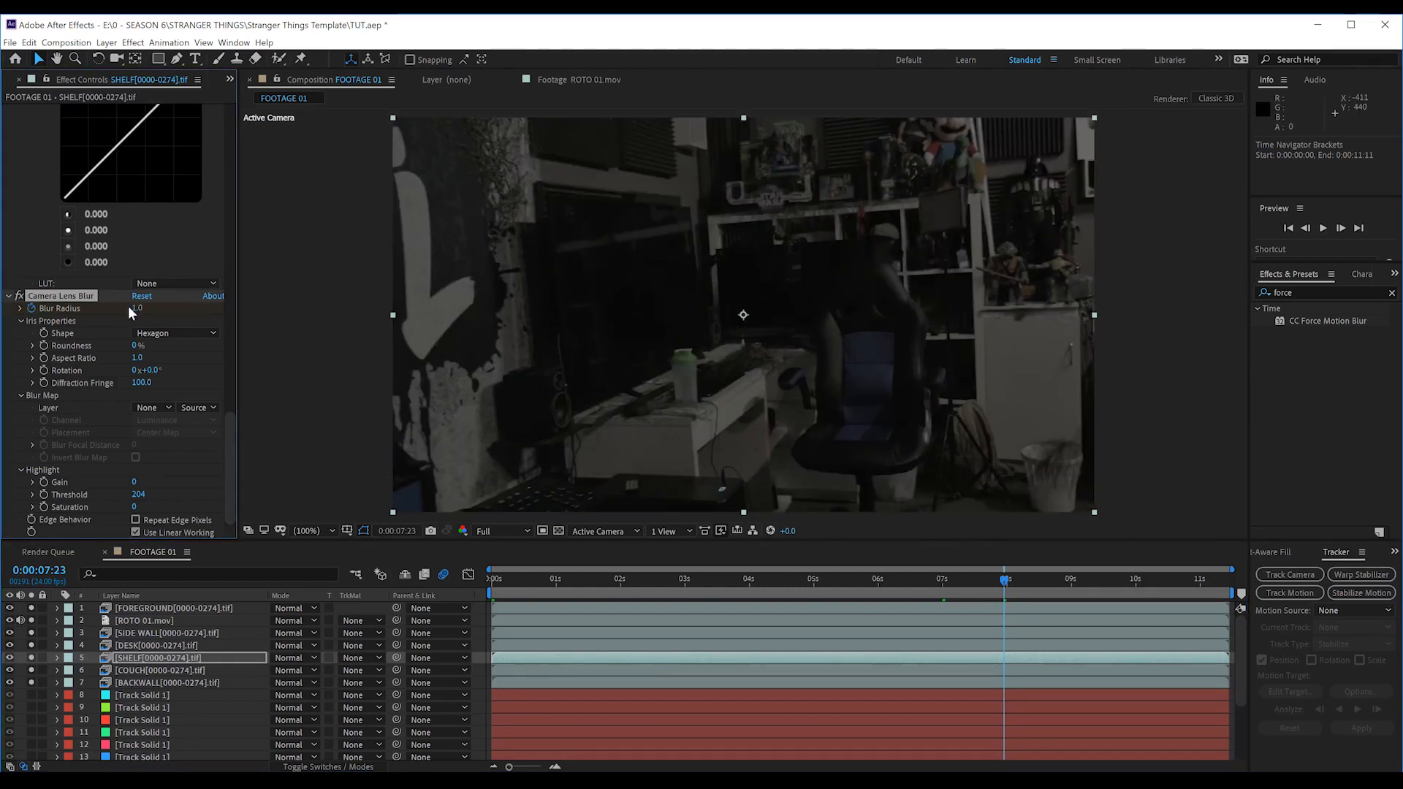
{"action": "key", "text": "Return"}
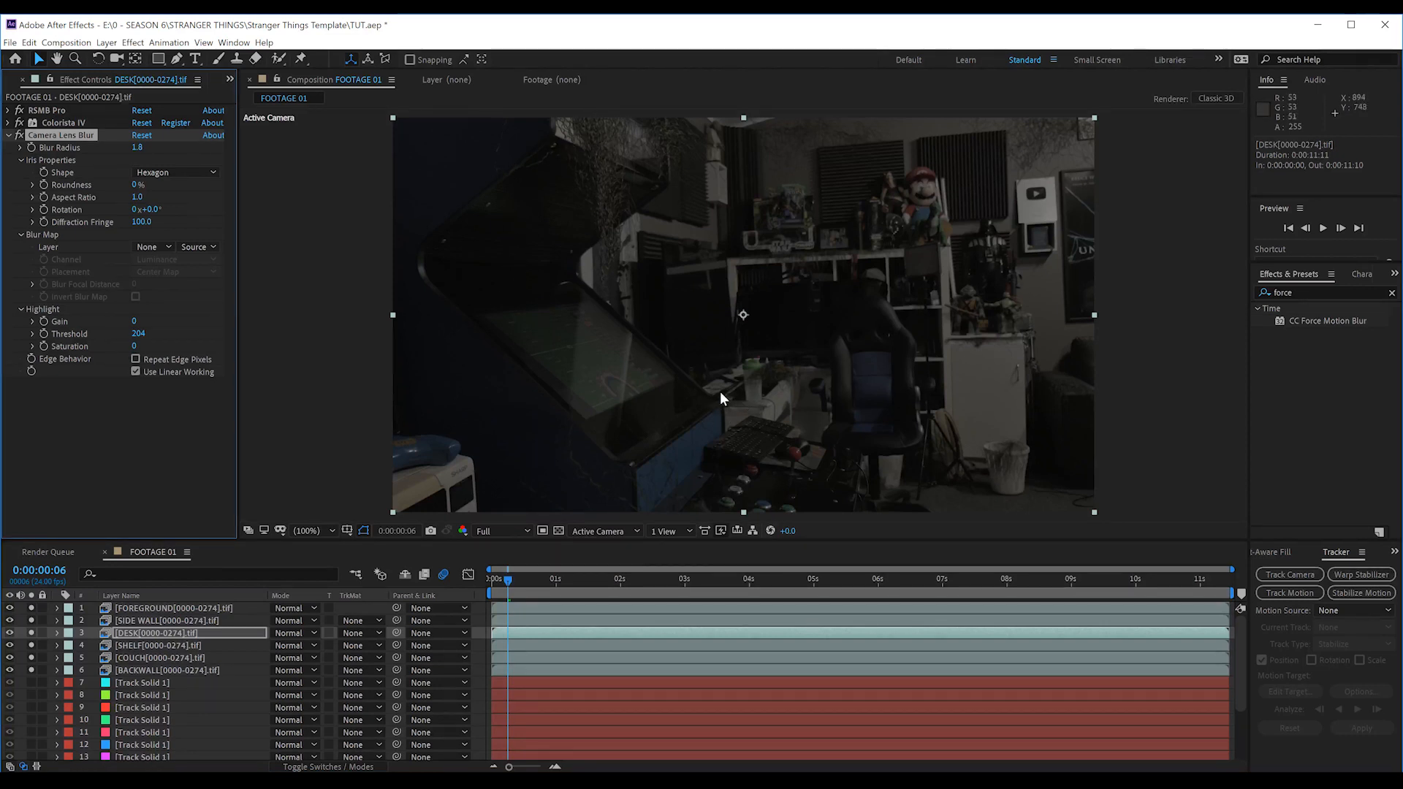
Step: Preview the ROTO 01.mov footage and add it to the FOOTAGE 01 composition between the FOREGROUND and SIDE WALL layers
{"action": "left_click", "coordinate": [229, 79]}
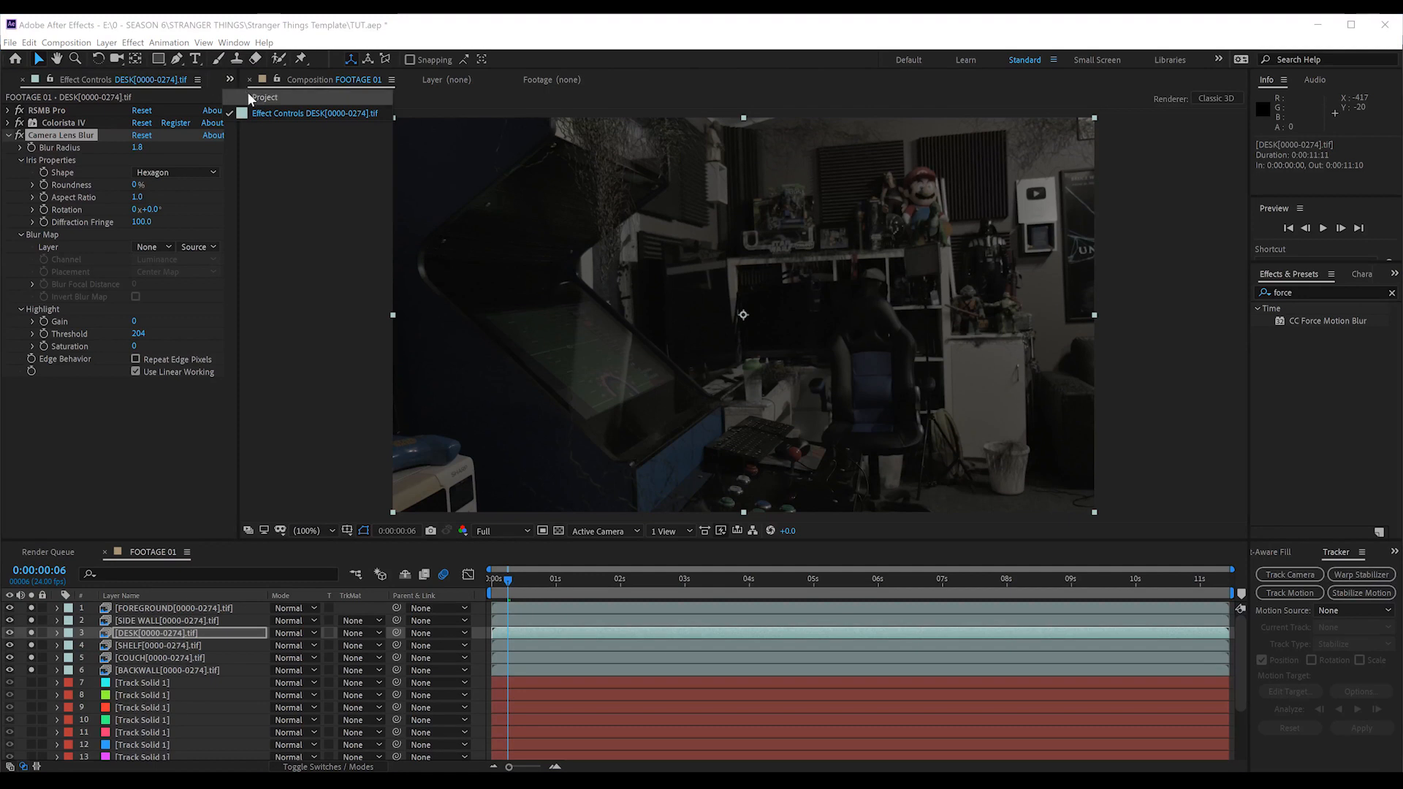
{"action": "key", "text": "Escape"}
{"action": "left_click", "coordinate": [27, 82]}
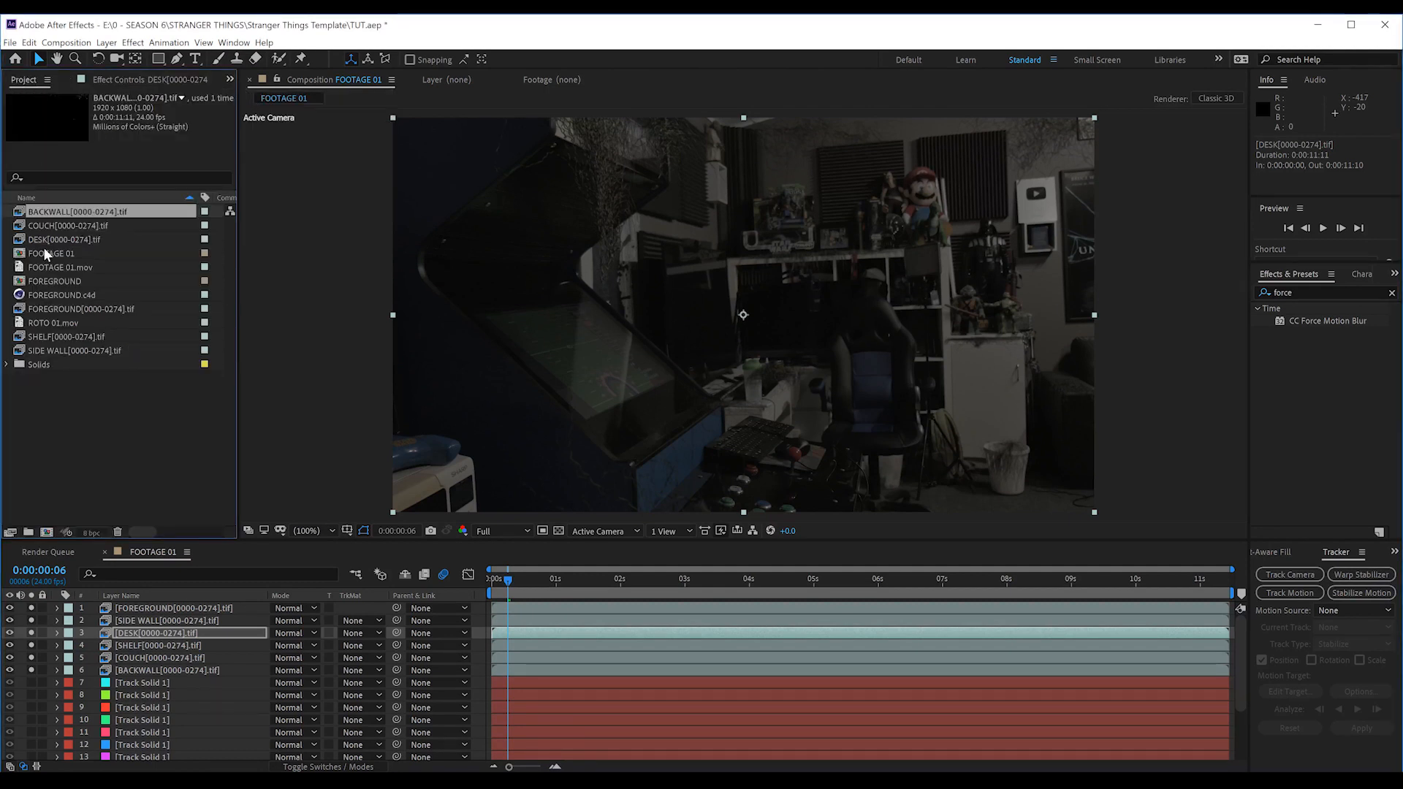
{"action": "double_click", "coordinate": [49, 322]}
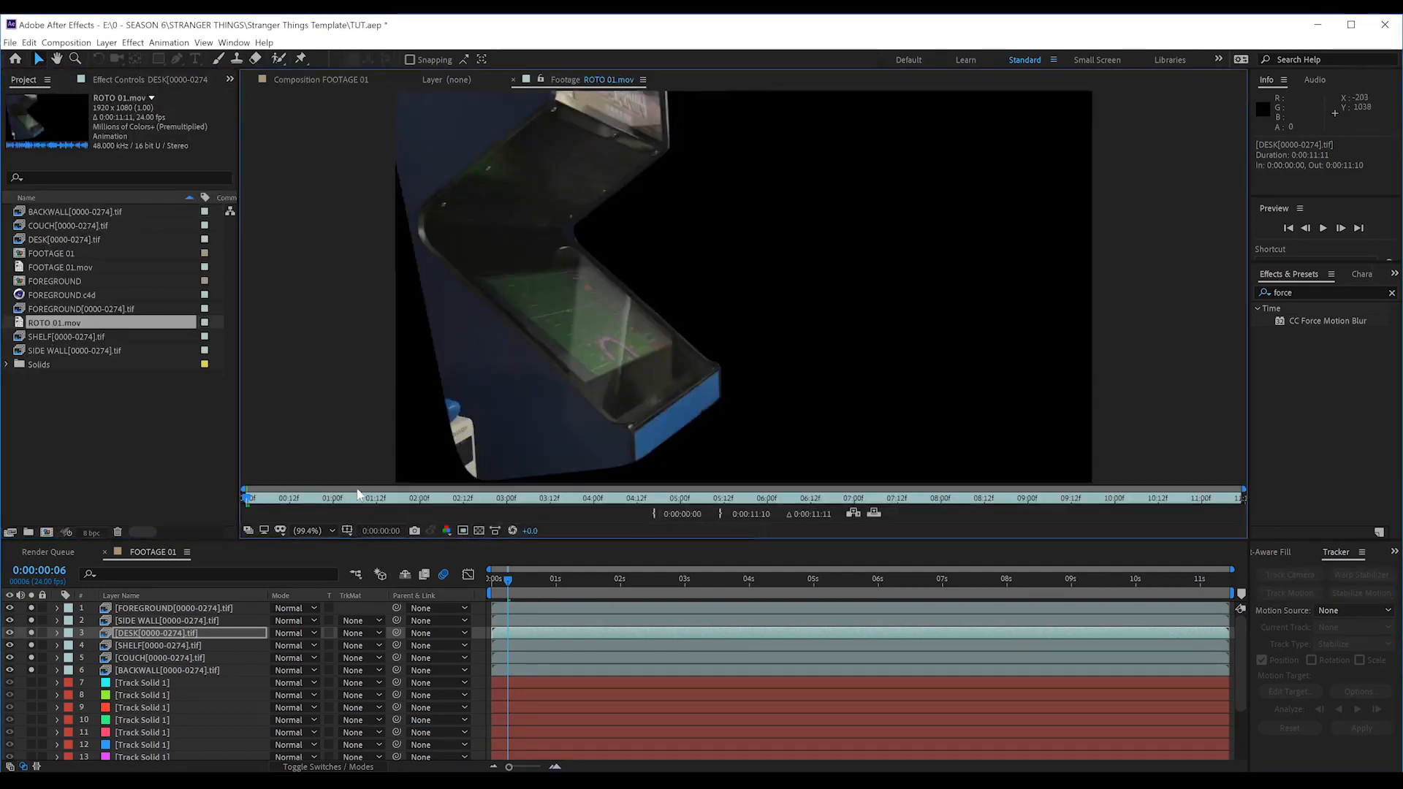
{"action": "left_click_drag", "start_coordinate": [390, 505], "coordinate": [258, 508]}
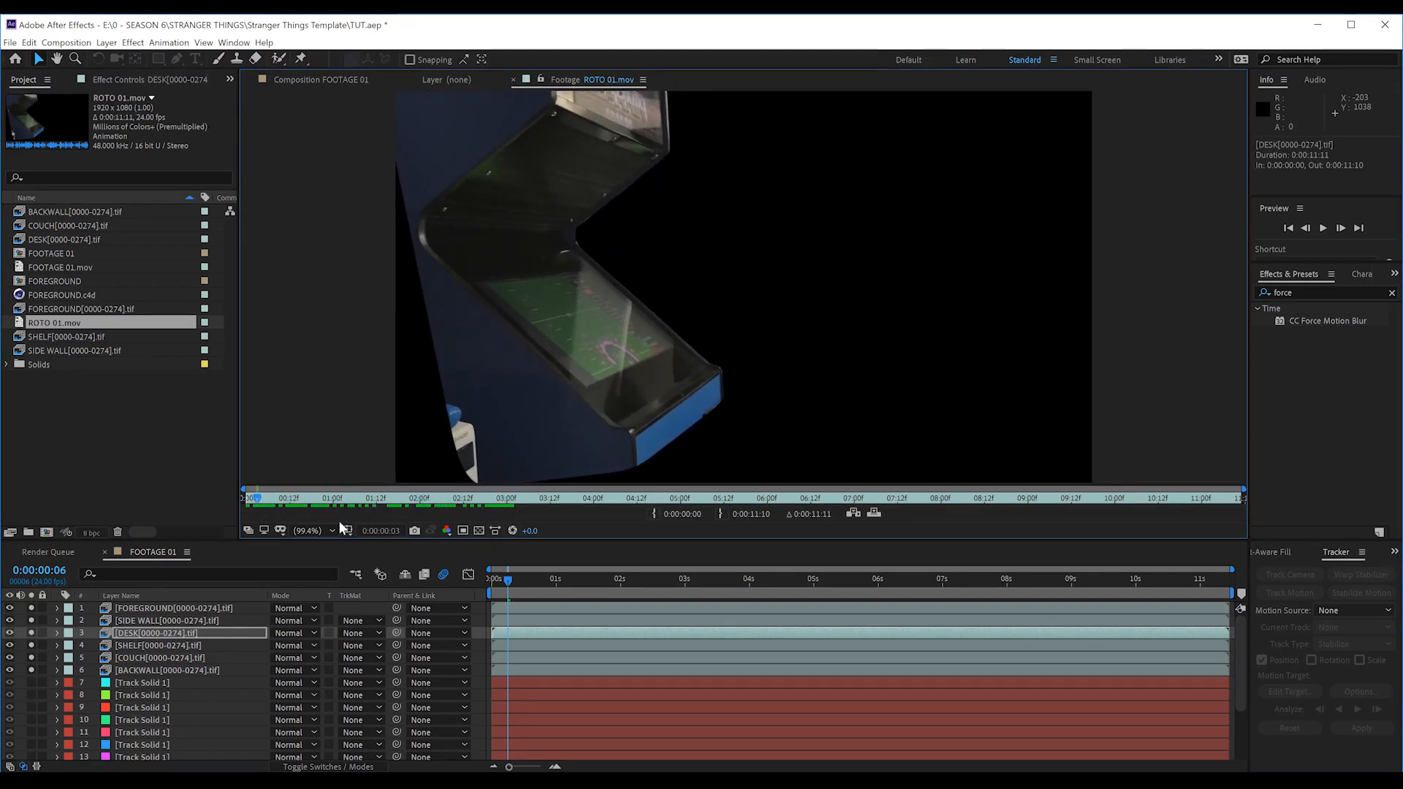
{"action": "left_click", "coordinate": [305, 80]}
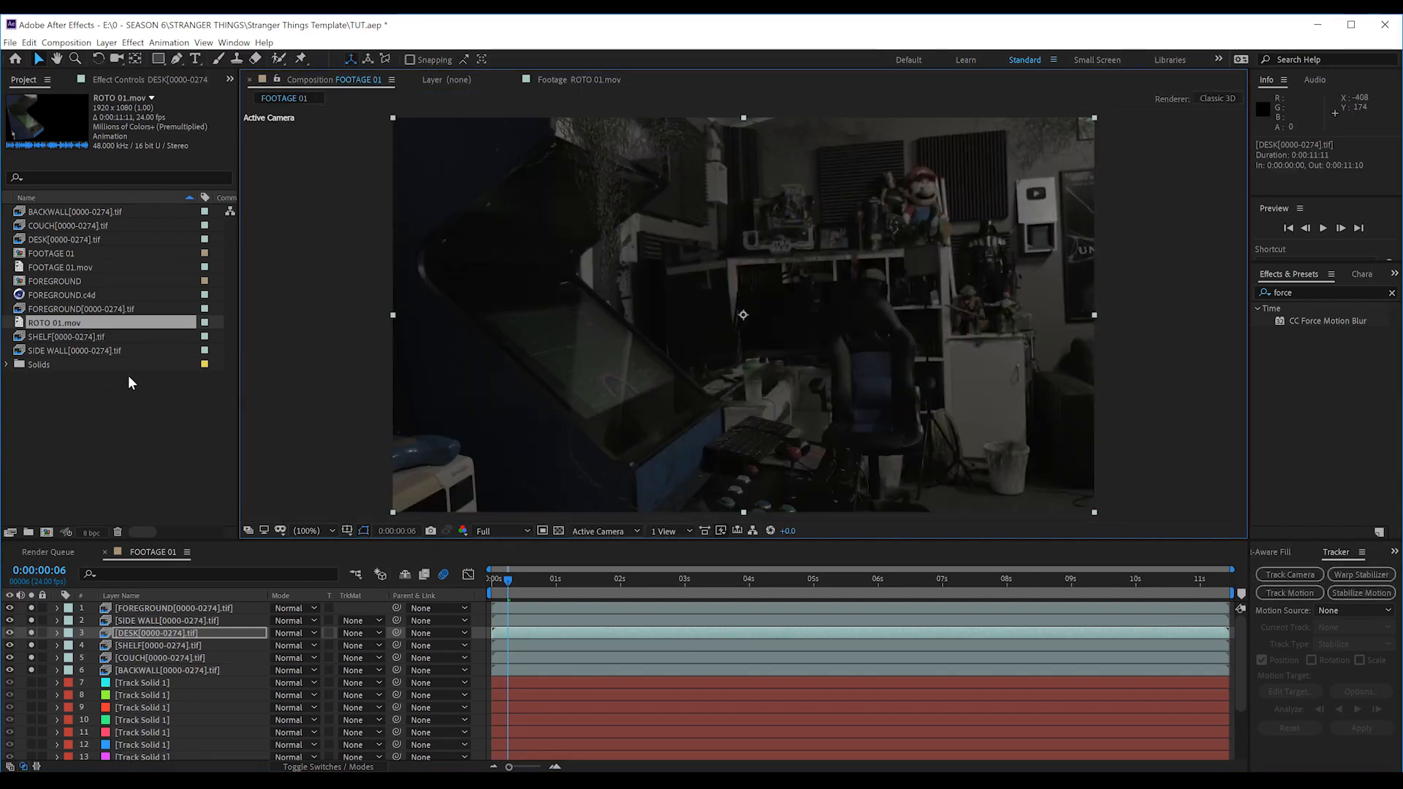
{"action": "left_click_drag", "start_coordinate": [61, 327], "coordinate": [135, 620]}
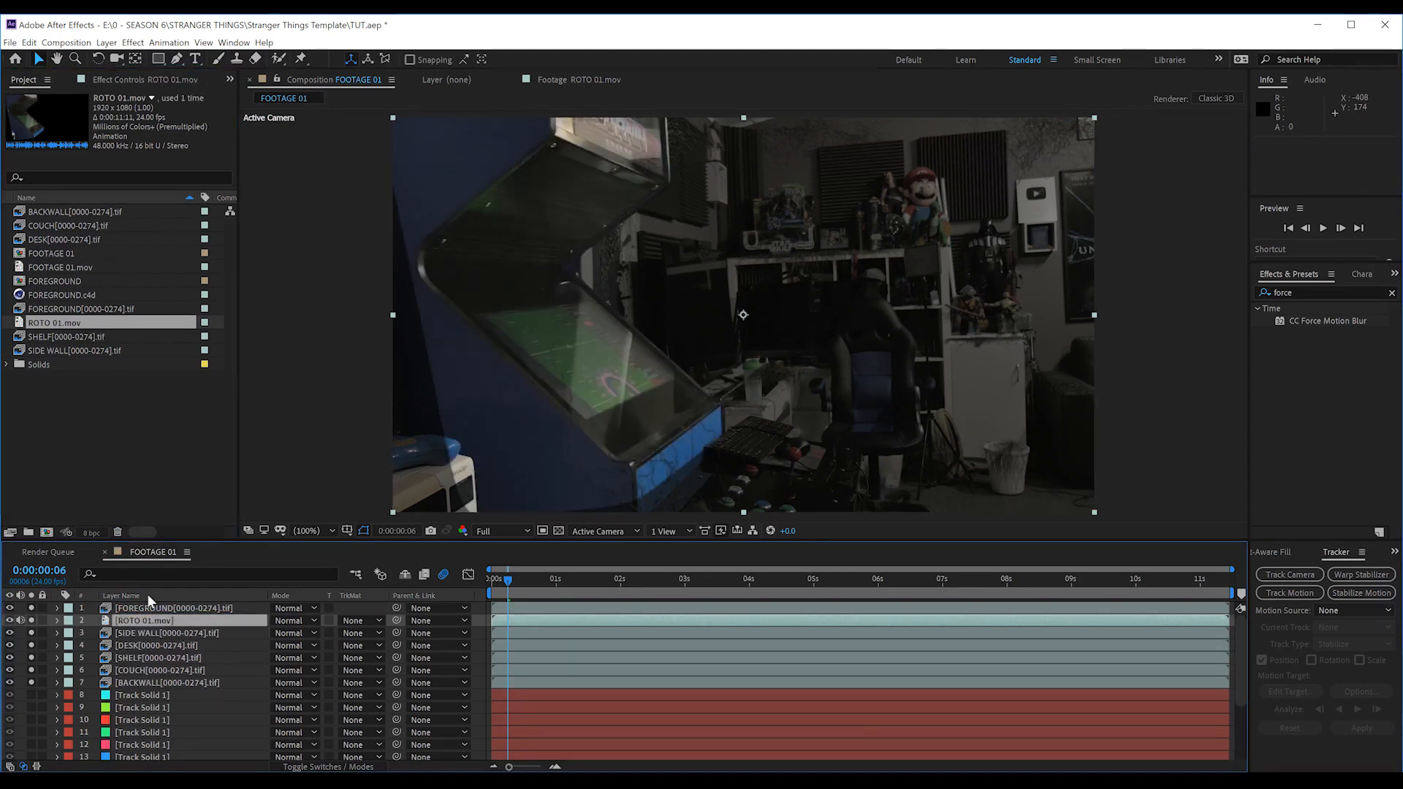
Step: Copy the Colorista IV effect from the FOOTAGE 01.mov layer and paste it onto the ROTO 01.mov layer
{"action": "scroll", "coordinate": [162, 691], "scroll_direction": "down", "scroll_amount": 3}
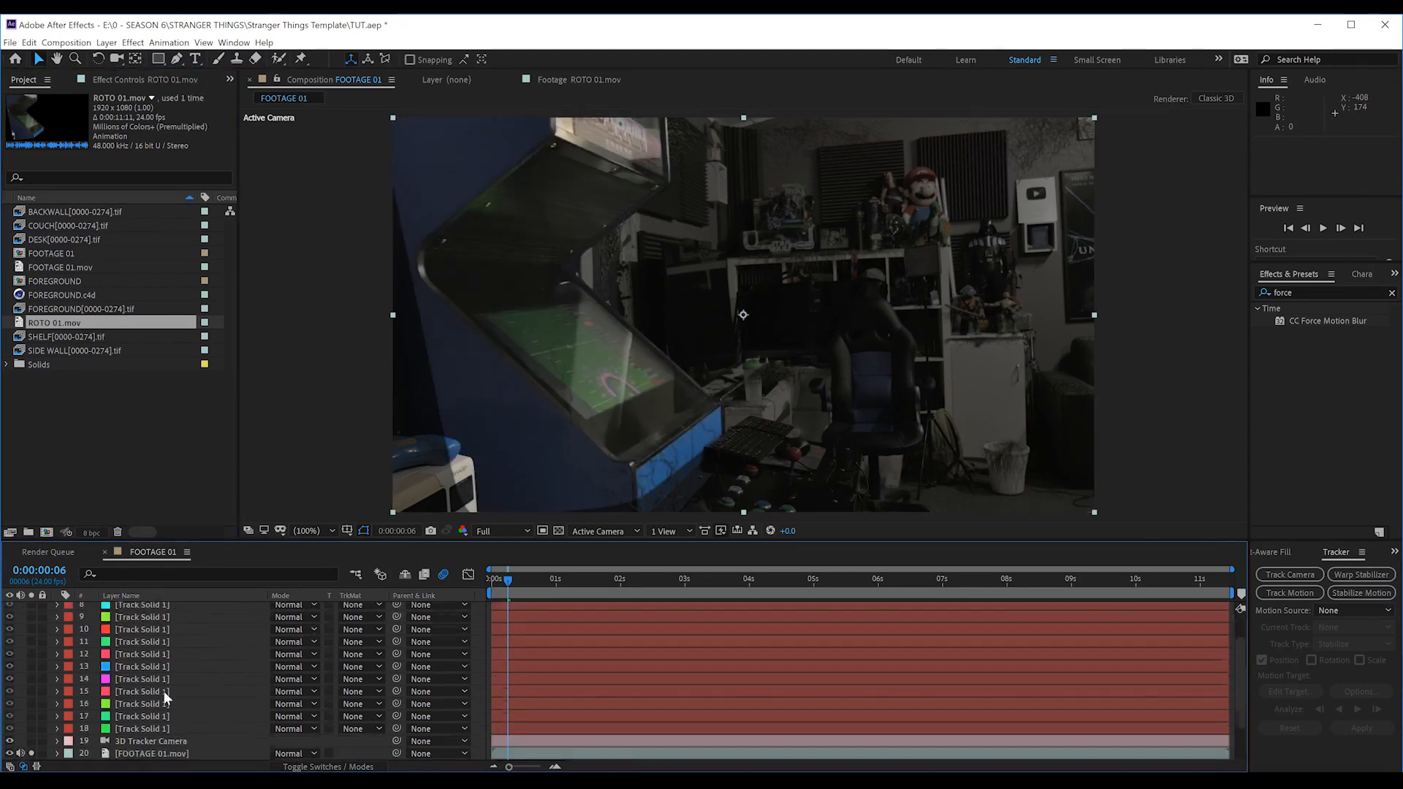
{"action": "left_click", "coordinate": [162, 754]}
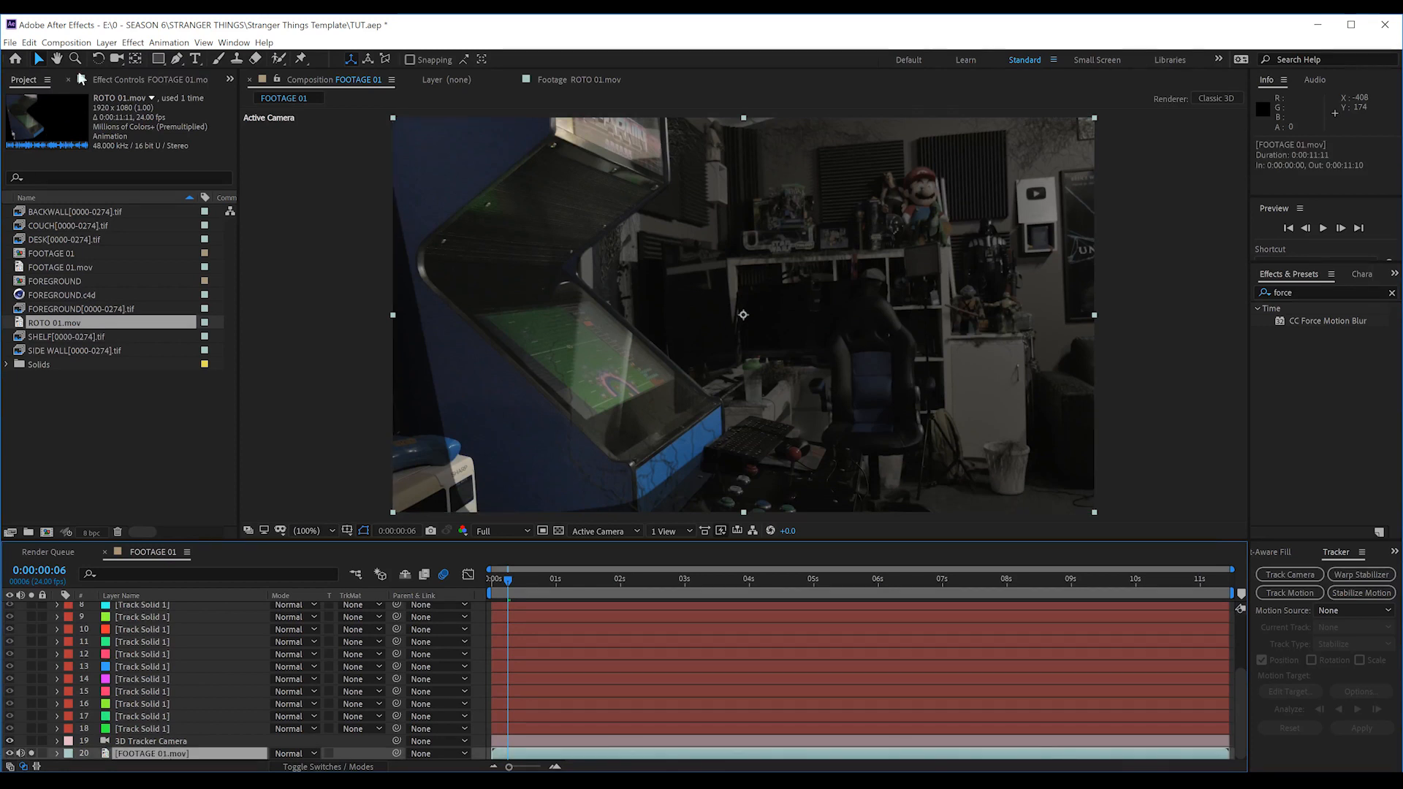
{"action": "left_click", "coordinate": [109, 79]}
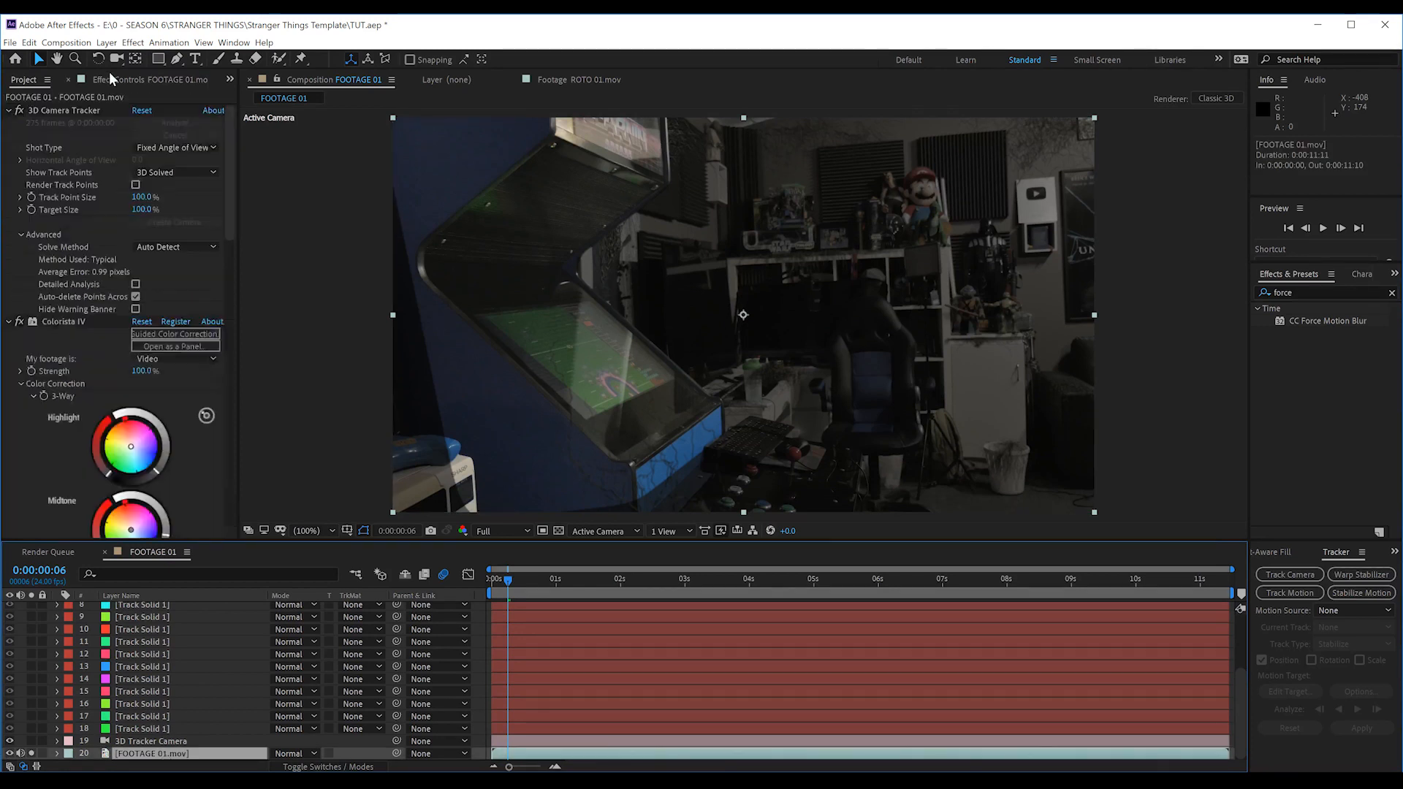
{"action": "left_click", "coordinate": [47, 322]}
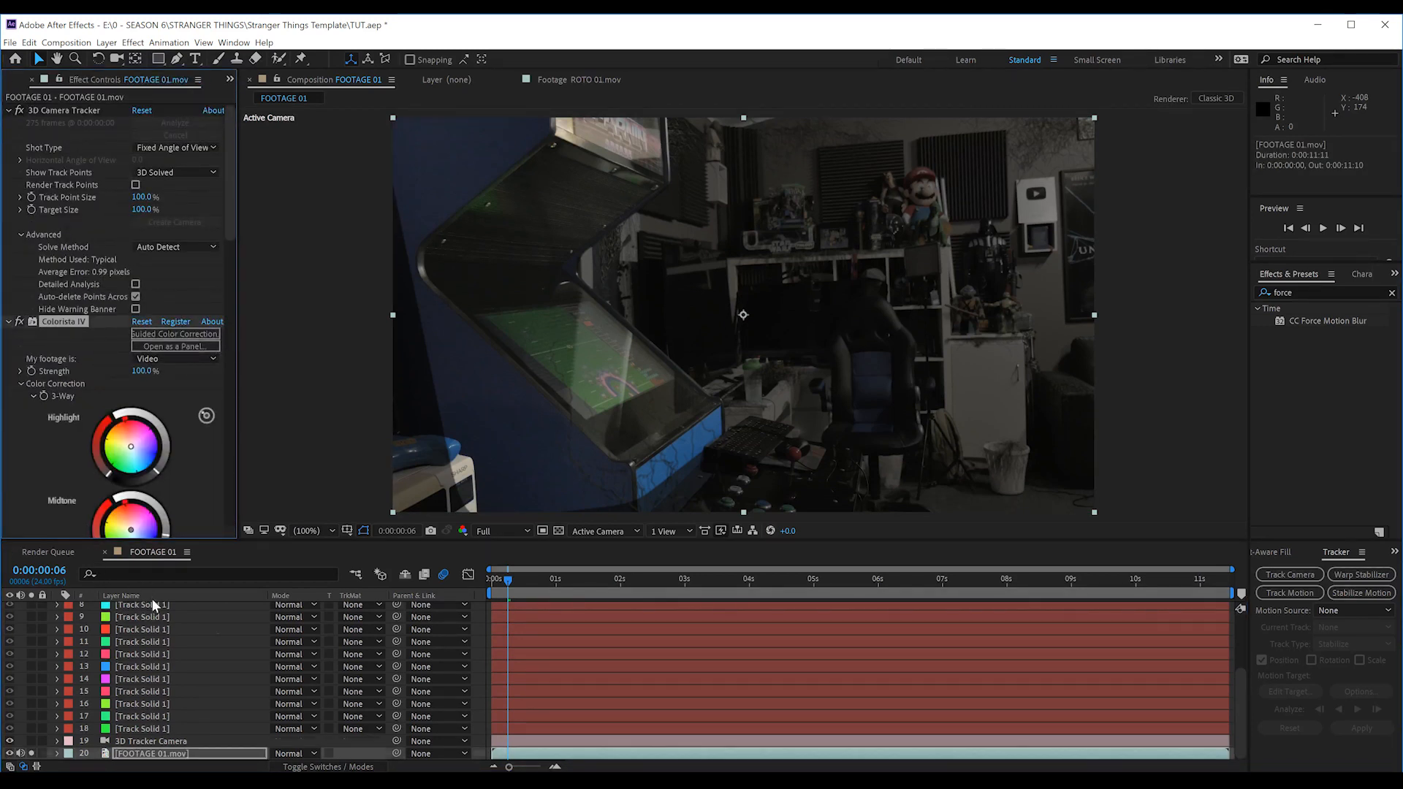
{"action": "scroll", "coordinate": [156, 604], "scroll_direction": "up", "scroll_amount": 3}
{"action": "left_click", "coordinate": [143, 623]}
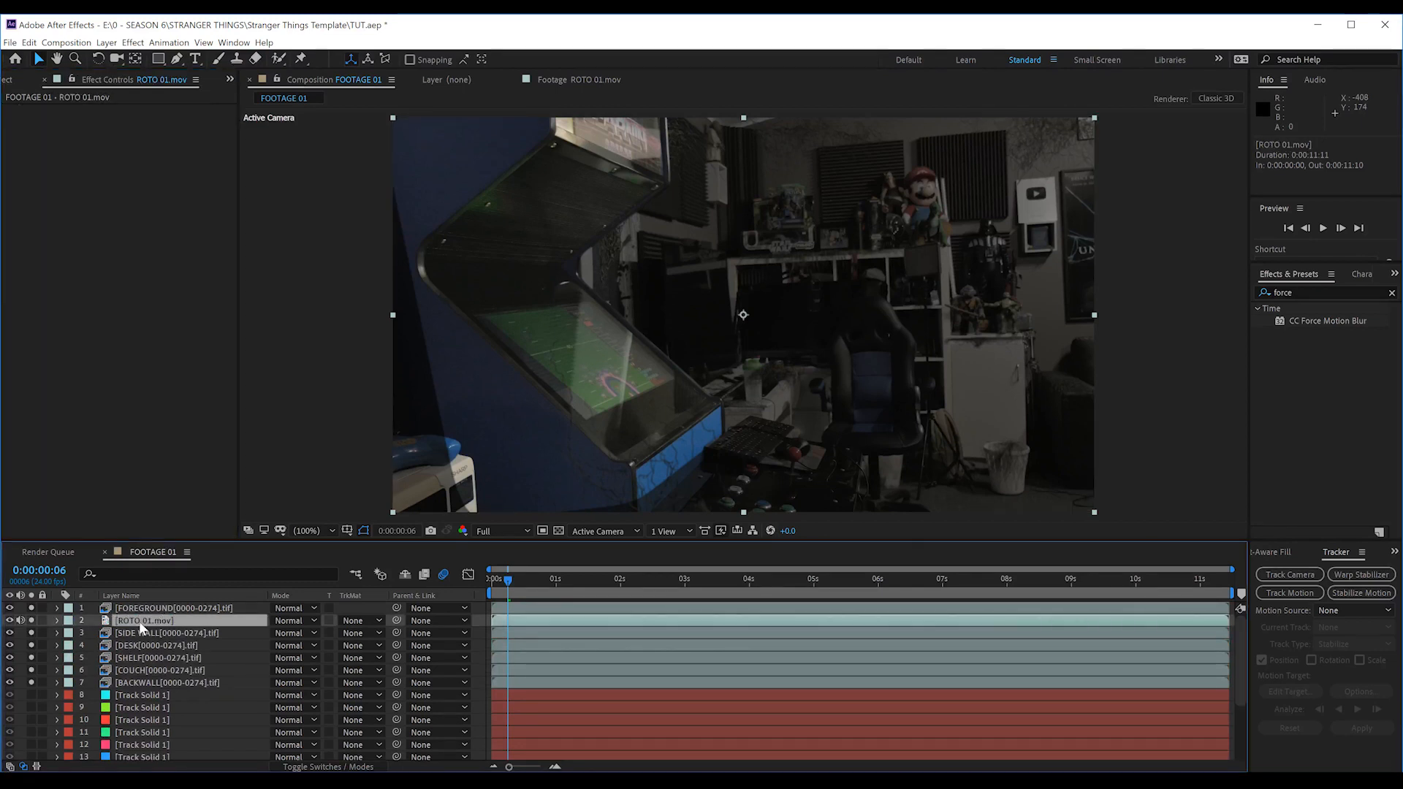
{"action": "key", "text": "ctrl+v"}
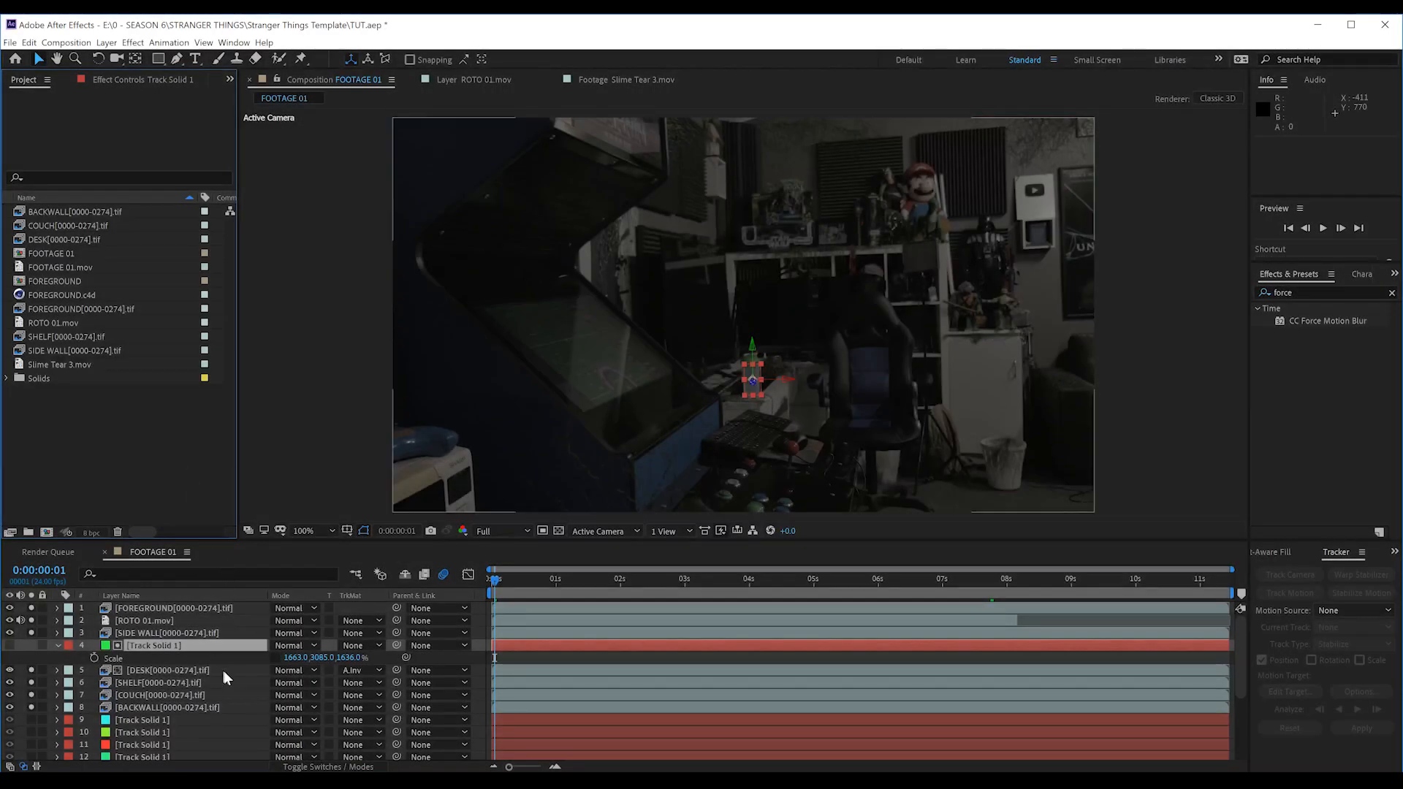
Step: Preview the Slime Tear 3.mov footage and return to the FOOTAGE 01 composition
{"action": "left_click", "coordinate": [219, 695]}
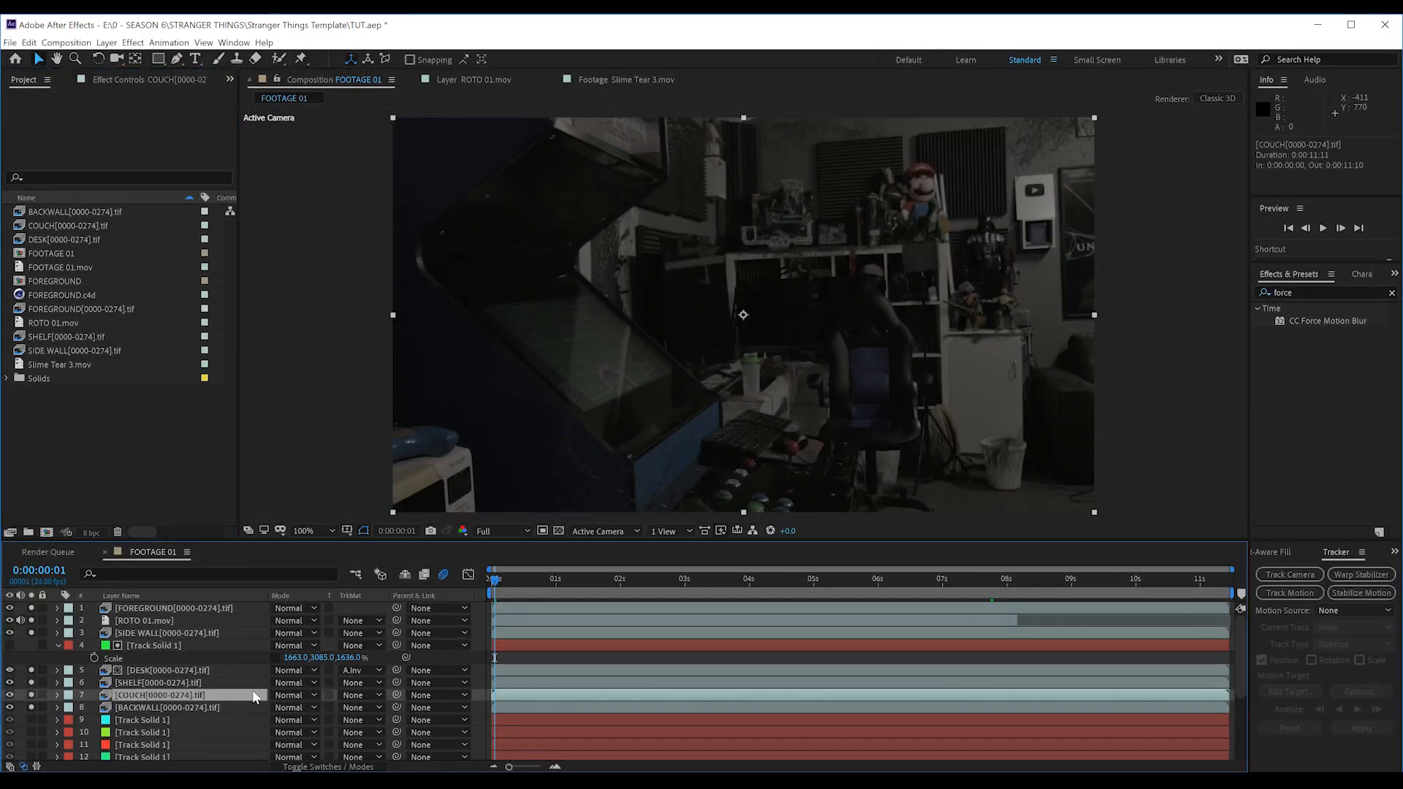
{"action": "double_click", "coordinate": [63, 364]}
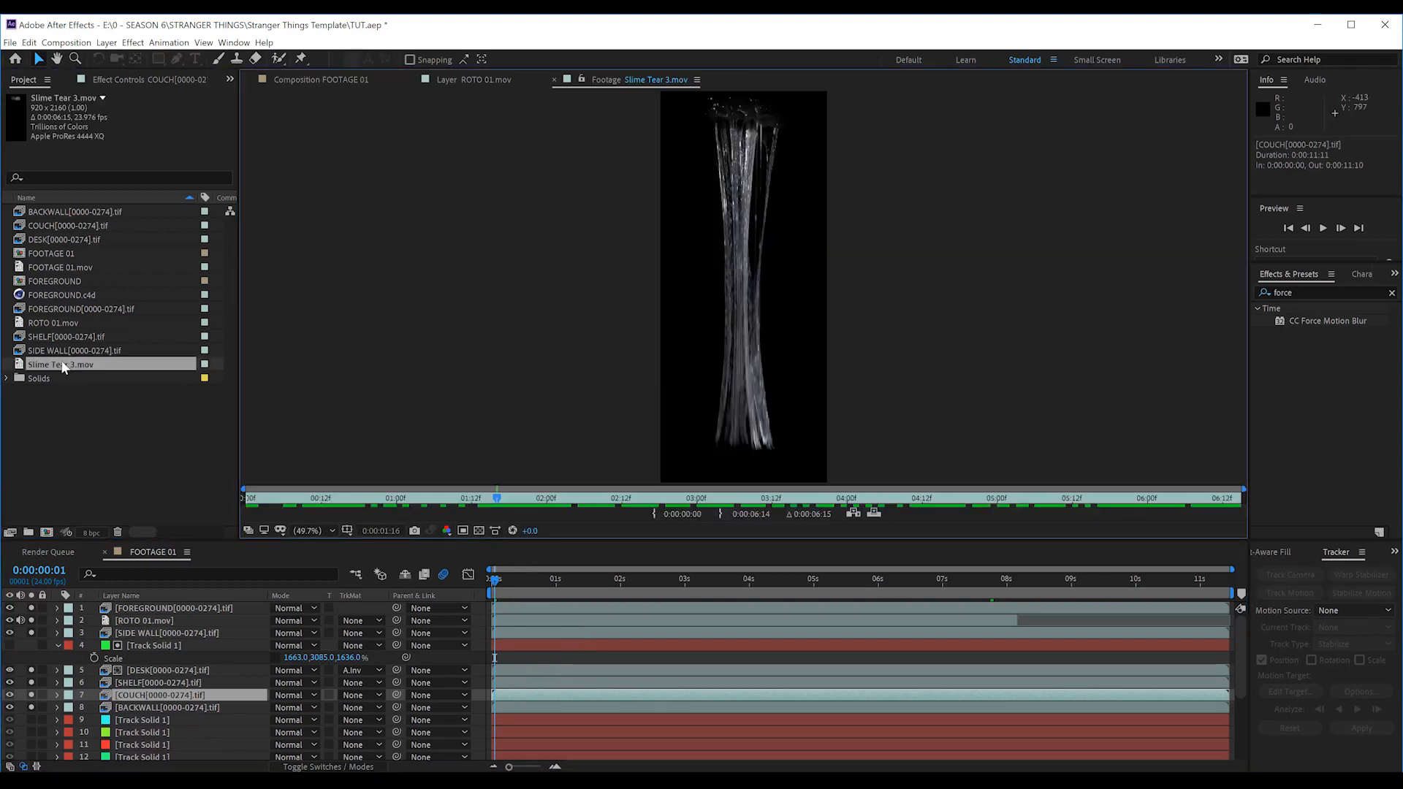
{"action": "left_click_drag", "start_coordinate": [356, 504], "coordinate": [427, 498]}
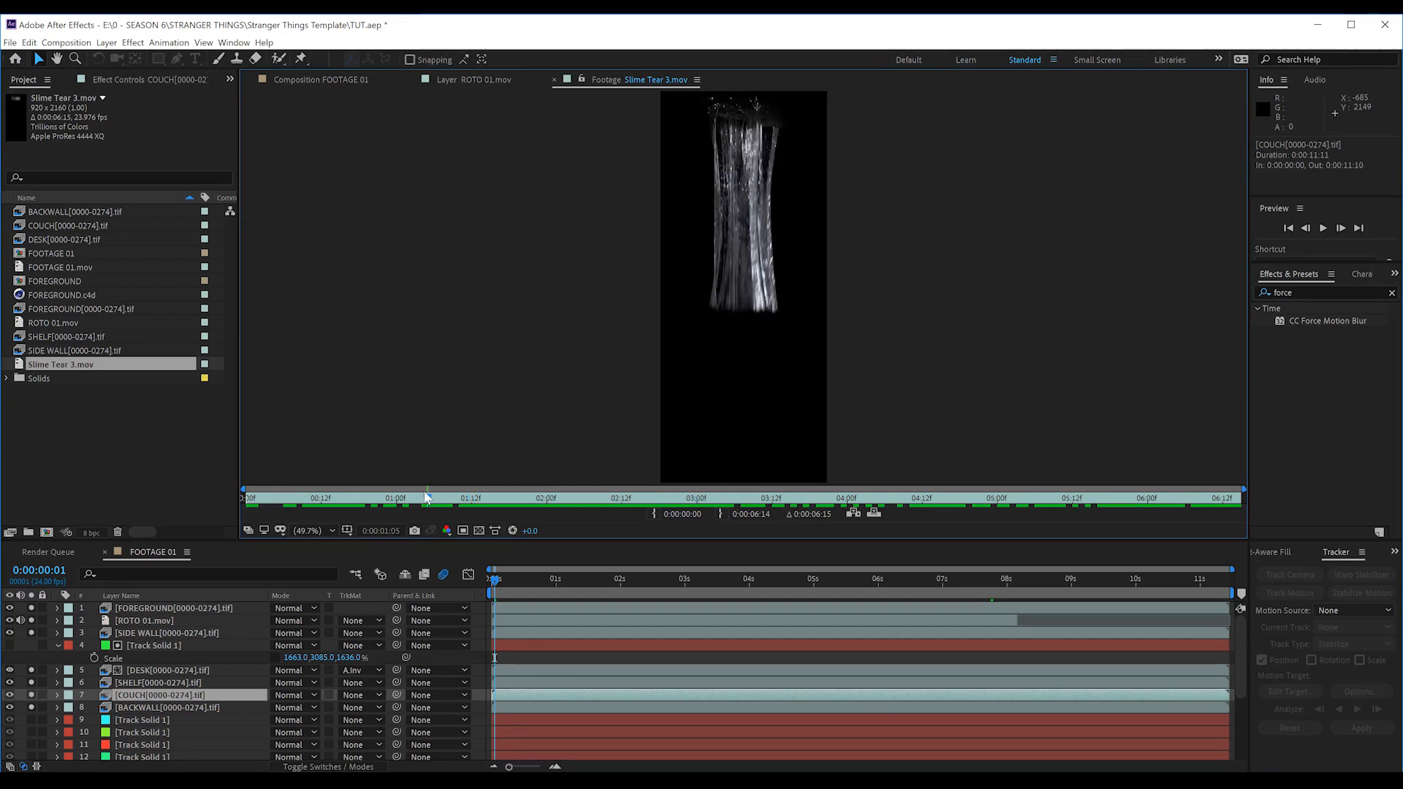
{"action": "left_click", "coordinate": [317, 77]}
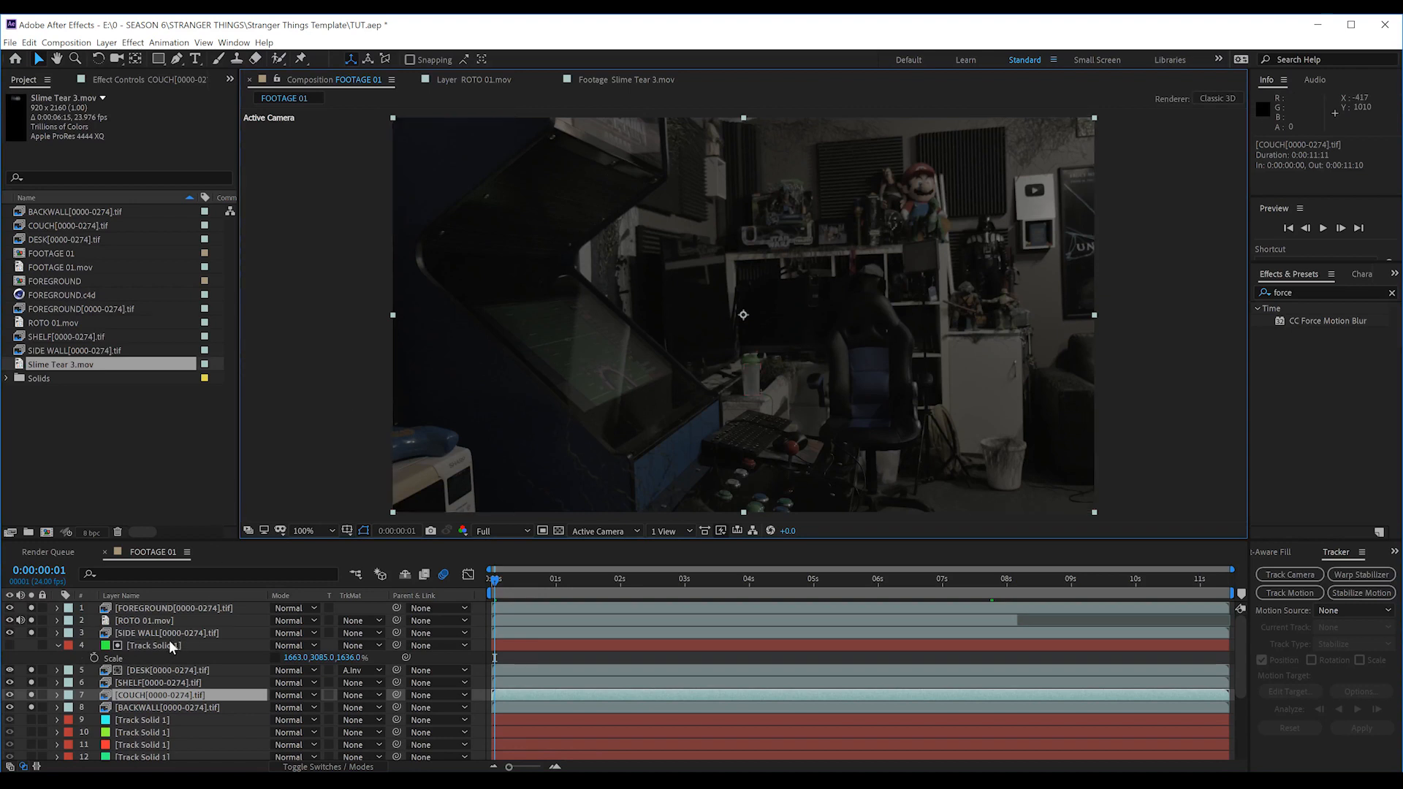
Step: Create a track solid from a FOOTAGE 01.mov 3D Camera Tracker point on the upper part of the arcade cabinet
{"action": "left_click", "coordinate": [31, 722]}
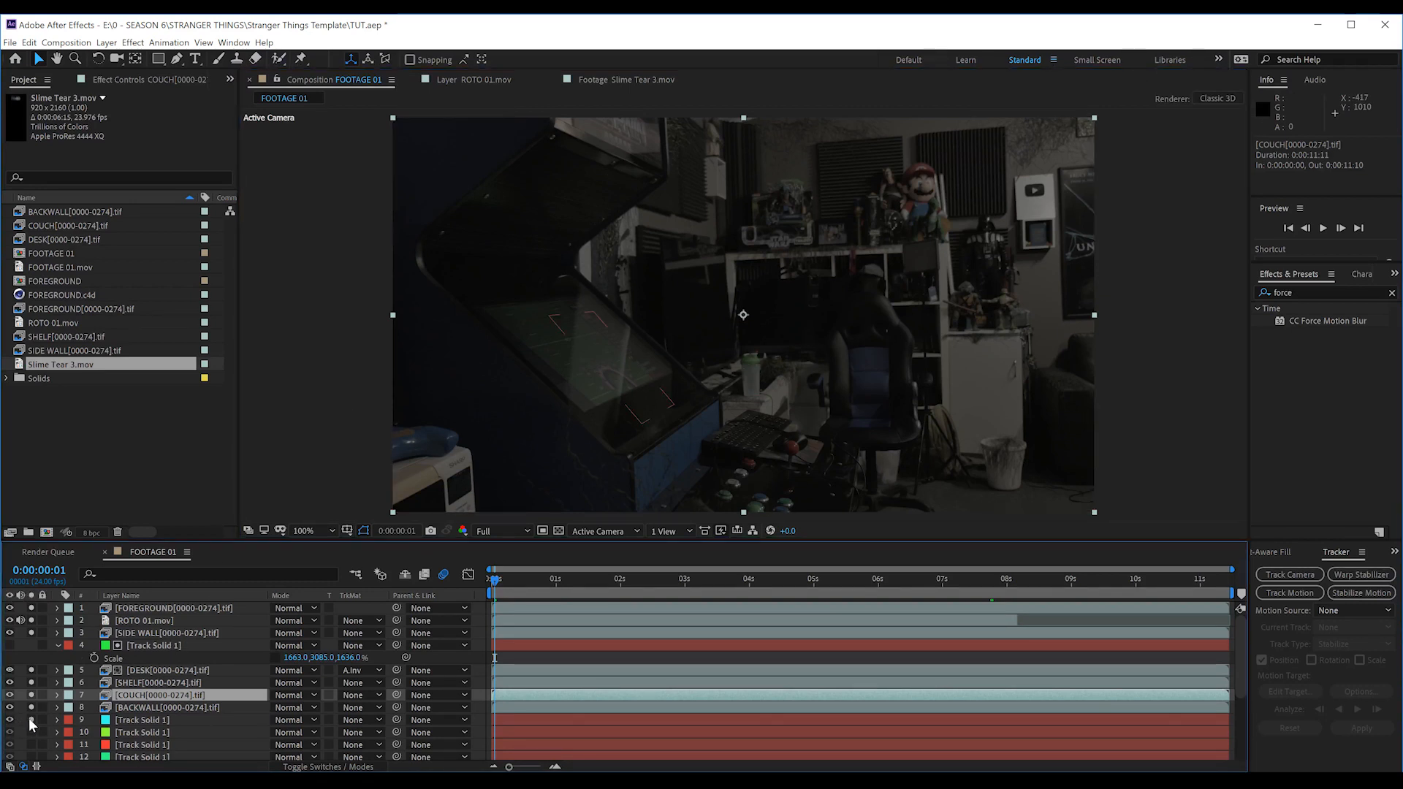
{"action": "scroll", "coordinate": [84, 719], "scroll_direction": "down", "scroll_amount": 5}
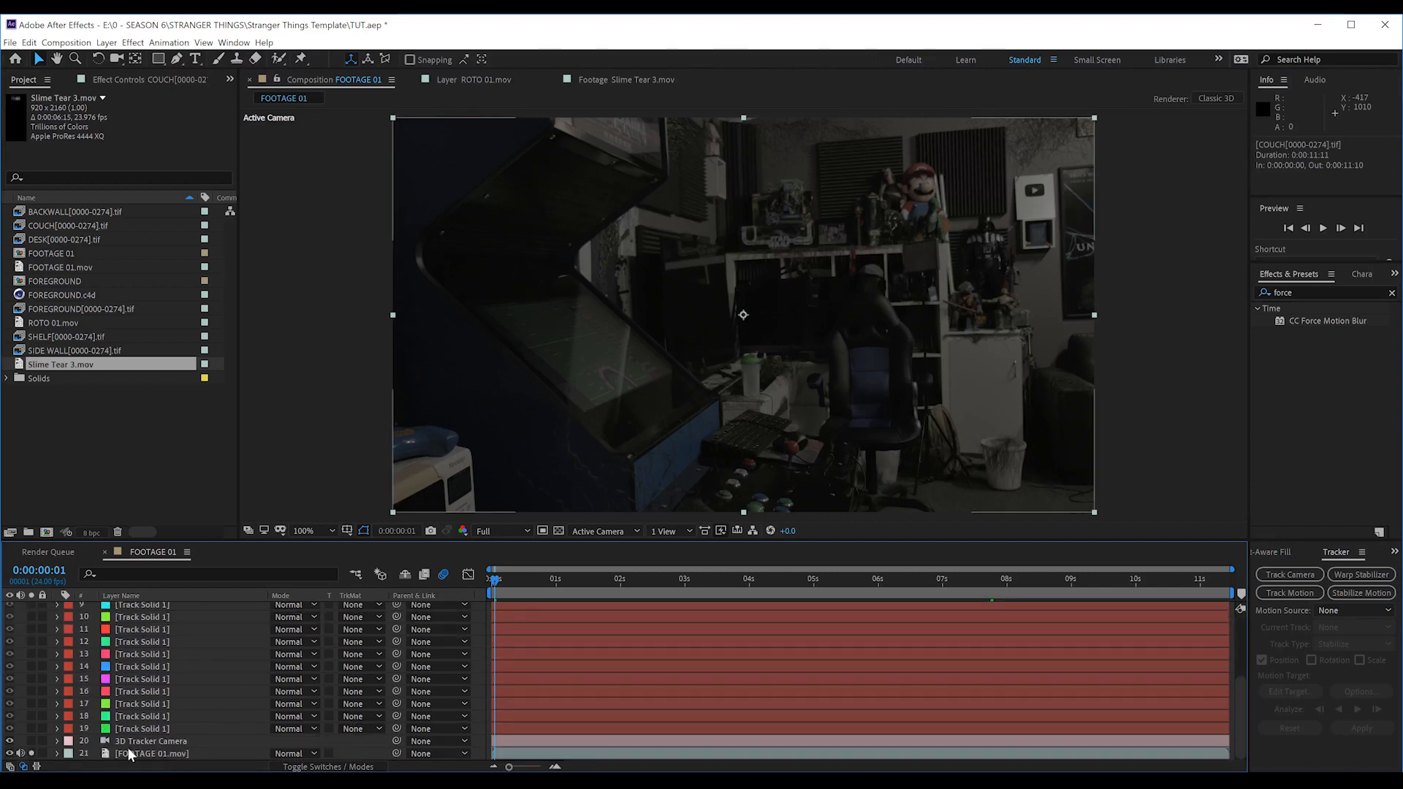
{"action": "left_click", "coordinate": [128, 750]}
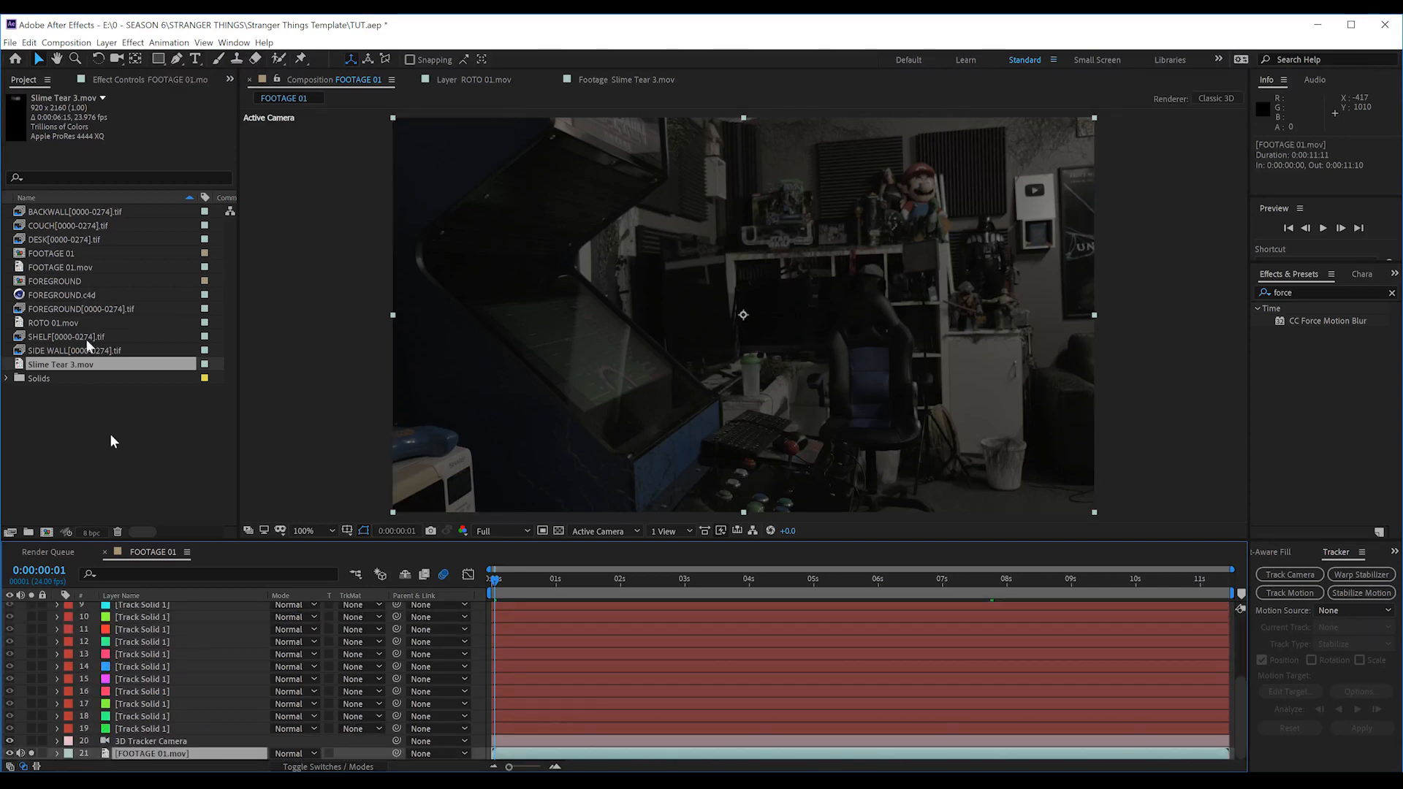
{"action": "left_click", "coordinate": [115, 79]}
{"action": "left_click", "coordinate": [82, 109]}
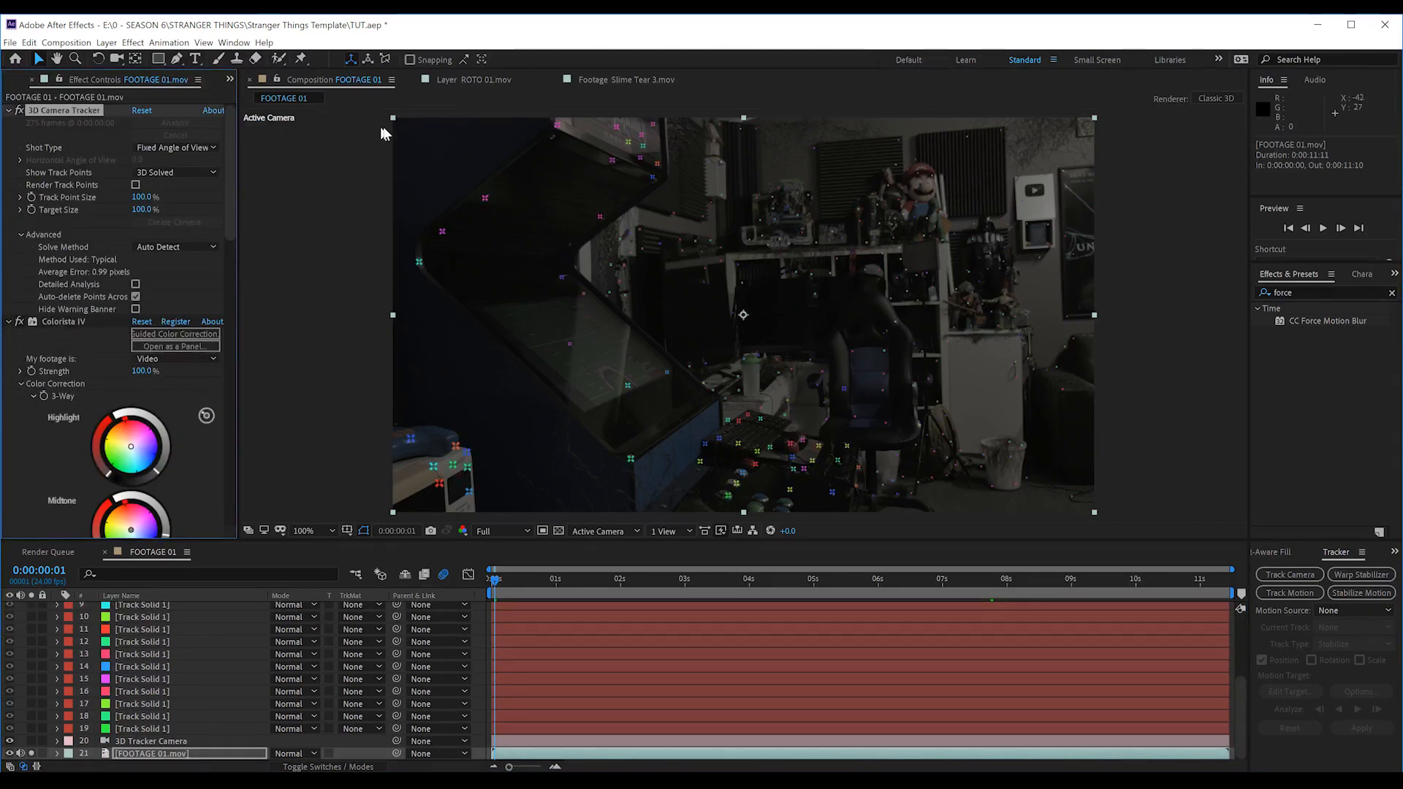
{"action": "right_click", "coordinate": [617, 141]}
{"action": "left_click", "coordinate": [637, 163]}
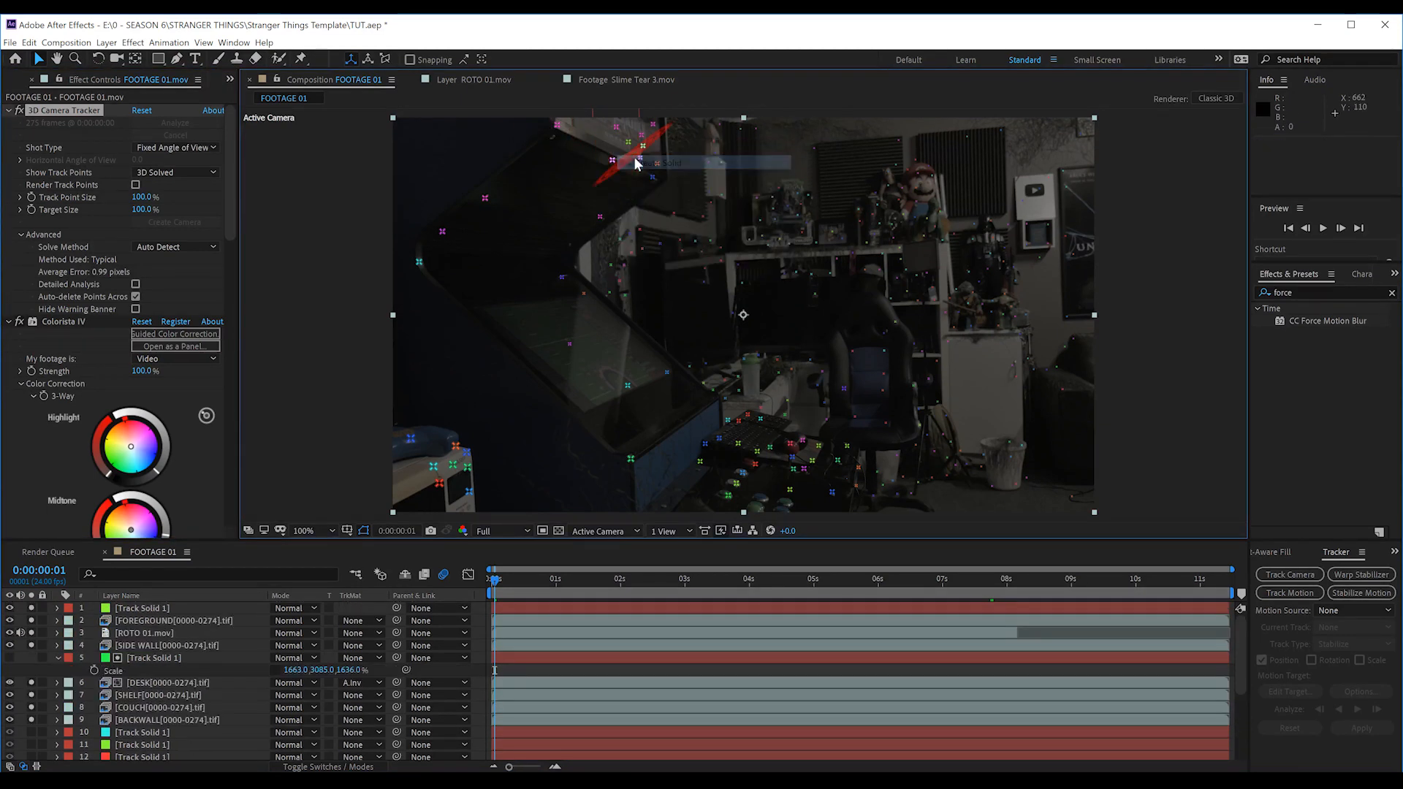
Step: Pre-compose the new track solid as ARCADE, leaving all attributes in FOOTAGE 01
{"action": "left_click", "coordinate": [141, 609]}
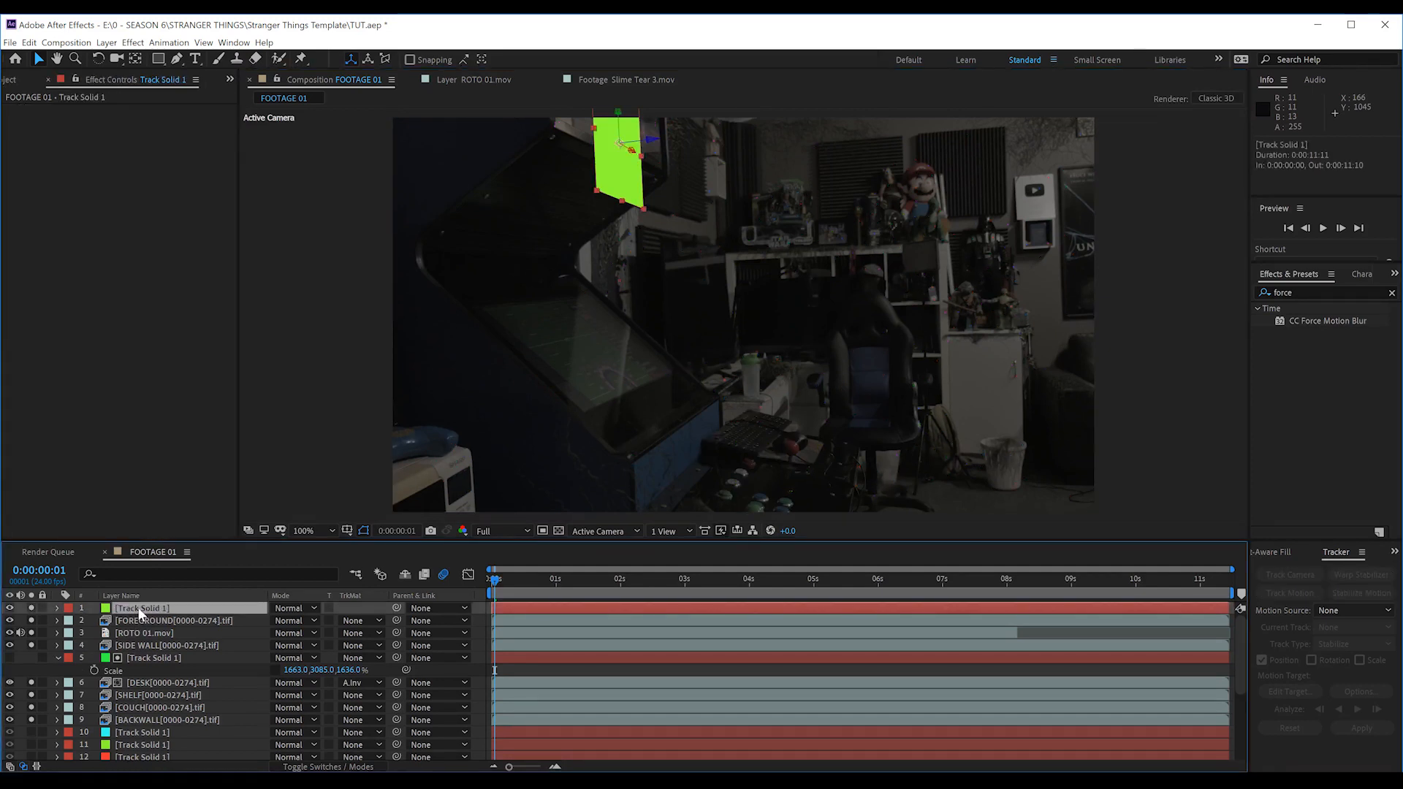
{"action": "right_click", "coordinate": [139, 610]}
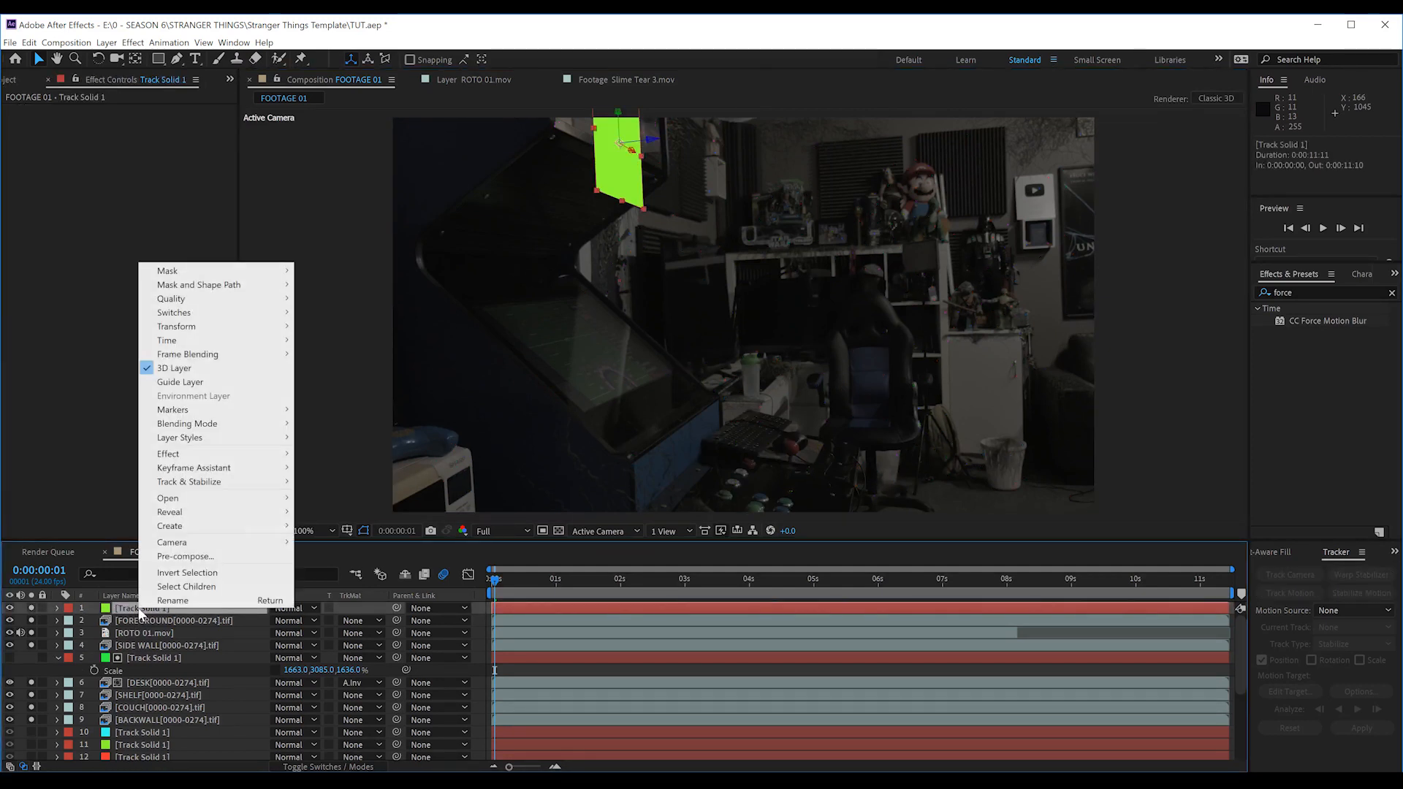
{"action": "left_click", "coordinate": [176, 558]}
{"action": "type", "text": "ARCADE"}
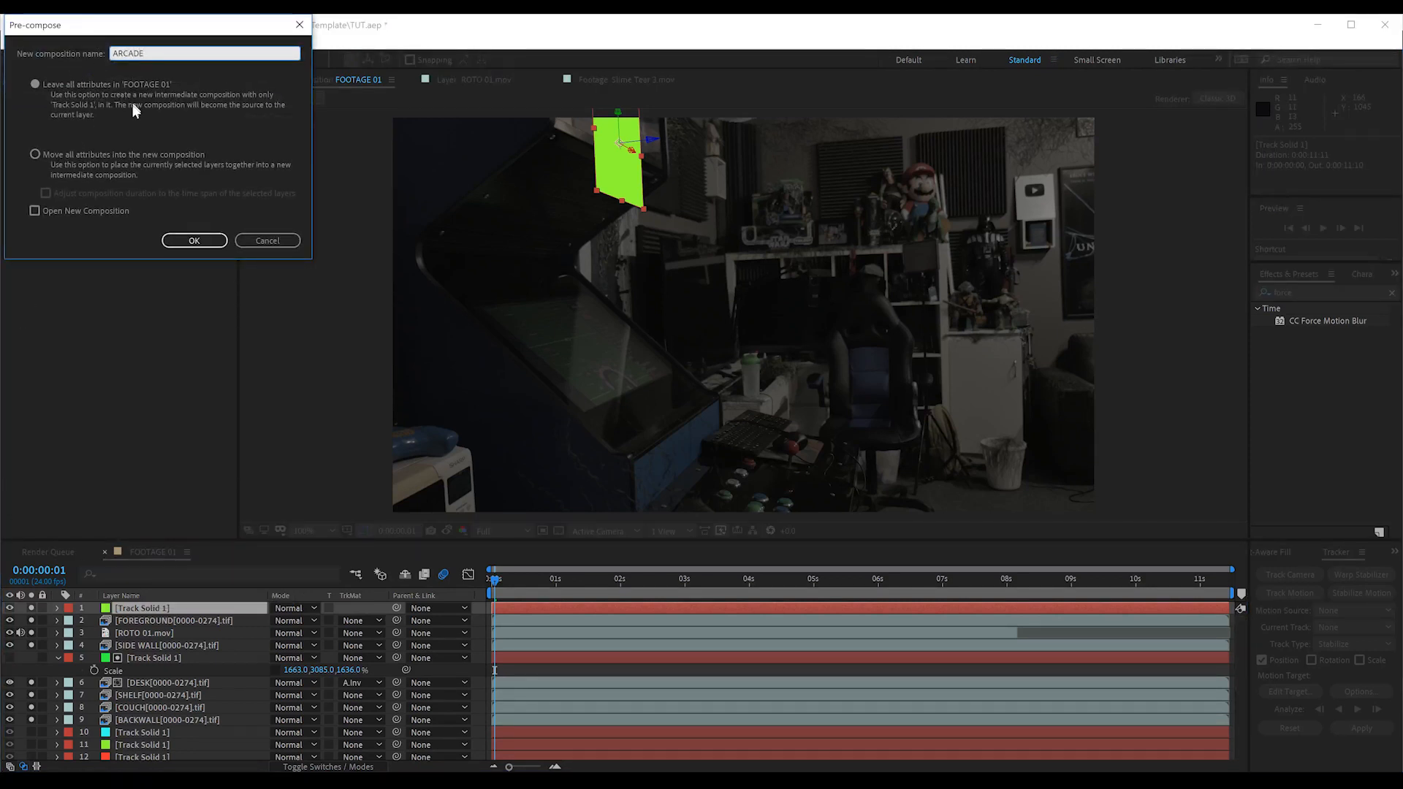
{"action": "left_click", "coordinate": [207, 239]}
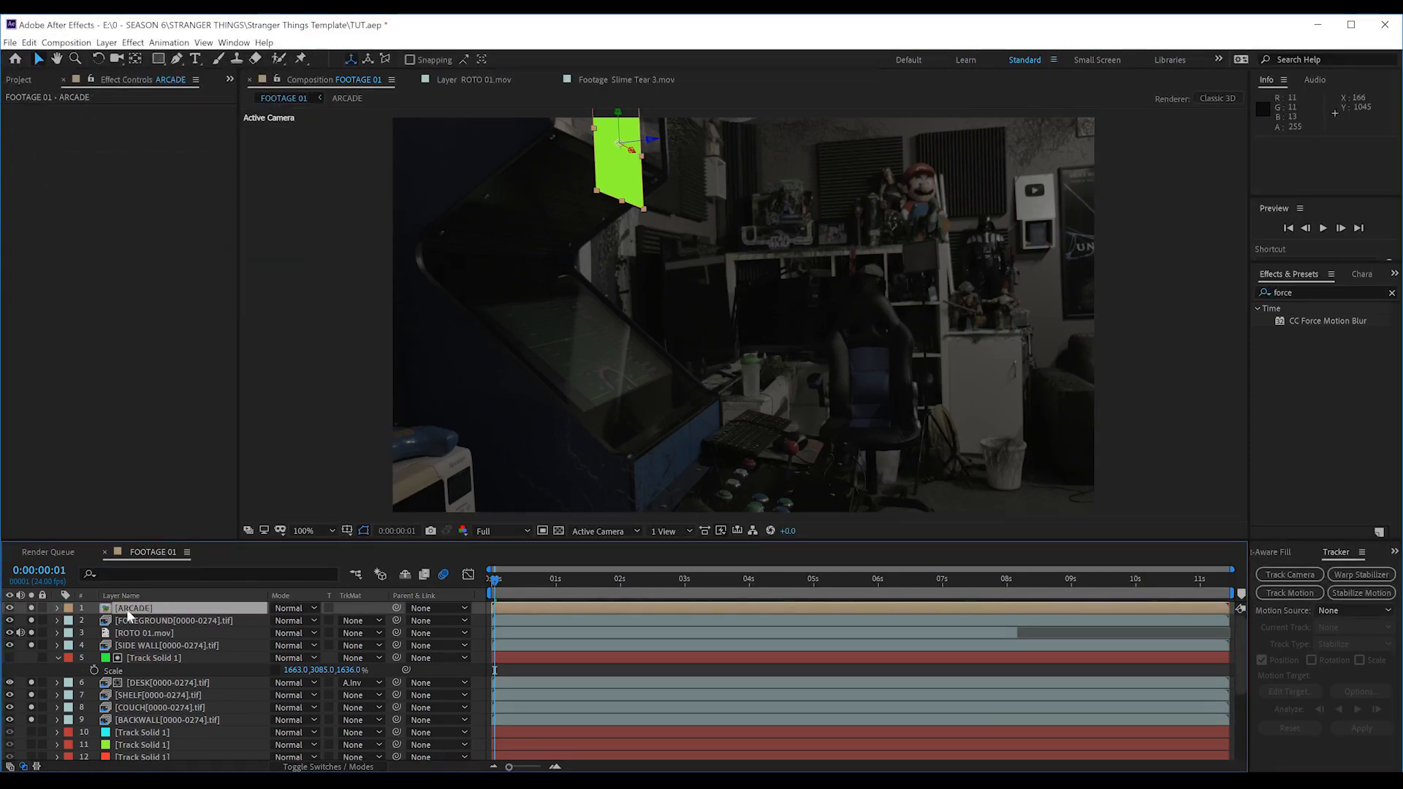
Step: Add Slime Tear 3.mov above the track solid in the ARCADE composition, hide the solid and shift the clip to start at -0:00:01:15
{"action": "double_click", "coordinate": [128, 610]}
{"action": "left_click", "coordinate": [24, 80]}
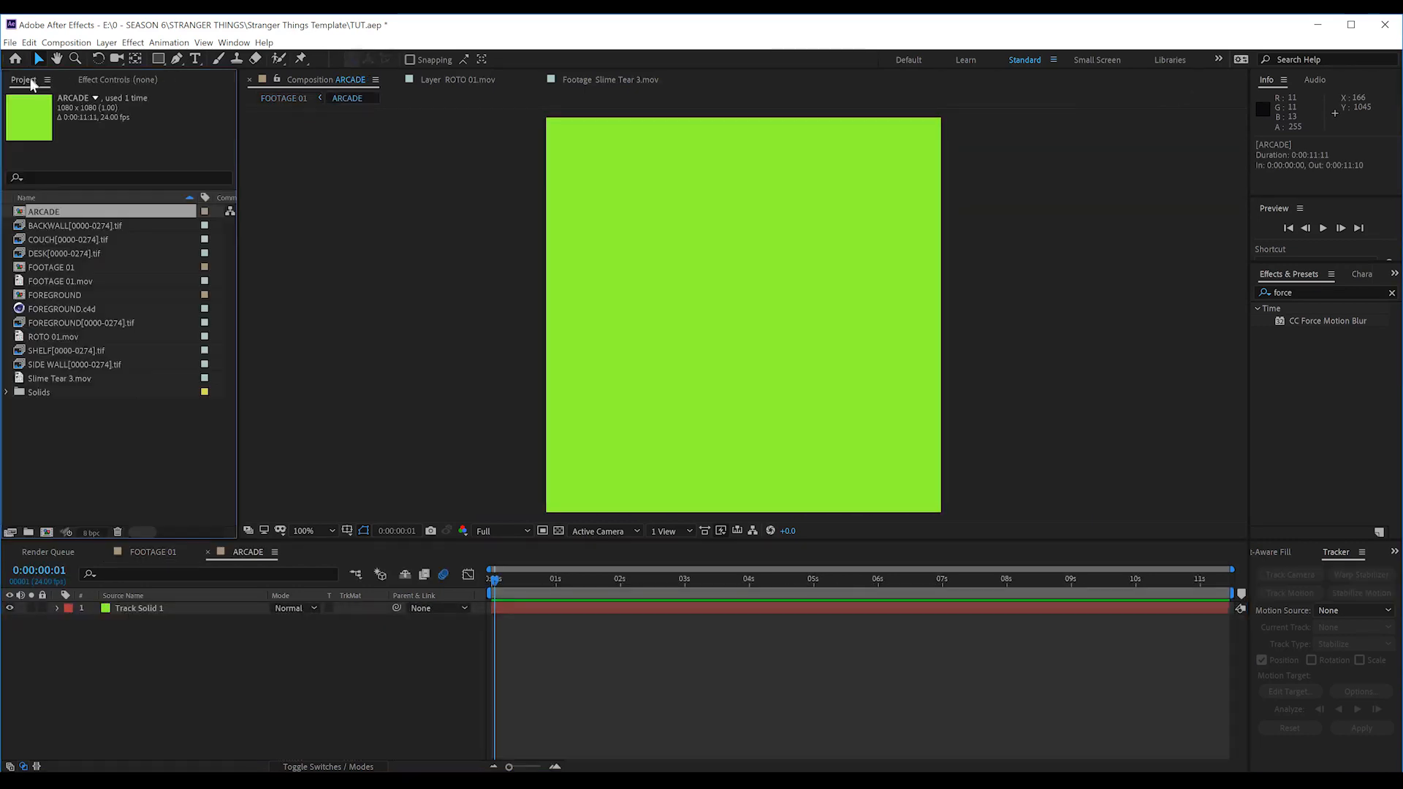
{"action": "left_click_drag", "start_coordinate": [71, 377], "coordinate": [163, 613]}
{"action": "left_click", "coordinate": [10, 621]}
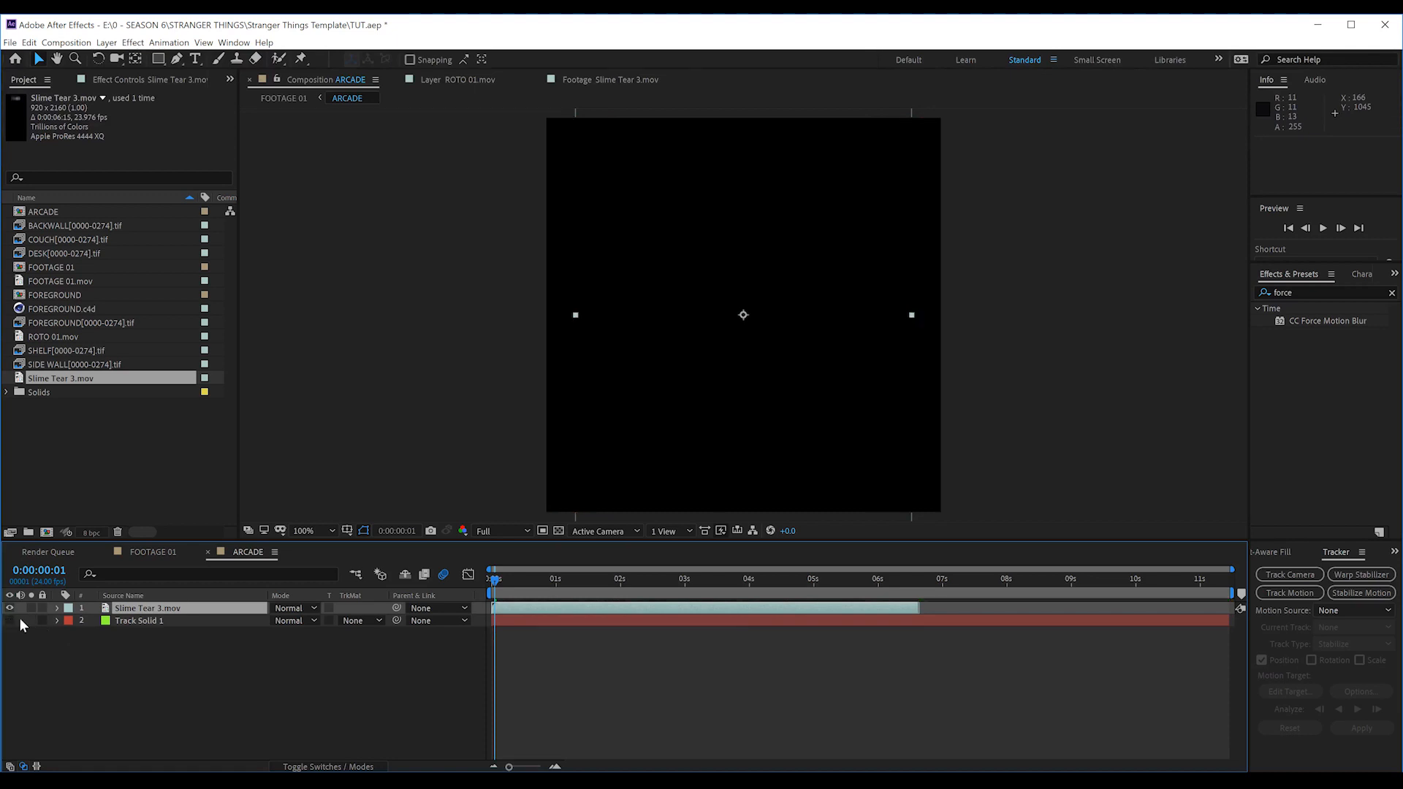
{"action": "left_click_drag", "start_coordinate": [683, 606], "coordinate": [580, 611]}
Step: Set the ARCADE composition's height to 2643 px
{"action": "left_click", "coordinate": [66, 42]}
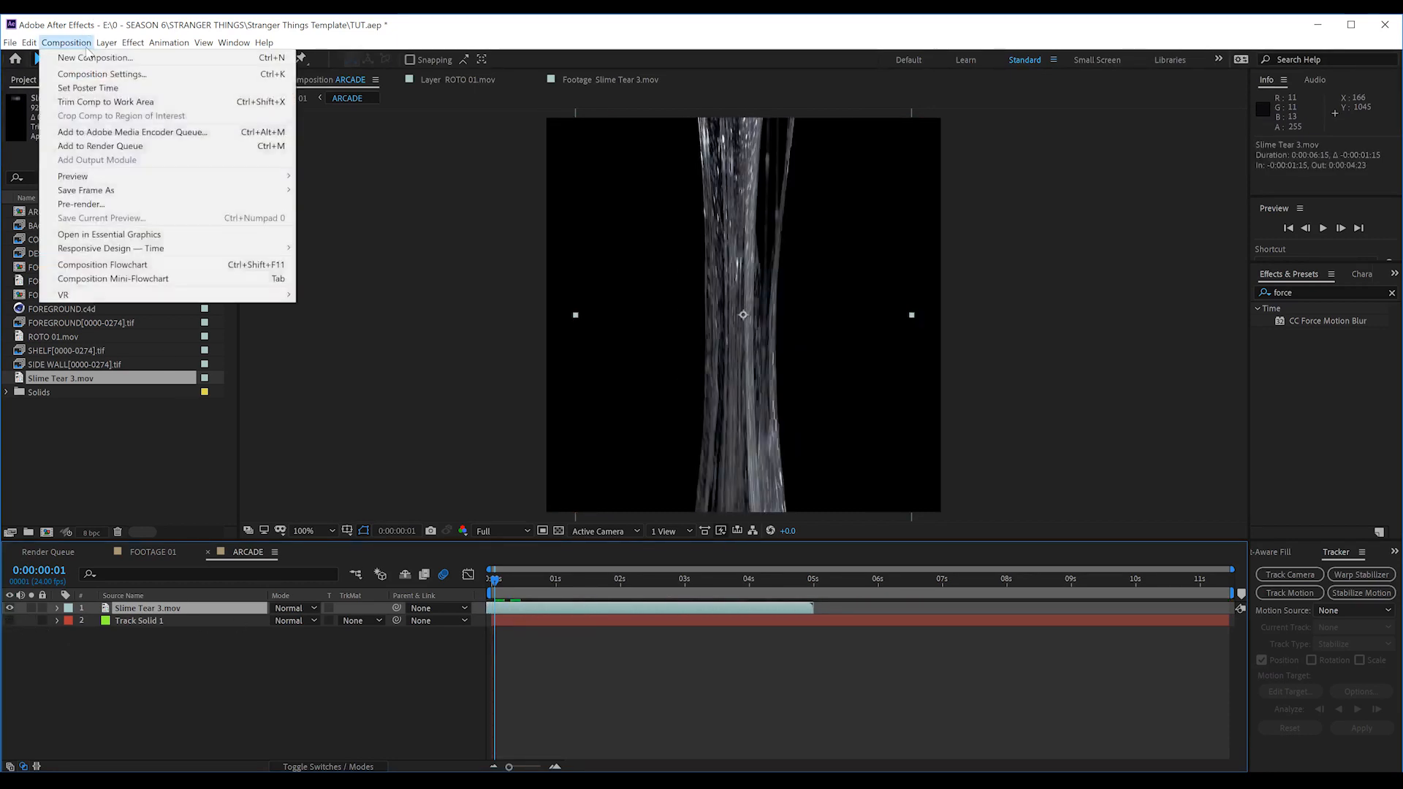
{"action": "left_click", "coordinate": [80, 69]}
{"action": "left_click_drag", "start_coordinate": [107, 148], "coordinate": [394, 149]}
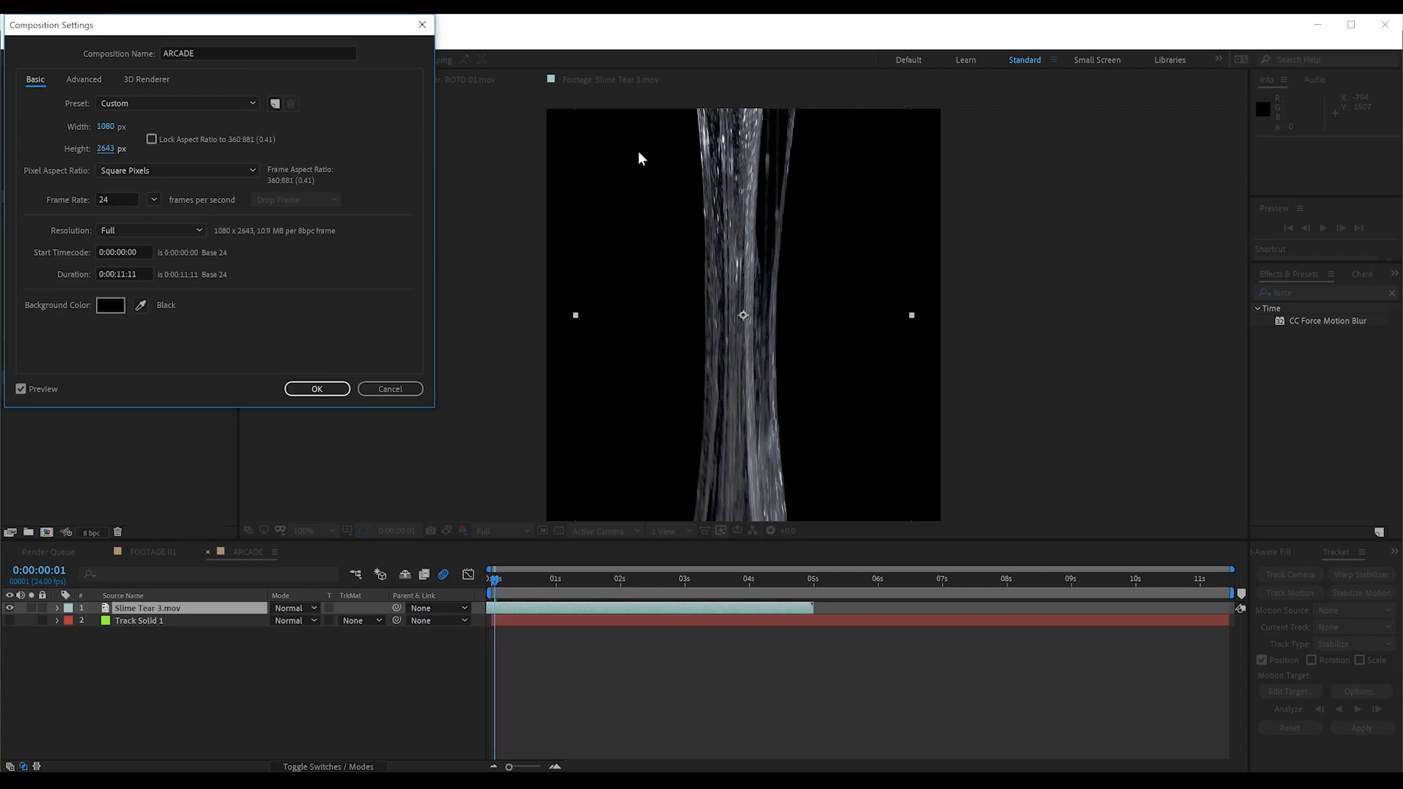
{"action": "left_click", "coordinate": [321, 388]}
Step: Apply the Knoll UnMult effect to the Slime Tear 3.mov layer
{"action": "scroll", "coordinate": [694, 380], "scroll_direction": "down", "scroll_amount": 2}
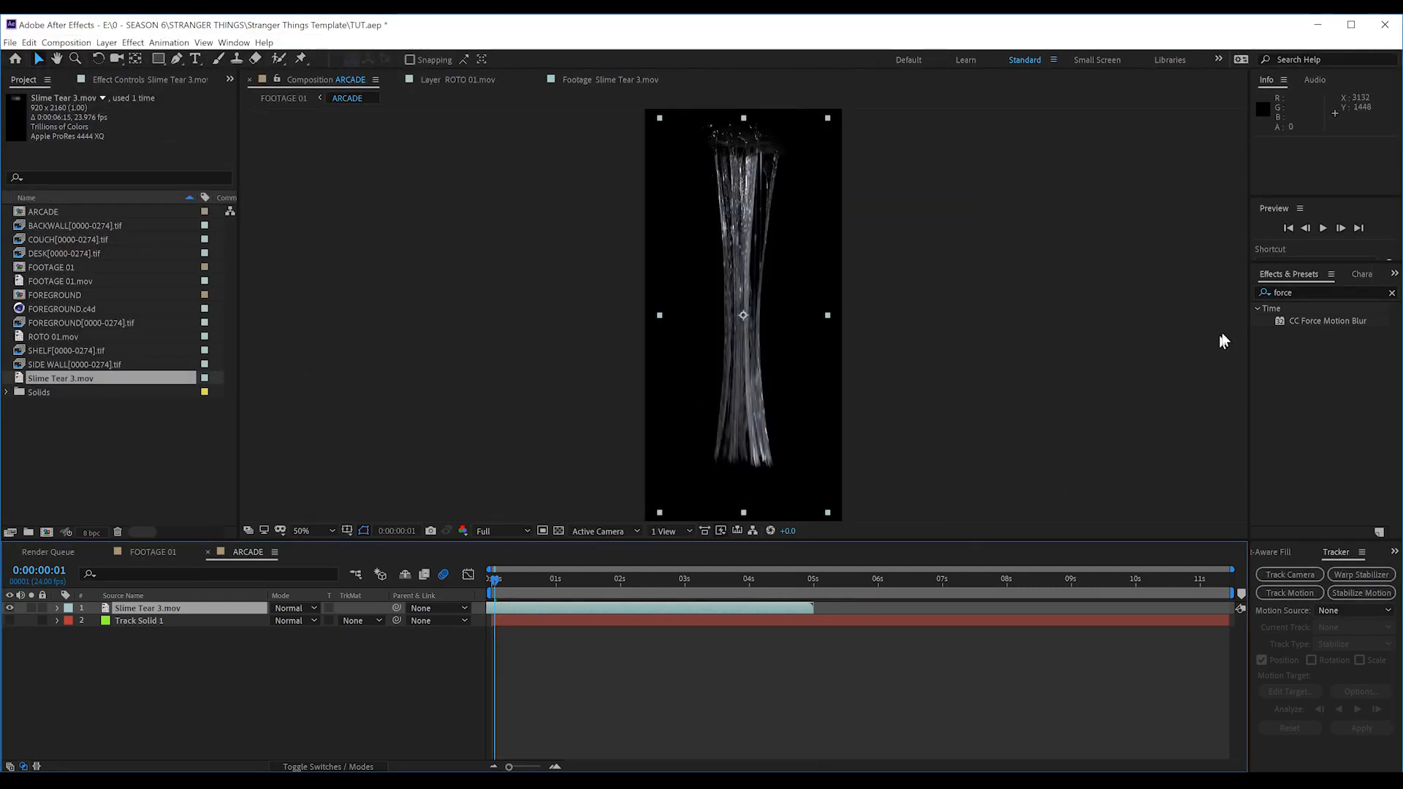
{"action": "double_click", "coordinate": [1301, 292]}
{"action": "type", "text": "unmult"}
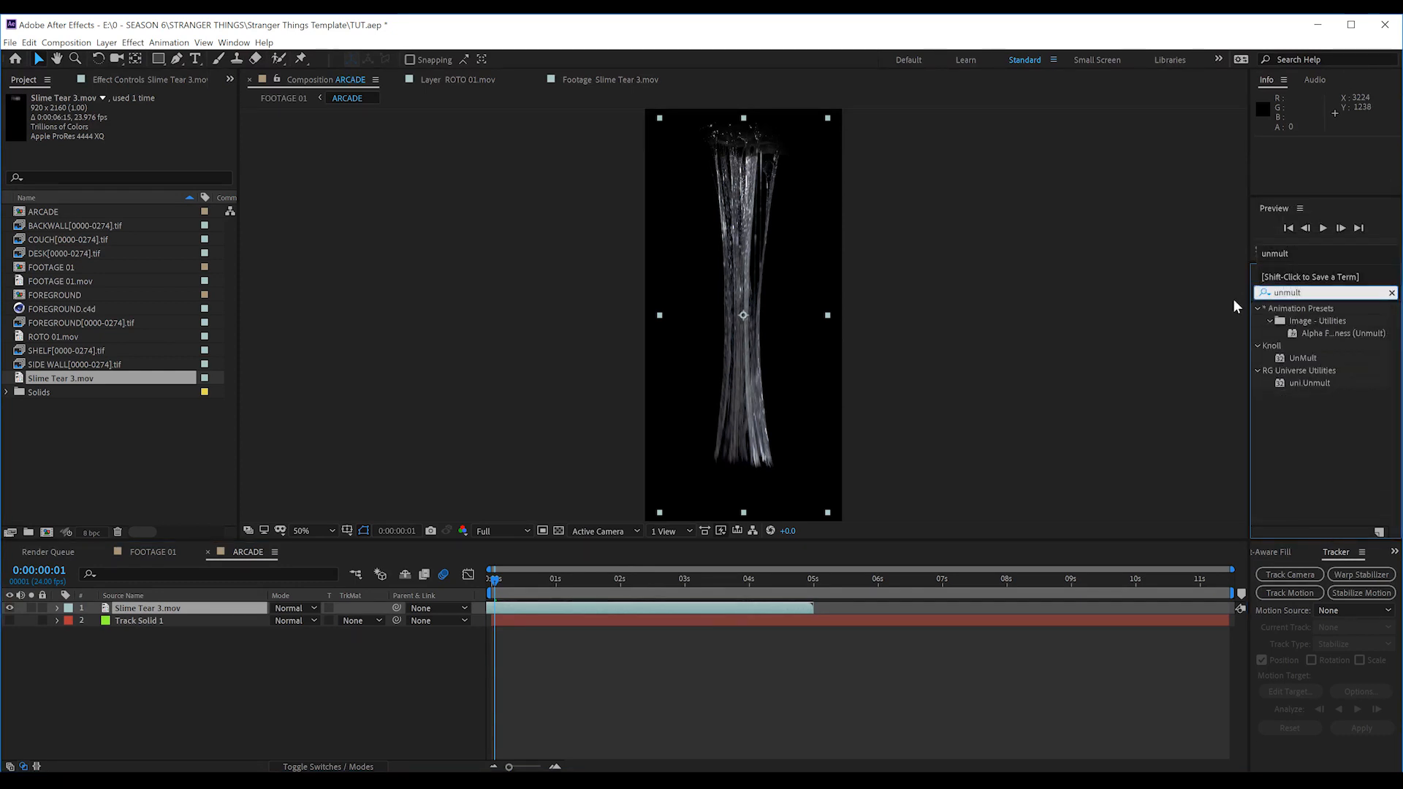
{"action": "left_click_drag", "start_coordinate": [1316, 359], "coordinate": [674, 344]}
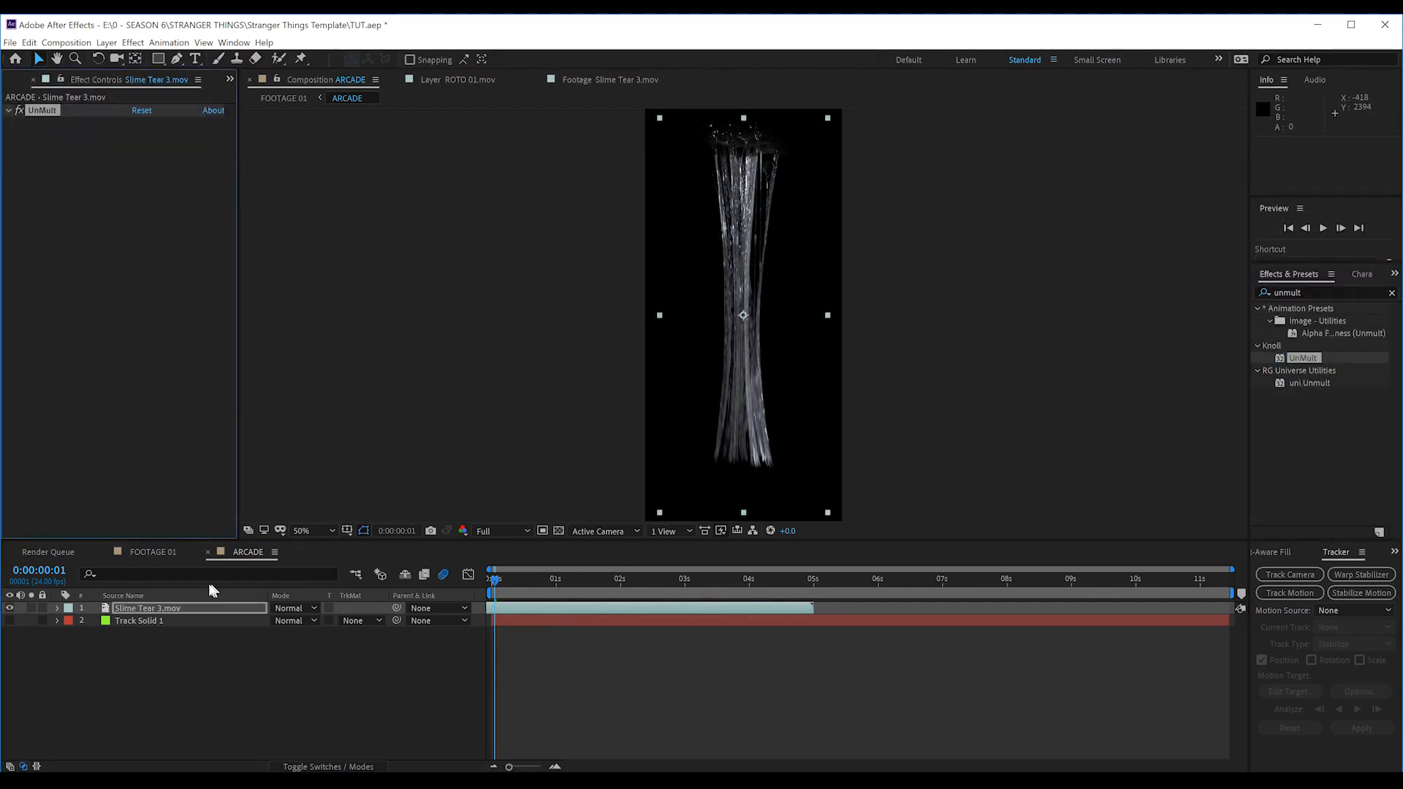
Step: Lower the ARCADE layer in the FOOTAGE 01 composition to a Y position of 60.4
{"action": "left_click", "coordinate": [133, 553]}
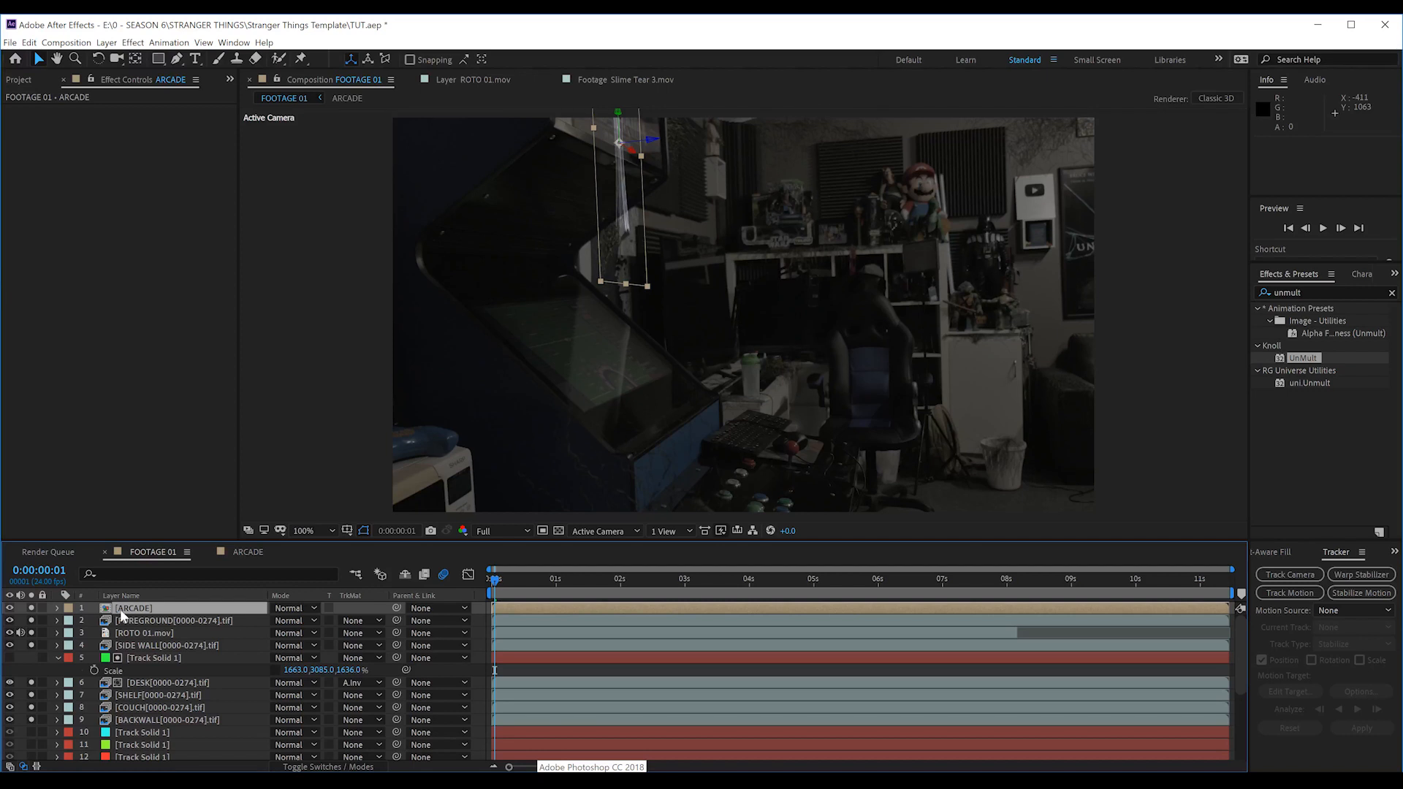
{"action": "left_click", "coordinate": [121, 611]}
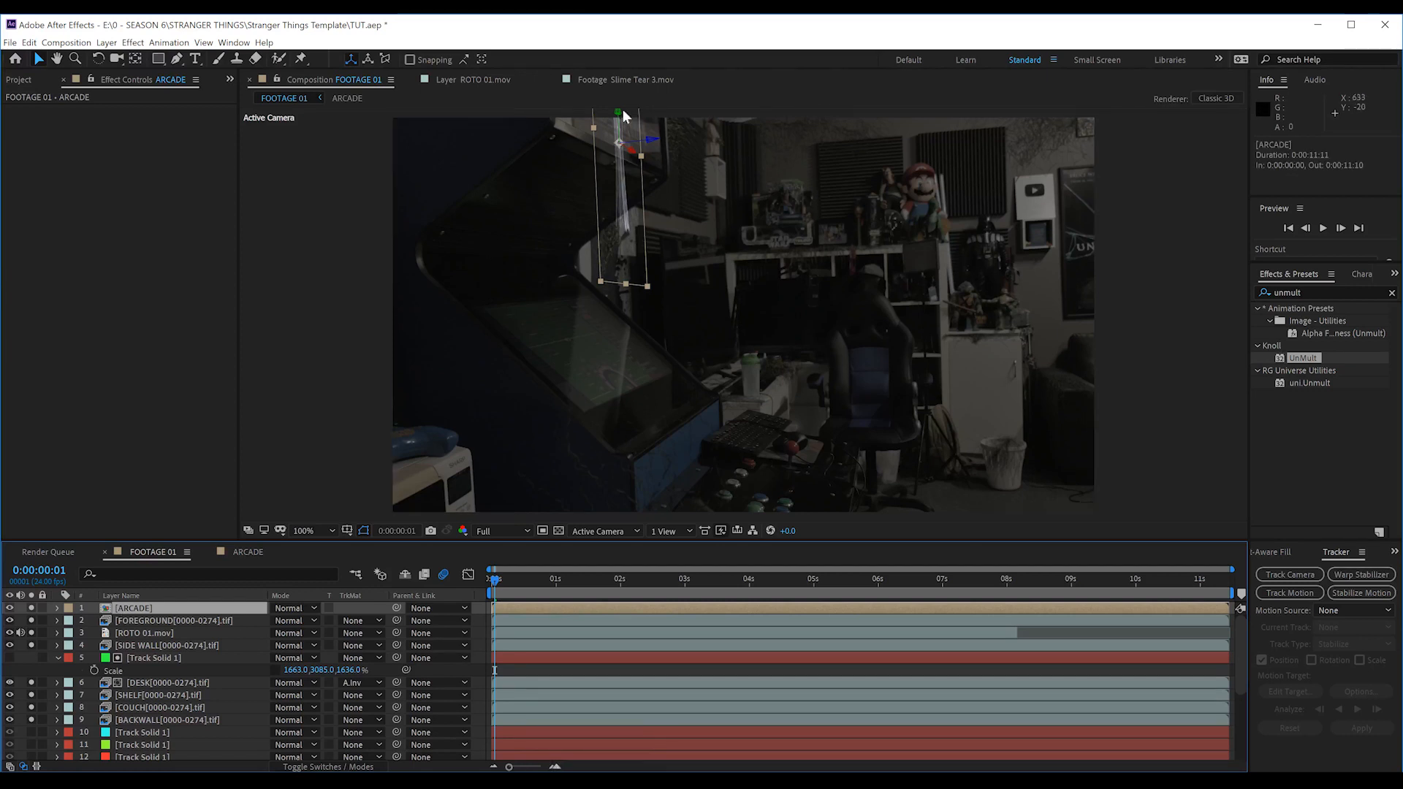
{"action": "left_click_drag", "start_coordinate": [616, 114], "coordinate": [613, 436]}
{"action": "key", "text": "ctrl+z"}
{"action": "key", "text": "p"}
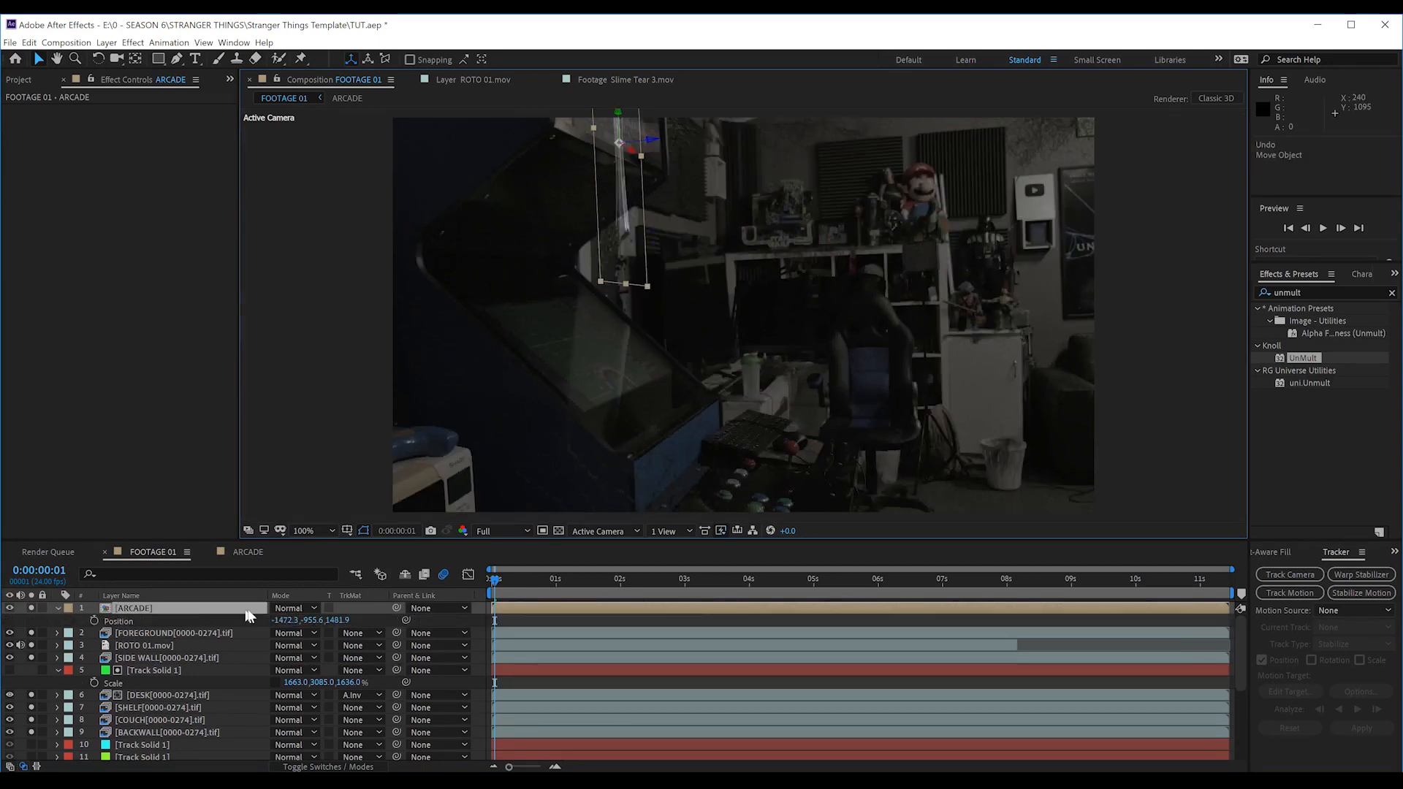
{"action": "left_click_drag", "start_coordinate": [324, 624], "coordinate": [1032, 649]}
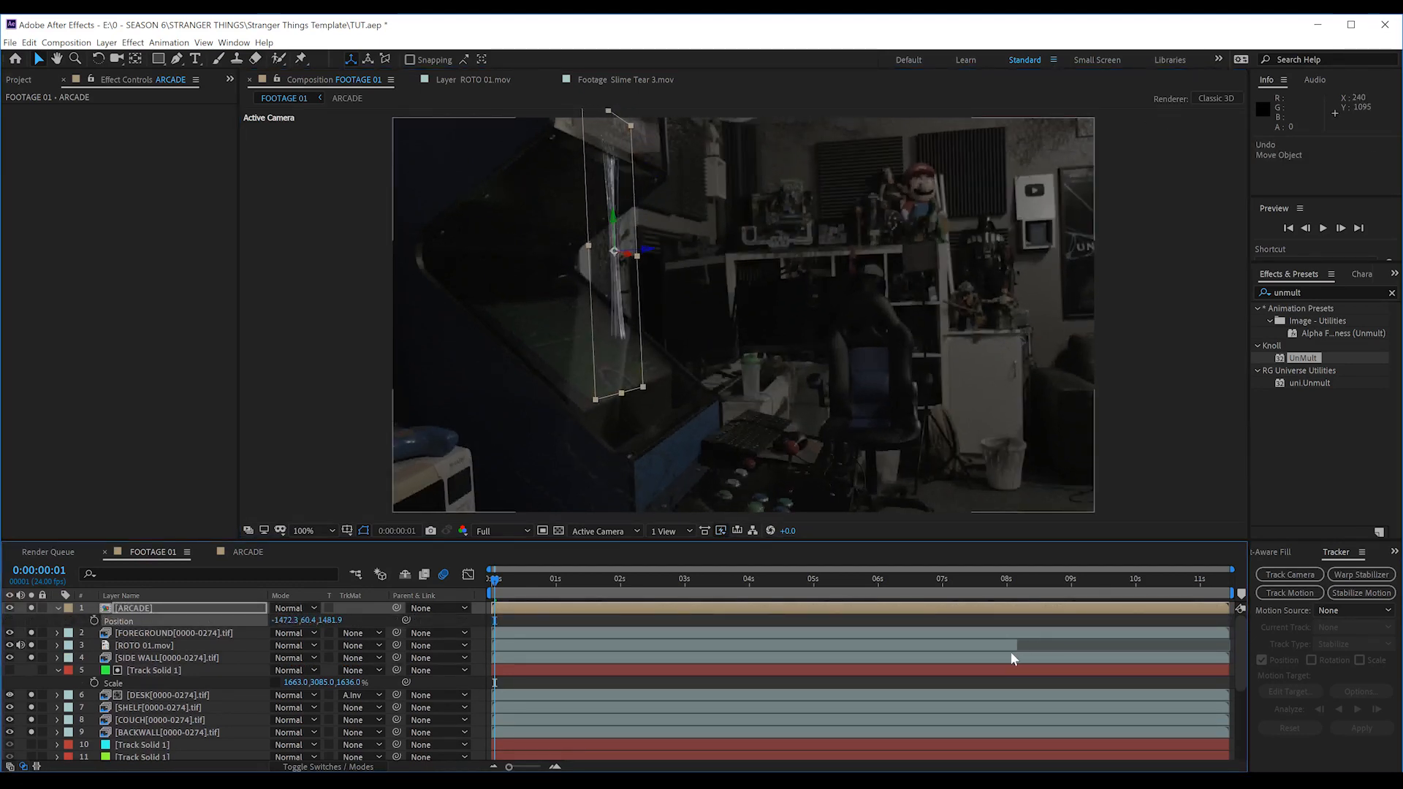
Step: Scale the ARCADE layer to 220%, move it to -1382.6, 1101.0, 1493.8 and rotate it 2.0° in X and 3.0° in Y
{"action": "key", "text": "s"}
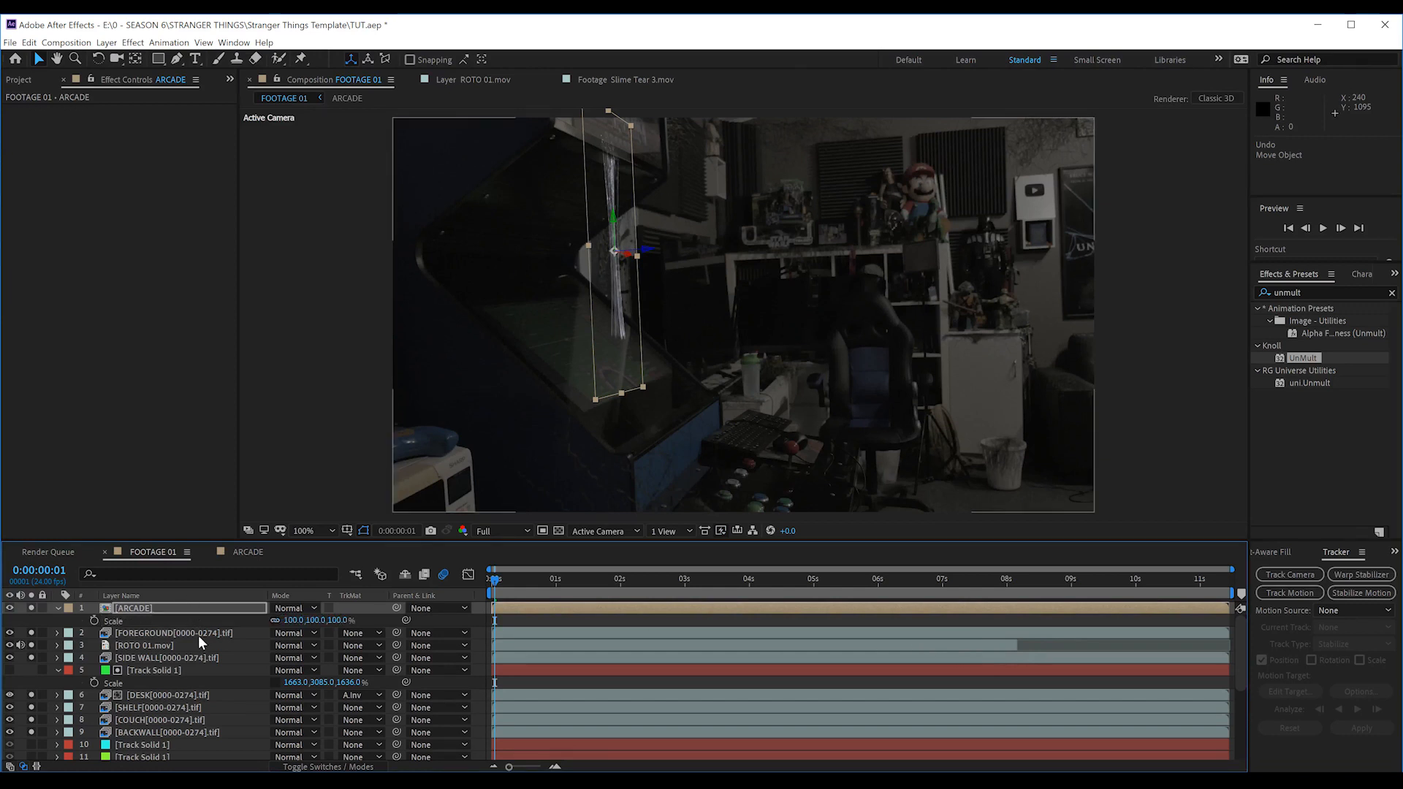
{"action": "left_click_drag", "start_coordinate": [344, 620], "coordinate": [439, 630]}
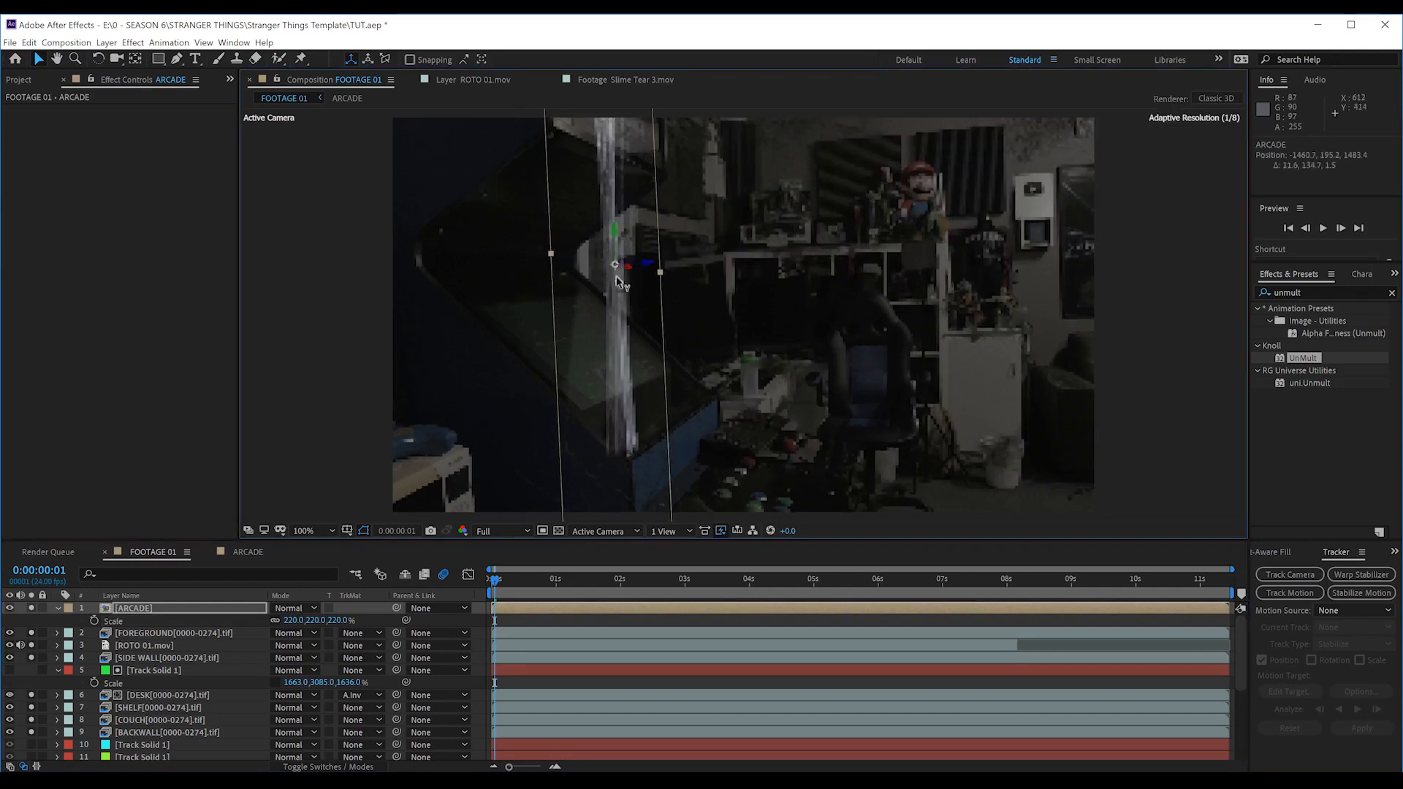
{"action": "left_click_drag", "start_coordinate": [624, 417], "coordinate": [648, 594]}
{"action": "key", "text": "r"}
{"action": "mouse_move", "coordinate": [301, 627]}
{"action": "left_mouse_down"}
{"action": "mouse_move", "coordinate": [272, 623]}
{"action": "mouse_move", "coordinate": [292, 646]}
{"action": "mouse_move", "coordinate": [294, 631]}
{"action": "left_mouse_up"}
Step: Enable motion blur on the ARCADE layer and place it below the FOREGROUND layer
{"action": "left_click", "coordinate": [357, 765]}
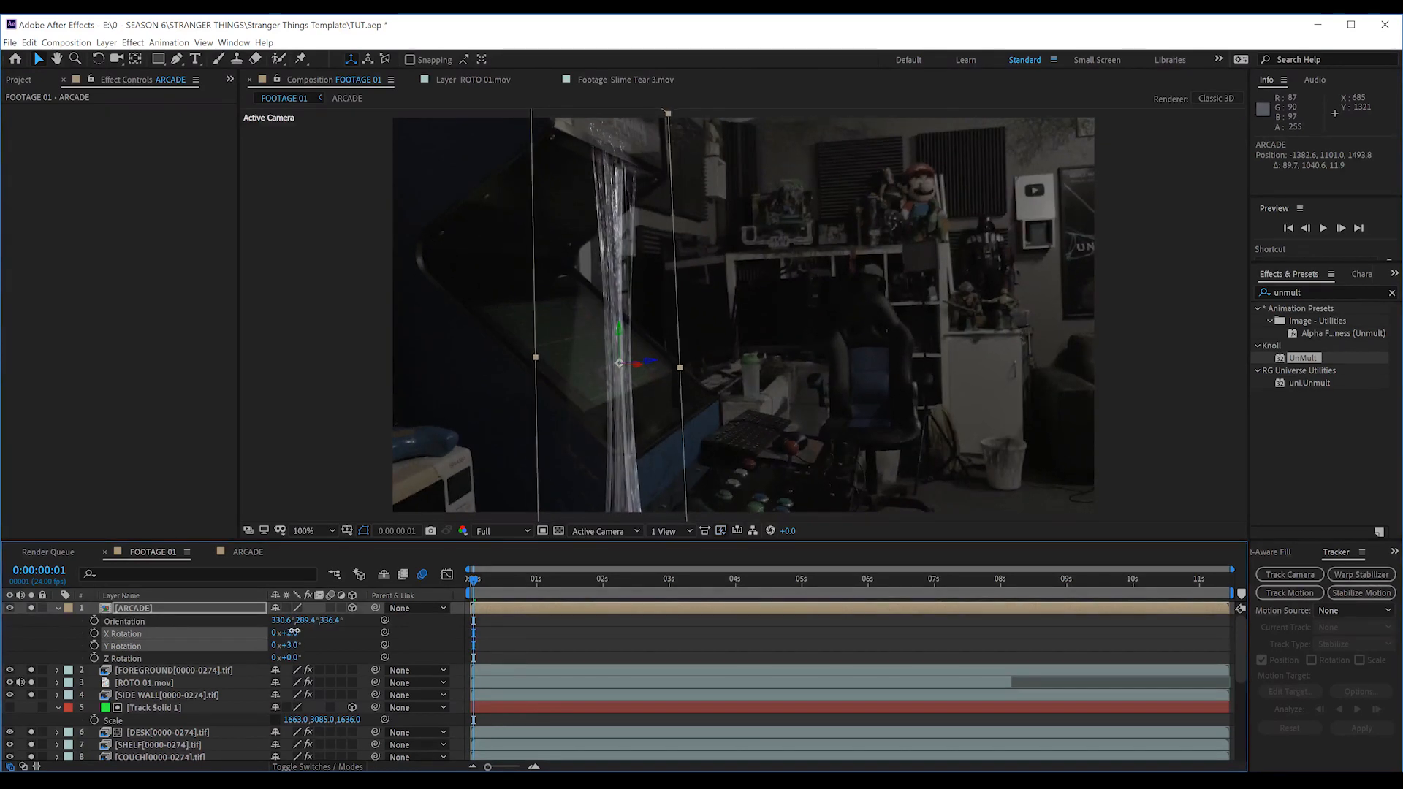
{"action": "mouse_move", "coordinate": [619, 226]}
{"action": "left_mouse_down"}
{"action": "mouse_move", "coordinate": [616, 247]}
{"action": "mouse_move", "coordinate": [617, 236]}
{"action": "left_mouse_up"}
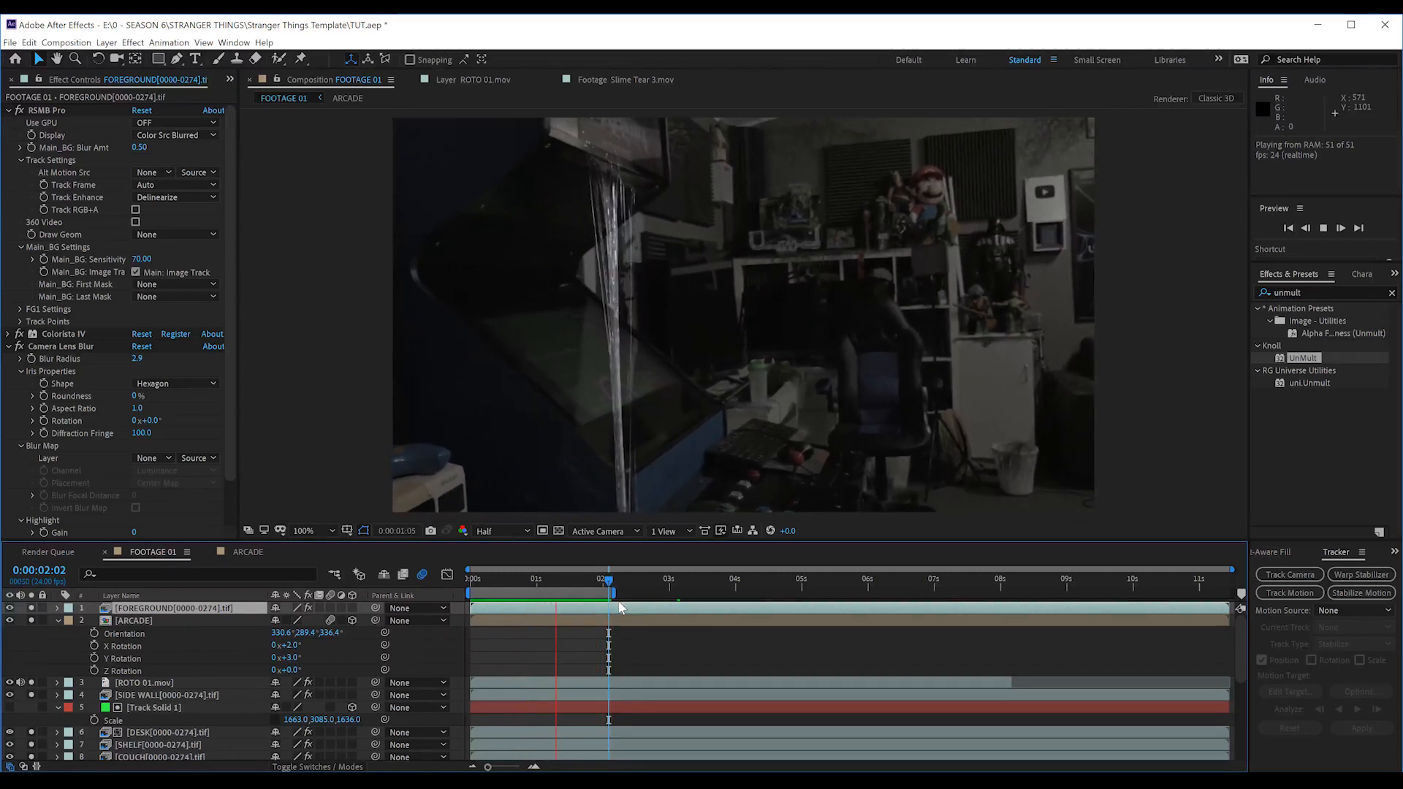
{"action": "key", "text": "space"}
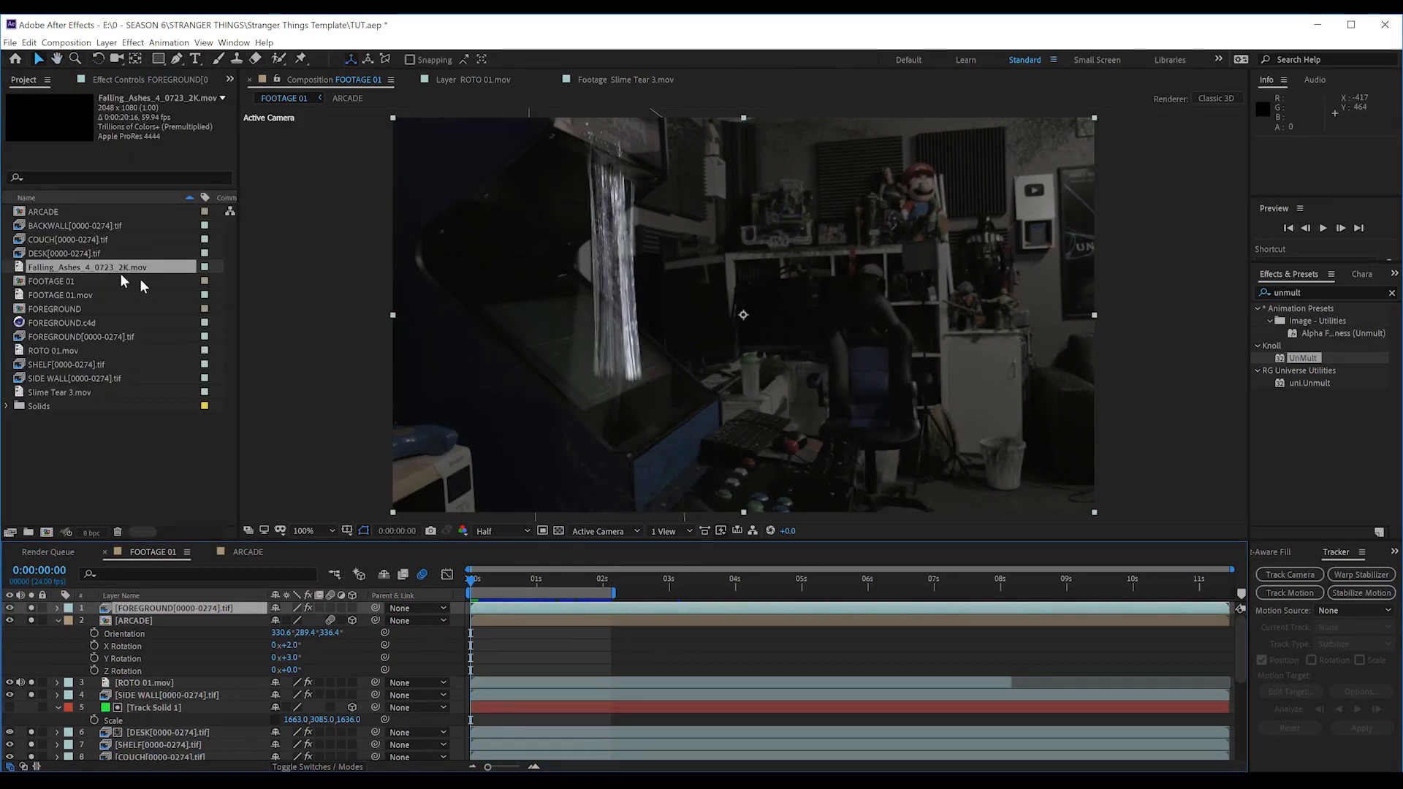
Step: Preview the Falling_Ashes_4_0723_2K.mov footage and return to the FOOTAGE 01 composition
{"action": "double_click", "coordinate": [85, 268]}
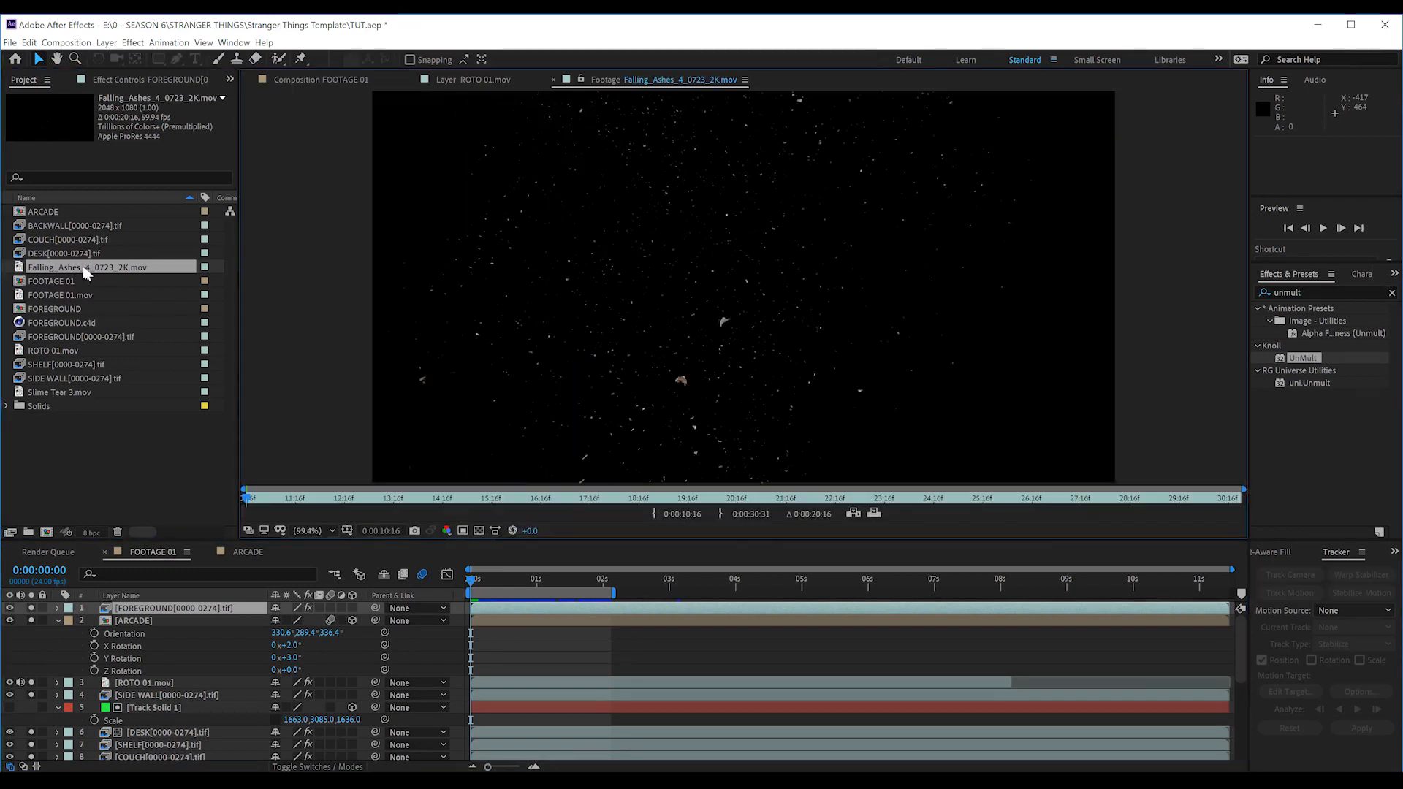
{"action": "key", "text": "space"}
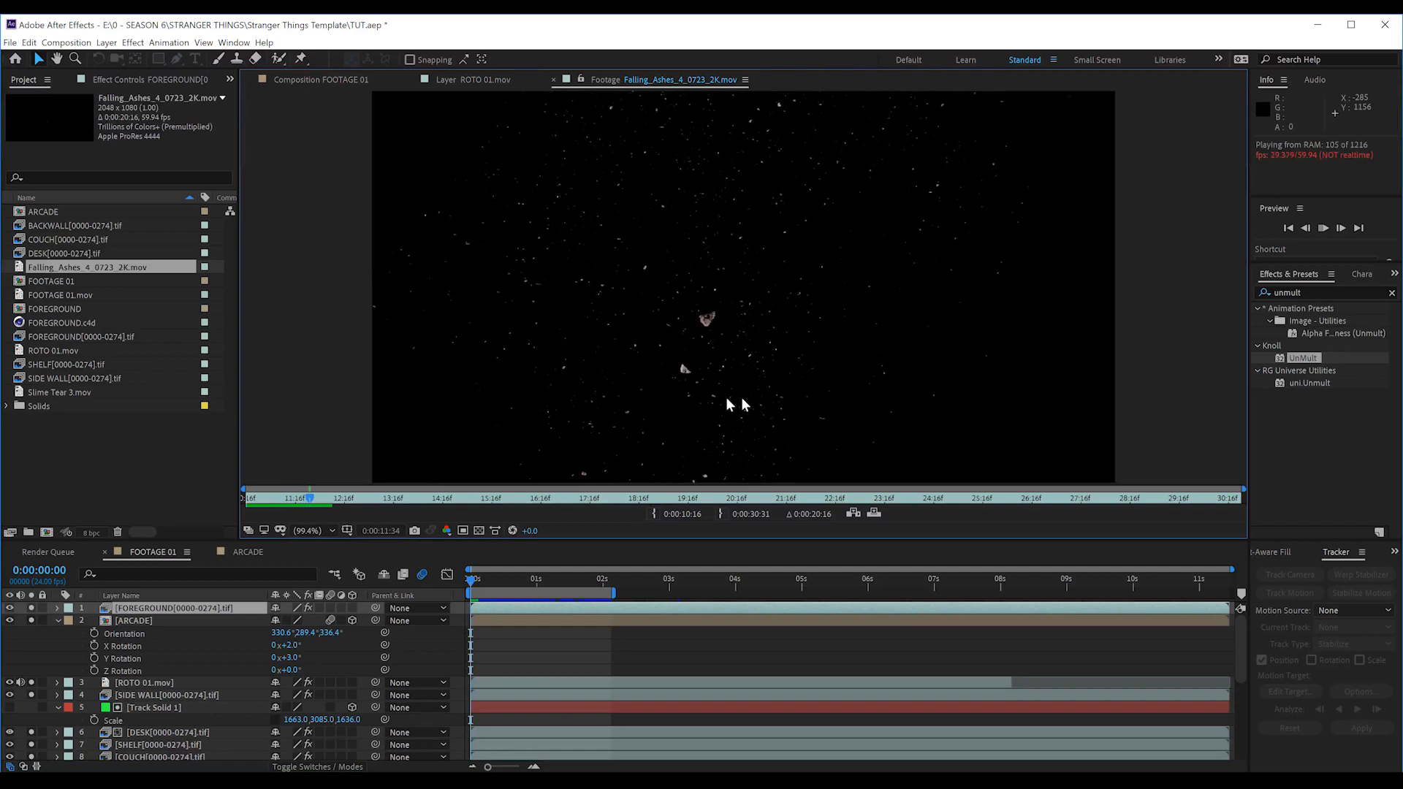
{"action": "key", "text": "space"}
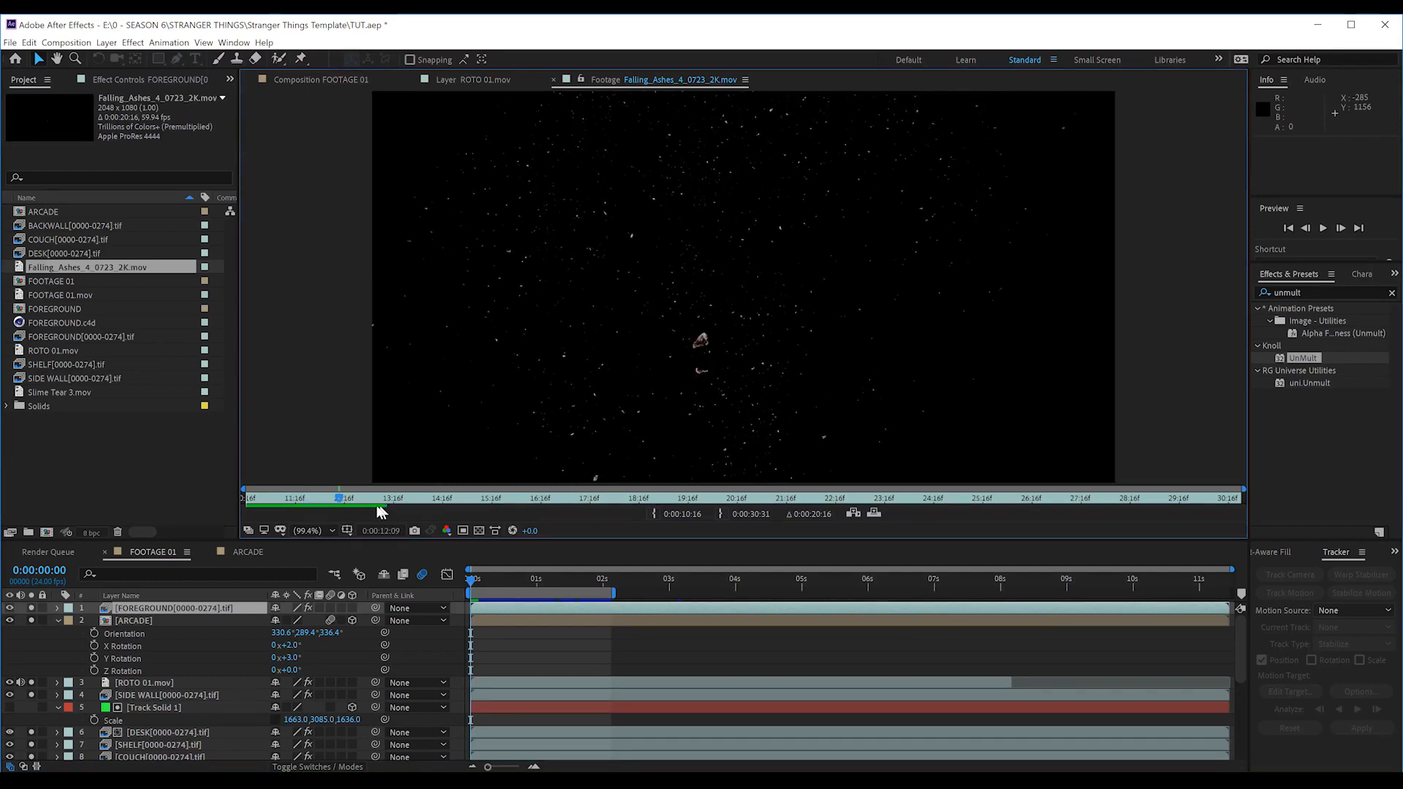
{"action": "left_click", "coordinate": [304, 79]}
Step: Add Falling_Ashes_4_0723_2K.mov above the FOREGROUND layer in FOOTAGE 01, make it a 3D layer and scale it to 366%
{"action": "left_click_drag", "start_coordinate": [110, 266], "coordinate": [160, 613]}
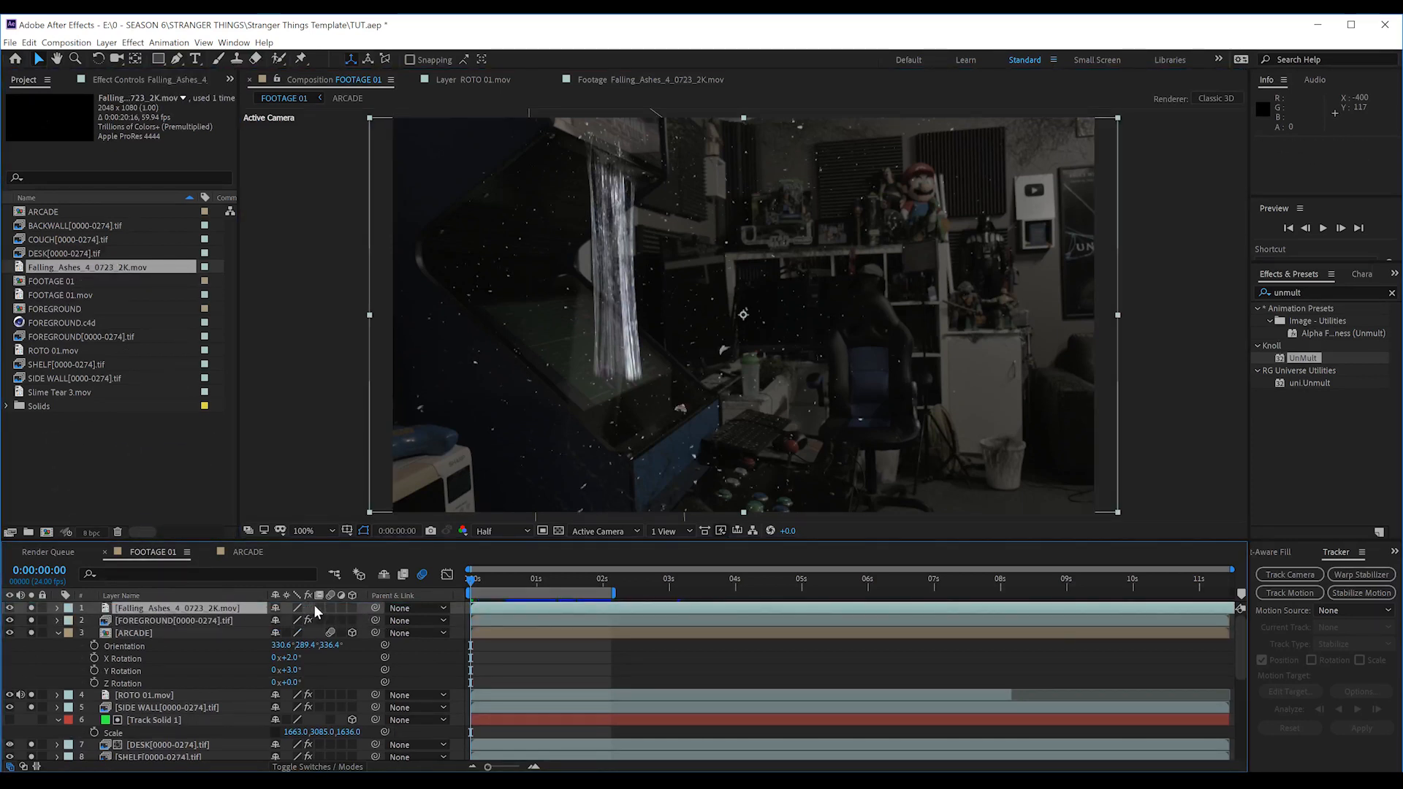
{"action": "left_click", "coordinate": [352, 608]}
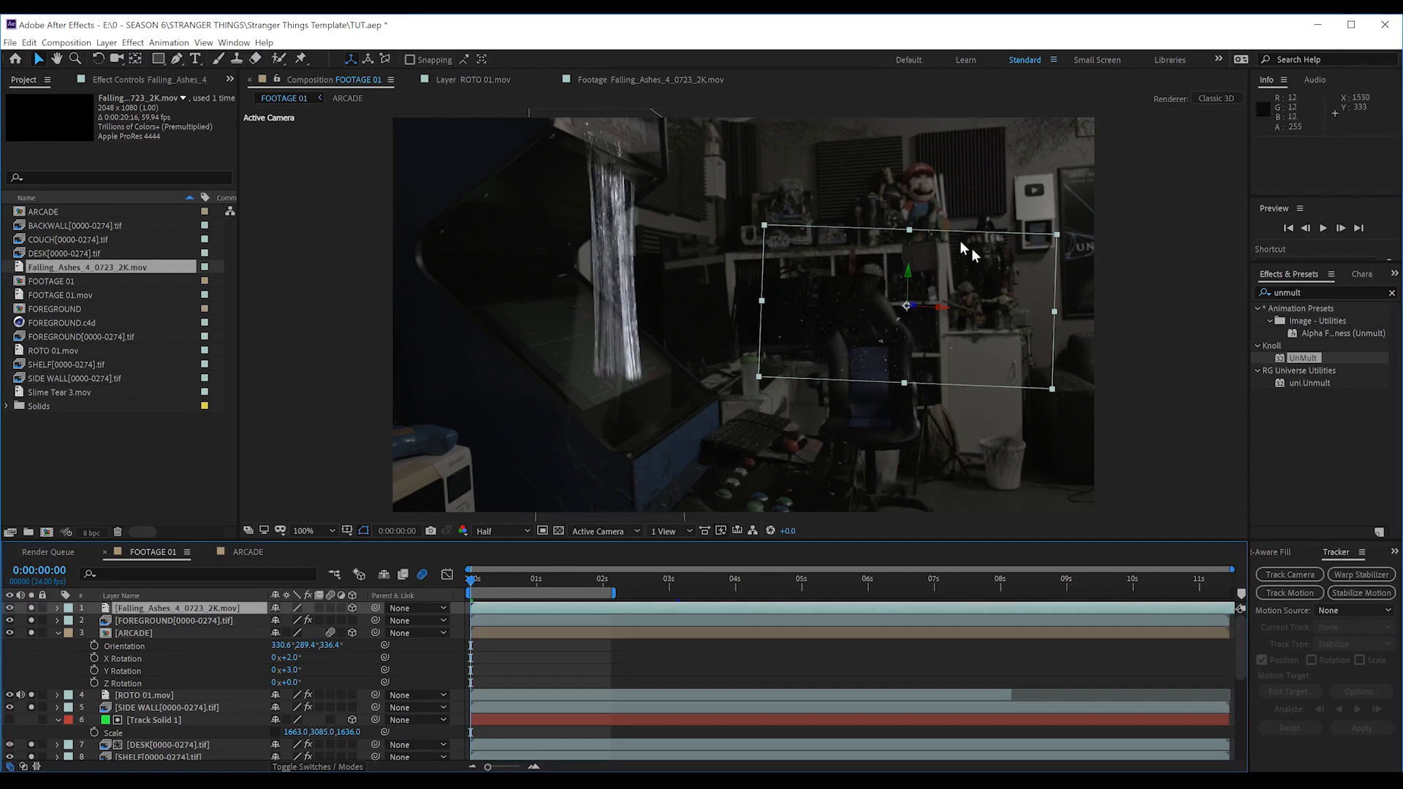
{"action": "key", "text": "s"}
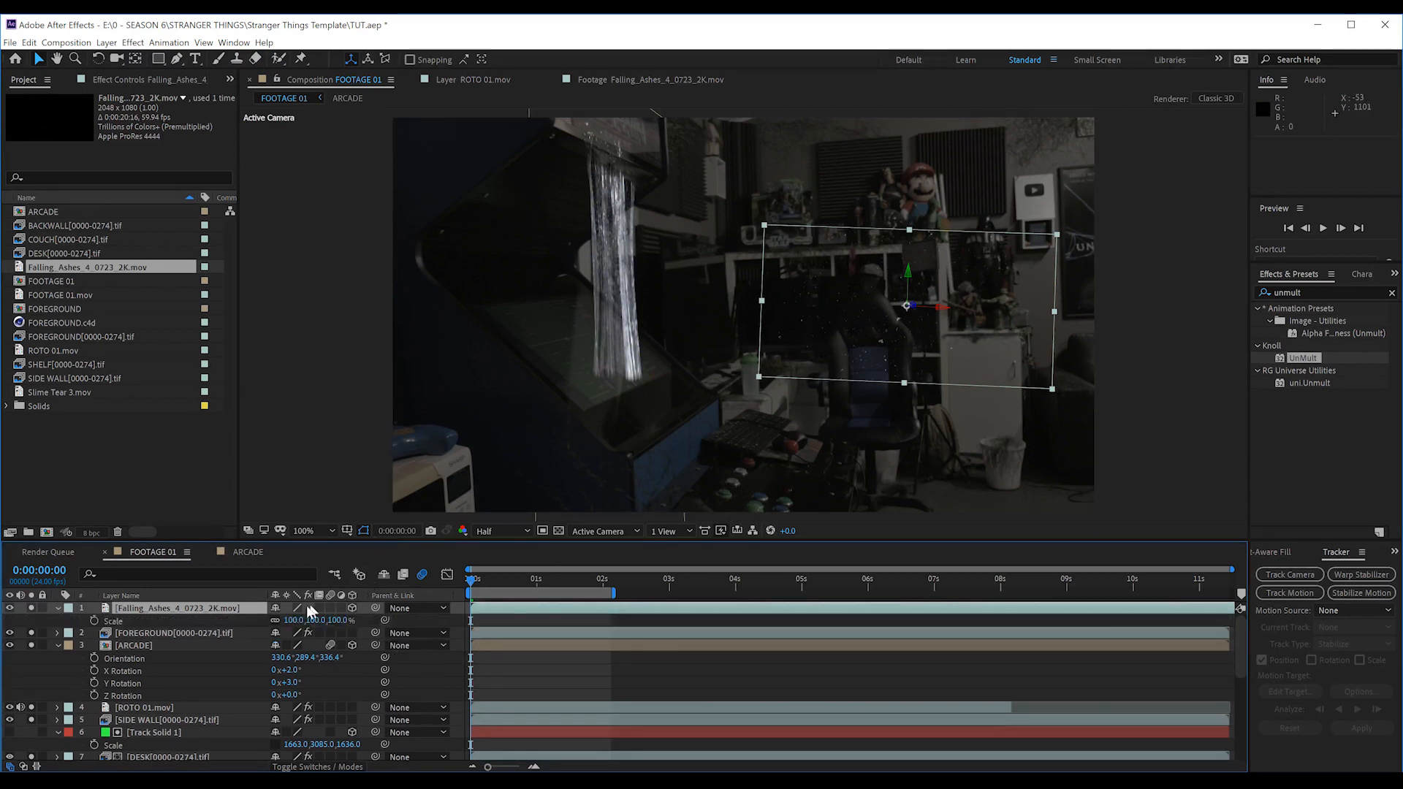
{"action": "left_click_drag", "start_coordinate": [331, 623], "coordinate": [528, 624]}
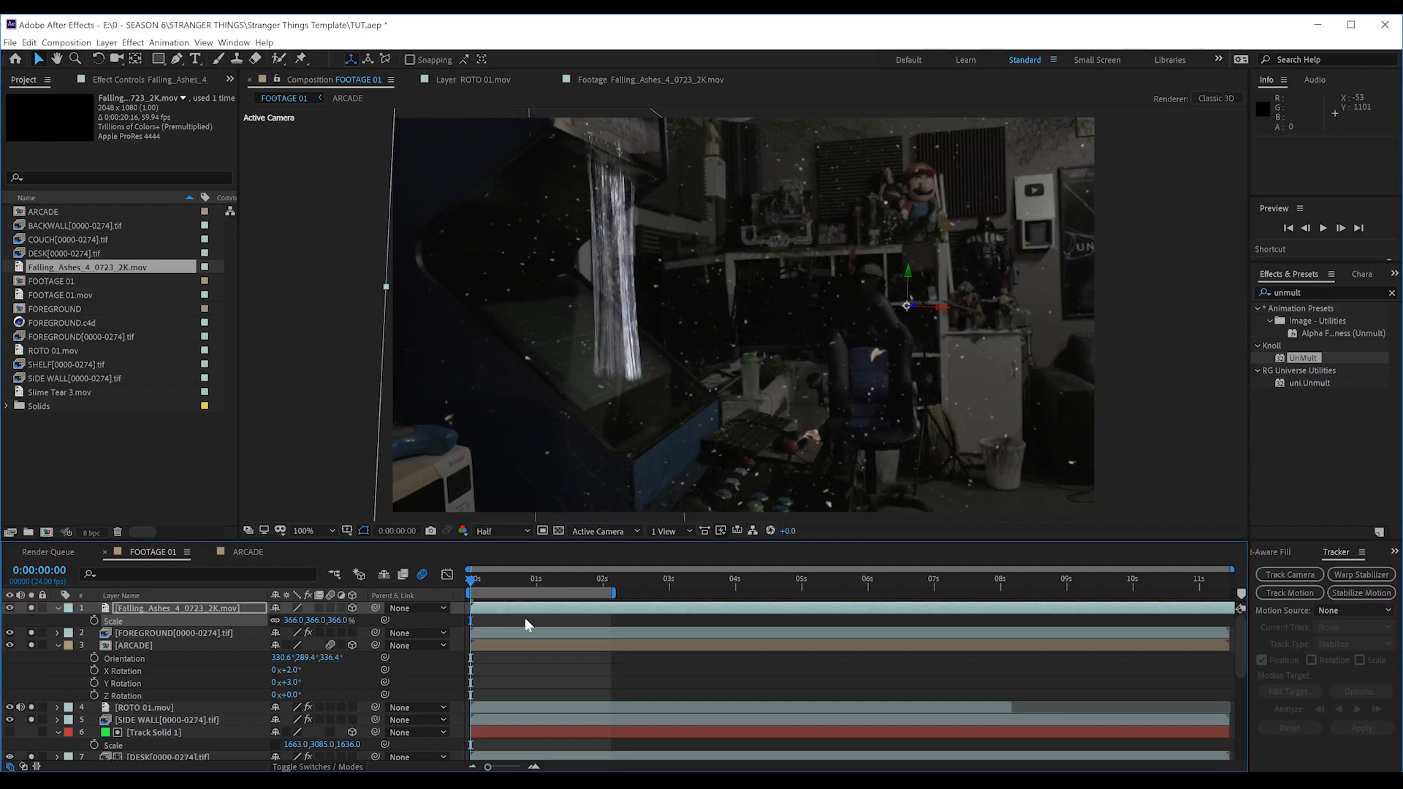
Step: Enable motion blur on the falling ashes layer and preview the first three seconds of the composition
{"action": "left_click", "coordinate": [331, 608]}
{"action": "key", "text": "space"}
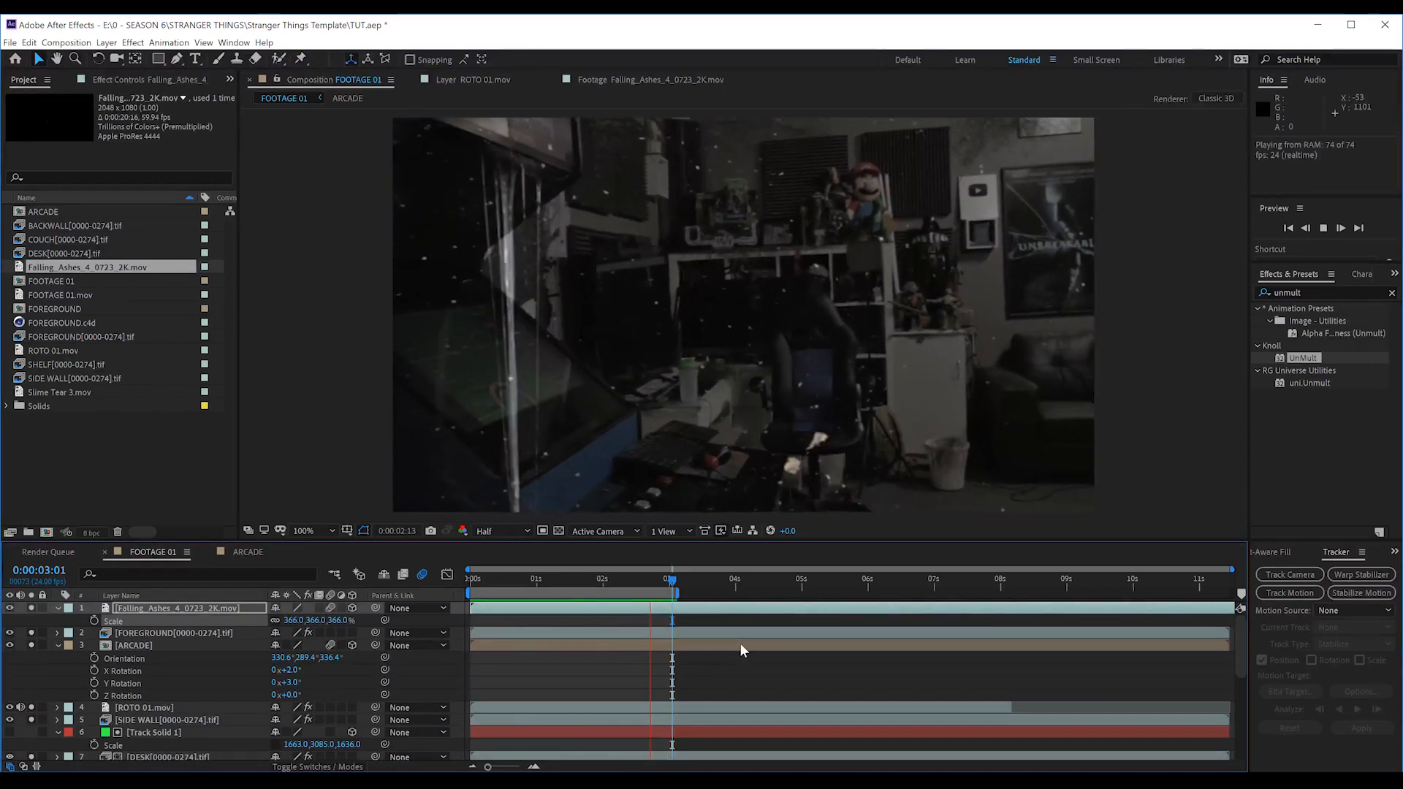
{"action": "key", "text": "space"}
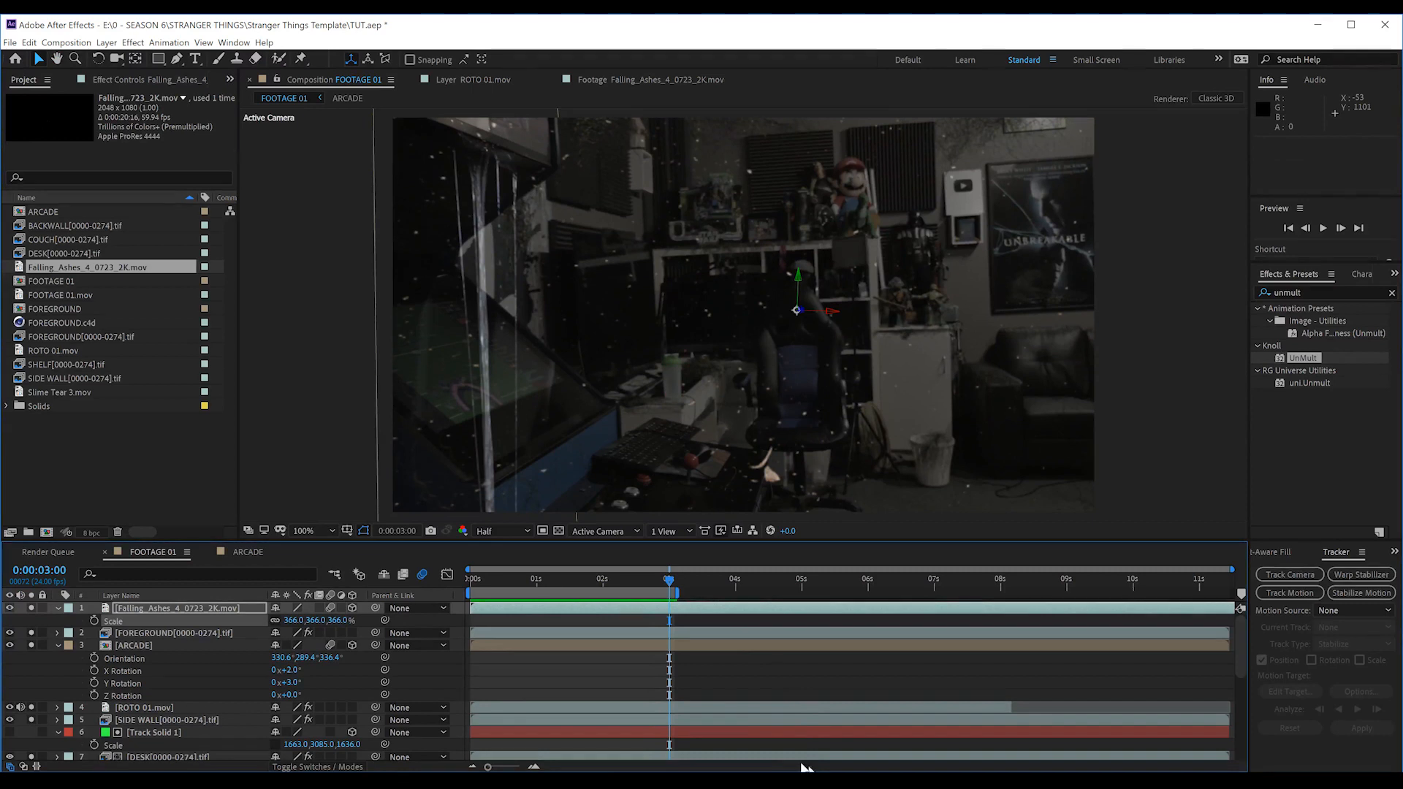
Step: Duplicate the falling ashes layer, start the copy about 2:03 earlier and move it to 2341.0, 486.7, 2782.3
{"action": "left_click", "coordinate": [141, 608]}
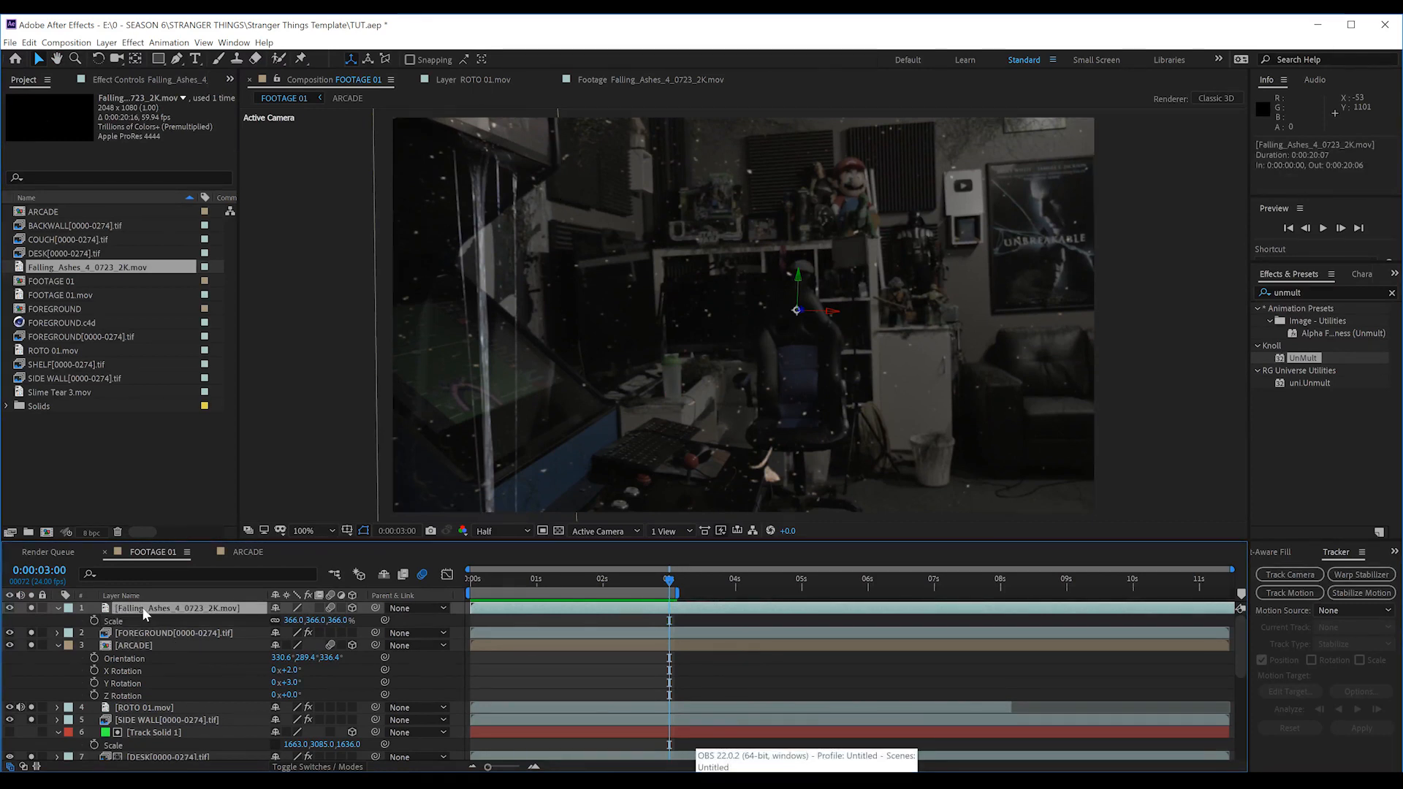
{"action": "key", "text": "ctrl+d"}
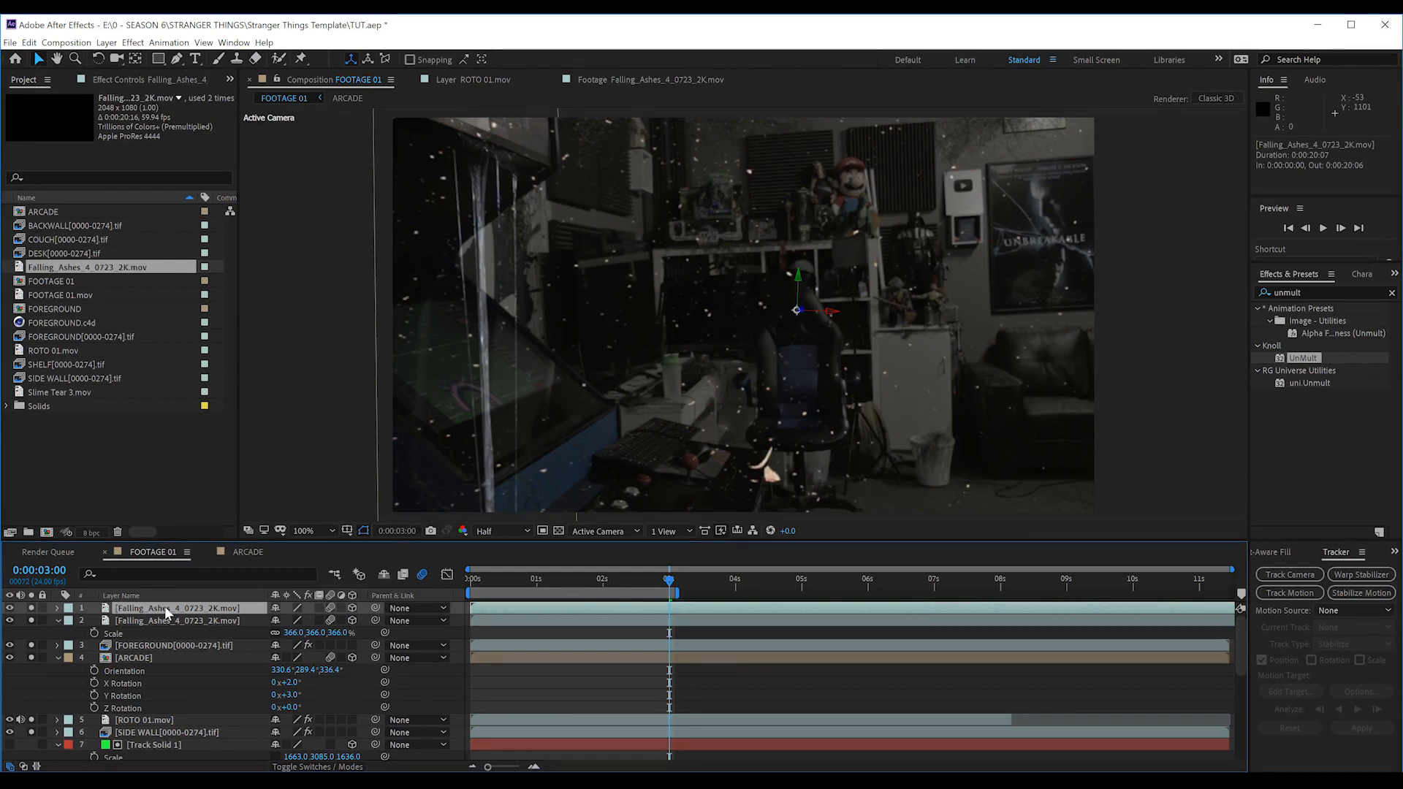
{"action": "key", "text": "p"}
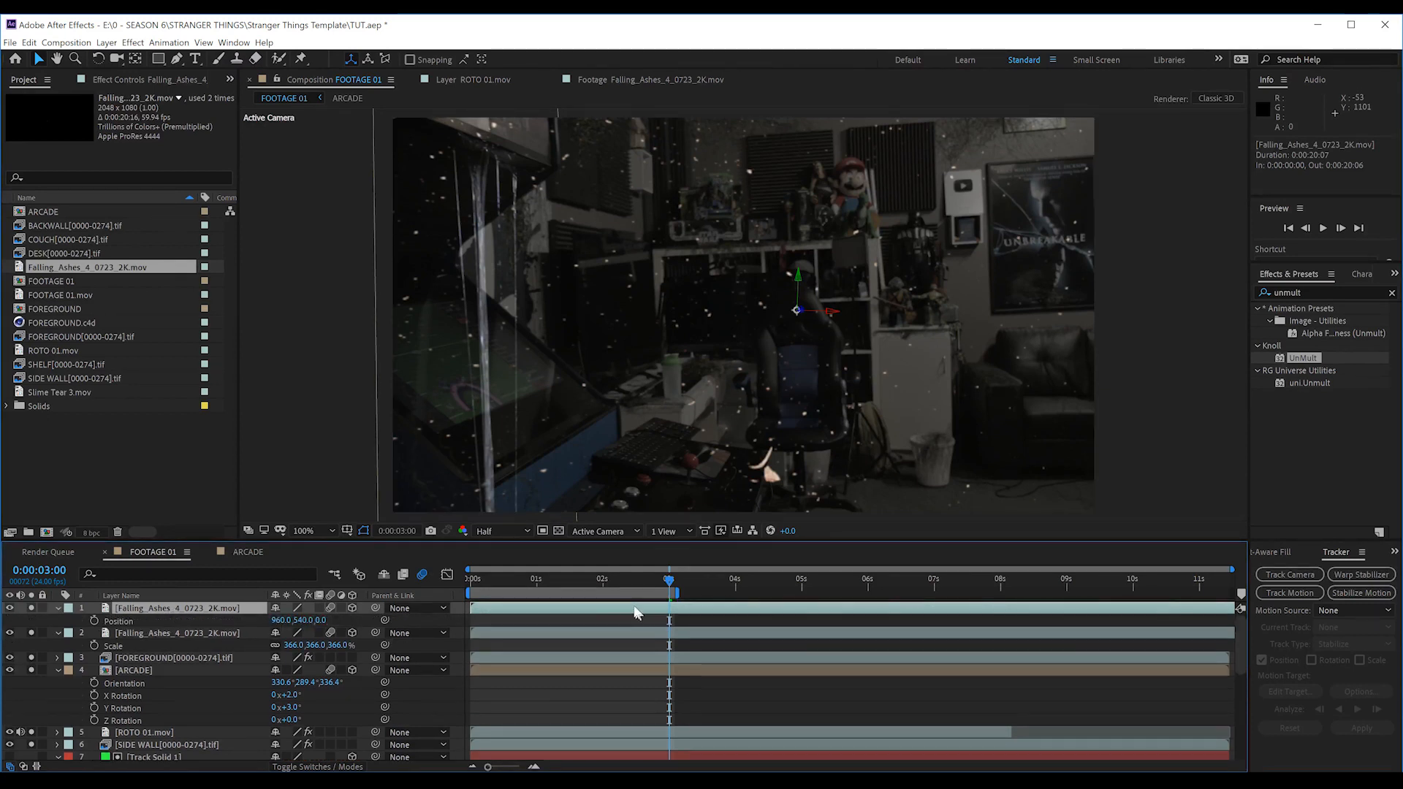
{"action": "left_click_drag", "start_coordinate": [635, 609], "coordinate": [493, 608]}
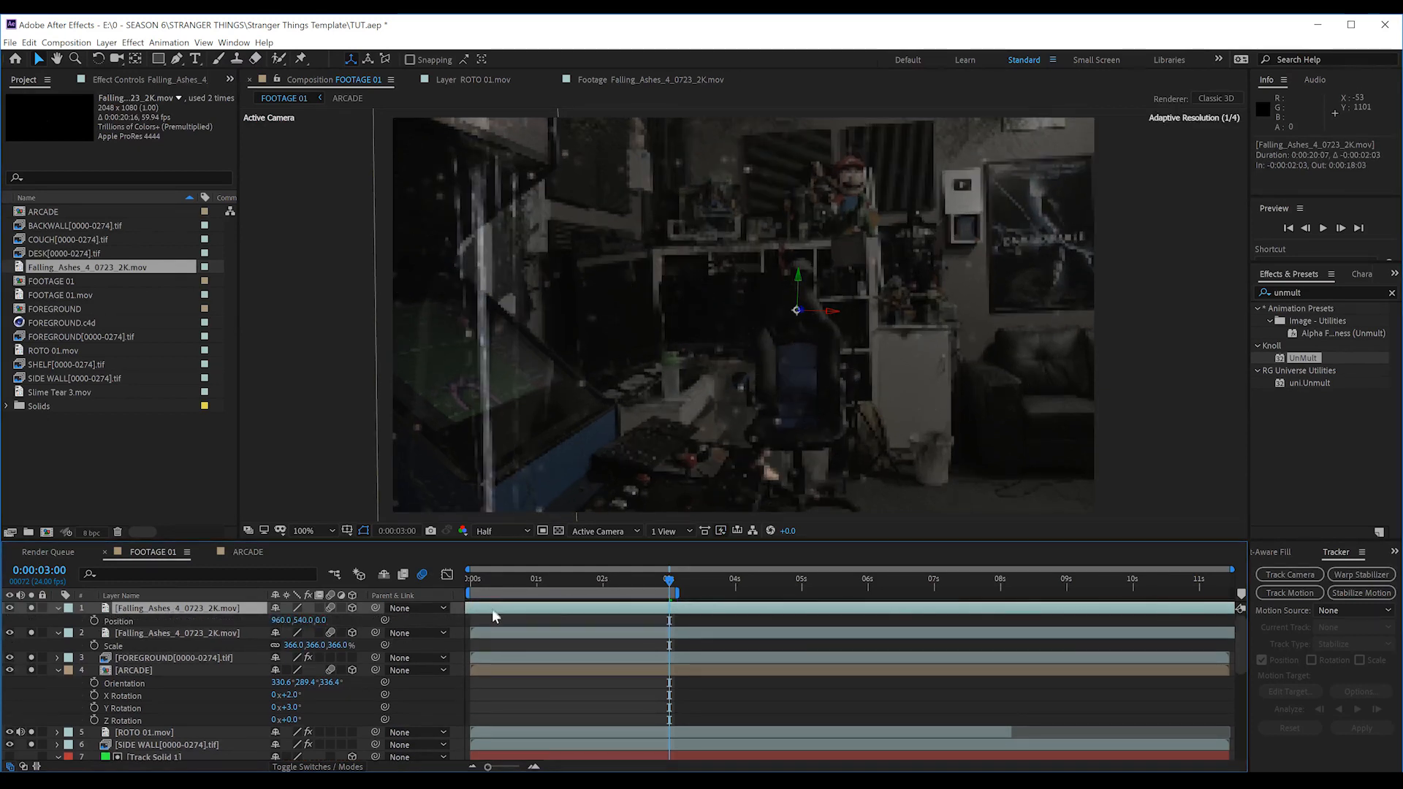
{"action": "left_click_drag", "start_coordinate": [321, 622], "coordinate": [533, 462]}
{"action": "left_click_drag", "start_coordinate": [321, 620], "coordinate": [959, 371]}
{"action": "left_click_drag", "start_coordinate": [333, 620], "coordinate": [196, 406]}
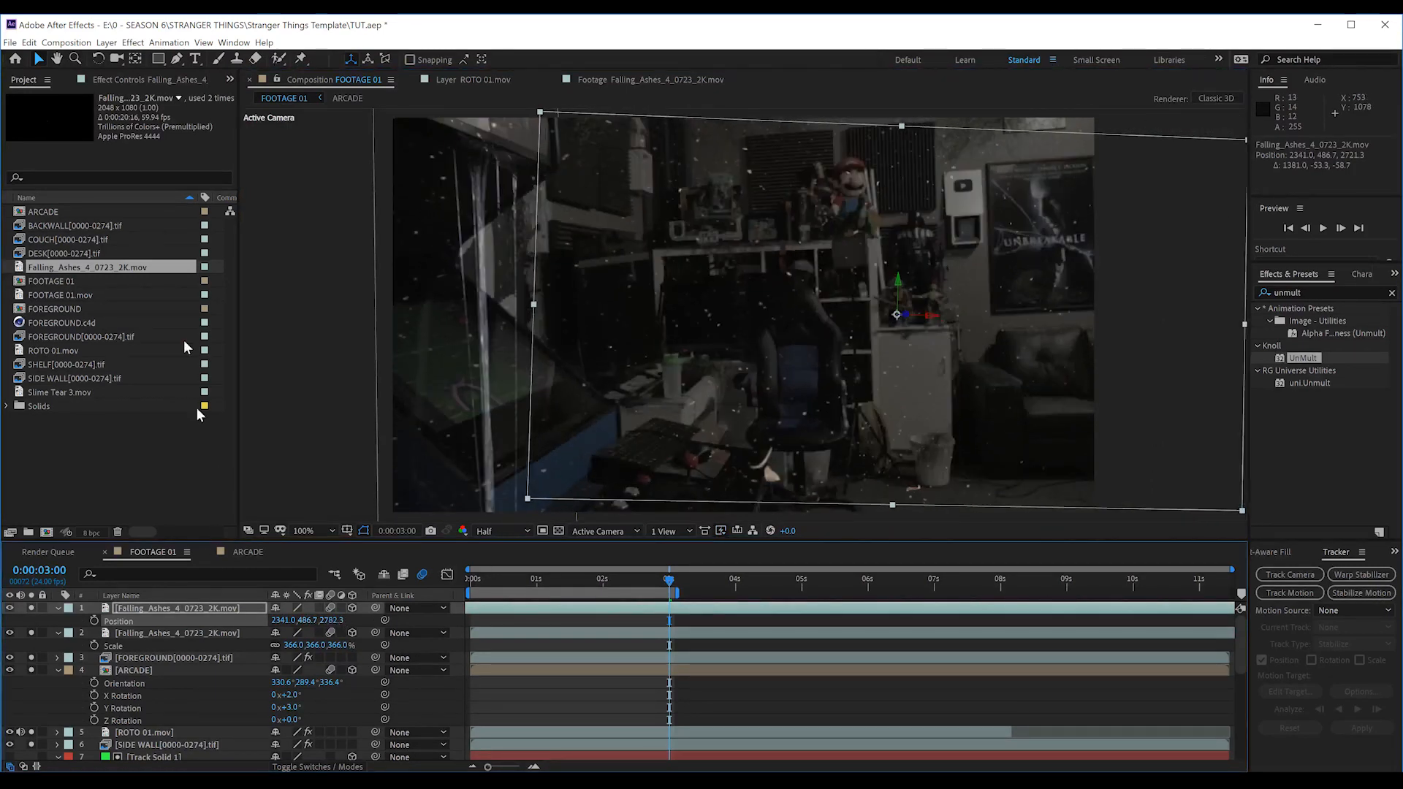
Step: Apply Fast Box Blur to the duplicated ashes layer and set the preview resolution to Full
{"action": "left_click", "coordinate": [133, 42]}
{"action": "mouse_move", "coordinate": [168, 134]}
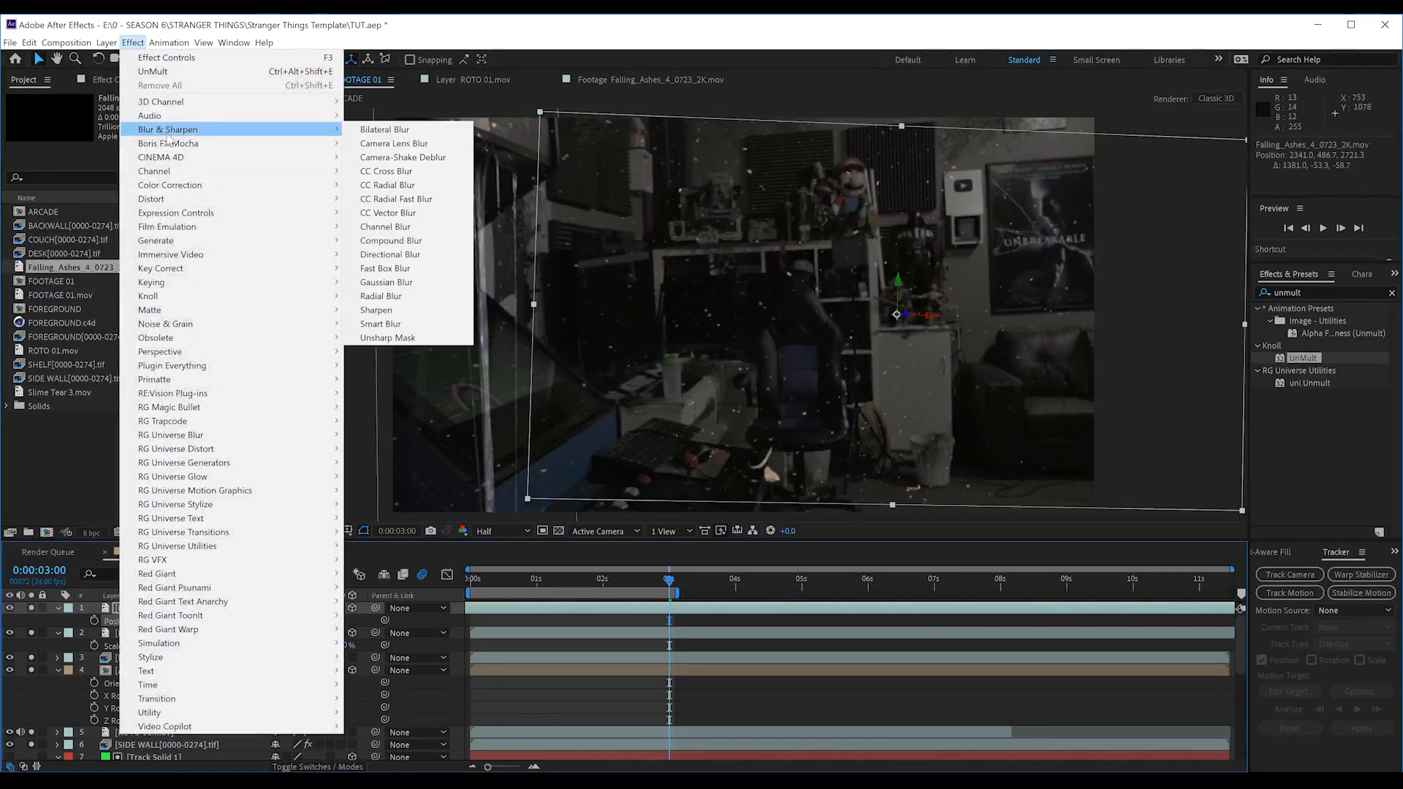
{"action": "left_click", "coordinate": [385, 269]}
{"action": "left_click", "coordinate": [507, 532]}
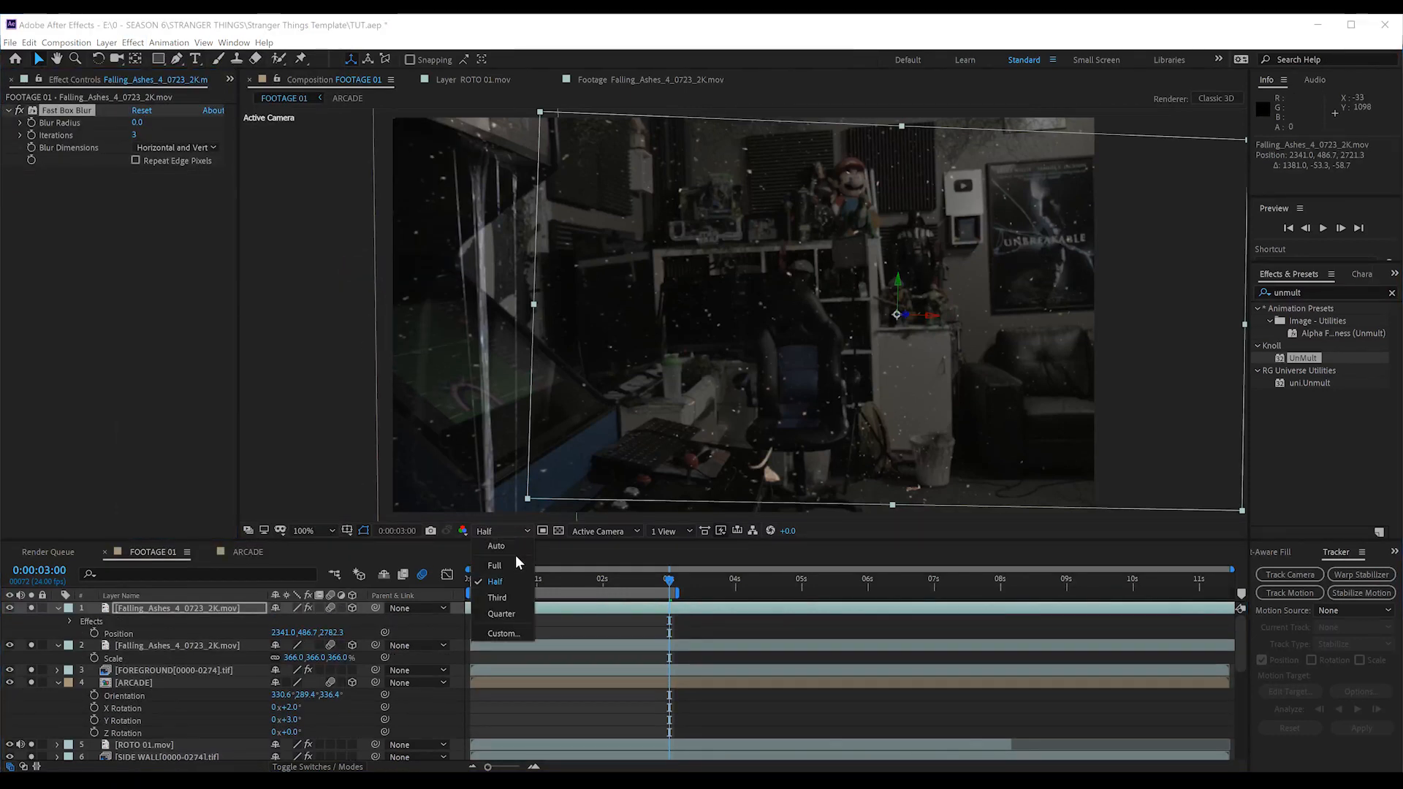
{"action": "left_click", "coordinate": [516, 563]}
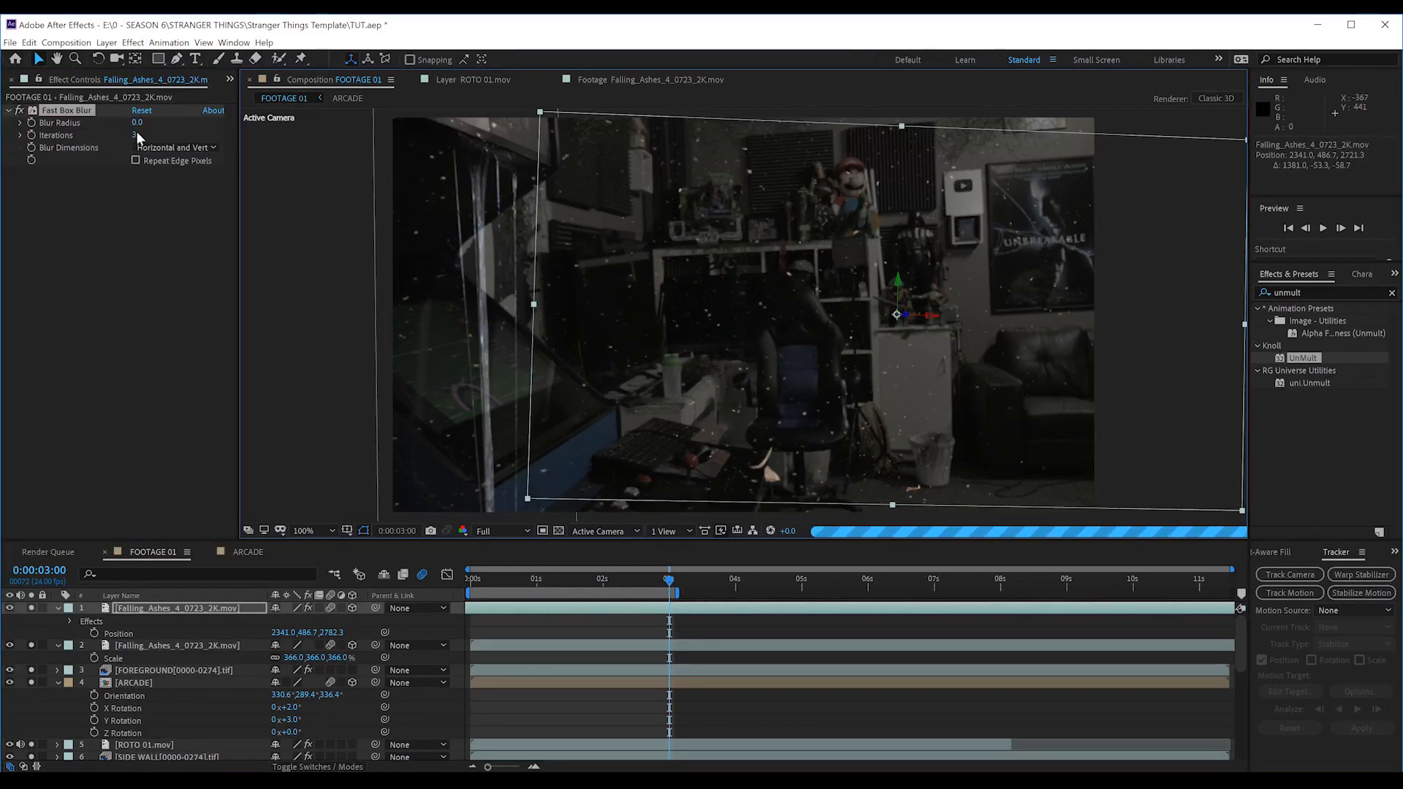
Step: Keyframe the ashes copy's Blur Radius from 2.0 at the composition start to 0.0 at 0:00:08:00
{"action": "left_click_drag", "start_coordinate": [138, 128], "coordinate": [144, 128]}
{"action": "key", "text": "Home"}
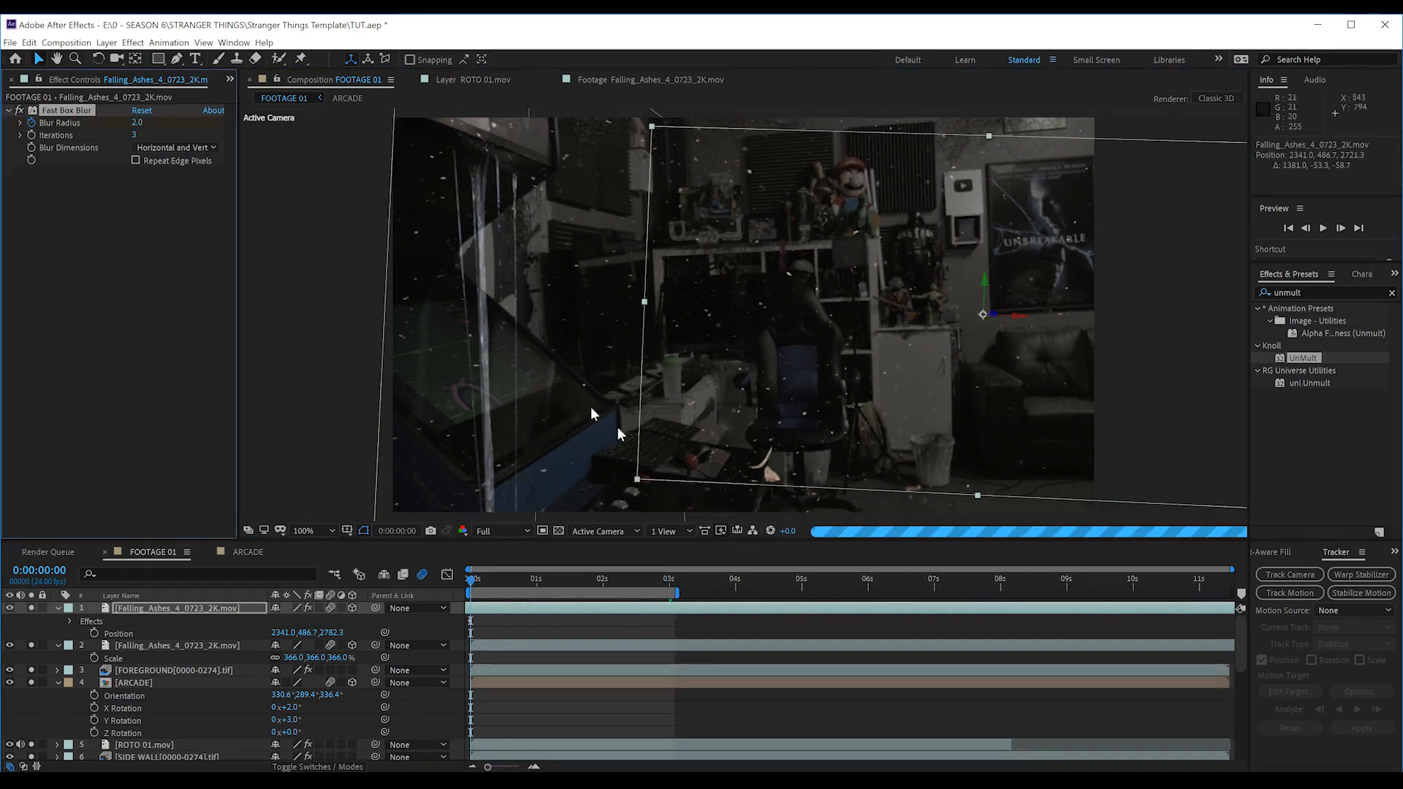
{"action": "left_click", "coordinate": [1000, 580]}
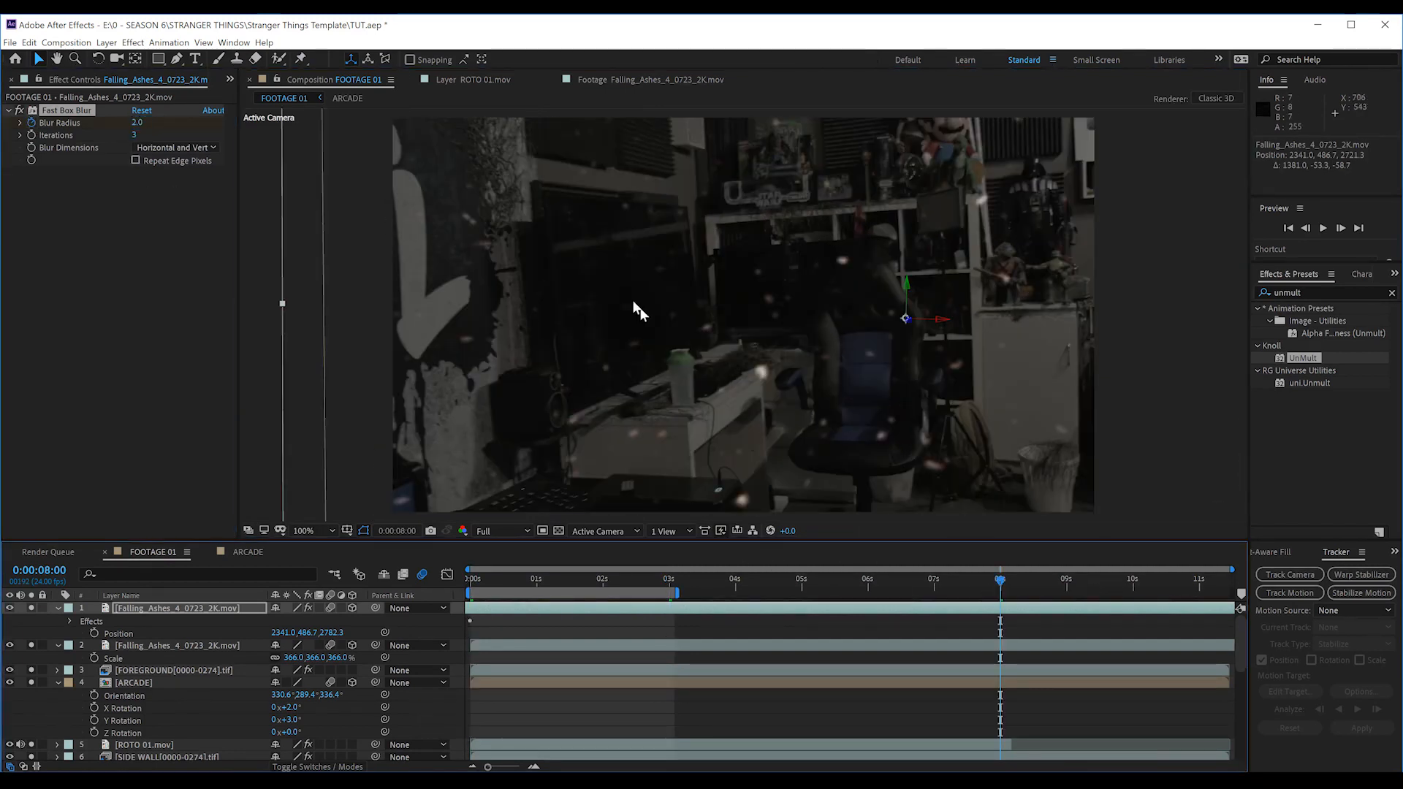
{"action": "left_click", "coordinate": [136, 122]}
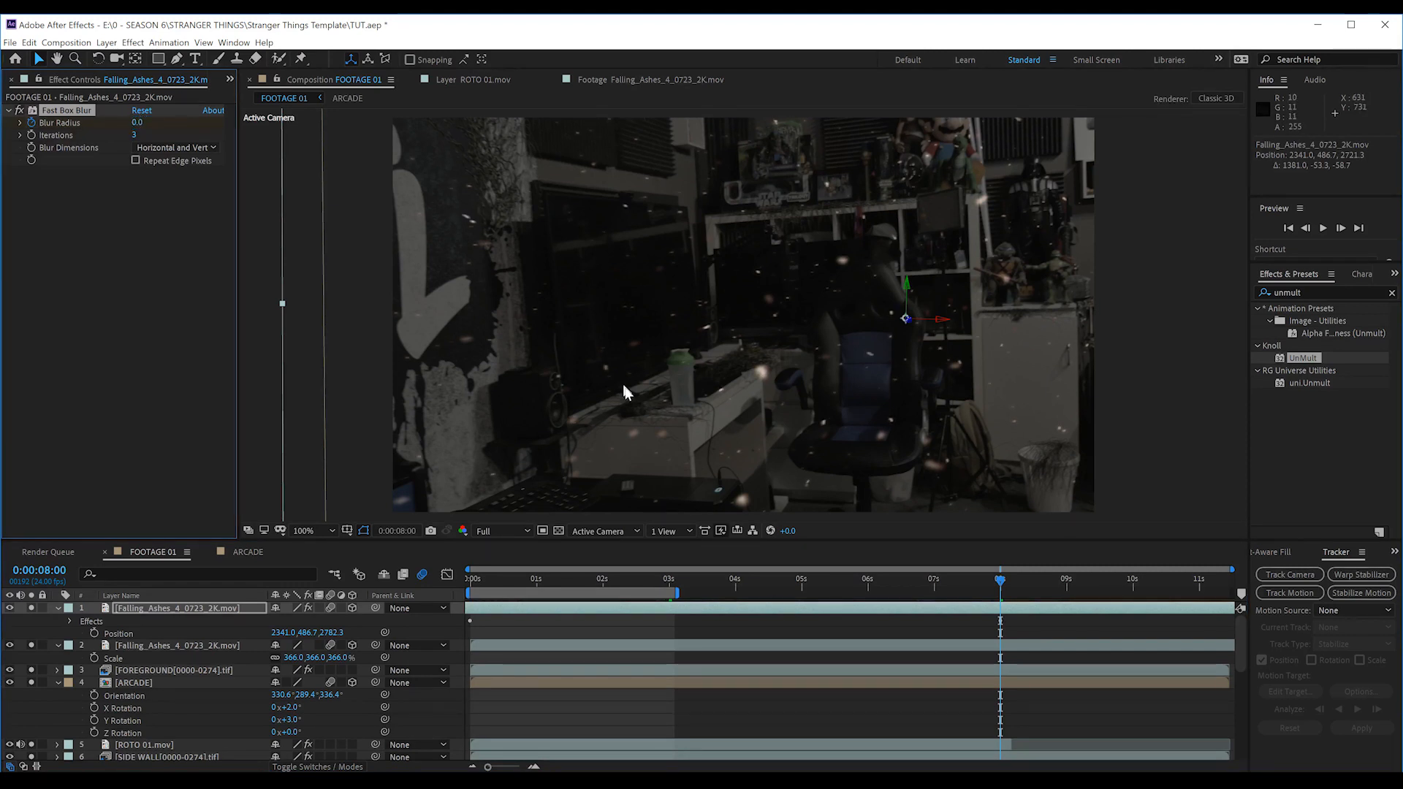
Step: Duplicate the blurred ashes layer, move the copy farther right in the room and start it about 1:02 earlier
{"action": "key", "text": "ctrl+d"}
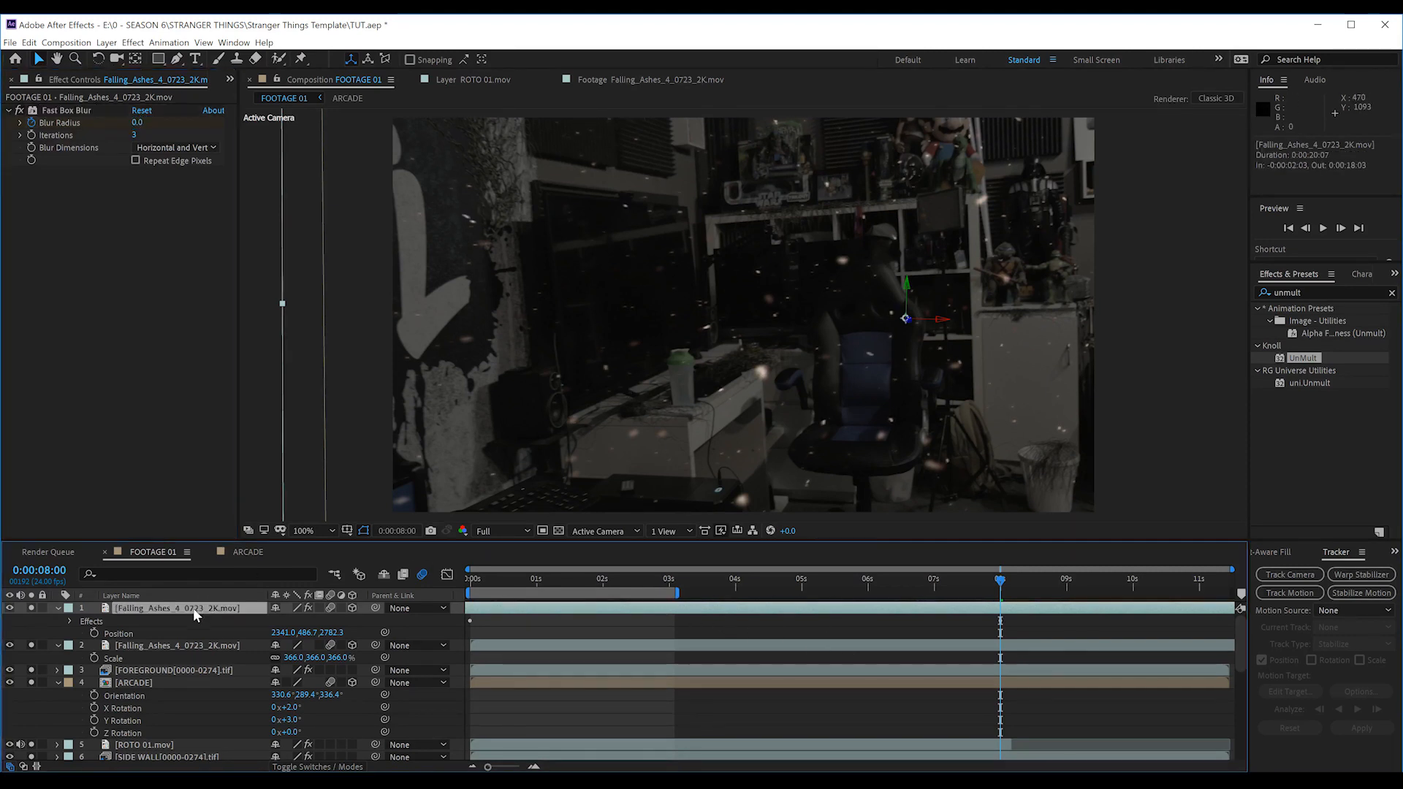
{"action": "left_click_drag", "start_coordinate": [940, 327], "coordinate": [1123, 341]}
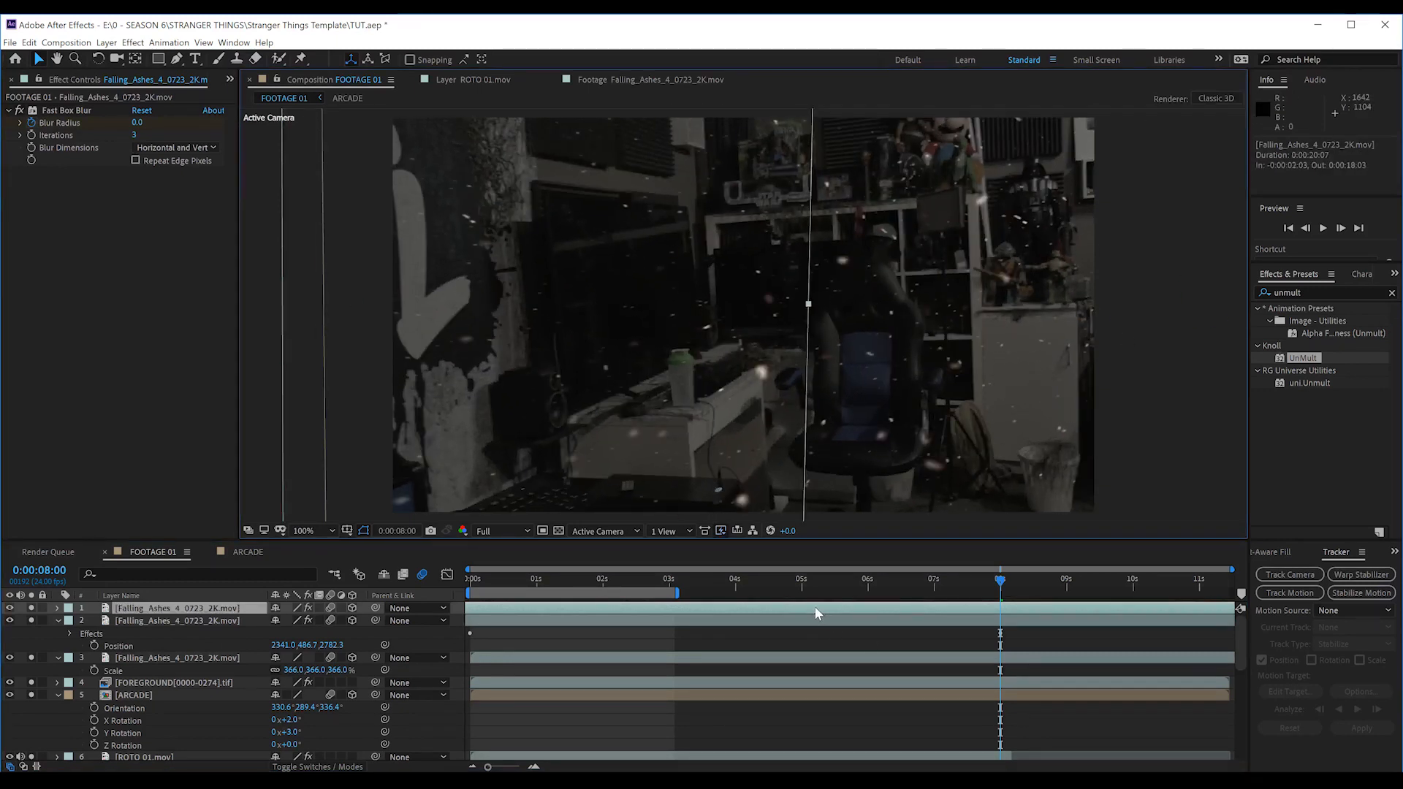
{"action": "left_click", "coordinate": [1175, 580]}
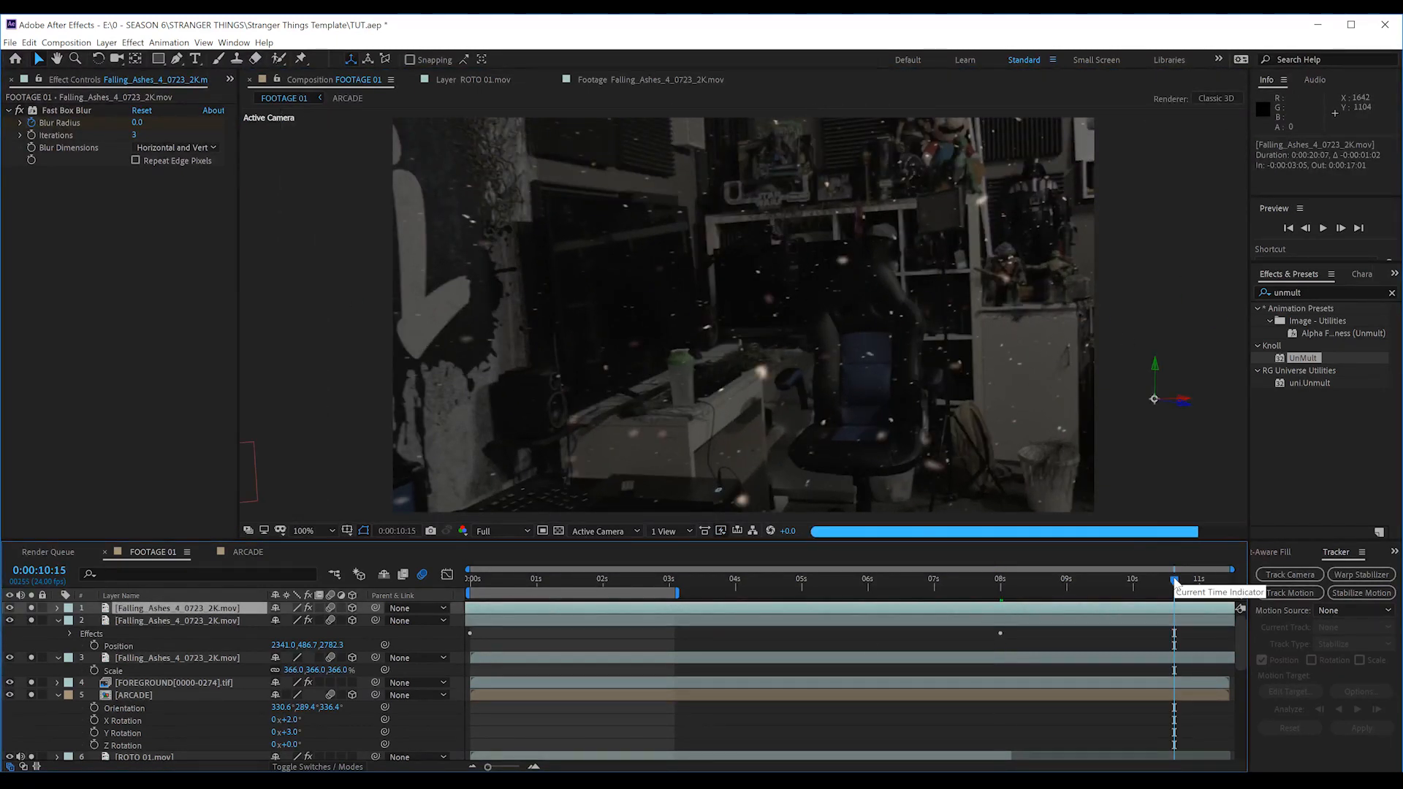
{"action": "left_click_drag", "start_coordinate": [1174, 580], "coordinate": [1207, 581]}
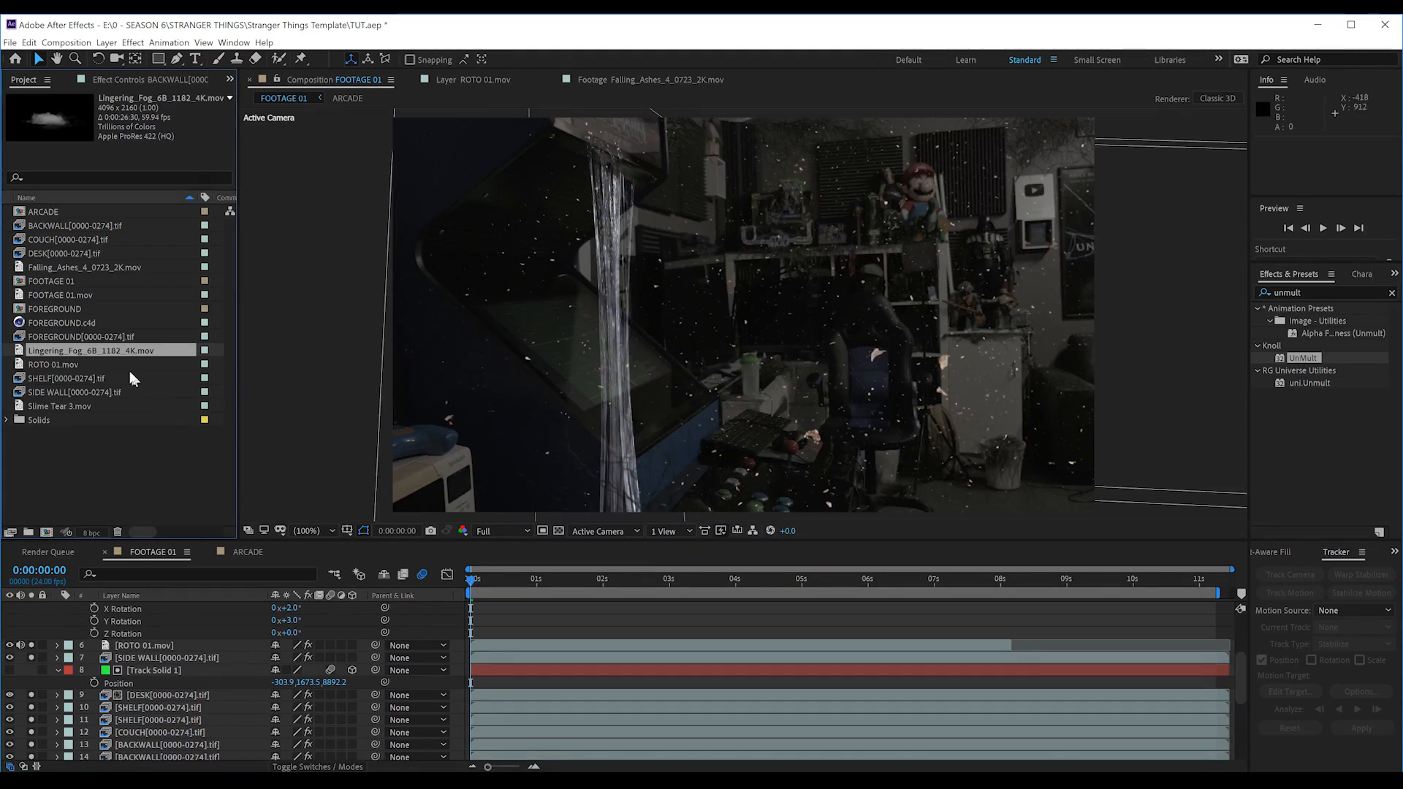
Step: Add Lingering_Fog_6B_1182_4K.mov as the topmost layer, make it 3D and set its blending mode to Screen
{"action": "left_click_drag", "start_coordinate": [94, 349], "coordinate": [159, 609]}
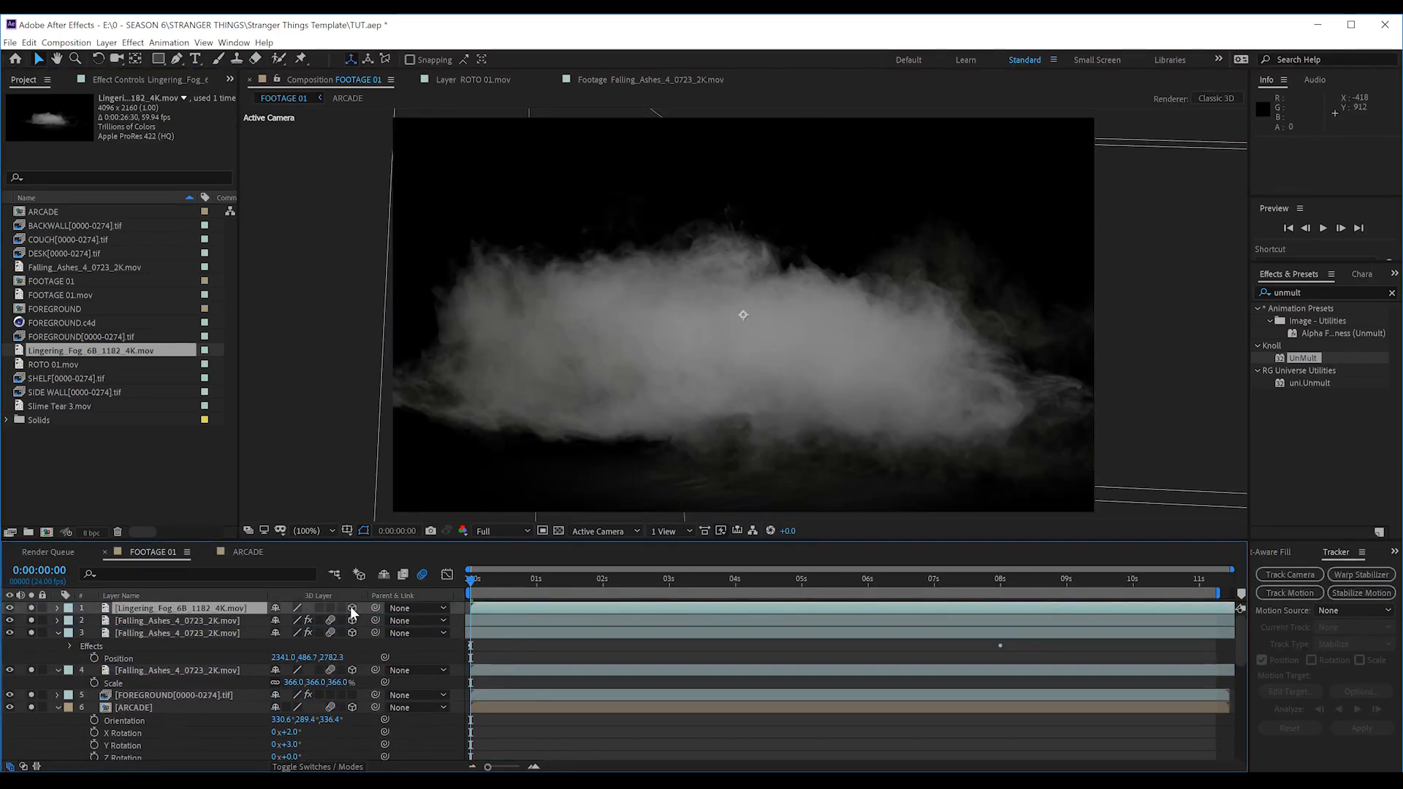
{"action": "key", "text": "F4"}
{"action": "left_click", "coordinate": [294, 608]}
{"action": "left_click", "coordinate": [314, 221]}
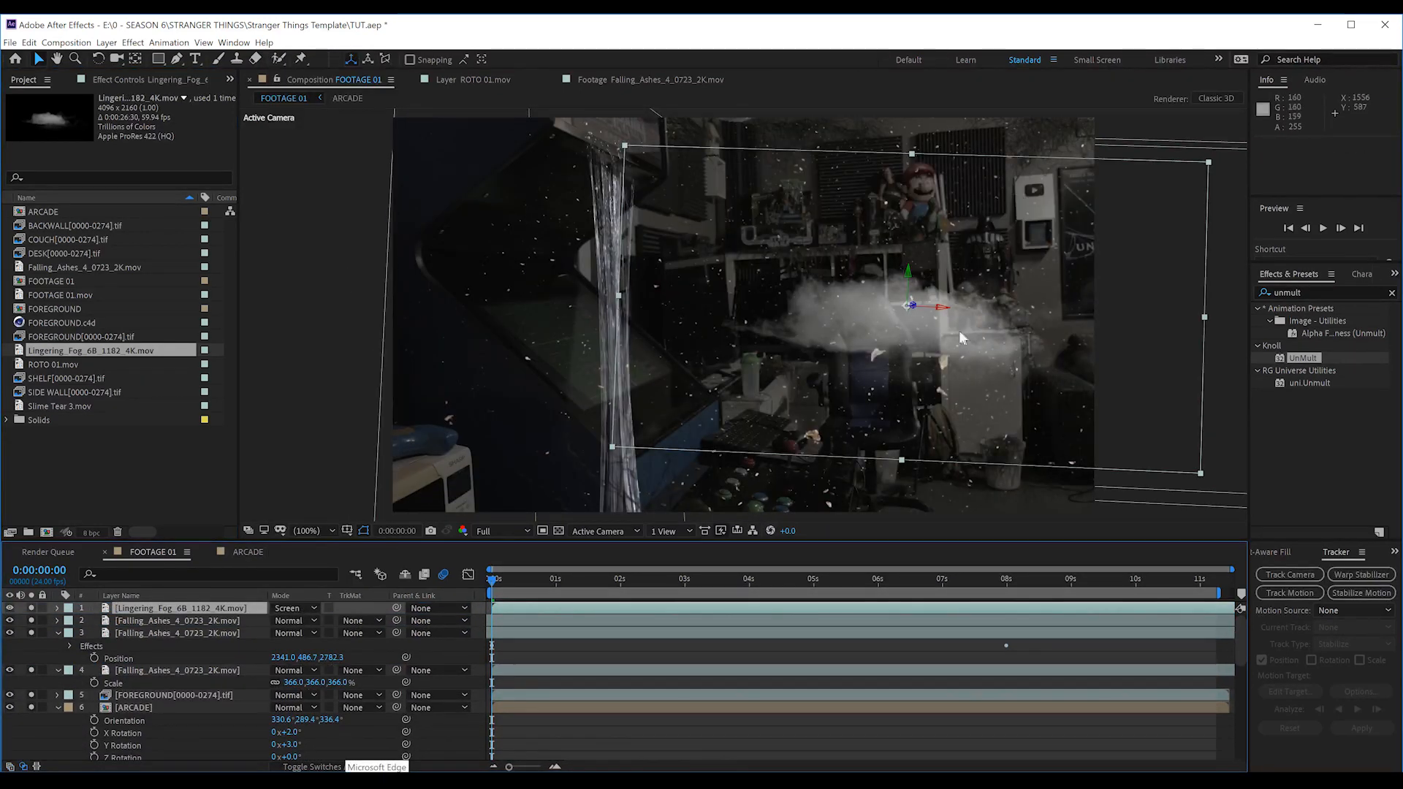
Step: Place the fog near the floor at 1943.0, 1618.9, 58.5 and set its Z orientation to 352°
{"action": "left_click_drag", "start_coordinate": [936, 332], "coordinate": [1064, 487]}
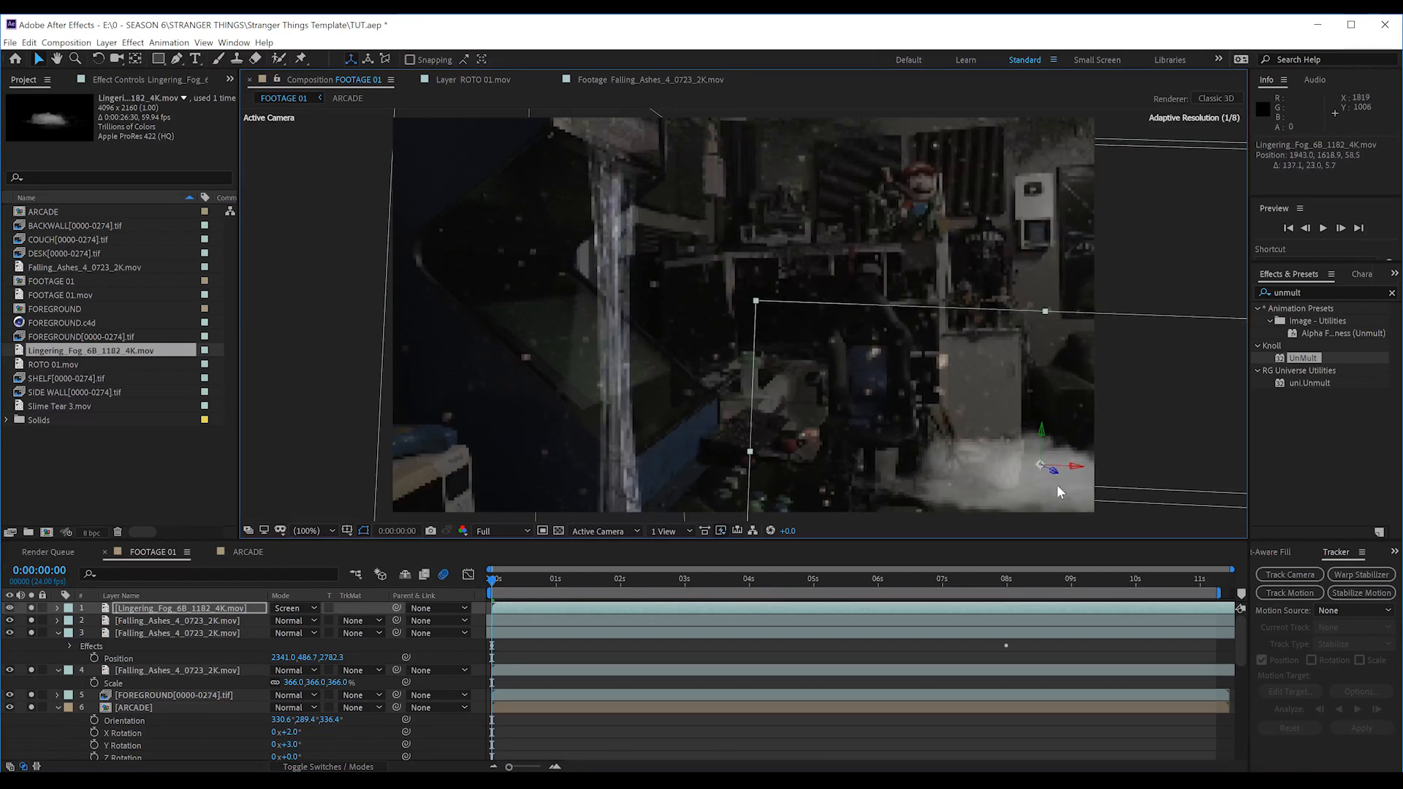
{"action": "key", "text": "r"}
{"action": "left_click_drag", "start_coordinate": [306, 620], "coordinate": [300, 620]}
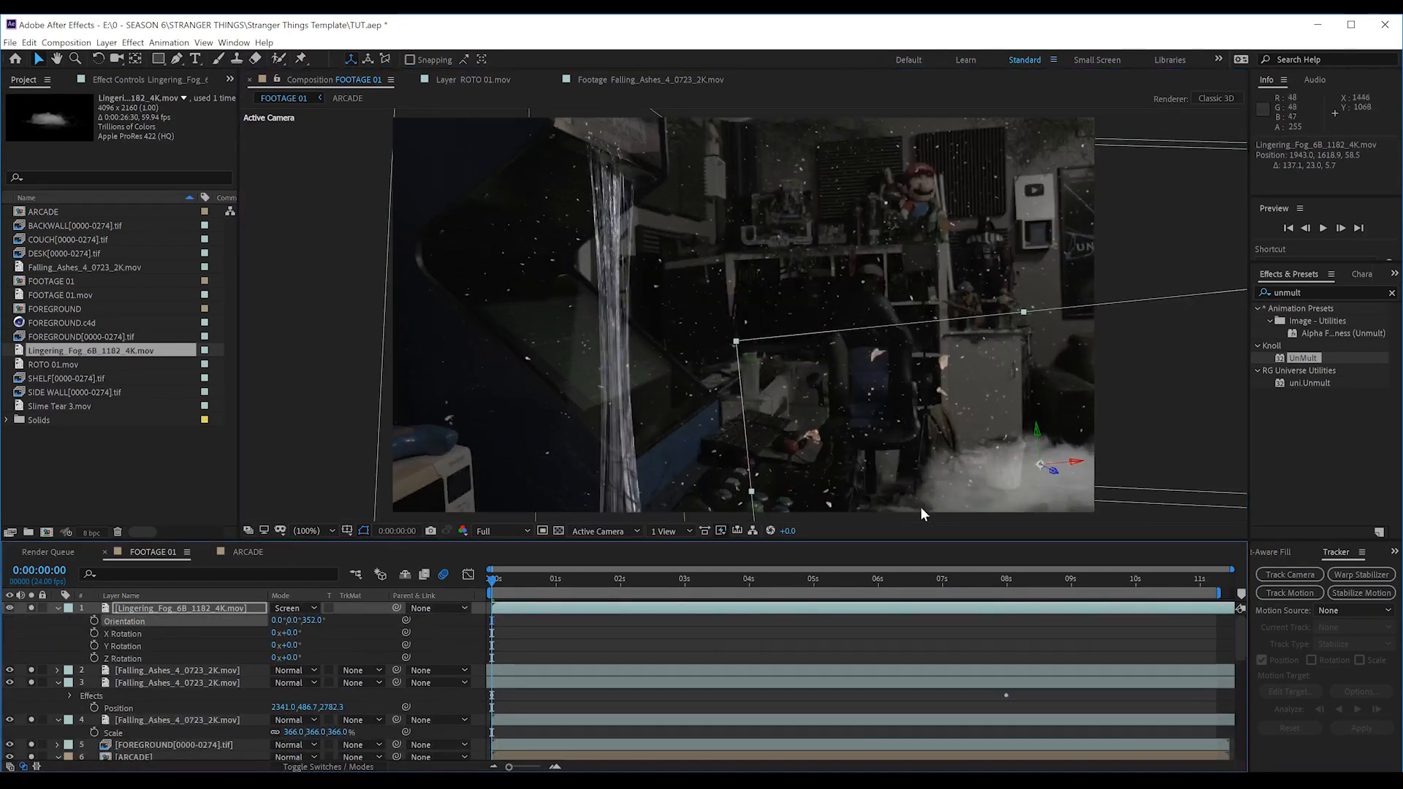
Step: Duplicate the fog layer, move the copy up to the ceiling above the arcade cabinet and scale it to 458%
{"action": "left_click", "coordinate": [161, 605]}
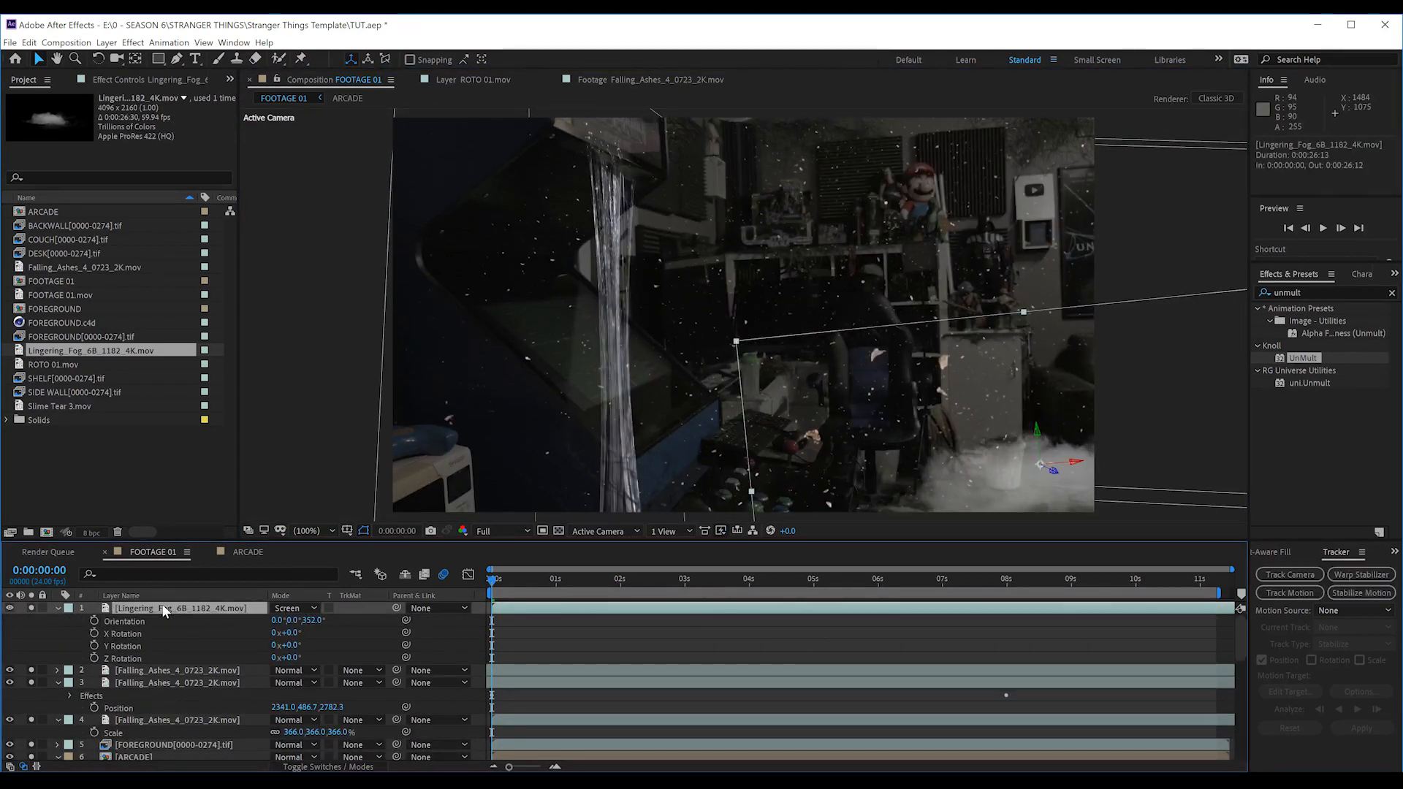
{"action": "key", "text": "ctrl+d"}
{"action": "left_click_drag", "start_coordinate": [1045, 460], "coordinate": [800, 179]}
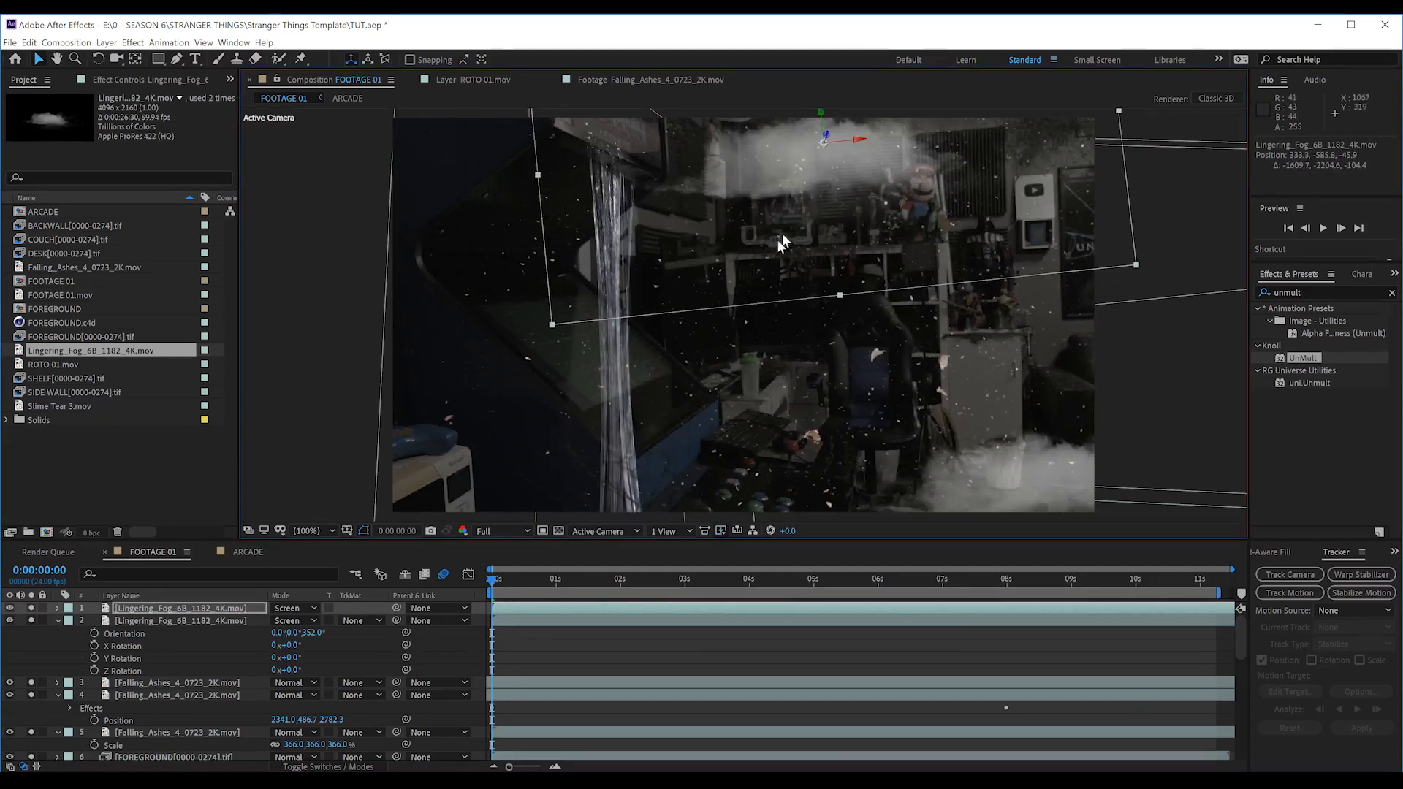
{"action": "key", "text": "s"}
{"action": "left_click_drag", "start_coordinate": [333, 621], "coordinate": [594, 620]}
{"action": "left_click_drag", "start_coordinate": [676, 236], "coordinate": [664, 100]}
Step: Enable motion blur on both fog layers and preview the composition at Half resolution
{"action": "left_click", "coordinate": [858, 680]}
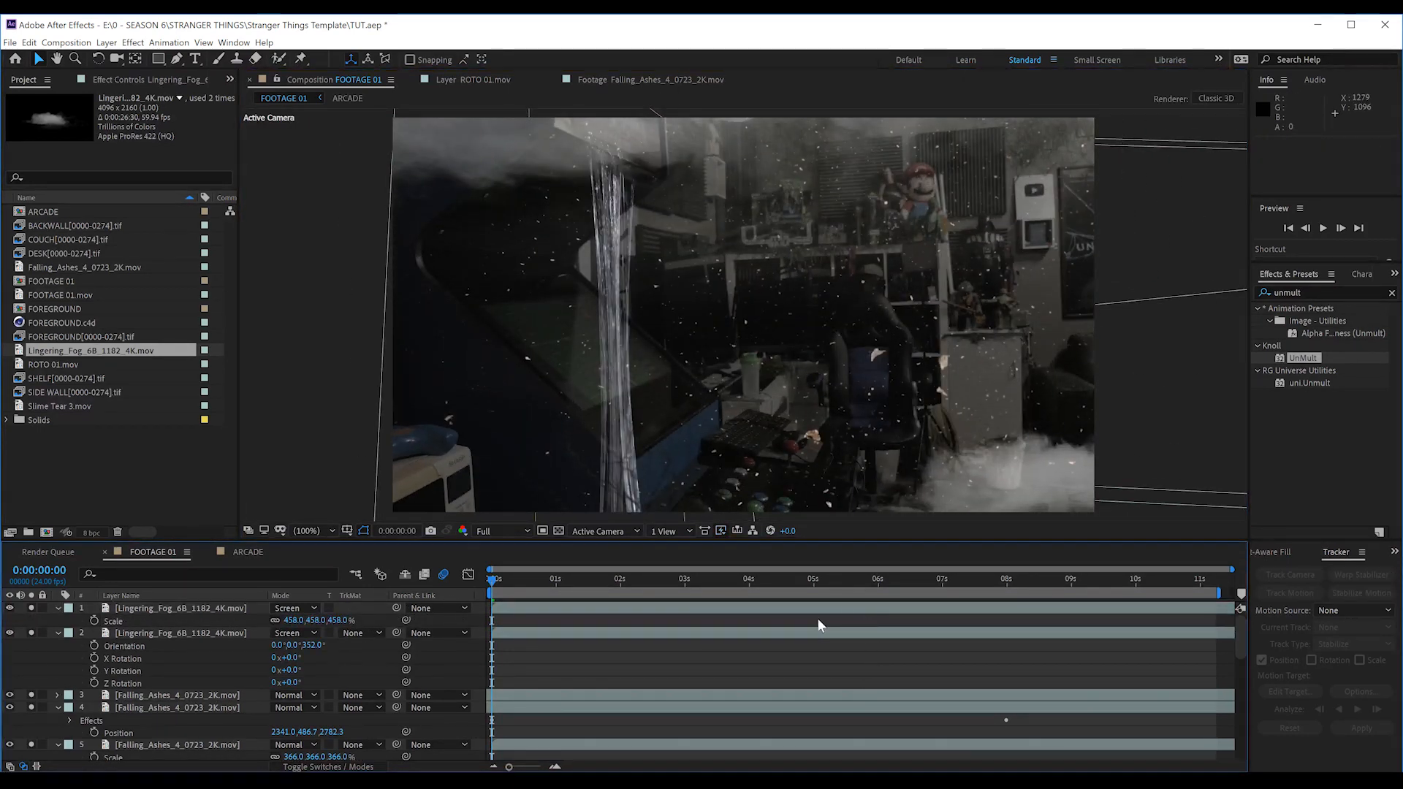
{"action": "key", "text": "space"}
{"action": "key", "text": "F4"}
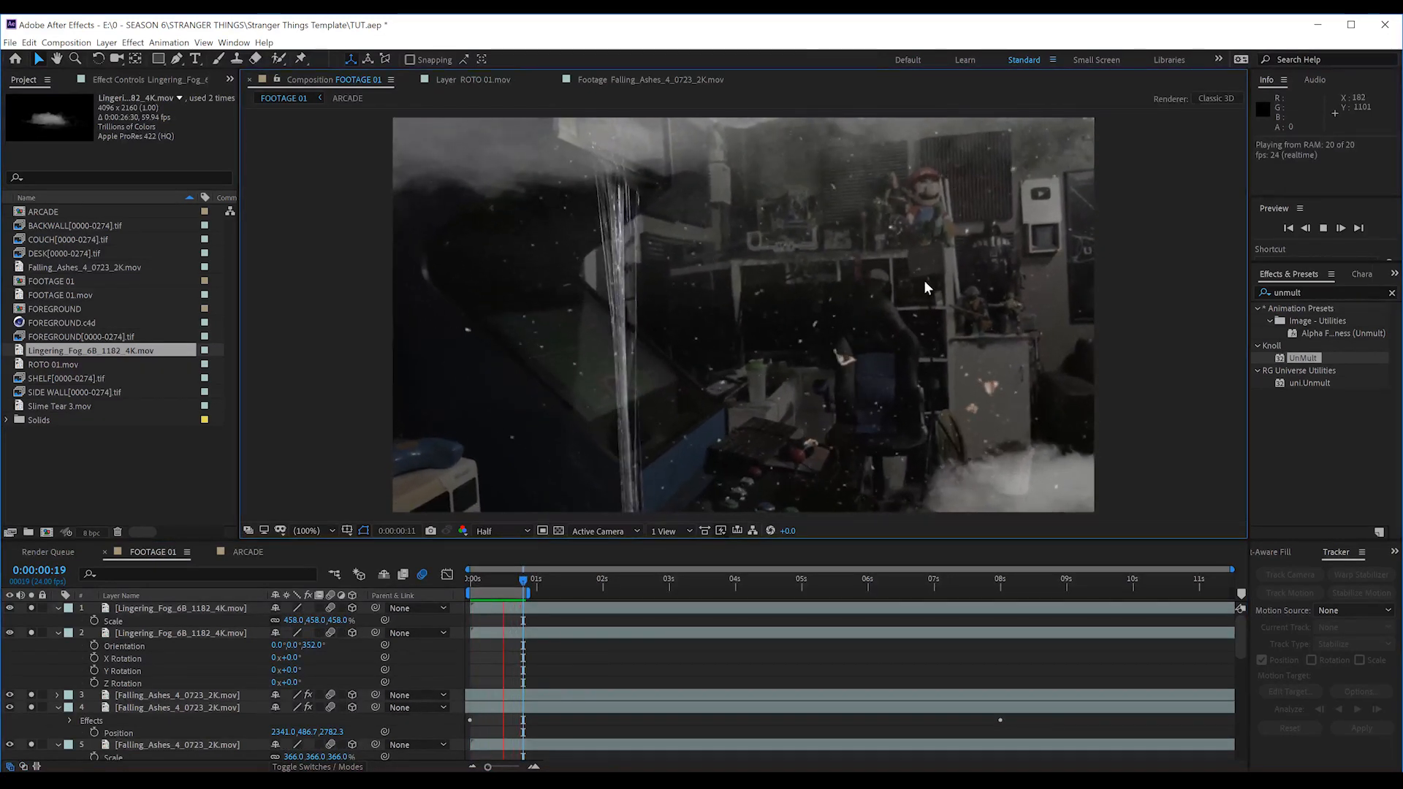
{"action": "key", "text": "space"}
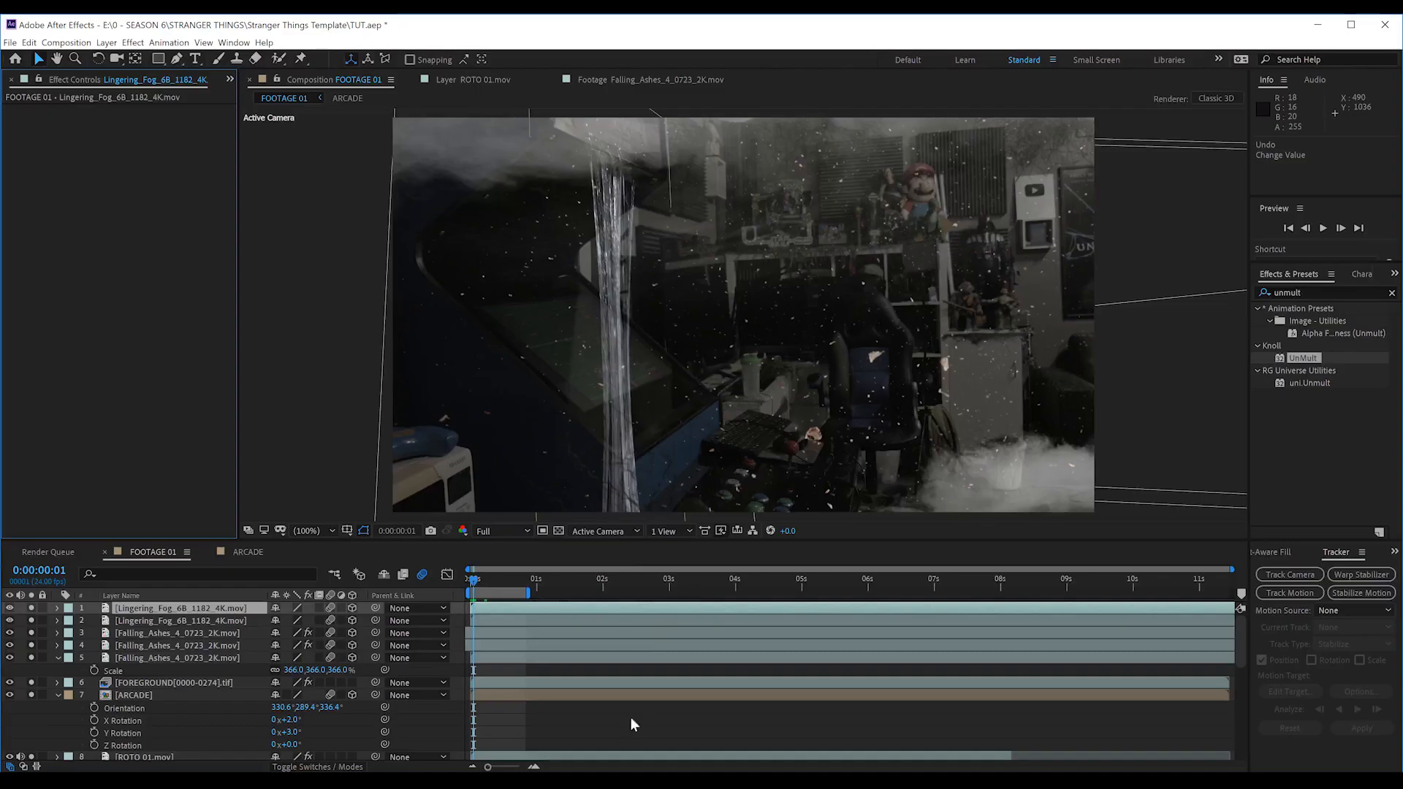
Step: Create an adjustment layer above all layers and apply the Colorista IV effect to it
{"action": "left_click", "coordinate": [108, 43]}
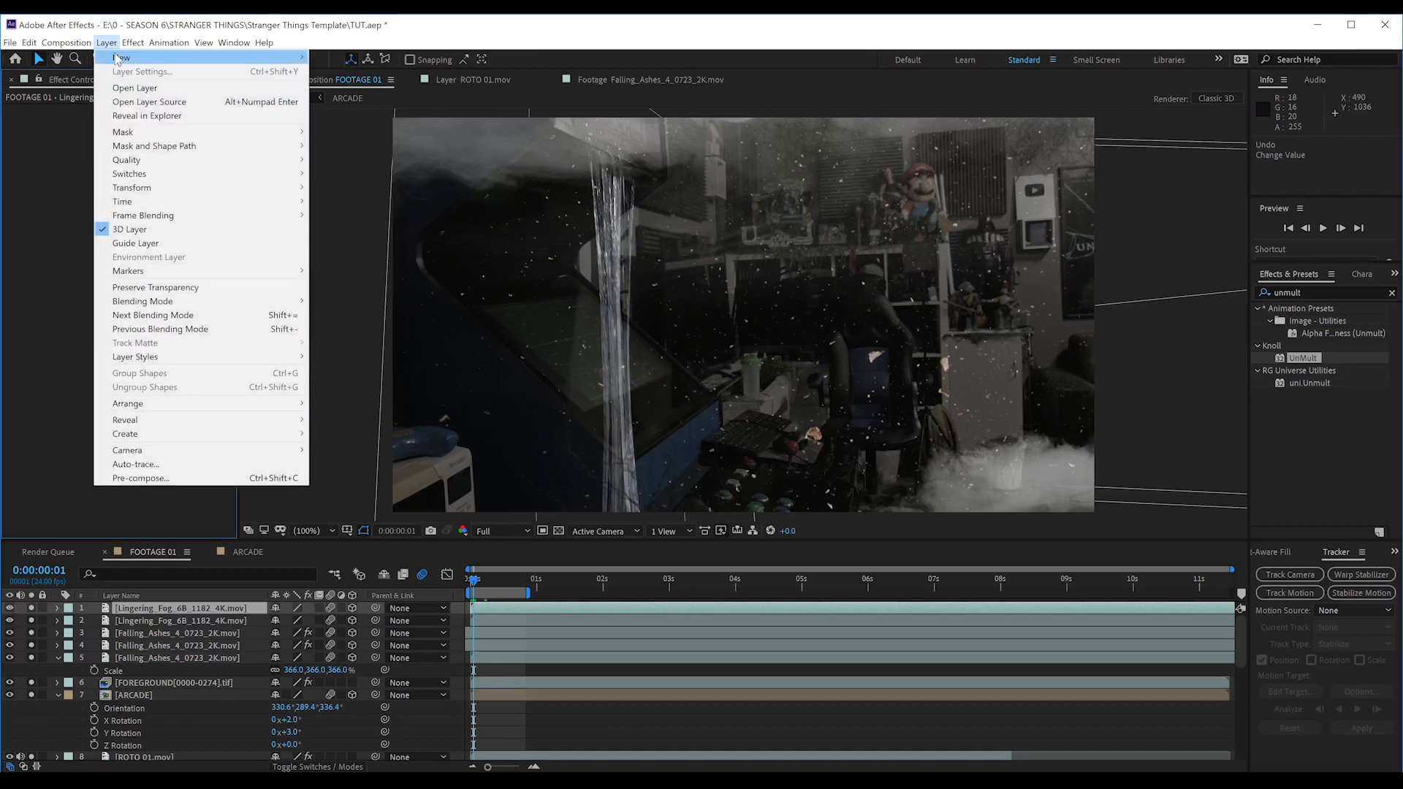
{"action": "mouse_move", "coordinate": [131, 53]}
{"action": "left_click", "coordinate": [356, 142]}
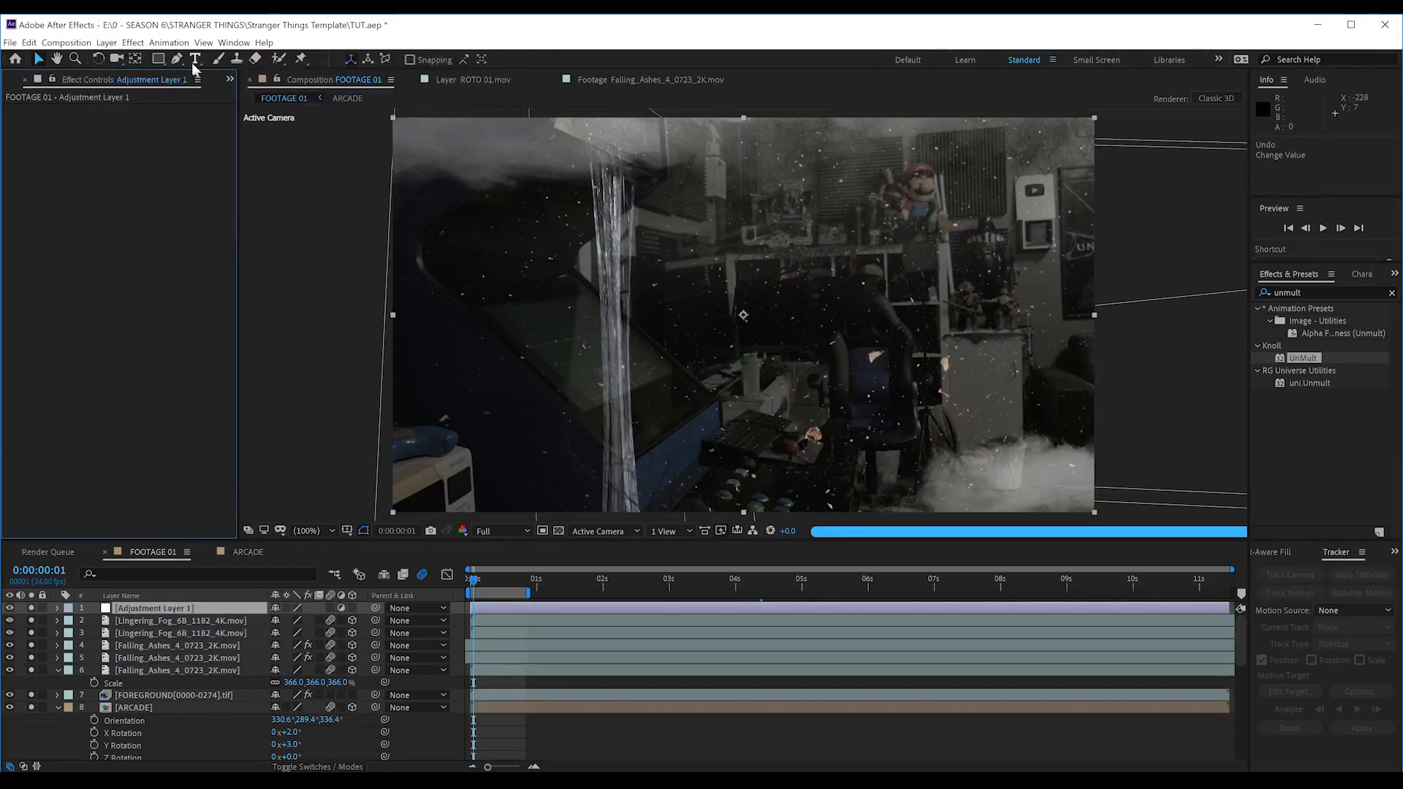
{"action": "left_click", "coordinate": [132, 42]}
{"action": "left_click", "coordinate": [149, 77]}
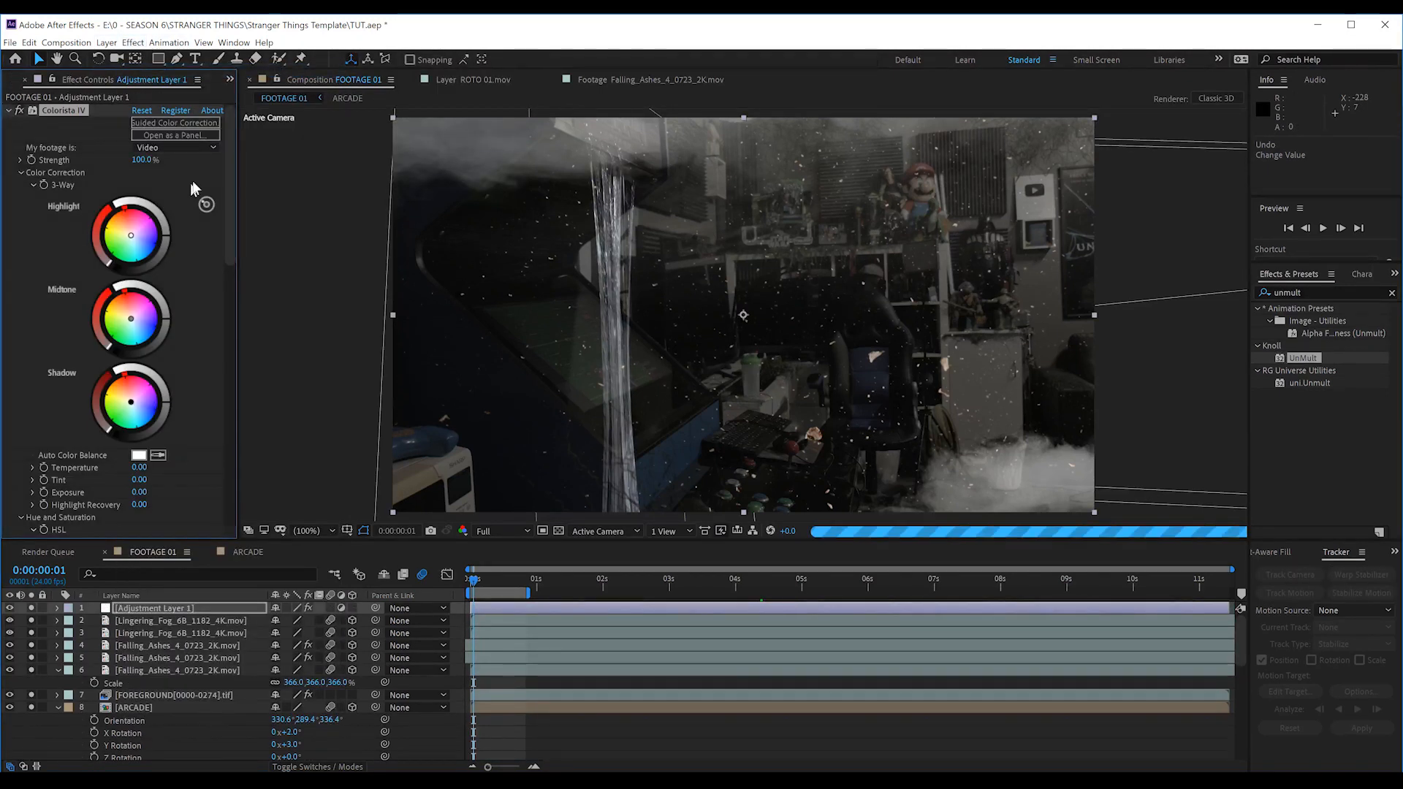
Step: Import Upside_Down_VMultimedia_LOG.cube as the LUT of the adjustment layer's Colorista IV effect
{"action": "left_click_drag", "start_coordinate": [227, 148], "coordinate": [252, 490]}
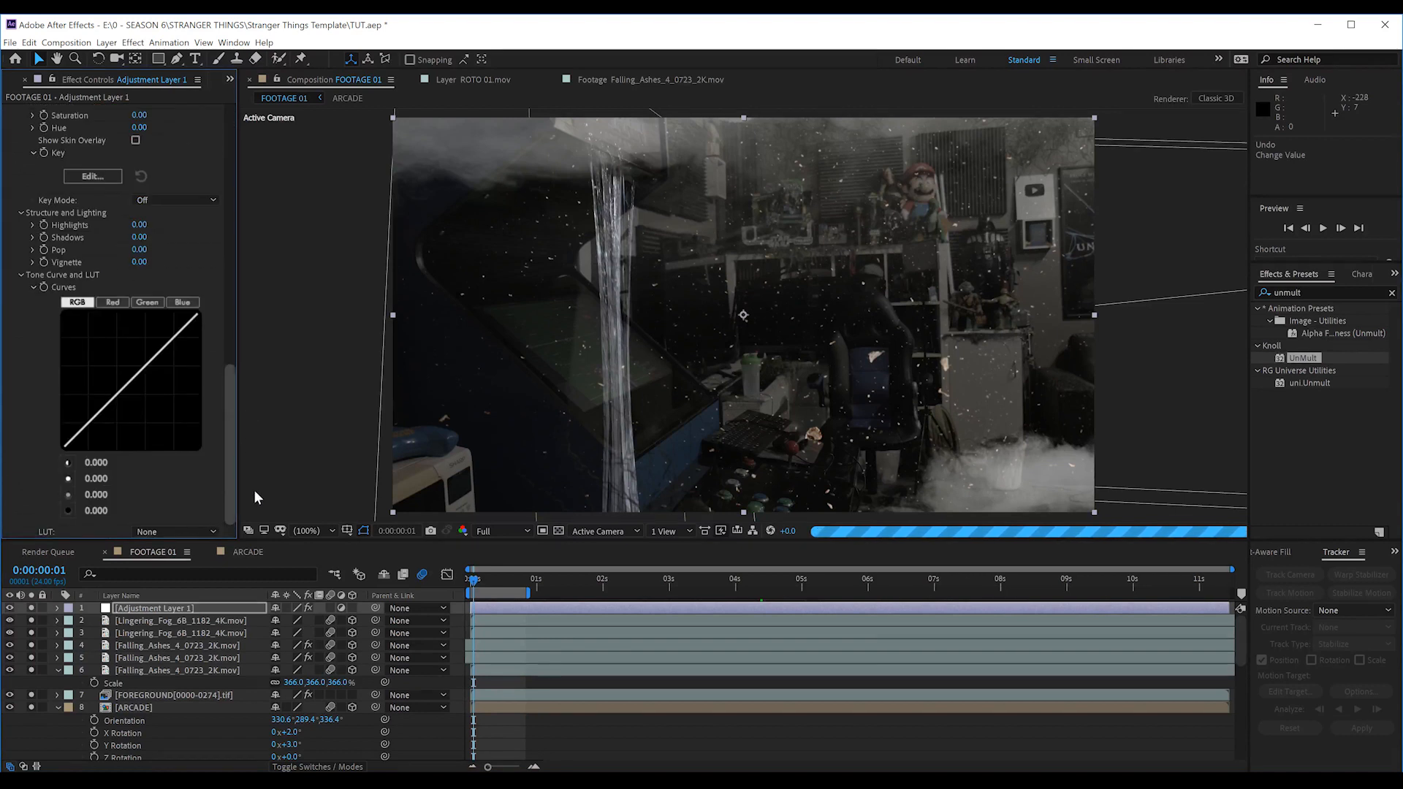
{"action": "left_click", "coordinate": [199, 533]}
{"action": "left_click", "coordinate": [188, 522]}
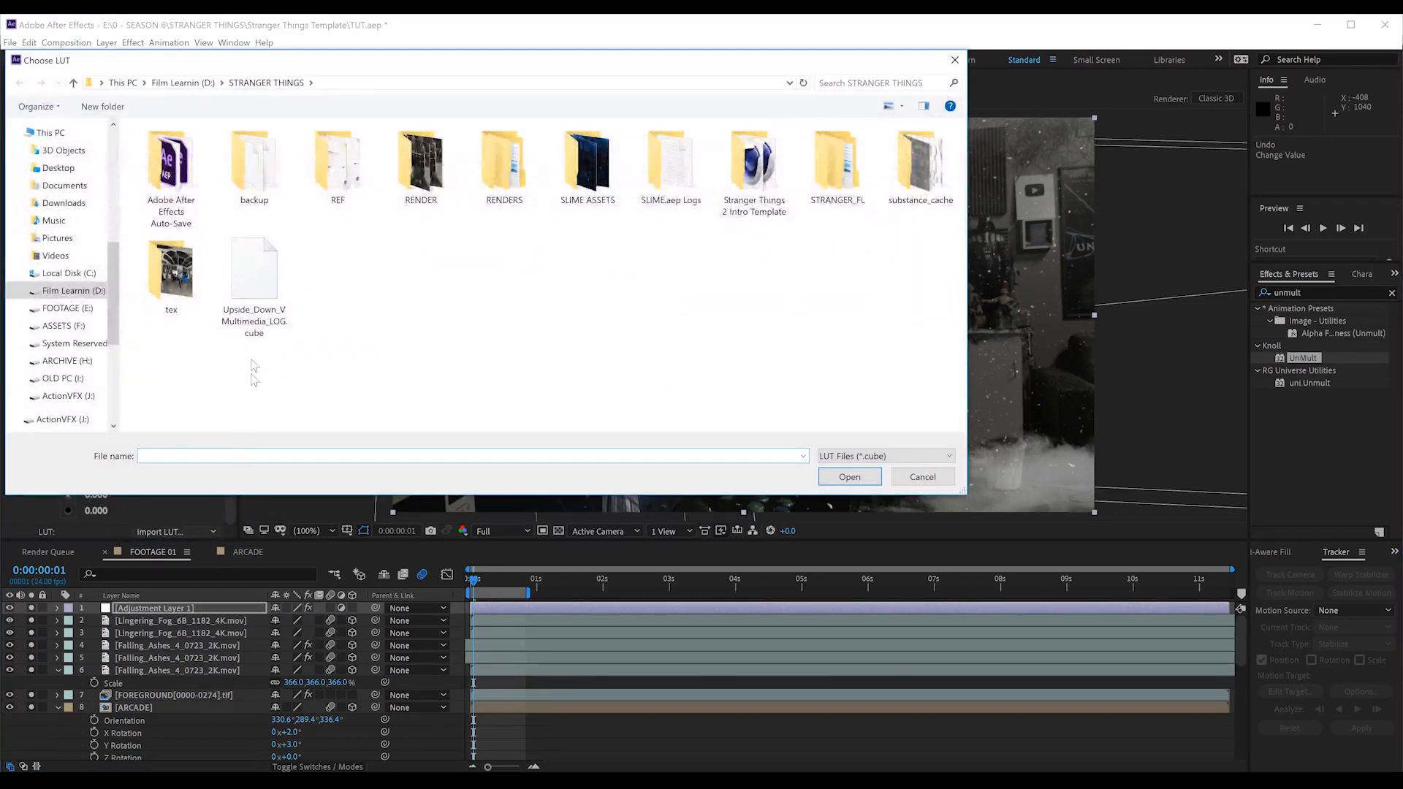
{"action": "left_click", "coordinate": [266, 281]}
{"action": "double_click", "coordinate": [265, 281]}
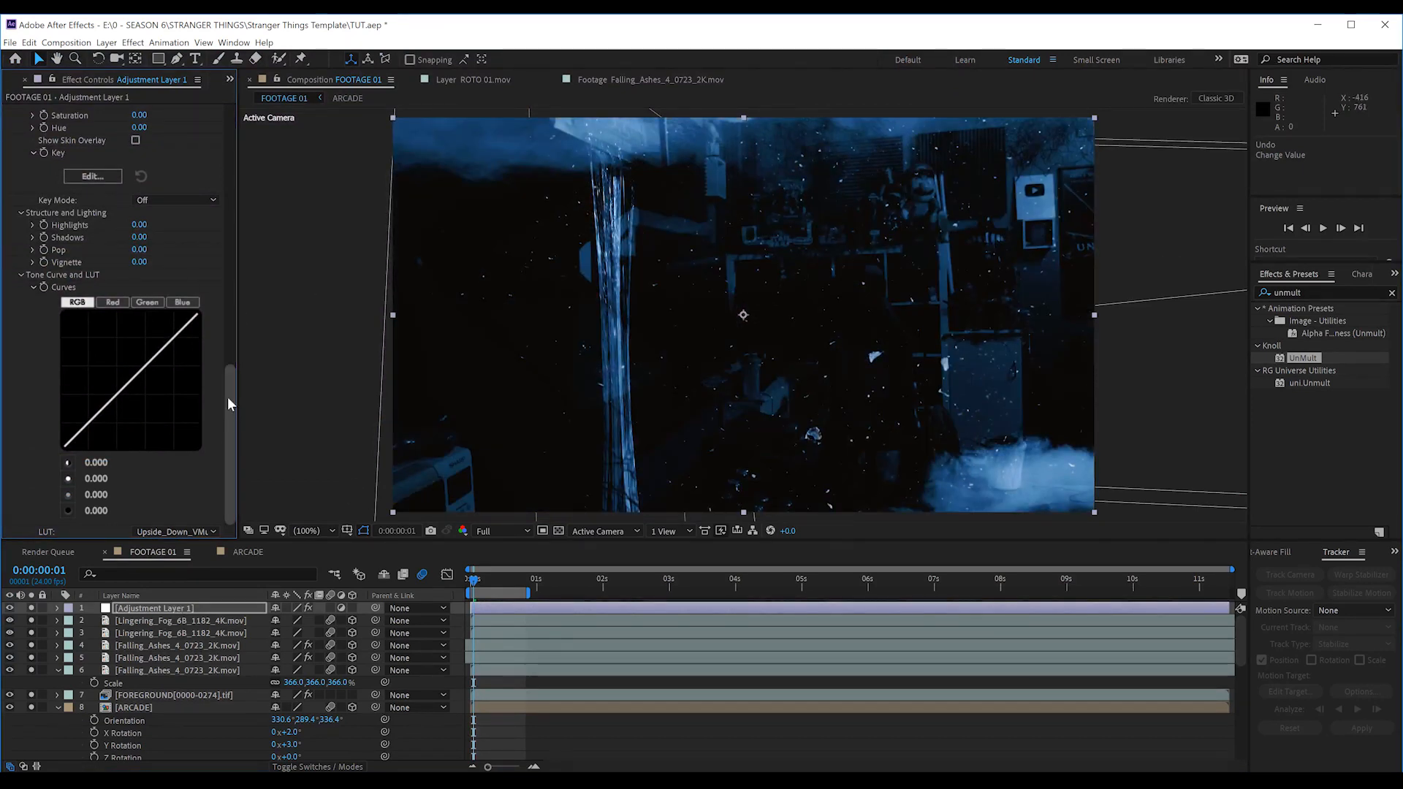
Step: Set the Colorista IV strength on the adjustment layer to 69%
{"action": "left_click_drag", "start_coordinate": [227, 397], "coordinate": [227, 147]}
{"action": "left_click_drag", "start_coordinate": [139, 160], "coordinate": [114, 160]}
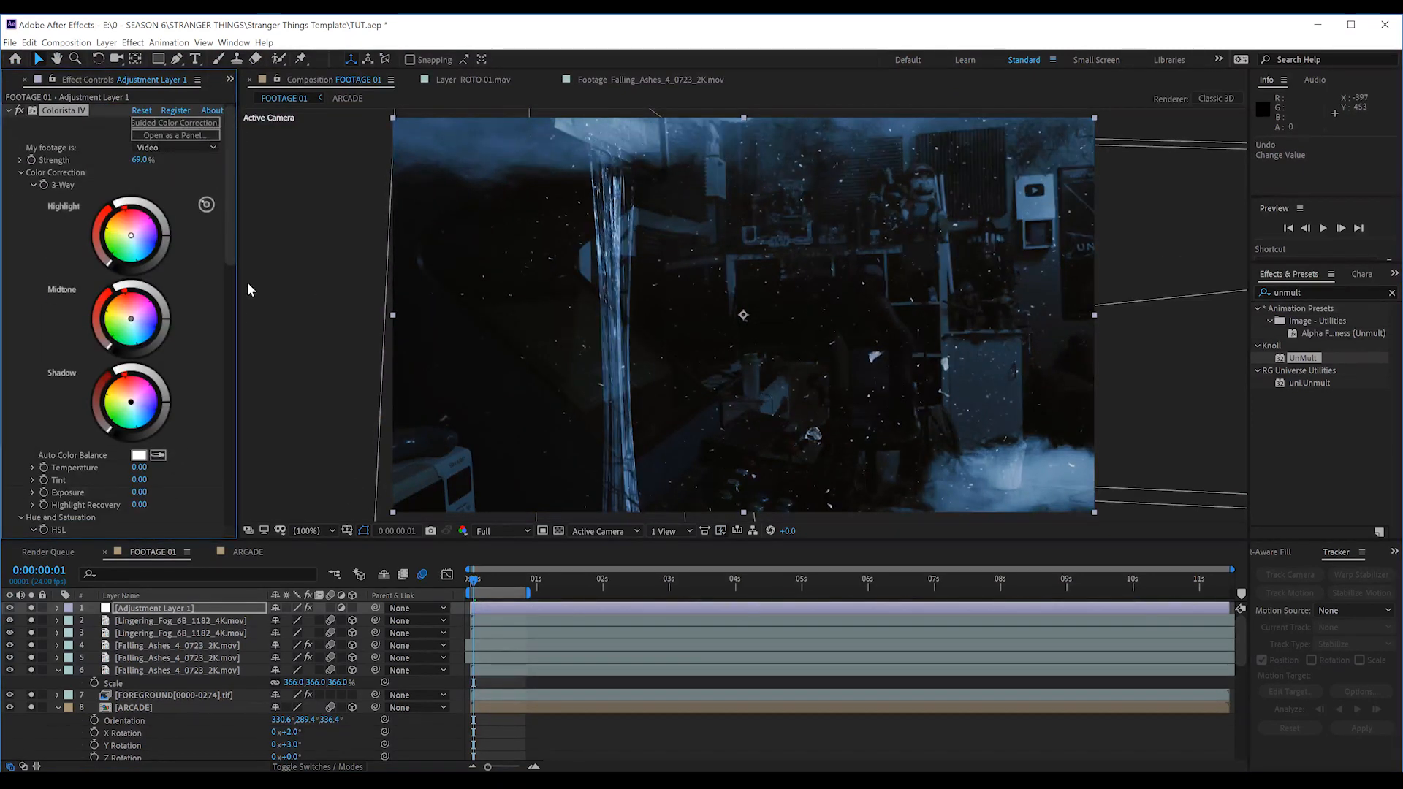
{"action": "left_click", "coordinate": [145, 705]}
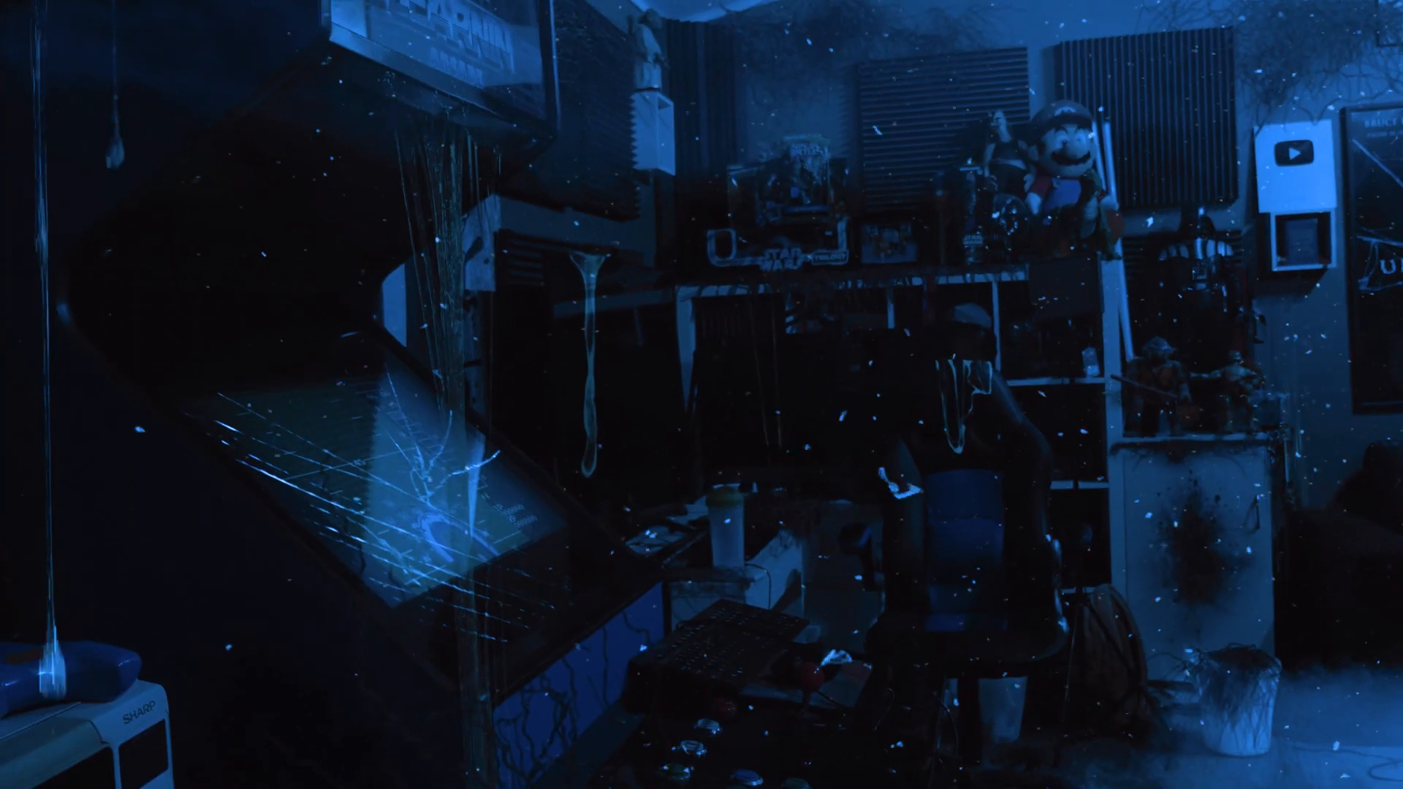